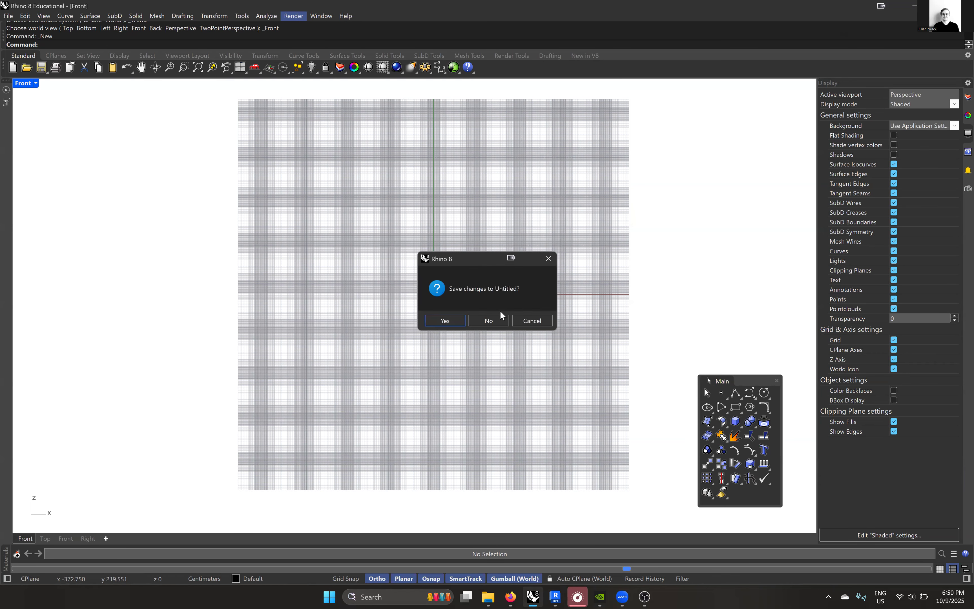
# - Create a new document from the Small Objects - Centimeters template without saving the current one, and maximize the Top view
pyautogui.click(492, 318)
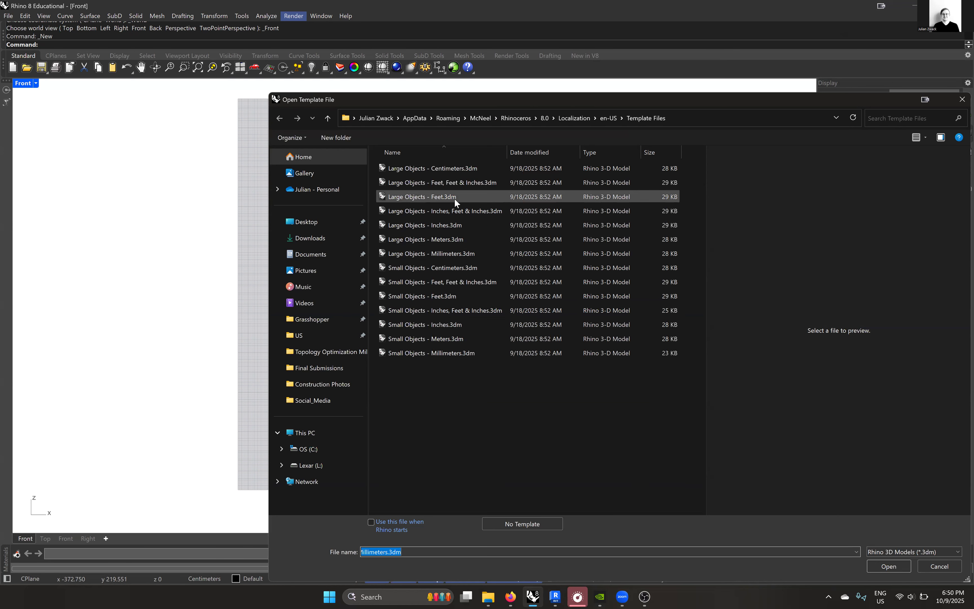
pyautogui.click(461, 267)
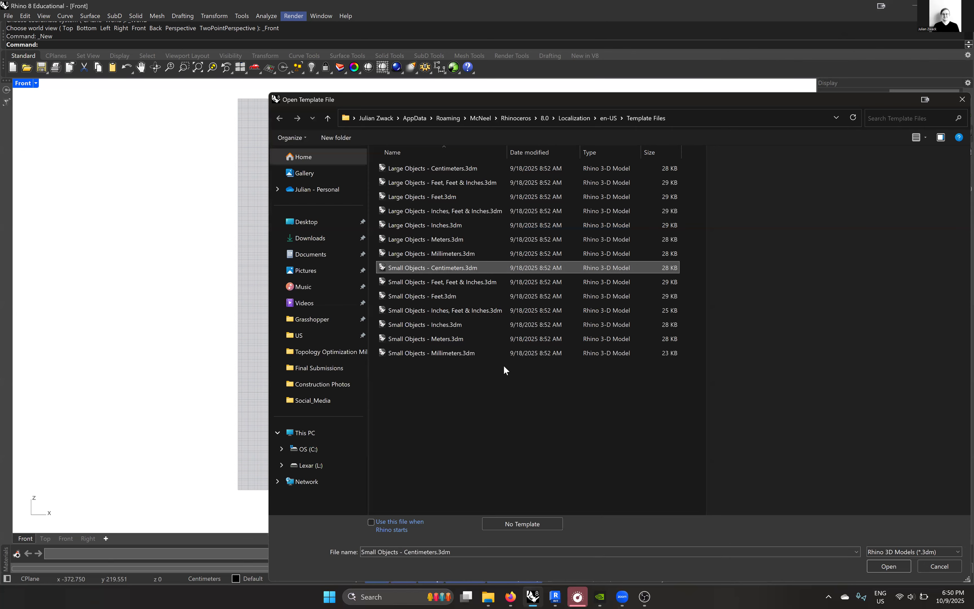
pyautogui.click(889, 567)
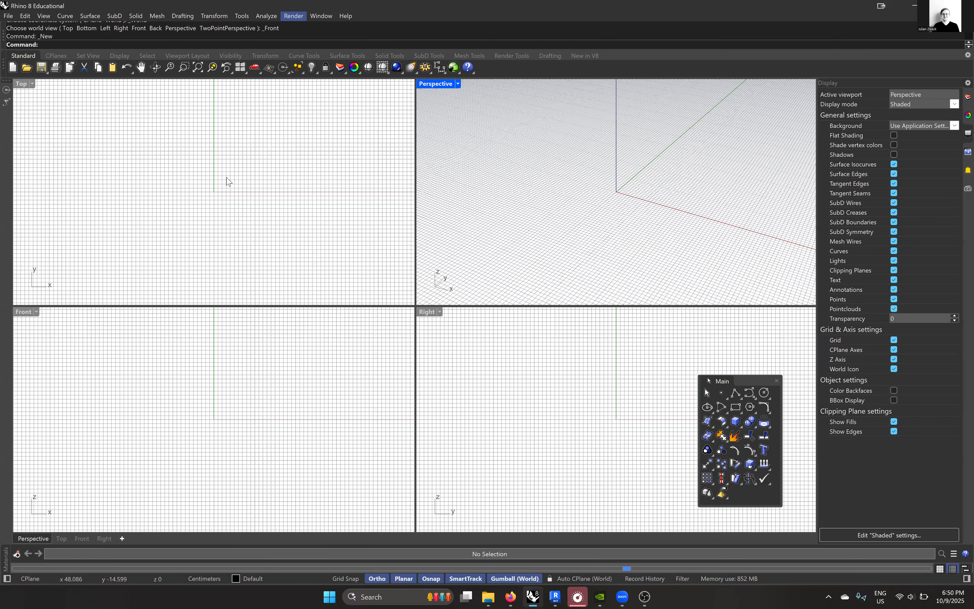
pyautogui.hotkey('ctrl', 'F1')
# - Import the JPG photo of the physical model from File Explorer as a Picture and place it in the Top view
pyautogui.click(486, 597)
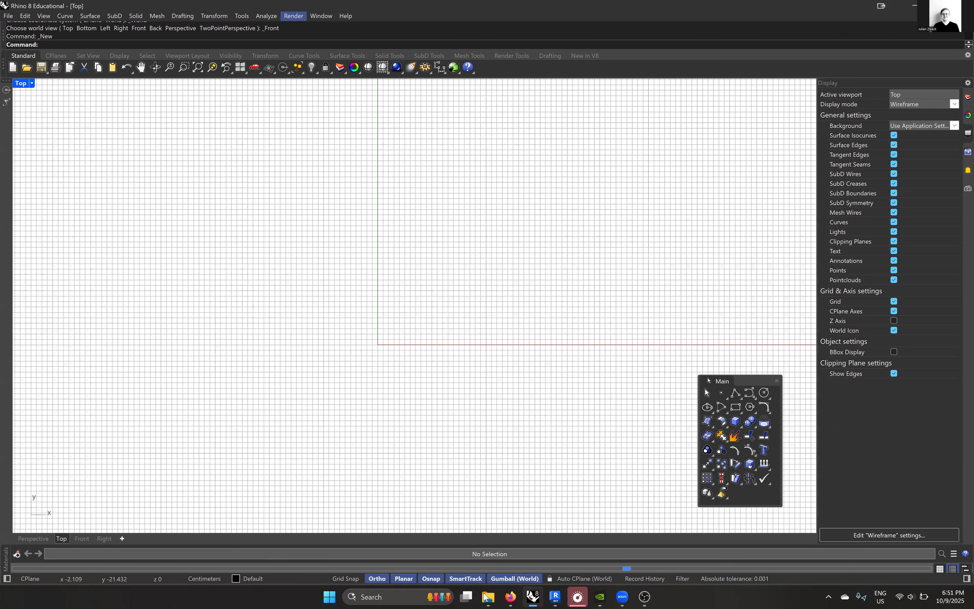
pyautogui.moveTo(189, 261); pyautogui.dragTo(407, 272)
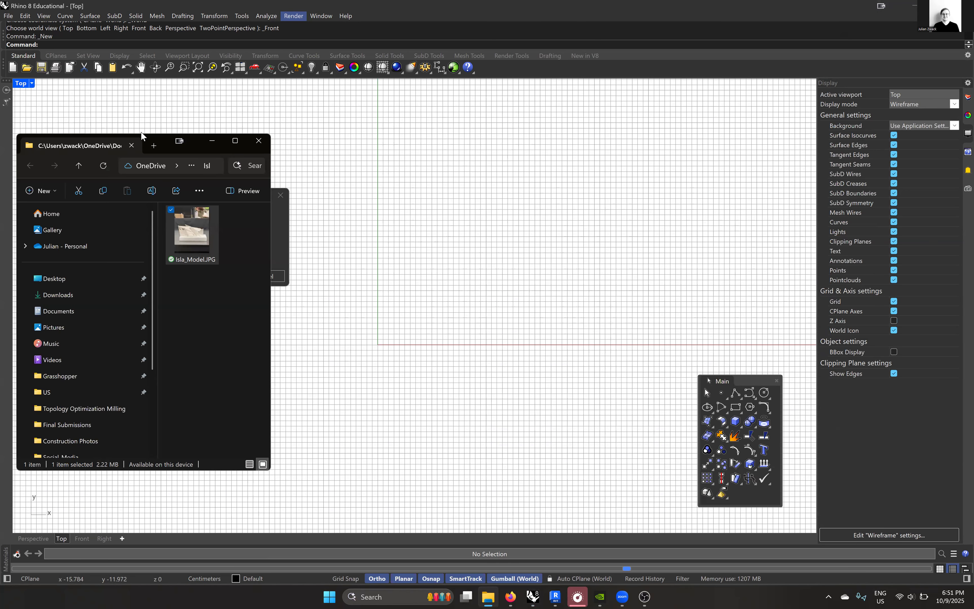
pyautogui.click(407, 201)
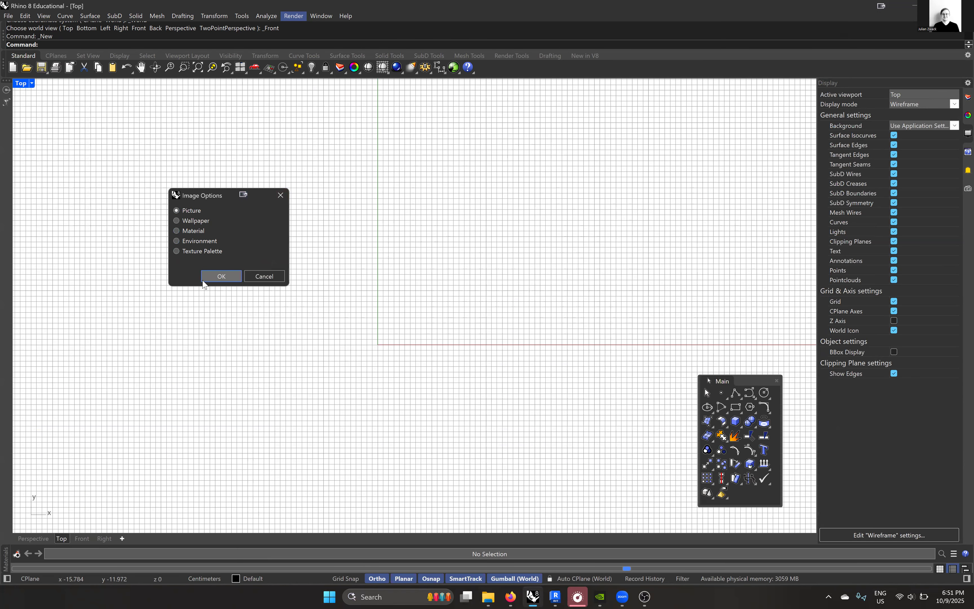
pyautogui.click(221, 276)
pyautogui.click(576, 394)
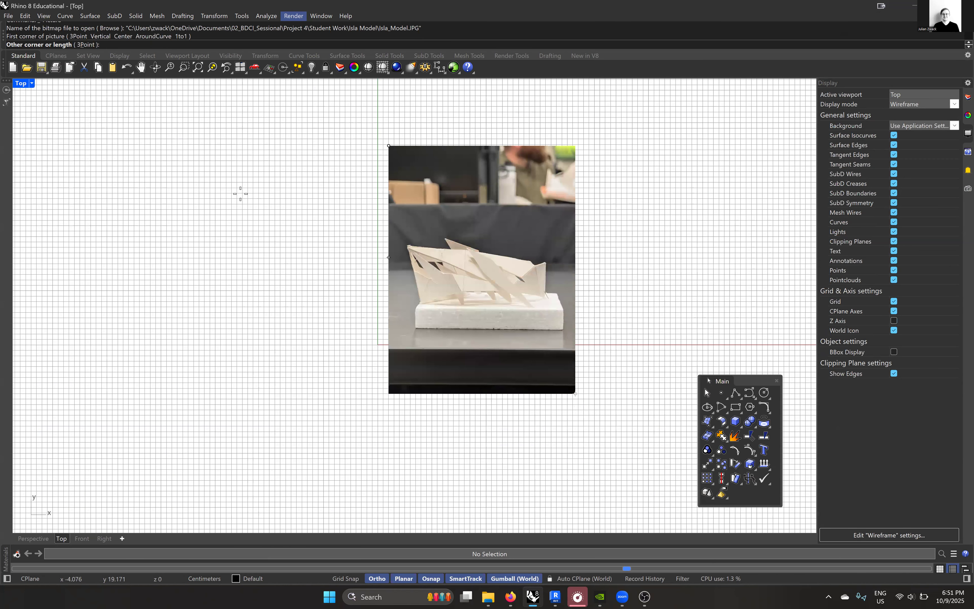
pyautogui.scroll(-3, 316, 323)
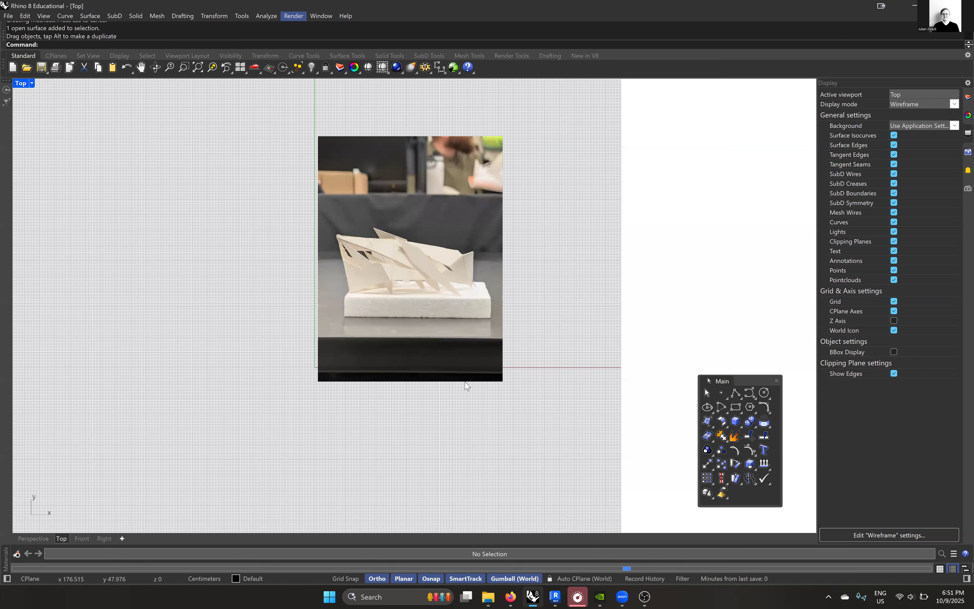
# - Scale the picture with Scale2D, using the front top edge of the white foam base as the reference length and 14" as its new length
pyautogui.scroll(10, 411, 321)
pyautogui.click(411, 322)
pyautogui.write('S')
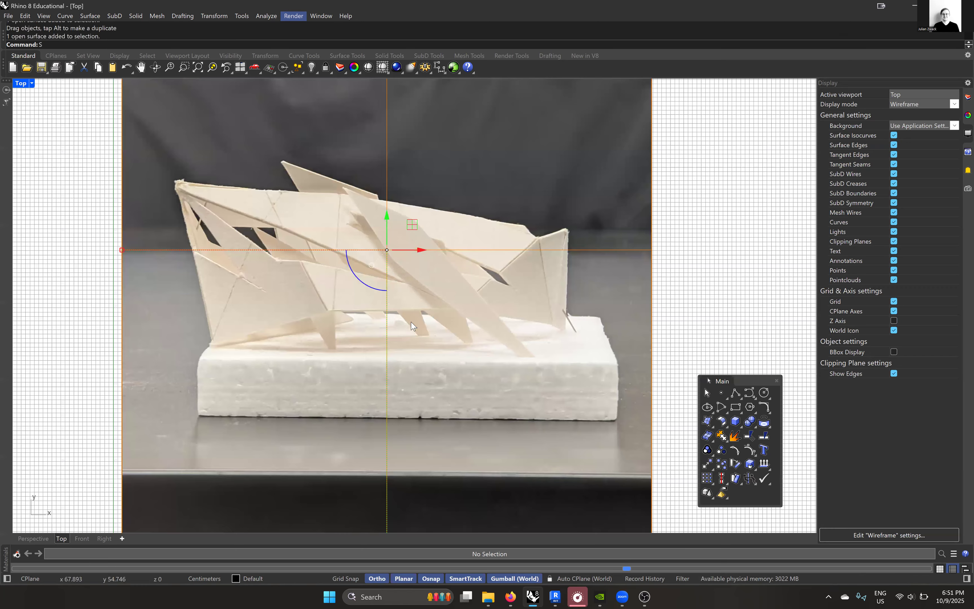
pyautogui.write('calew')
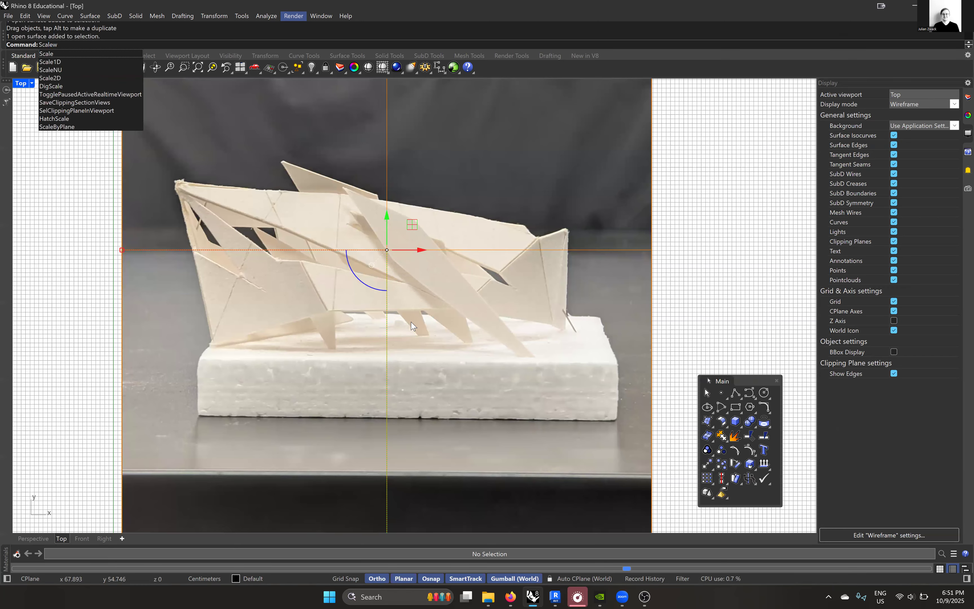
pyautogui.press('BackSpace')
pyautogui.write('2D')
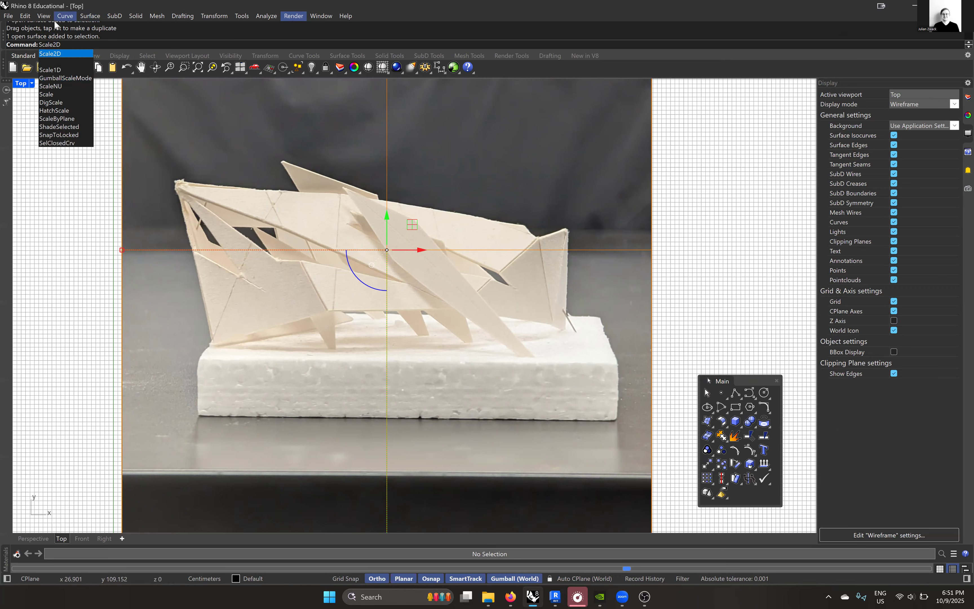
pyautogui.click(59, 51)
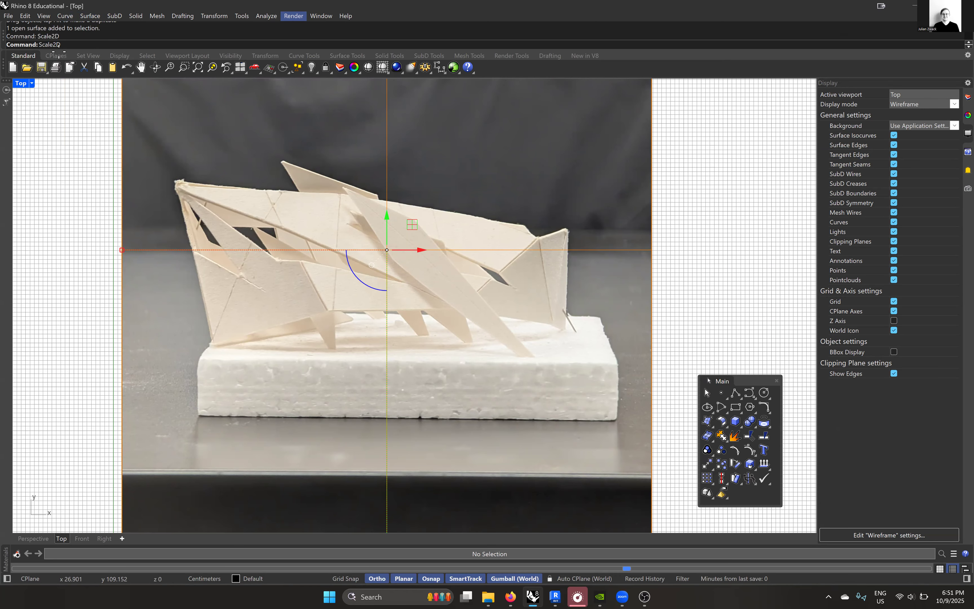
pyautogui.click(191, 362)
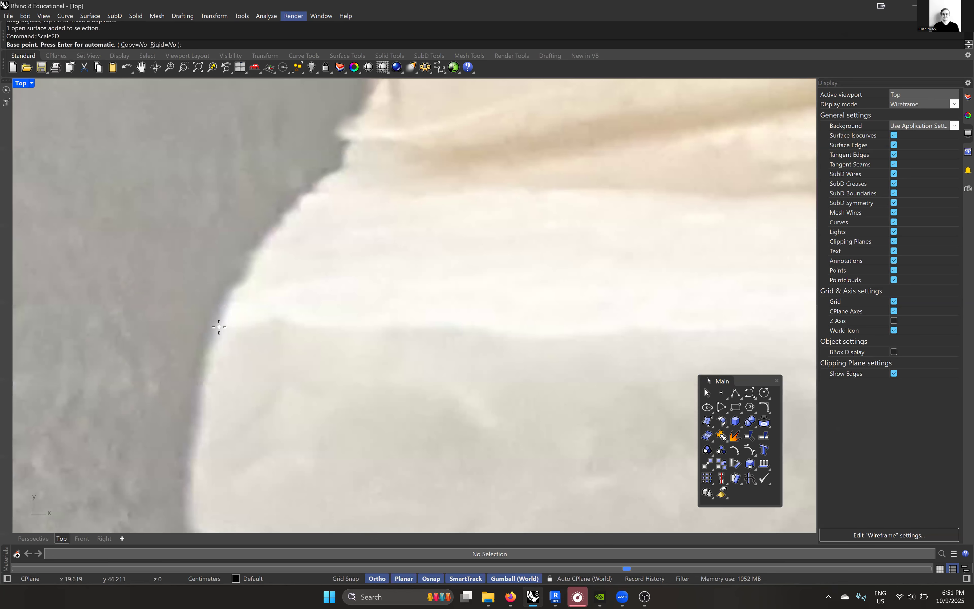
pyautogui.click(215, 327)
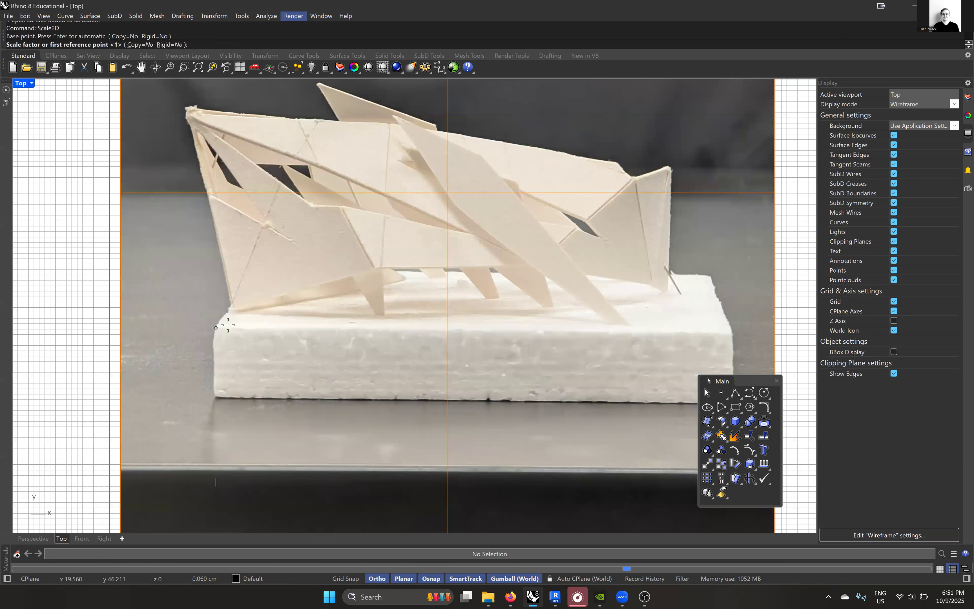
pyautogui.moveTo(741, 328); pyautogui.dragTo(350, 336, button='right')
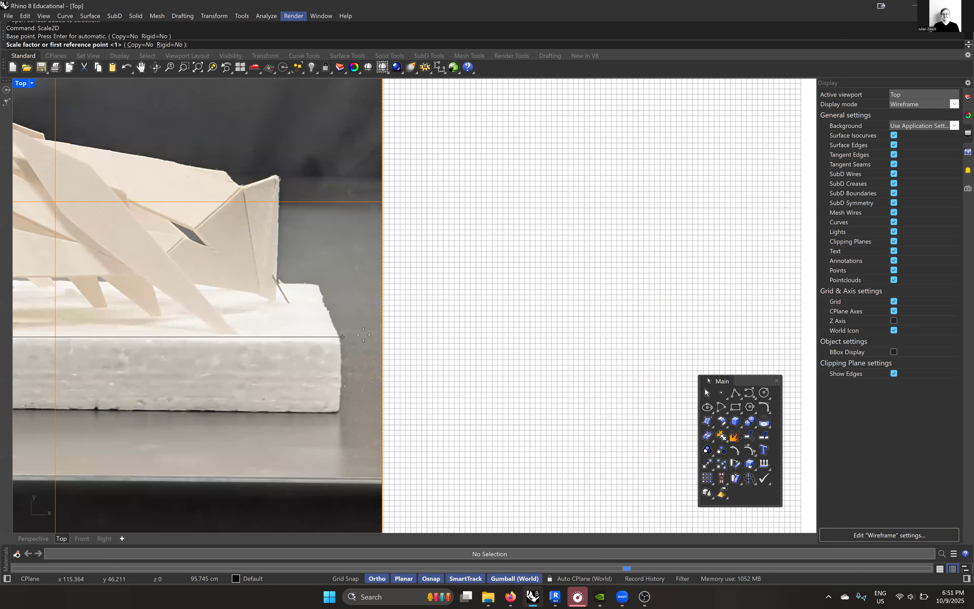
pyautogui.scroll(-5, 360, 335)
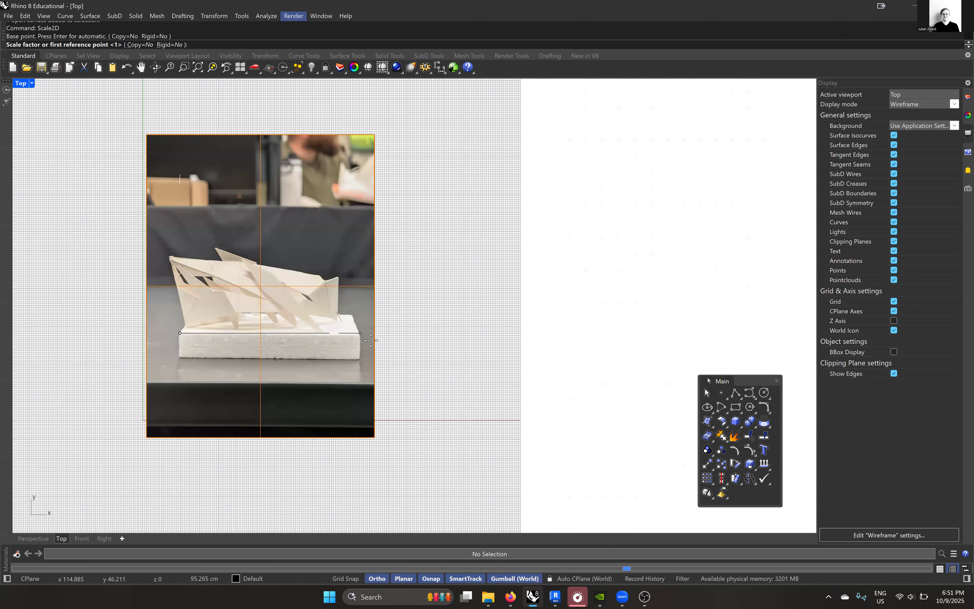
pyautogui.scroll(-5, 371, 341)
pyautogui.click(371, 340)
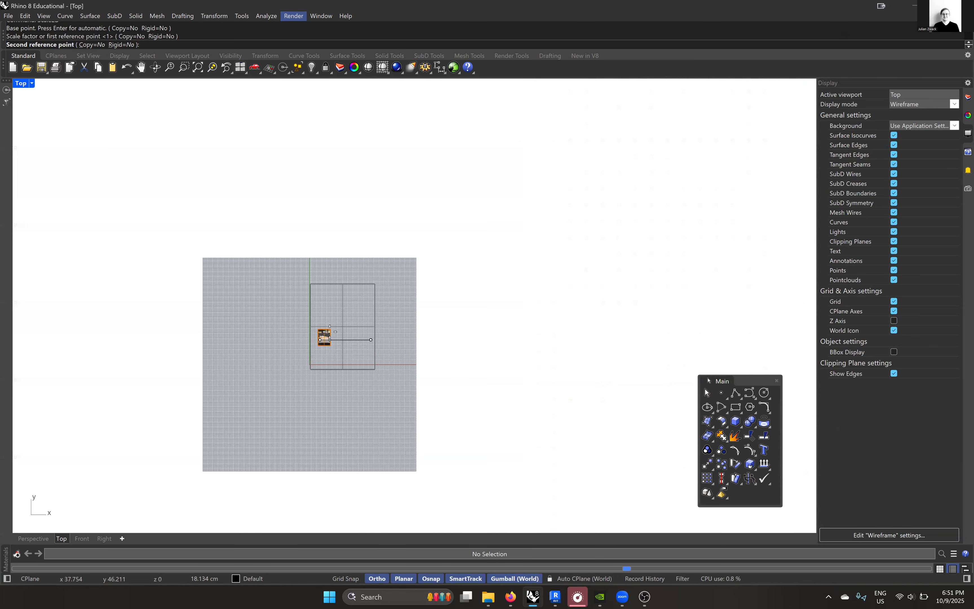
pyautogui.scroll(2, 390, 338)
pyautogui.scroll(5, 396, 324)
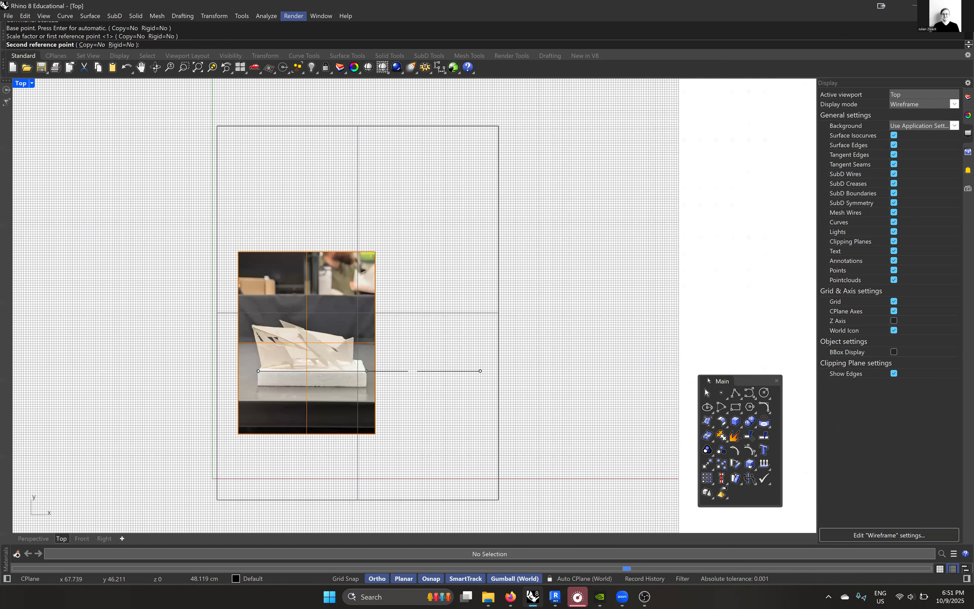
pyautogui.write('14')
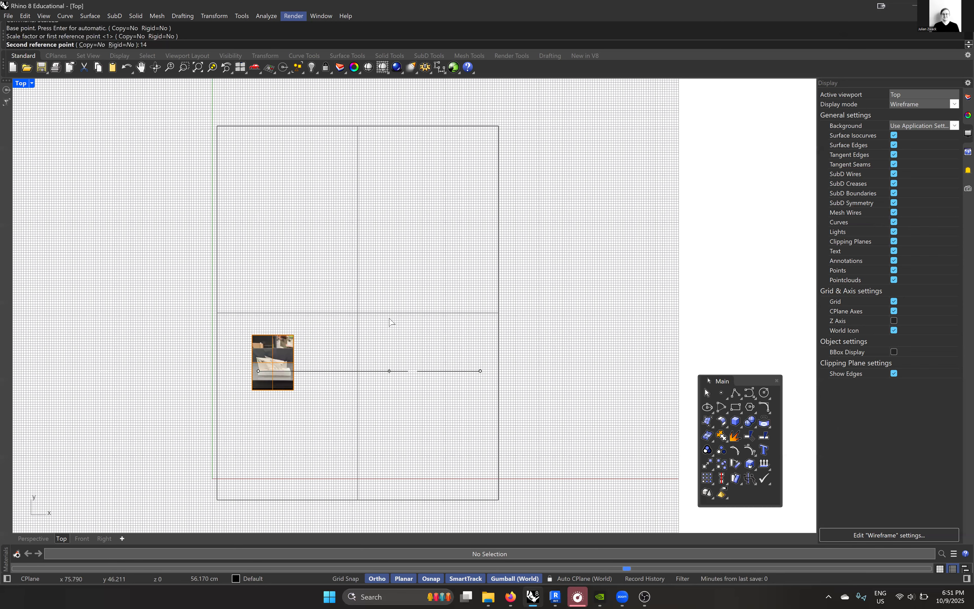
pyautogui.write('"')
pyautogui.press('Return')
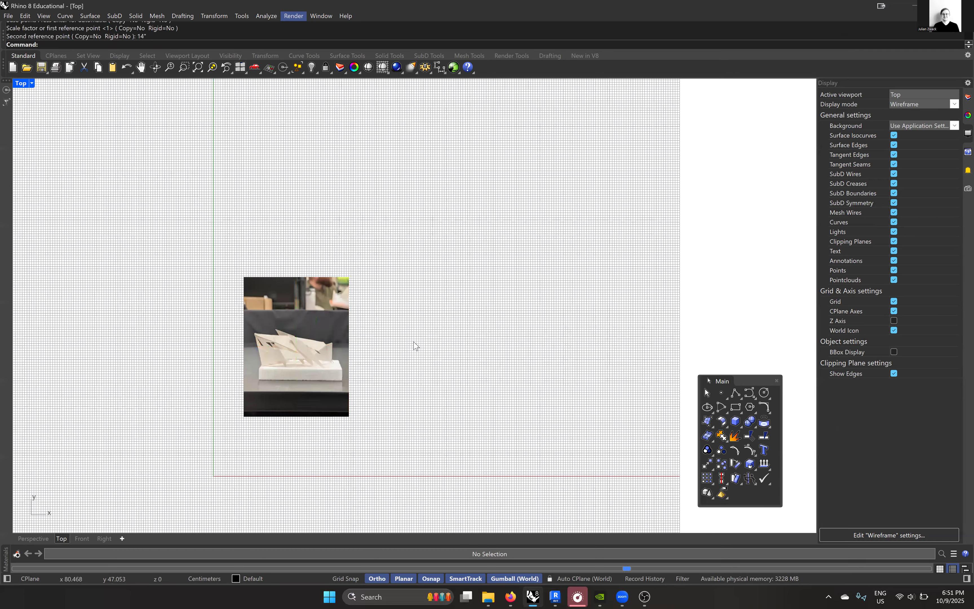
# - Move the picture from its lower-left corner to the origin (0,0,0) and deselect it
pyautogui.scroll(-3, 348, 348)
pyautogui.click(337, 344)
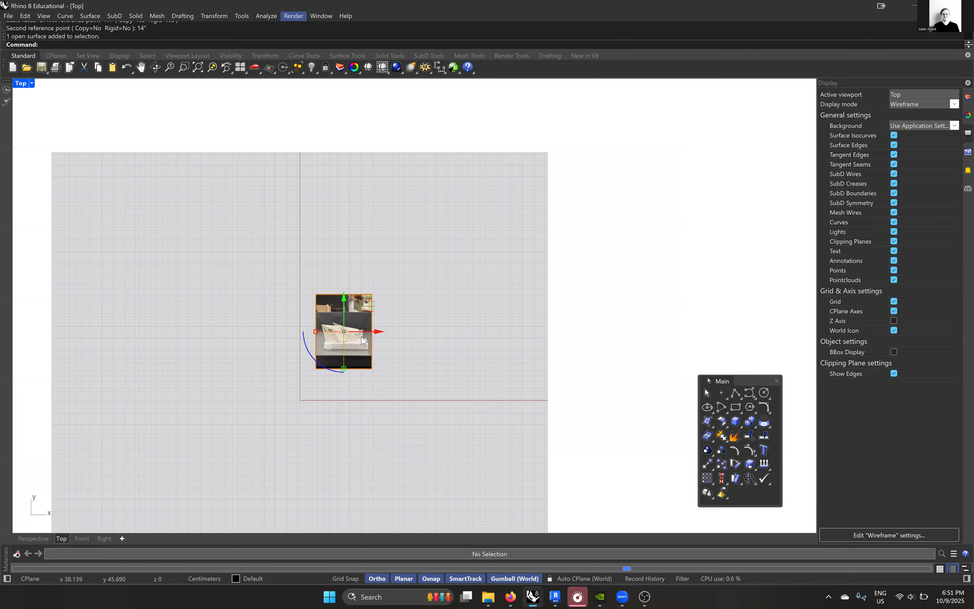
pyautogui.write('M')
pyautogui.press('Return')
pyautogui.scroll(5, 334, 343)
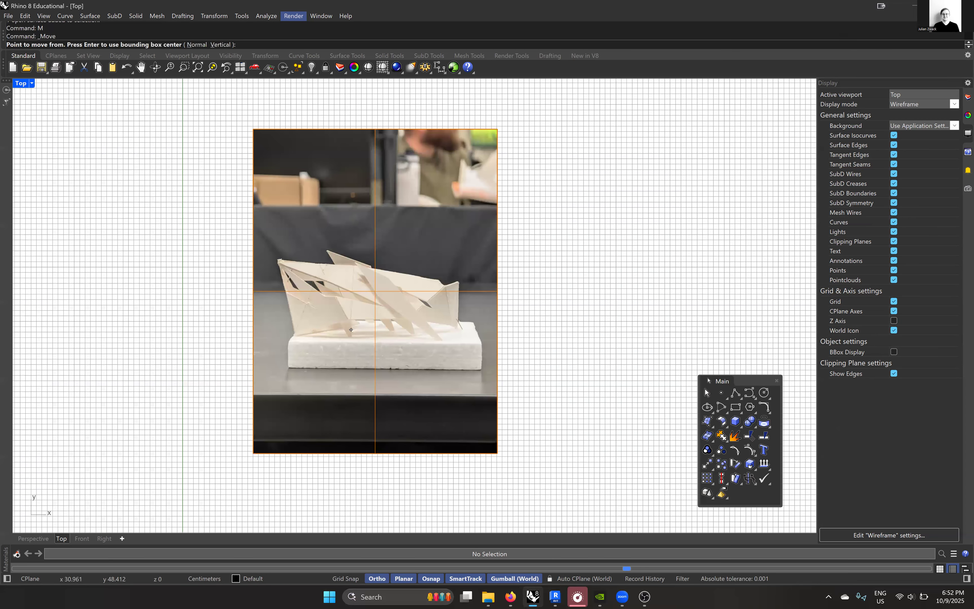
pyautogui.scroll(-8, 391, 337)
pyautogui.click(332, 387)
pyautogui.write('0')
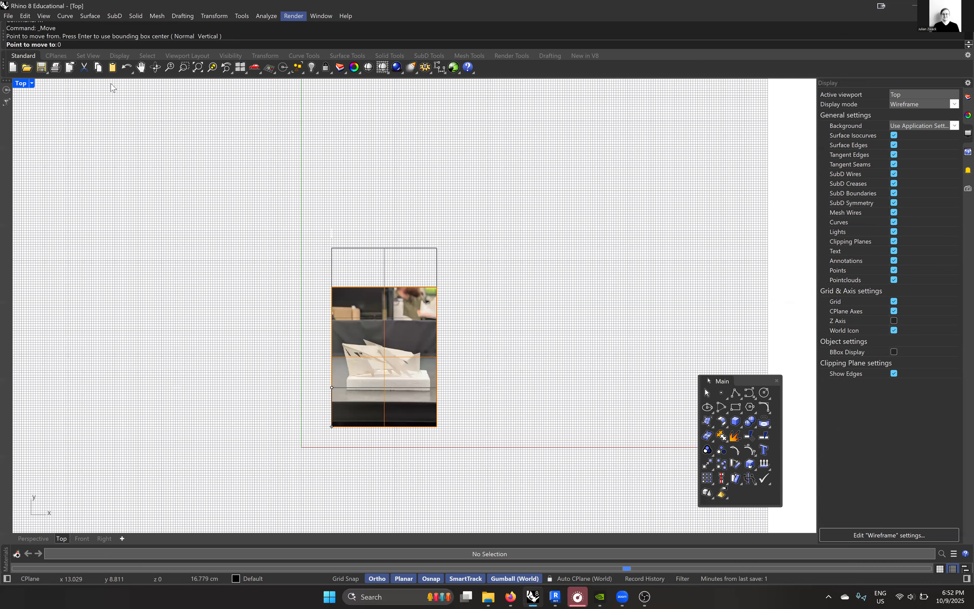
pyautogui.press('Return')
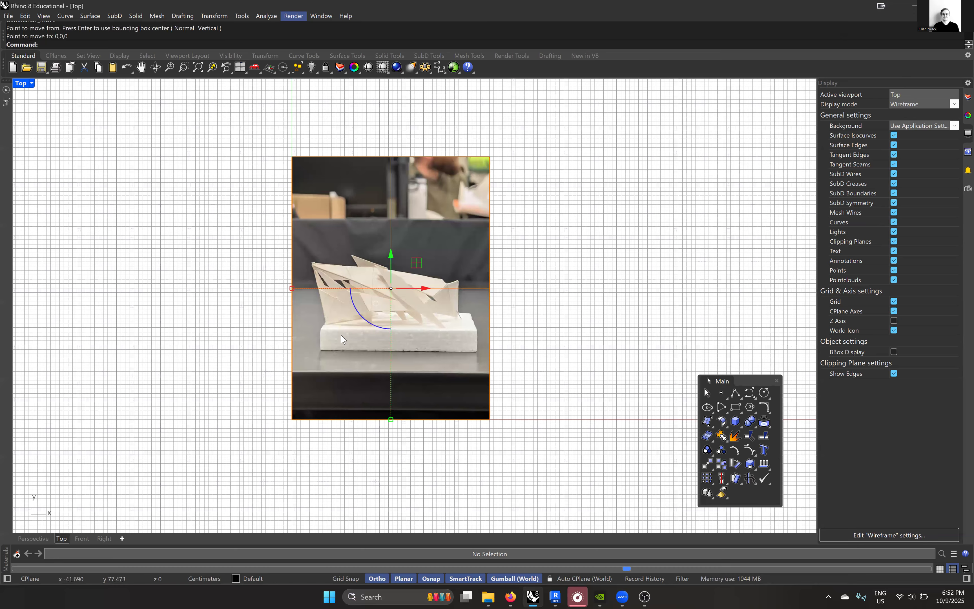
pyautogui.scroll(2, 355, 362)
pyautogui.press('Escape')
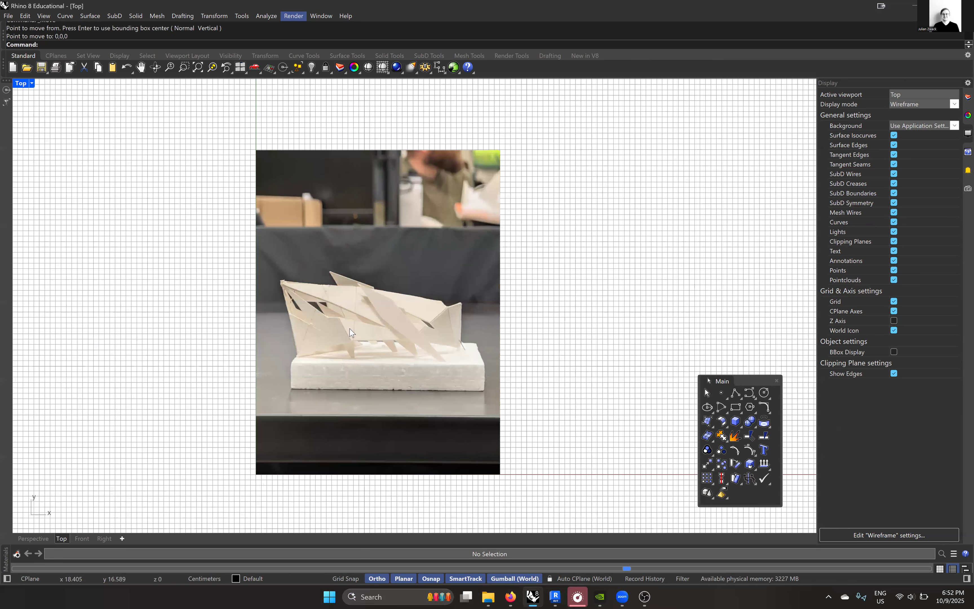
# - Hide the construction grid in the Top view by setting the Grid command's ShowGrid option to No
pyautogui.moveTo(355, 376); pyautogui.dragTo(349, 328, button='right')
pyautogui.write('Grid')
pyautogui.press('Return')
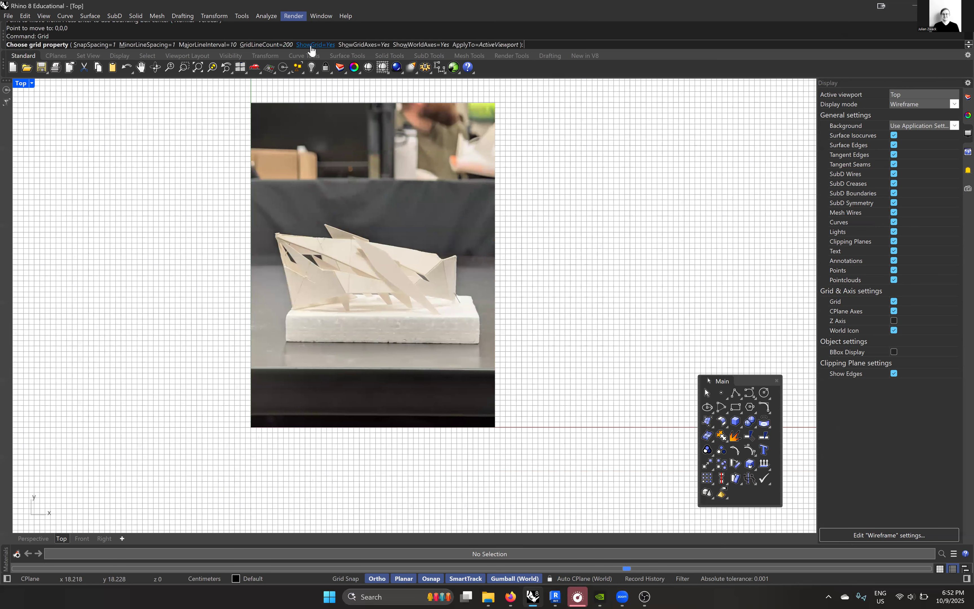
pyautogui.click(313, 45)
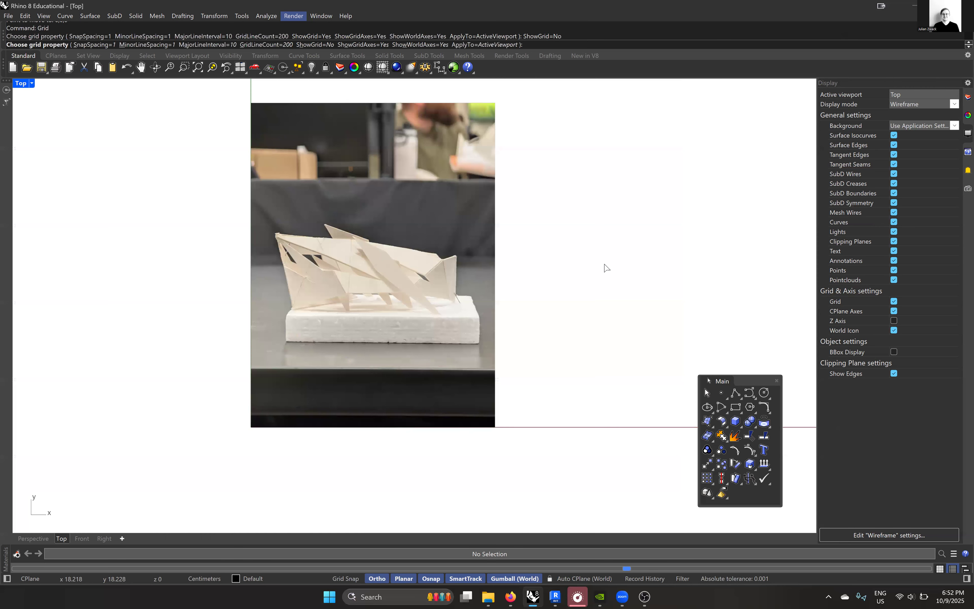
# - Close the File Explorer window covering the photo and make Layer 03 the current layer
pyautogui.scroll(-3, 443, 305)
pyautogui.scroll(6, 430, 325)
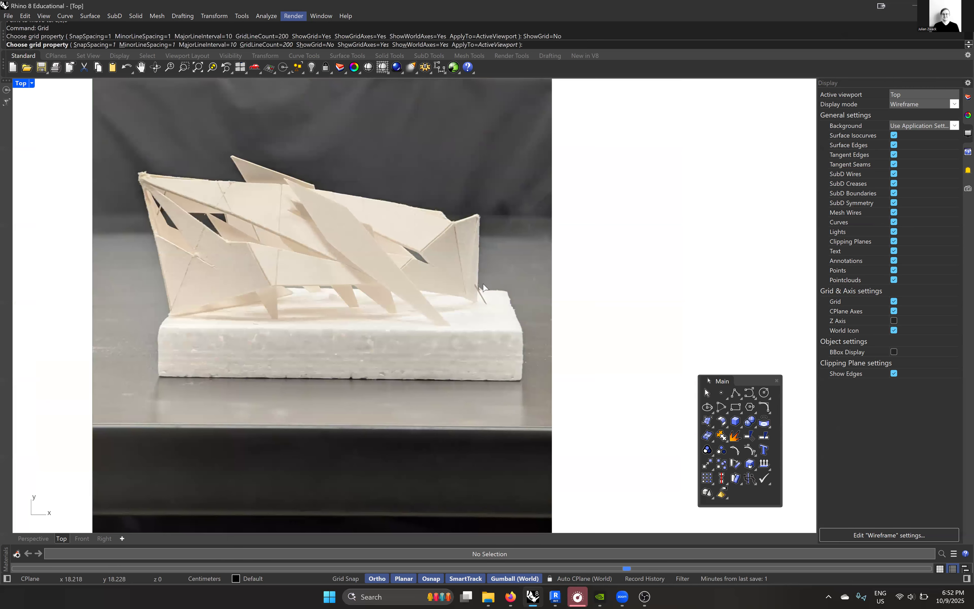
pyautogui.moveTo(502, 306); pyautogui.dragTo(520, 289, button='right')
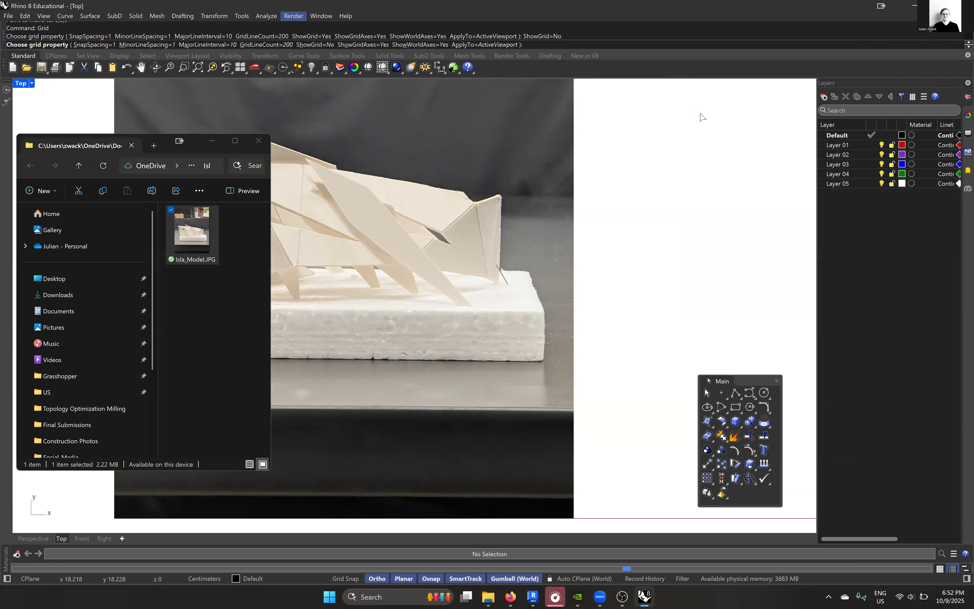
pyautogui.moveTo(168, 140); pyautogui.dragTo(110, 126)
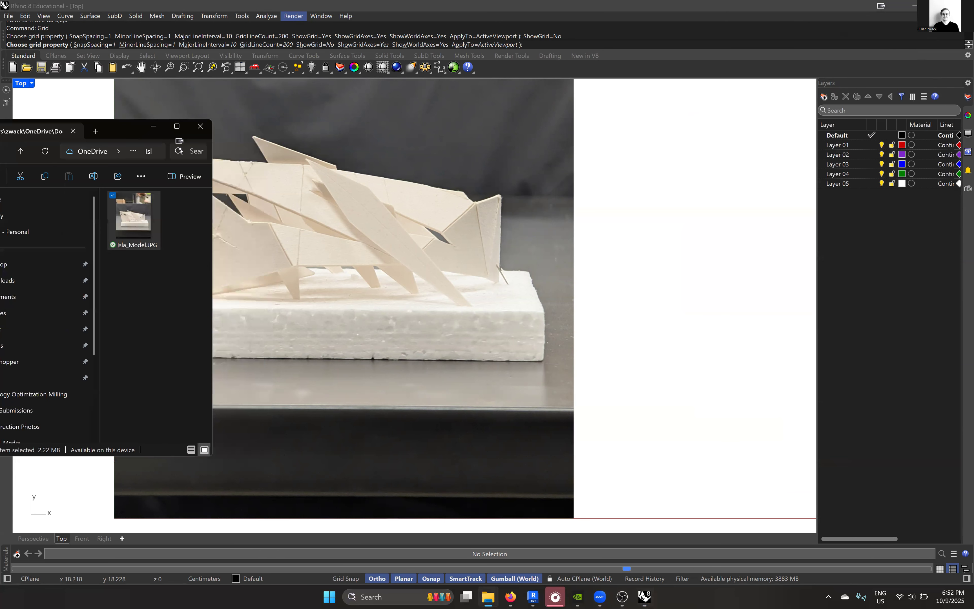
pyautogui.click(200, 126)
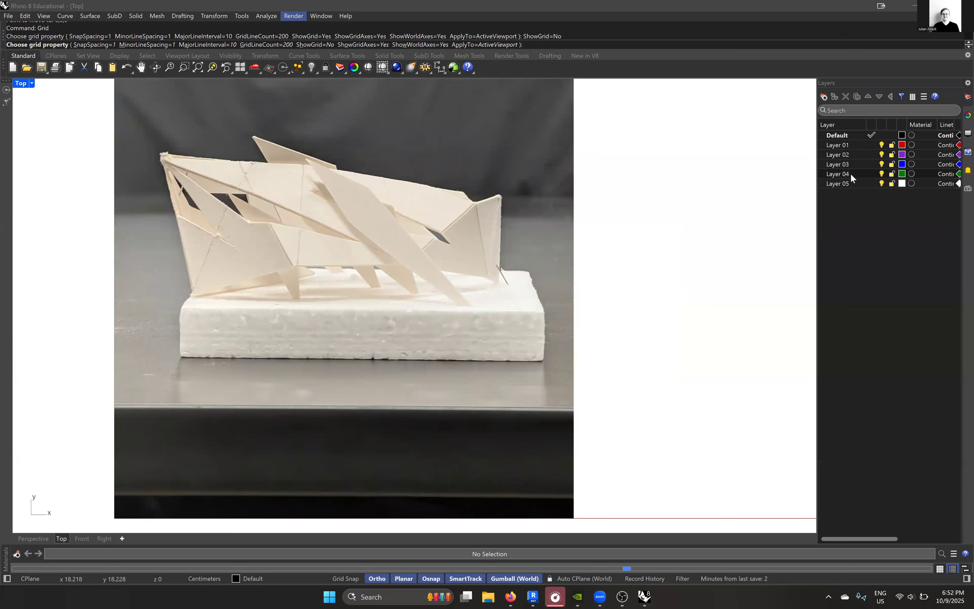
pyautogui.doubleClick(862, 163)
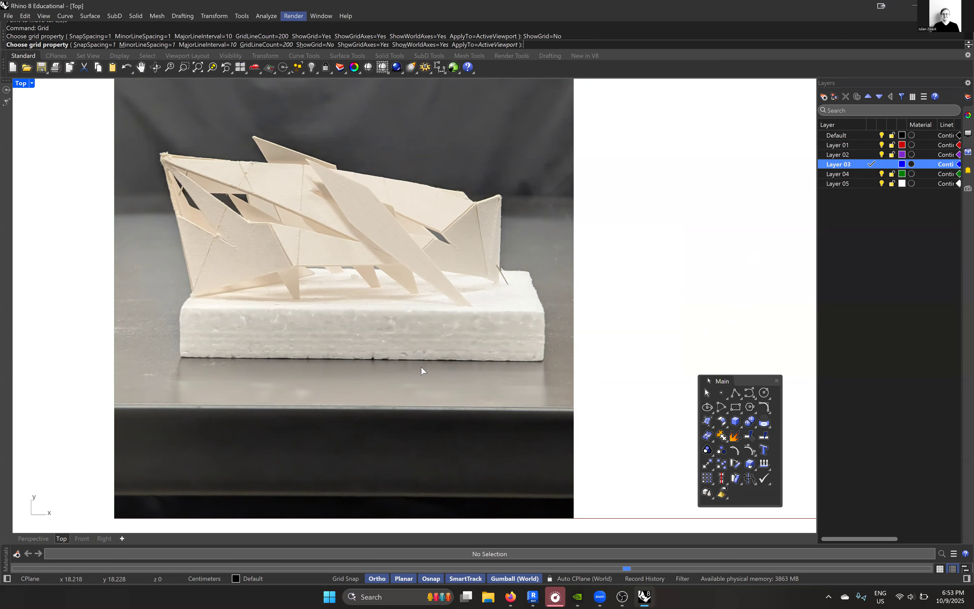
# - Trace the front face of the white foam base in the photo with a corner-to-corner rectangle about 36 cm wide
pyautogui.scroll(3, 267, 351)
pyautogui.click(736, 407)
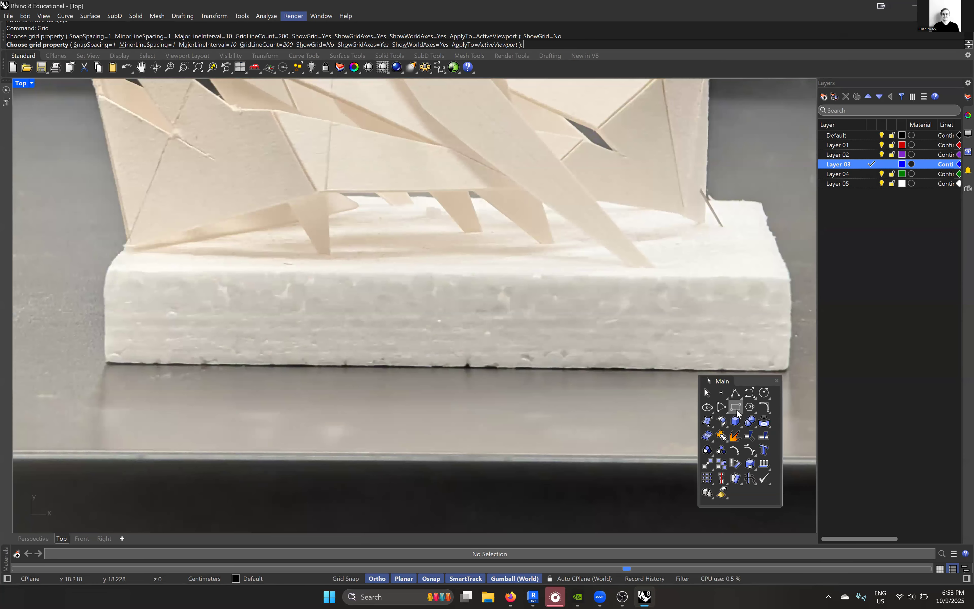
pyautogui.scroll(-2, 524, 309)
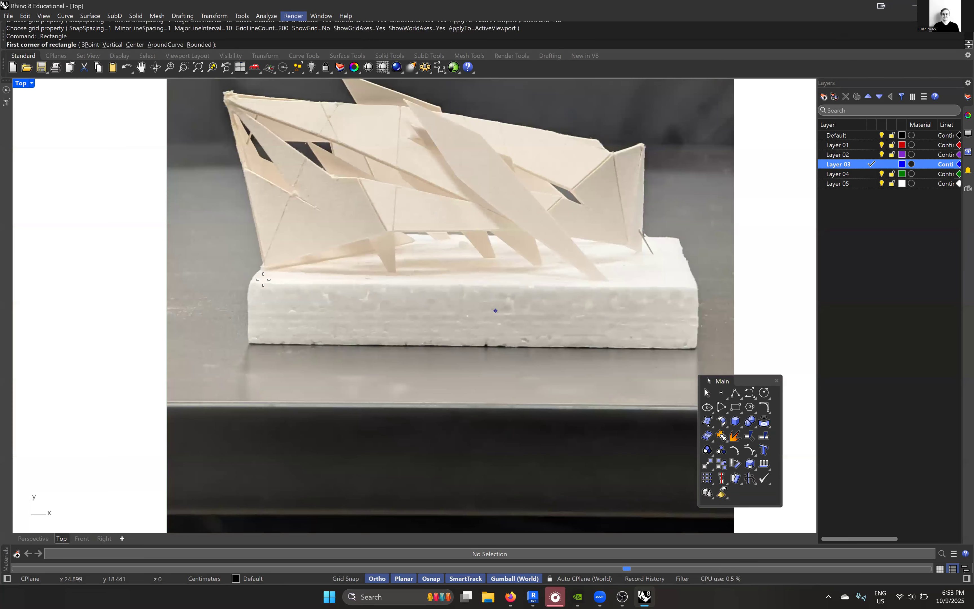
pyautogui.click(246, 282)
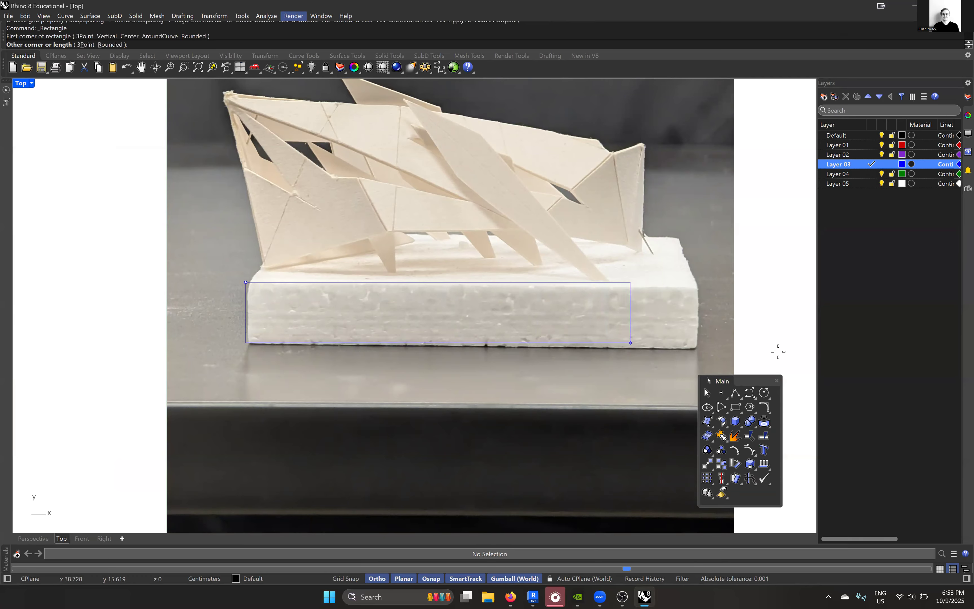
pyautogui.scroll(3, 656, 340)
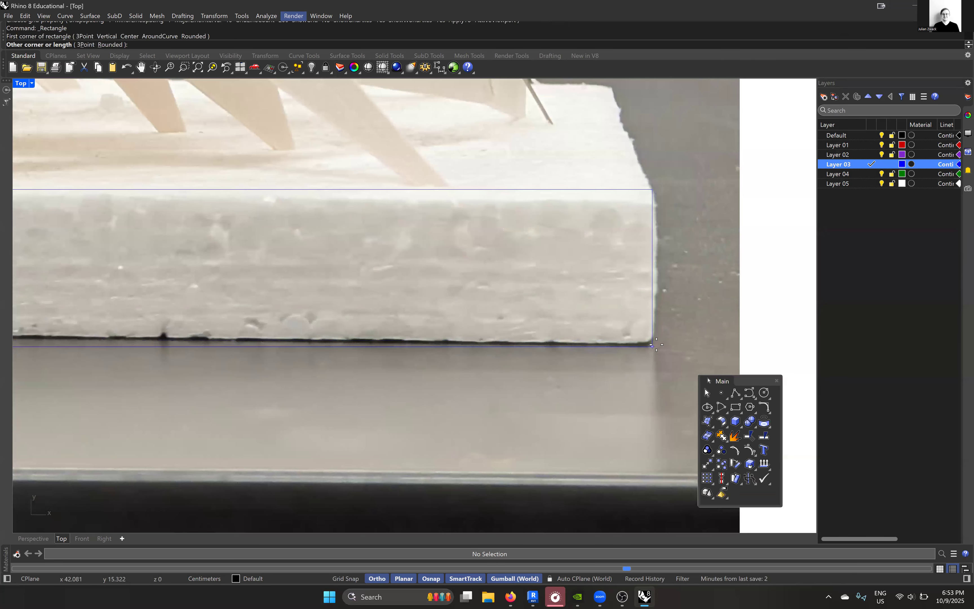
pyautogui.click(657, 344)
pyautogui.scroll(-5, 582, 284)
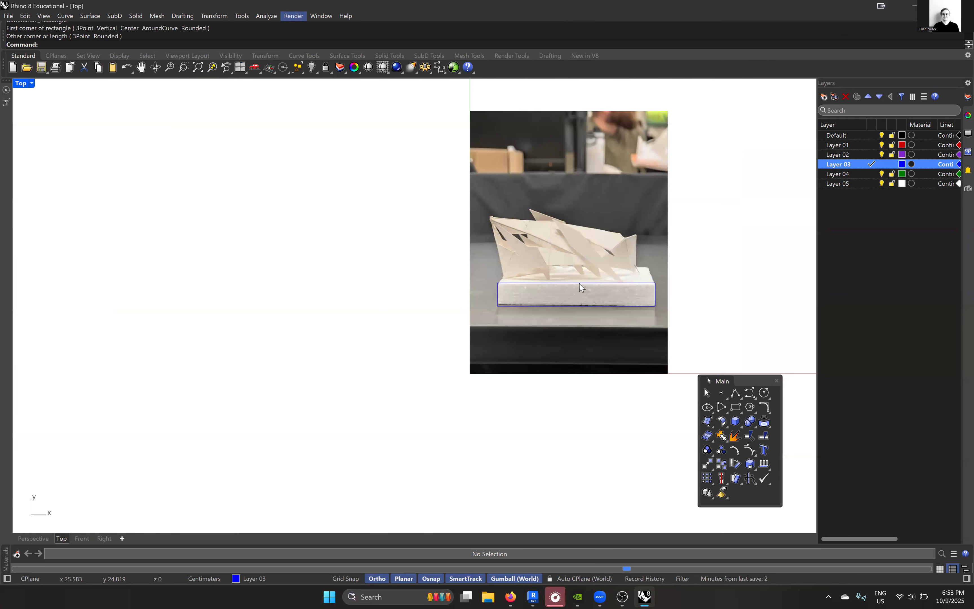
pyautogui.scroll(2, 576, 283)
pyautogui.click(575, 279)
pyautogui.click(606, 302)
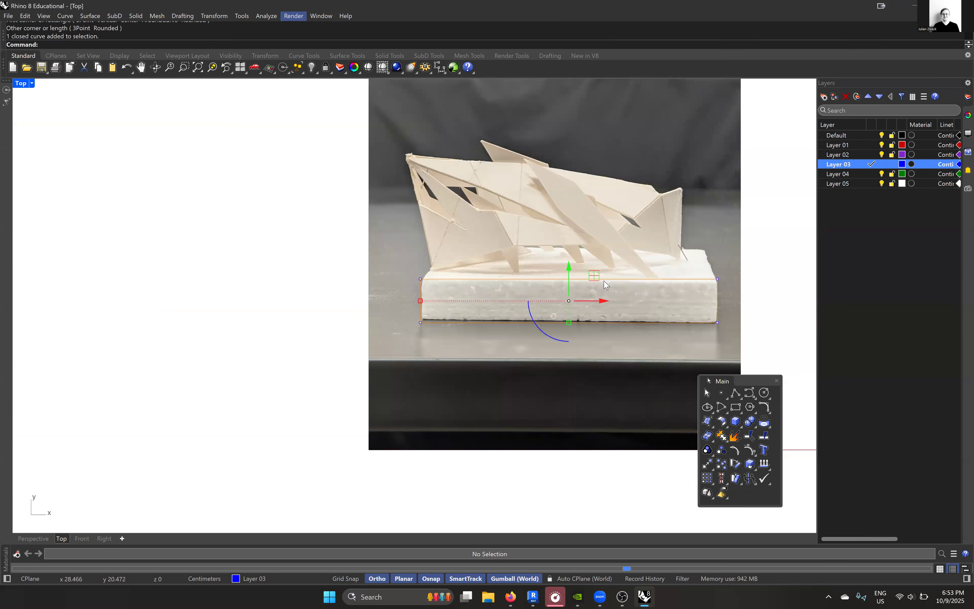
pyautogui.moveTo(595, 273); pyautogui.dragTo(510, 285, button='right')
pyautogui.click(733, 269)
pyautogui.scroll(2, 593, 262)
pyautogui.moveTo(585, 251); pyautogui.dragTo(549, 278, button='right')
pyautogui.scroll(-2, 546, 276)
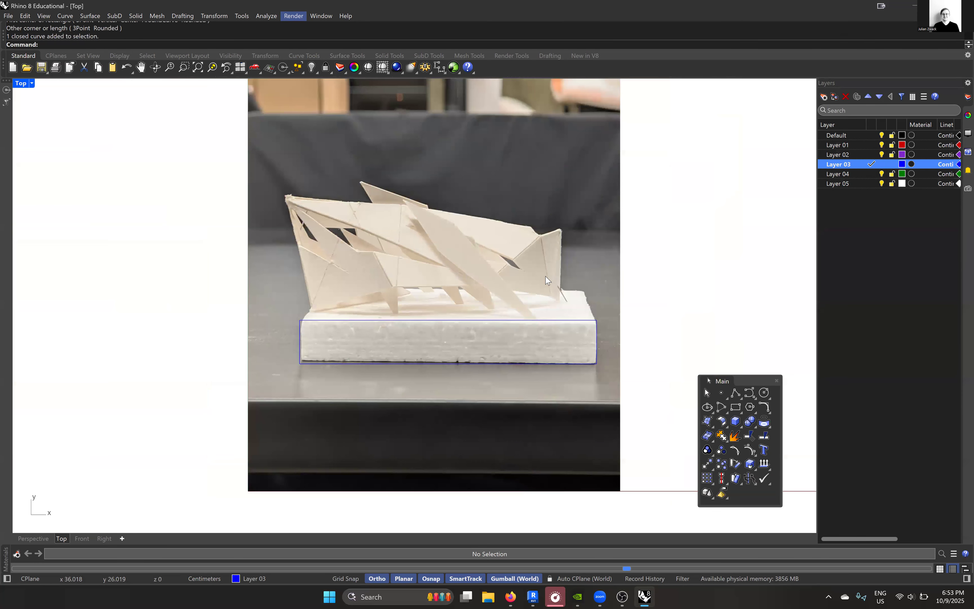
# - Use PrintDisplay to turn State to On and set the model viewport scale to 10
pyautogui.write('printdisplay')
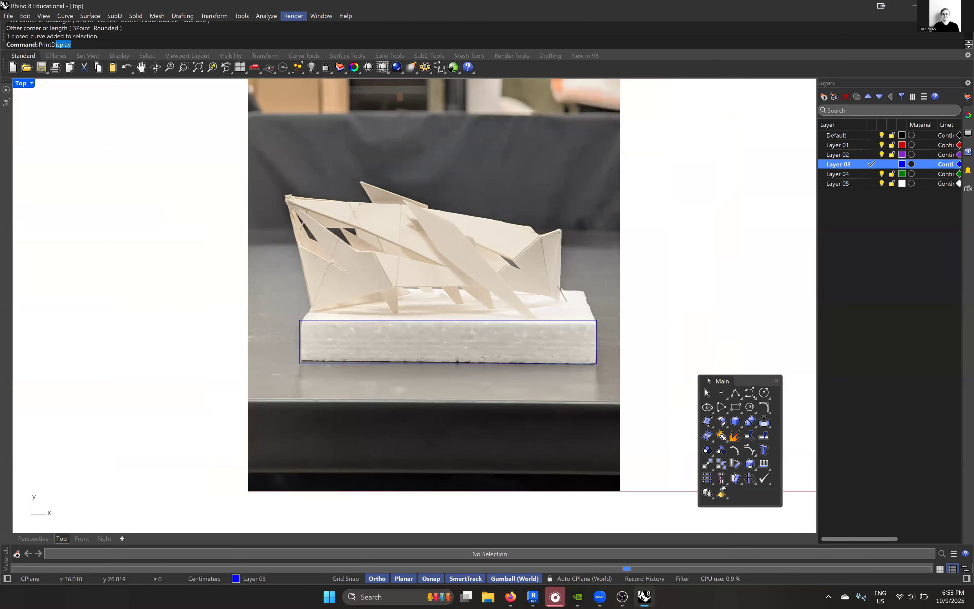
pyautogui.press('Return')
pyautogui.click(117, 45)
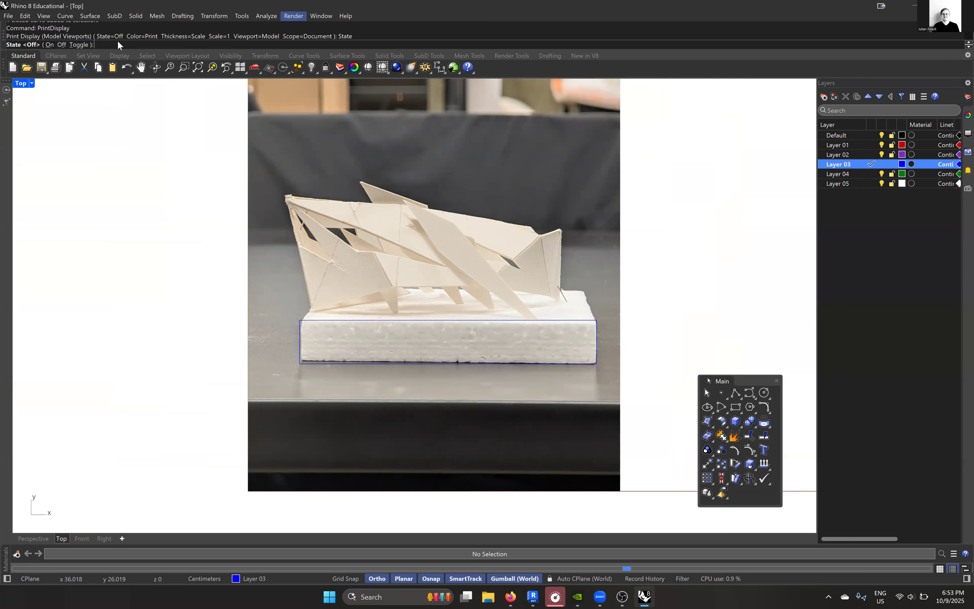
pyautogui.click(49, 45)
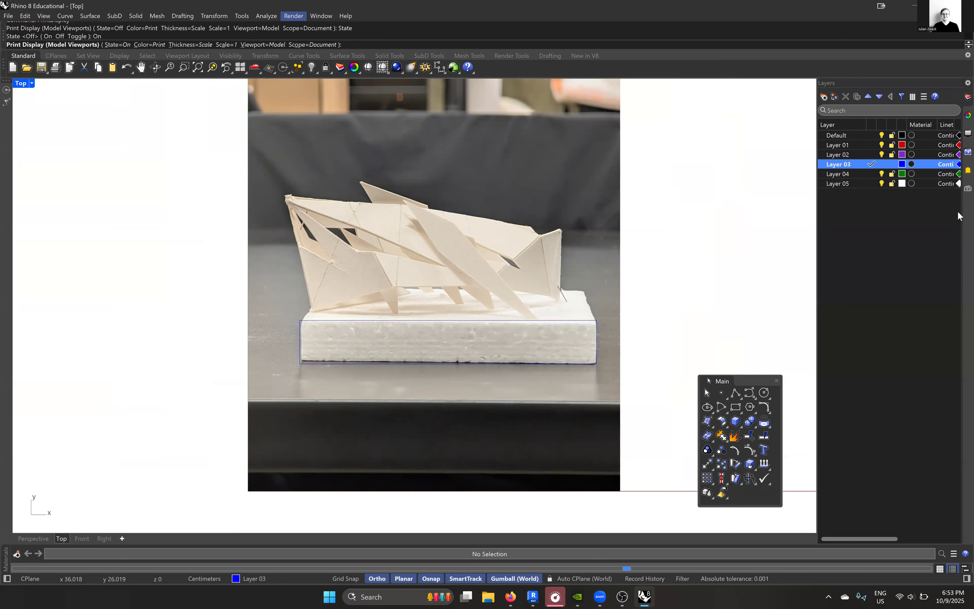
pyautogui.click(220, 48)
pyautogui.write('10')
pyautogui.press('Return')
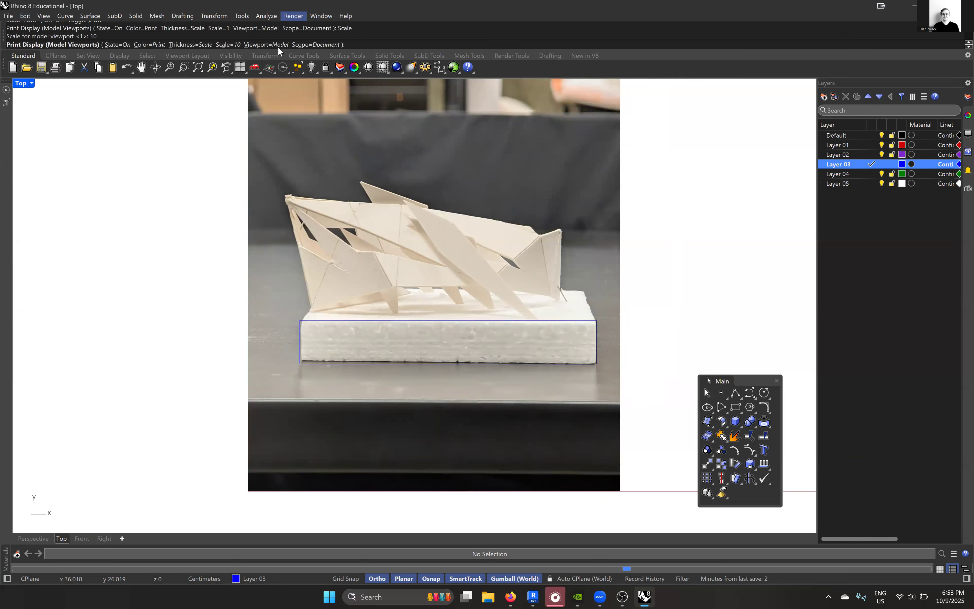
# - Keep Layer 03's linetype at Continuous and widen the layer list enough to expose the print widths
pyautogui.click(946, 165)
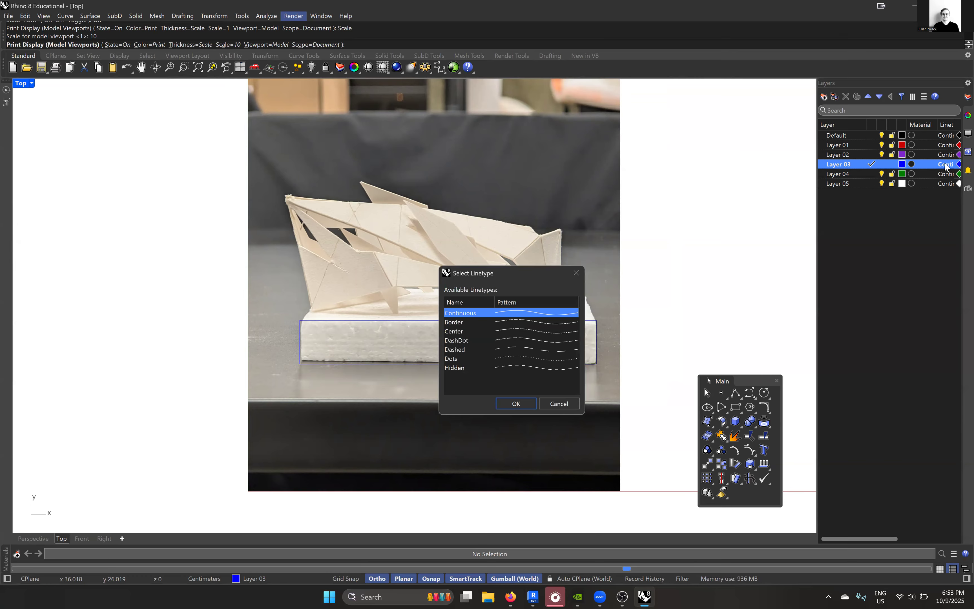
pyautogui.click(511, 404)
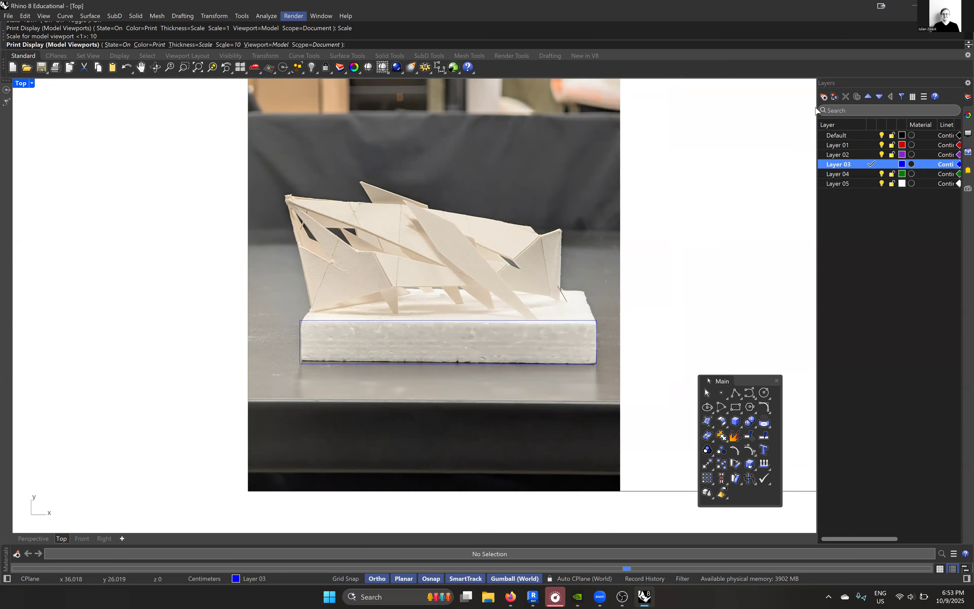
pyautogui.moveTo(818, 110); pyautogui.dragTo(776, 114)
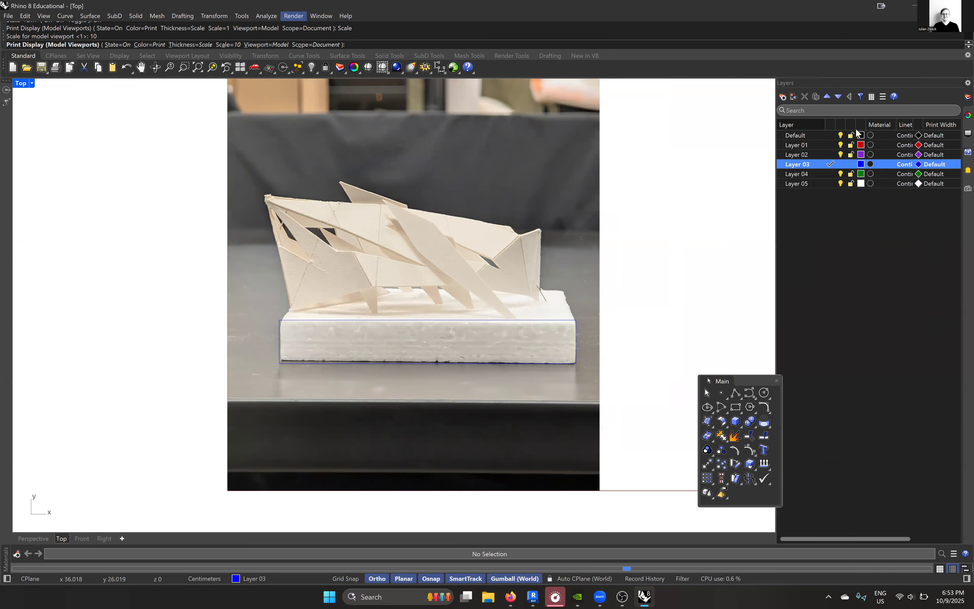
# - Try print widths of 0.5 mm and 0.13 mm on Layer 03
pyautogui.click(938, 165)
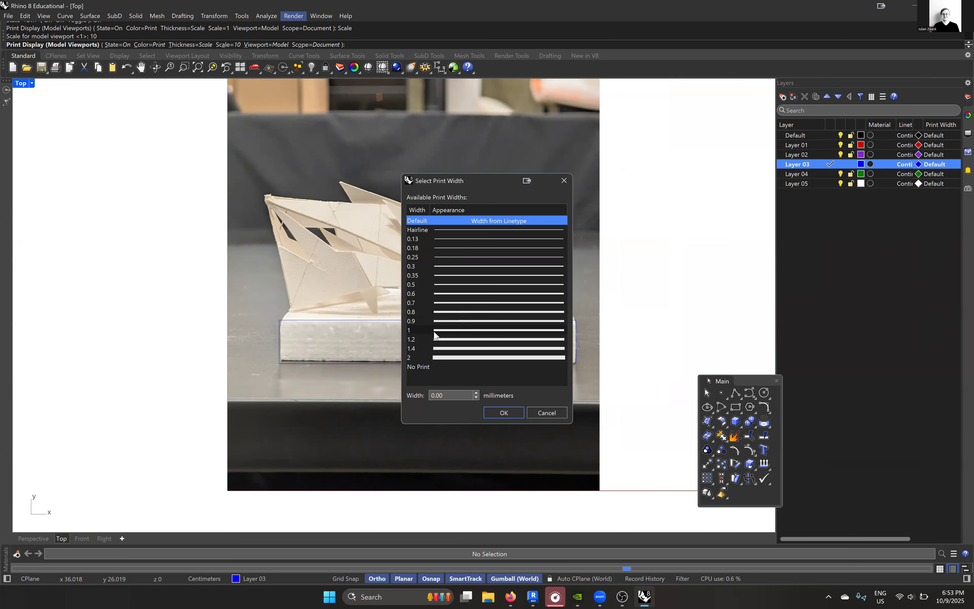
pyautogui.click(433, 286)
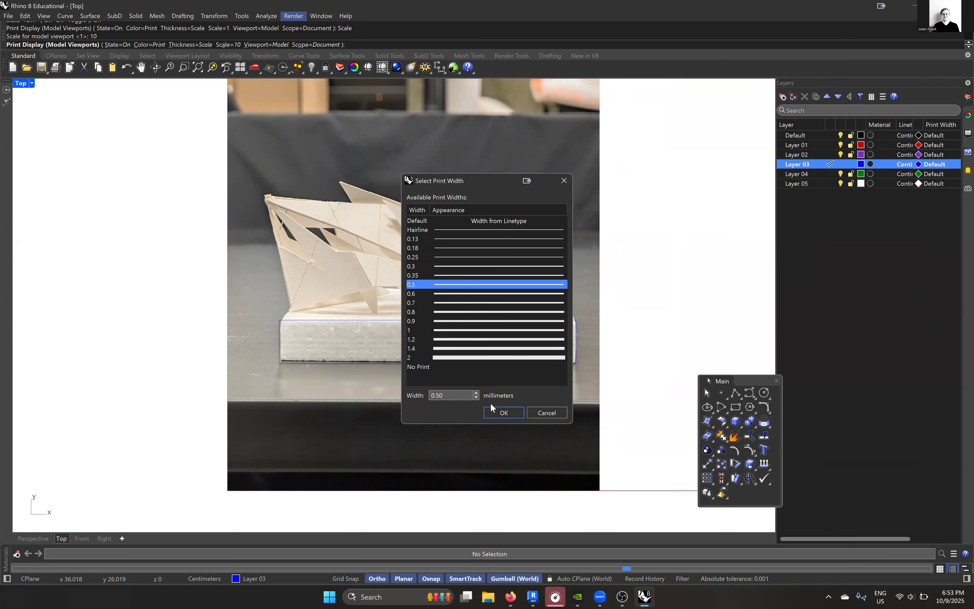
pyautogui.click(494, 411)
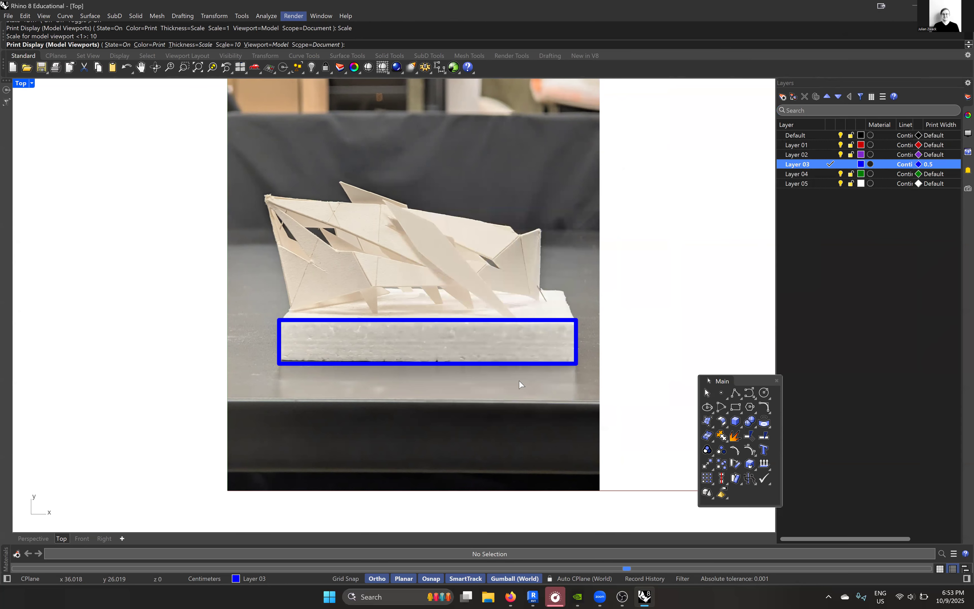
pyautogui.click(943, 165)
pyautogui.click(433, 239)
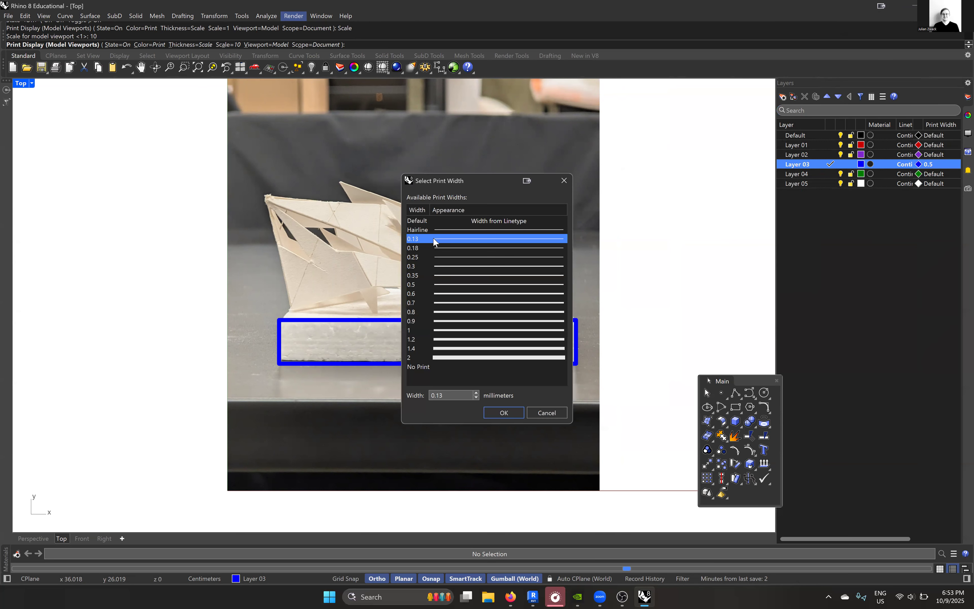
pyautogui.click(503, 413)
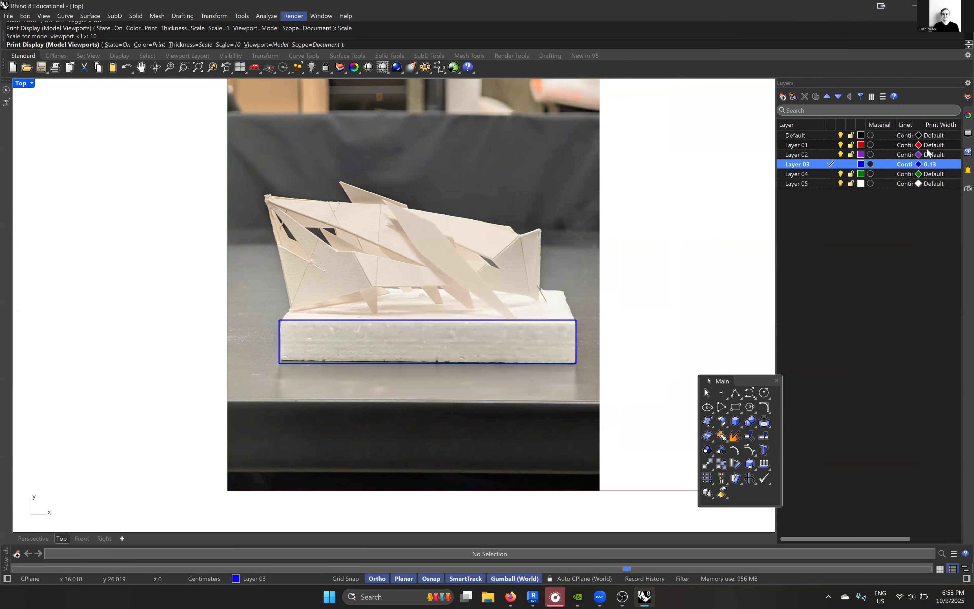
# - Set Layer 03's print width to 0.18 mm and inspect the rectangle's line weight against the photo
pyautogui.click(936, 166)
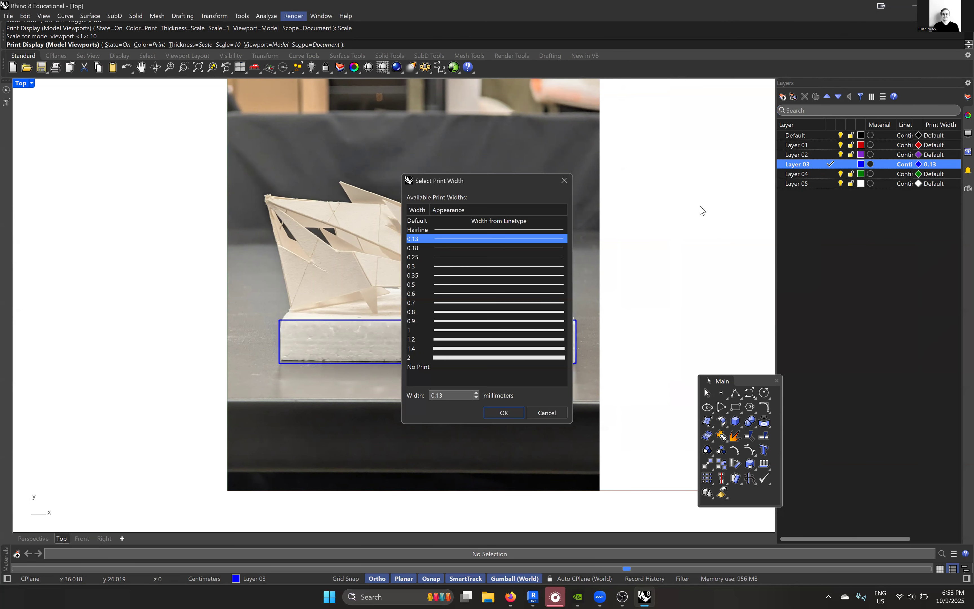
pyautogui.click(440, 248)
pyautogui.press('Return')
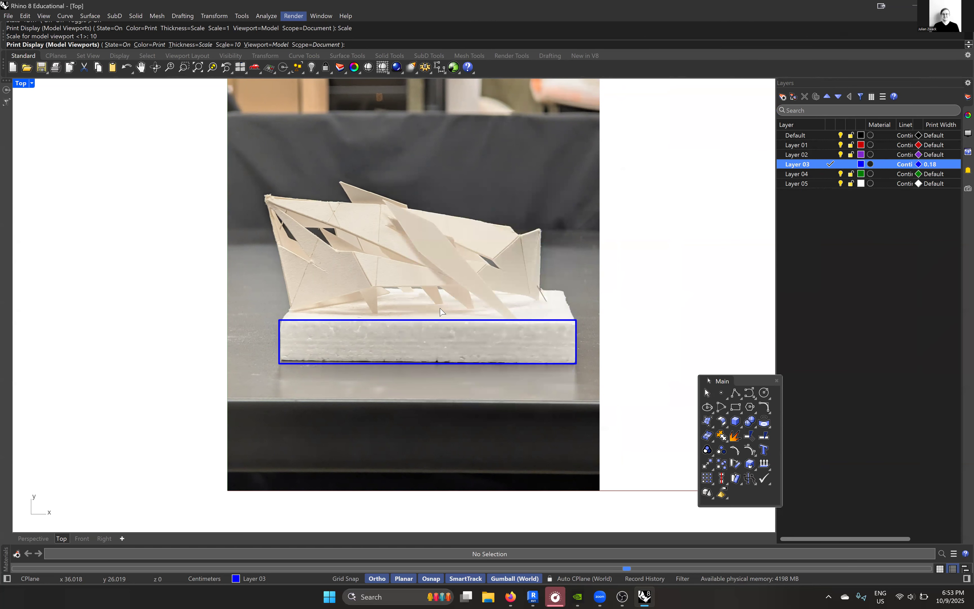
pyautogui.scroll(3, 438, 307)
pyautogui.scroll(-2, 479, 290)
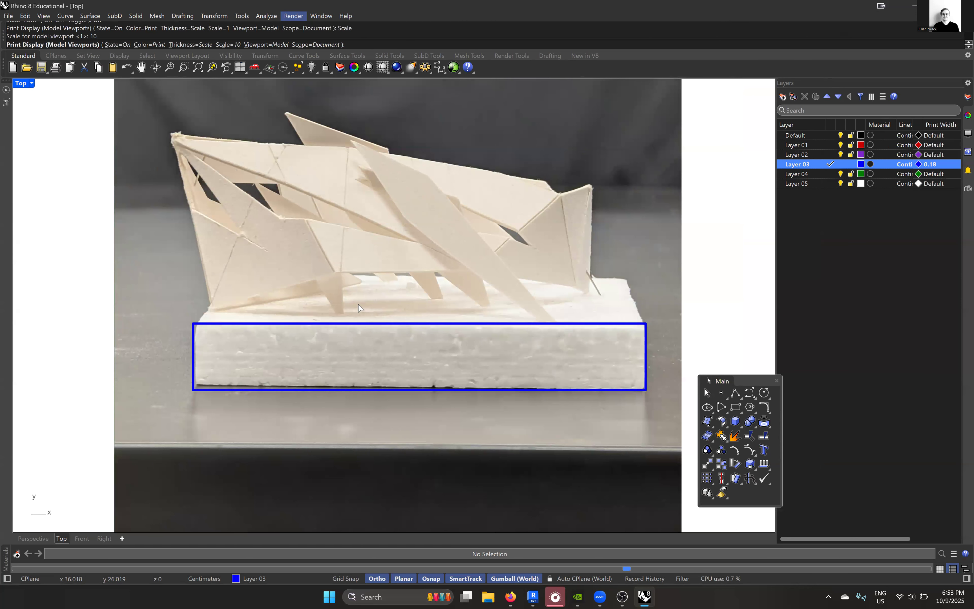
pyautogui.scroll(-2, 276, 214)
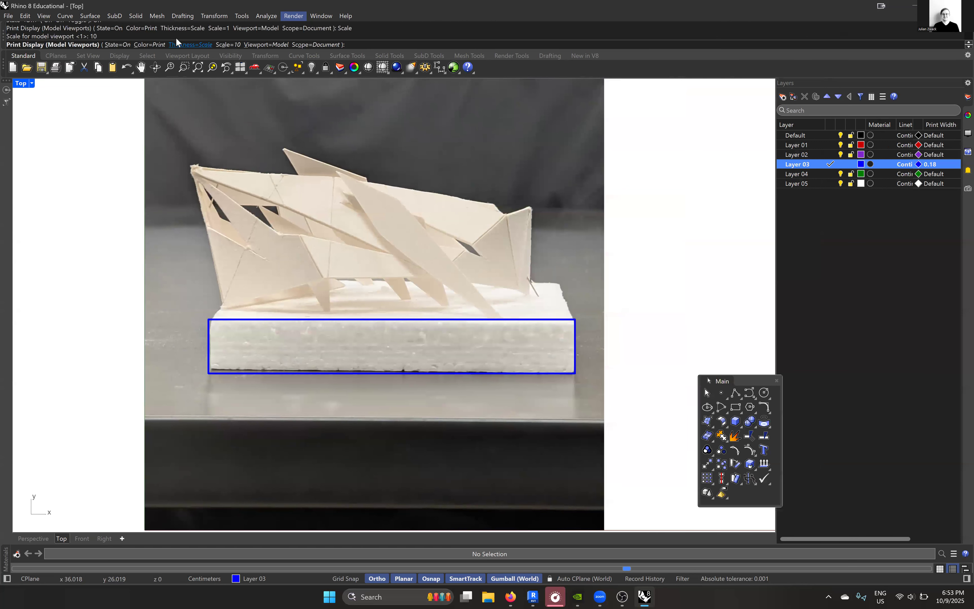
# - Dimension the base rectangle's lower edge from corner to corner, placing the dimension line below the photo
pyautogui.click(183, 16)
pyautogui.click(209, 28)
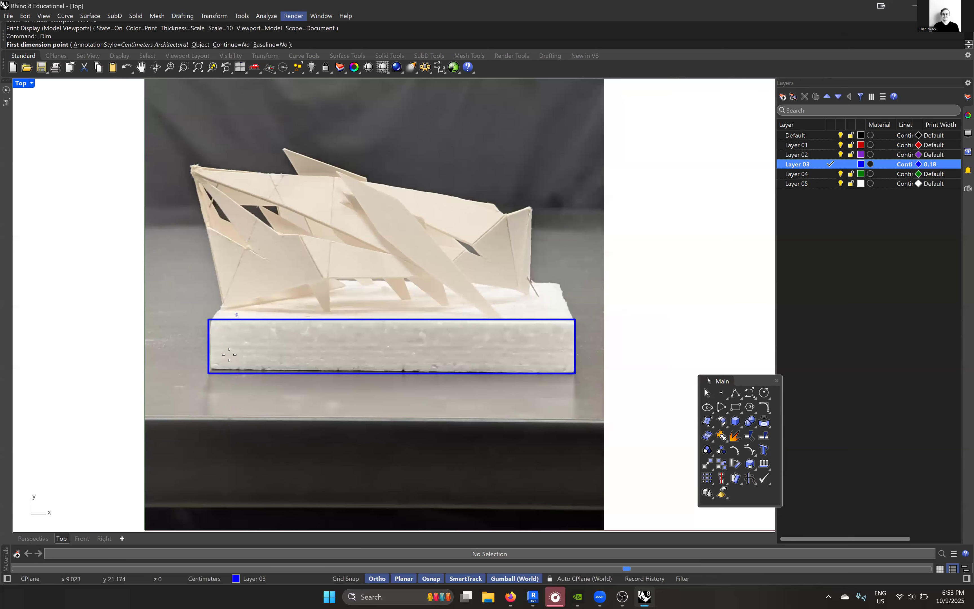
pyautogui.click(207, 374)
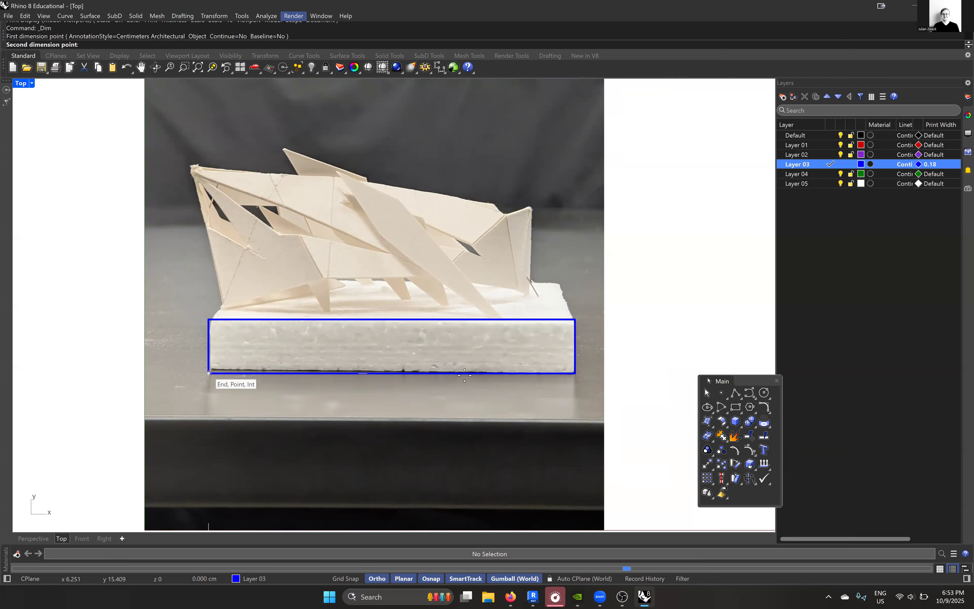
pyautogui.scroll(-4, 575, 374)
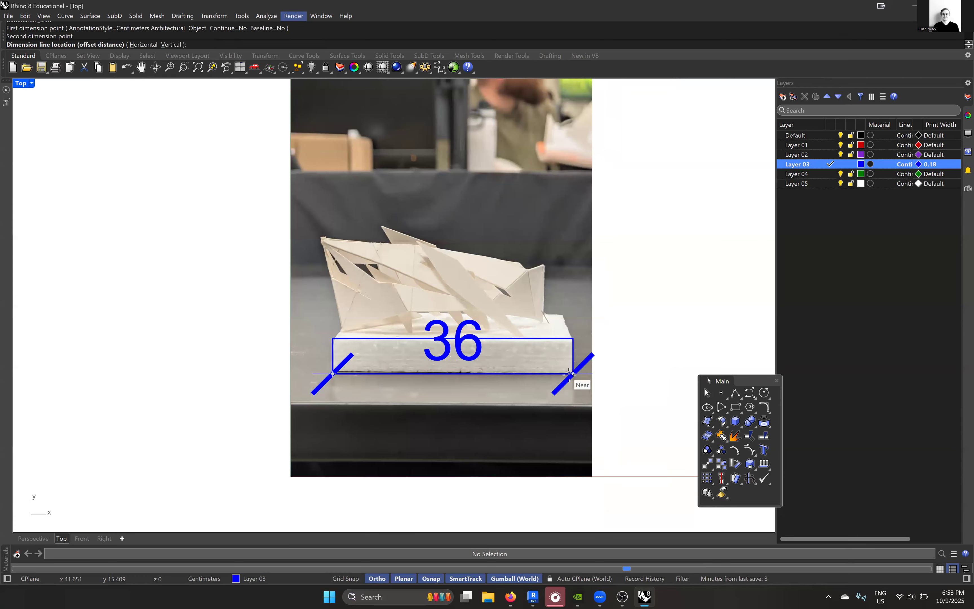
pyautogui.scroll(4, 576, 407)
pyautogui.scroll(-2, 542, 370)
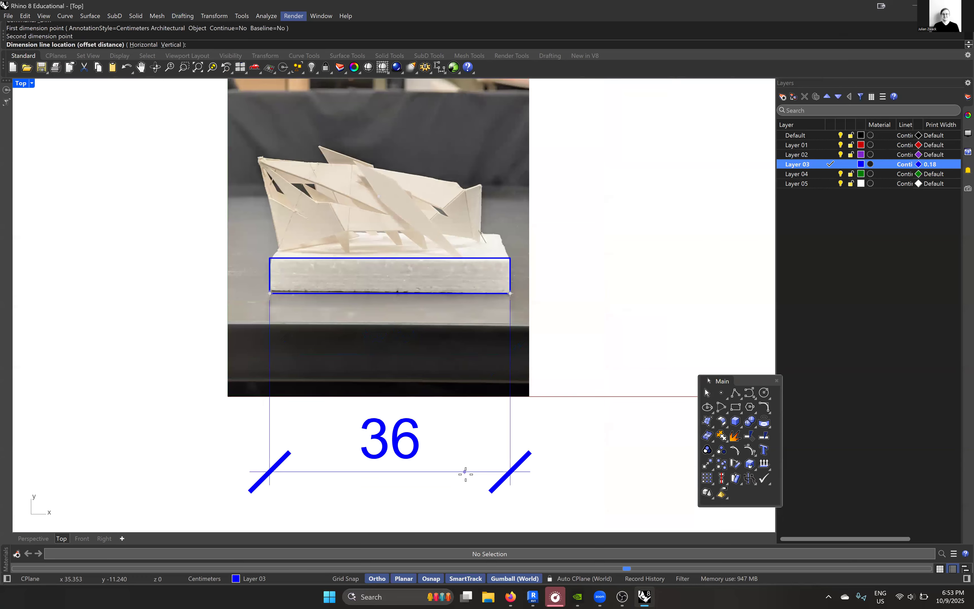
pyautogui.click(465, 465)
pyautogui.scroll(-2, 458, 429)
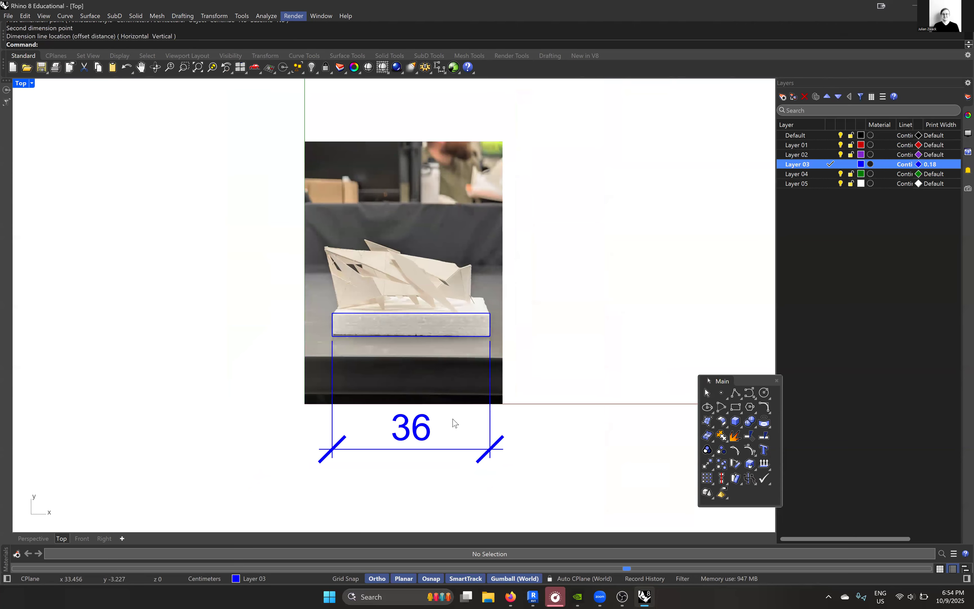
pyautogui.scroll(2, 426, 407)
pyautogui.click(383, 413)
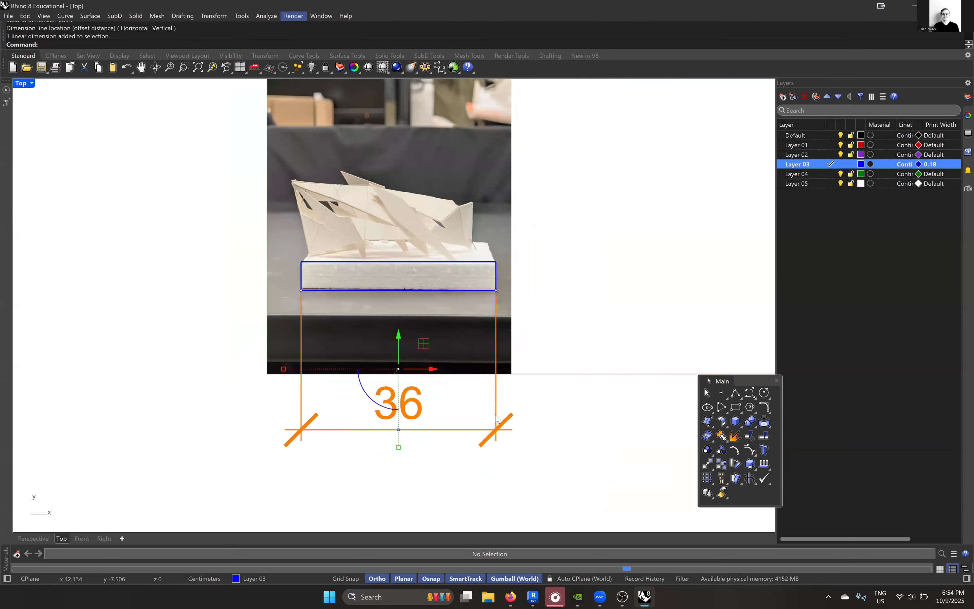
pyautogui.click(521, 425)
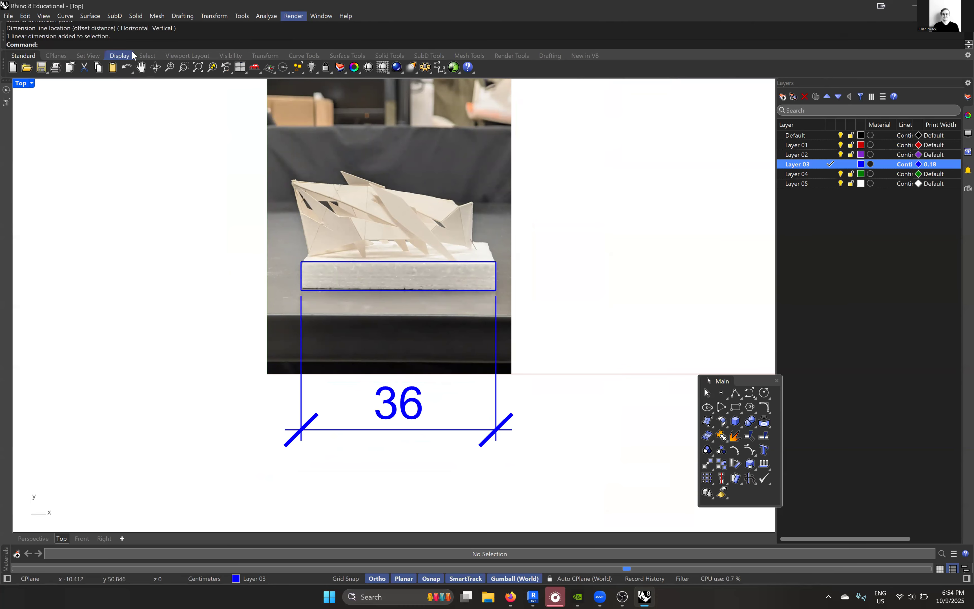
pyautogui.write('Annot')
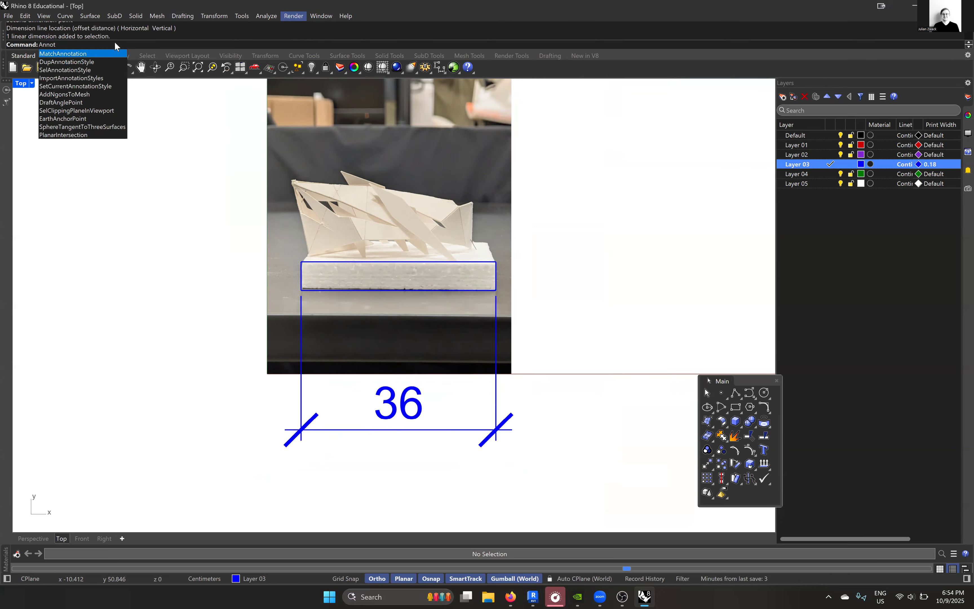
pyautogui.press('BackSpace')
pyautogui.press('BackSpace')
pyautogui.press('BackSpace')
pyautogui.press('BackSpace')
pyautogui.press('BackSpace')
# - Make Centimeters Small the current annotation style in the document properties and open it for editing
pyautogui.write('Options')
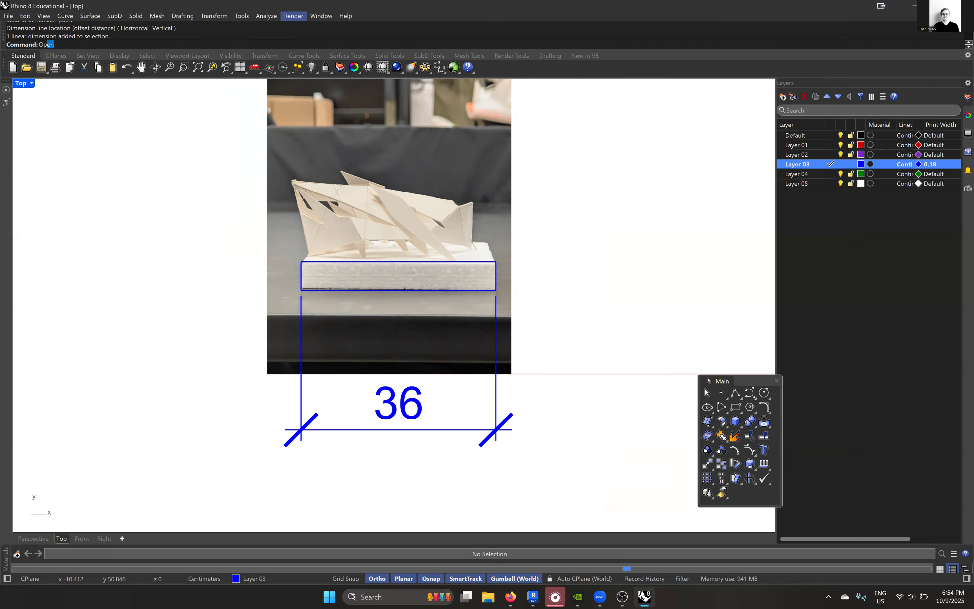
pyautogui.press('Return')
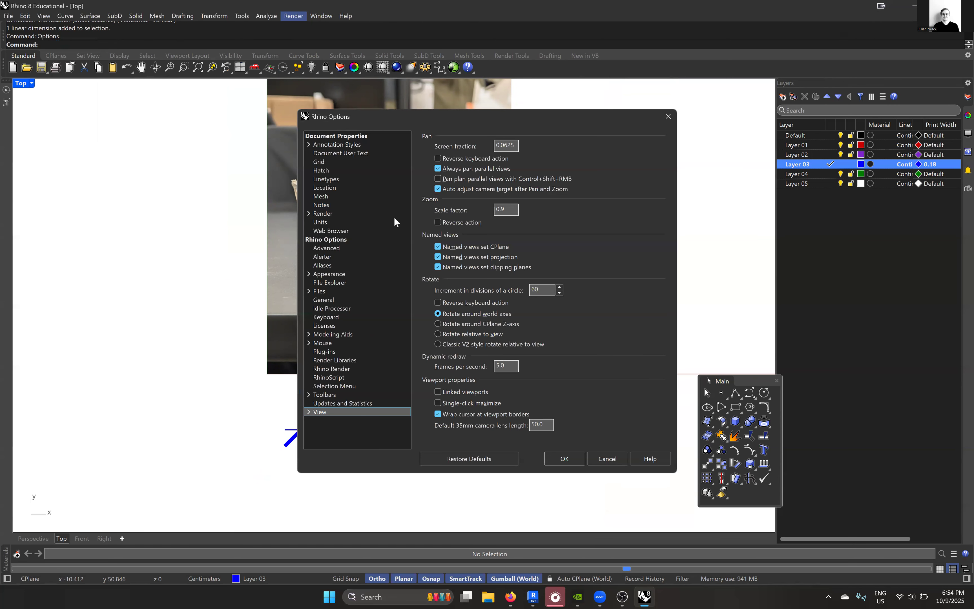
pyautogui.moveTo(492, 122); pyautogui.dragTo(735, 109)
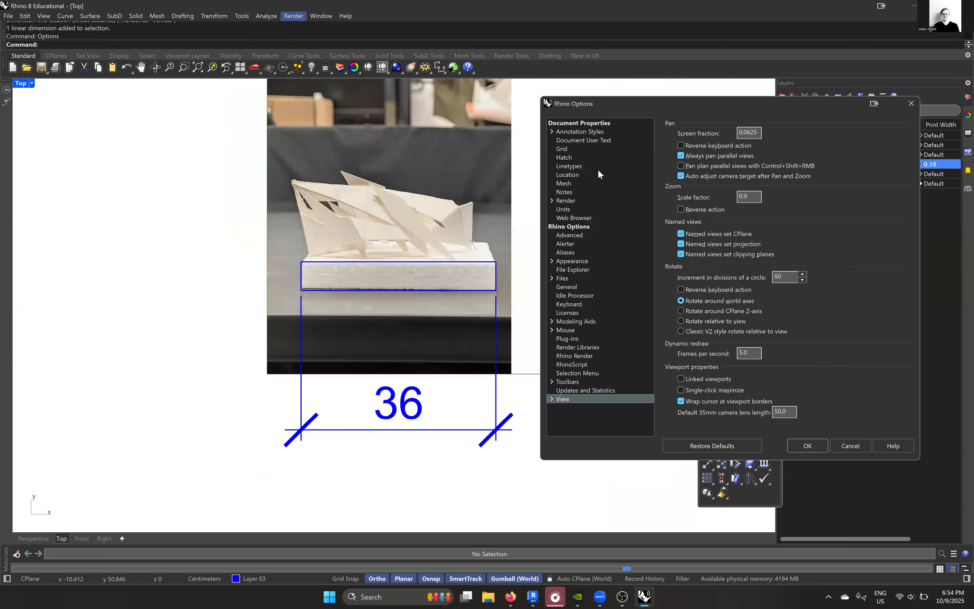
pyautogui.click(589, 131)
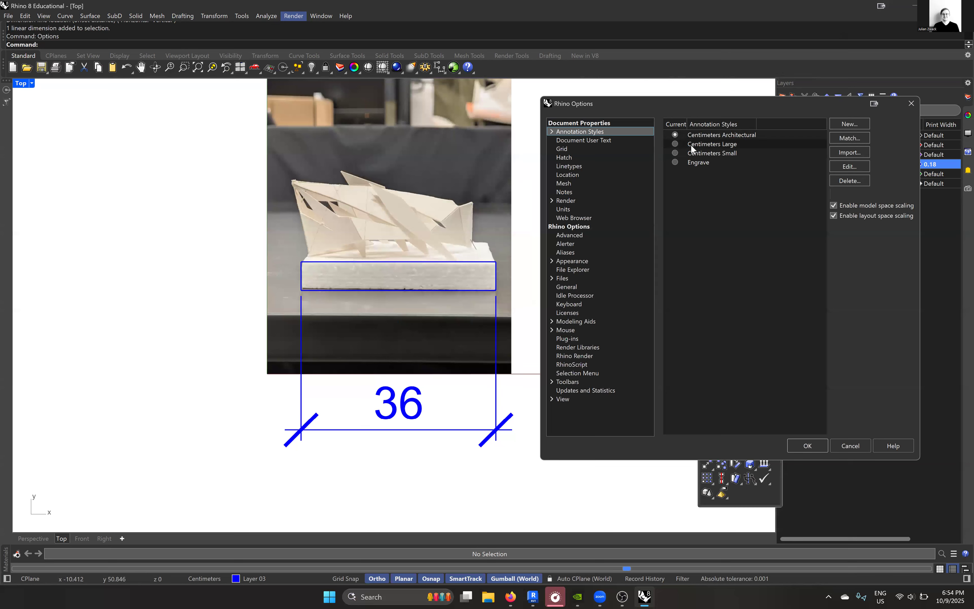
pyautogui.click(677, 153)
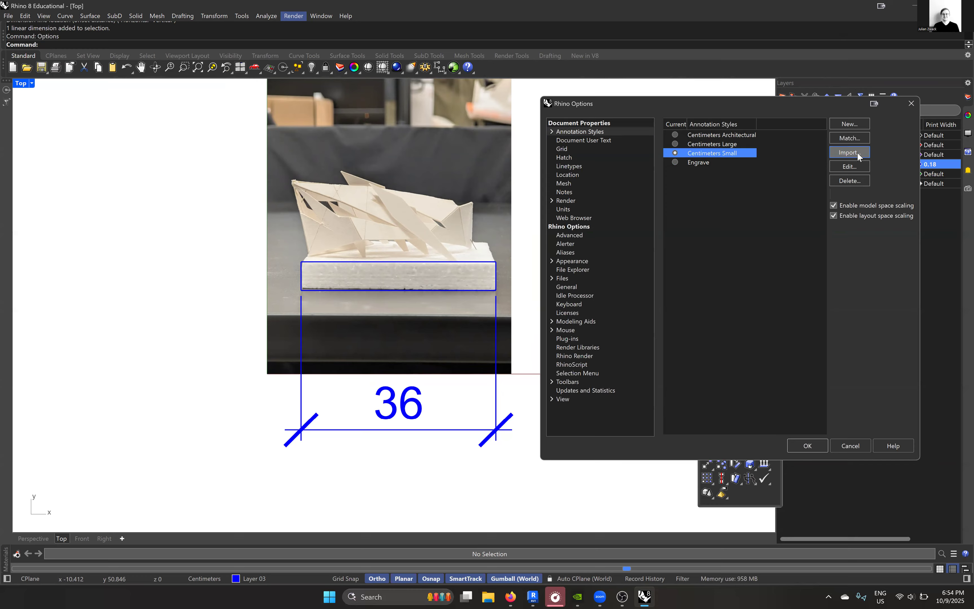
pyautogui.click(847, 164)
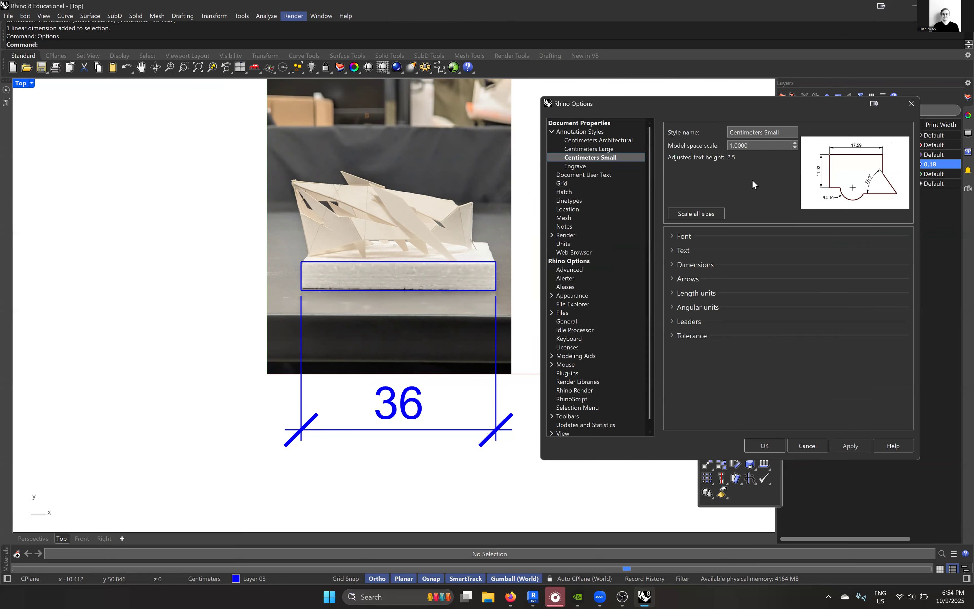
# - Examine the model space scale, font, text and arrow settings of the Centimeters Small style
pyautogui.click(675, 248)
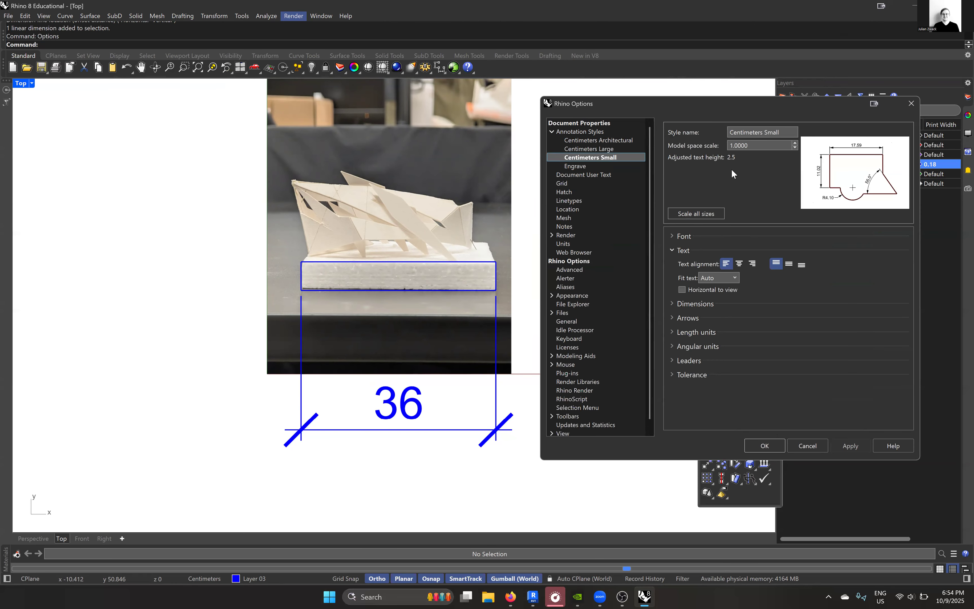
pyautogui.click(760, 146)
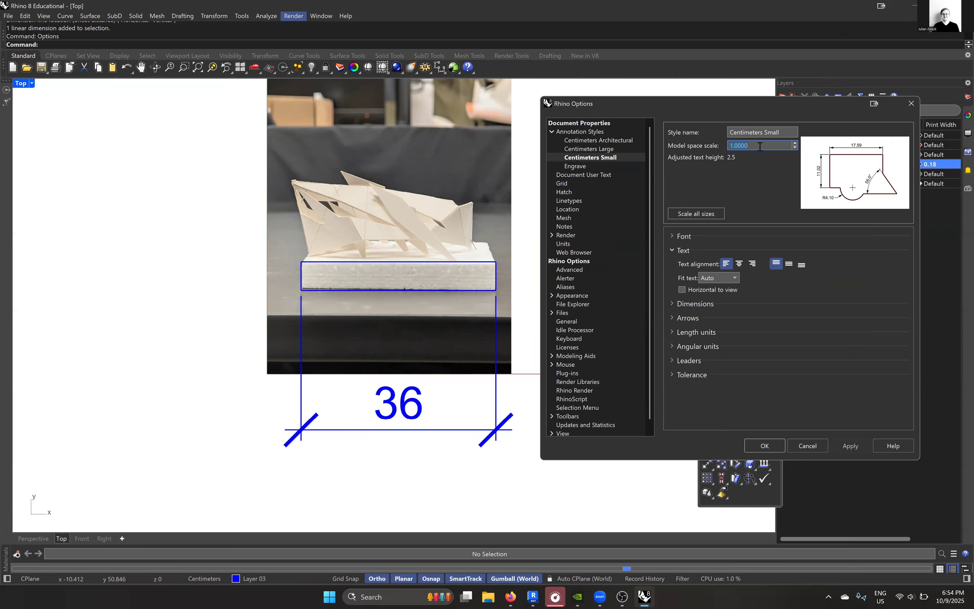
pyautogui.click(673, 249)
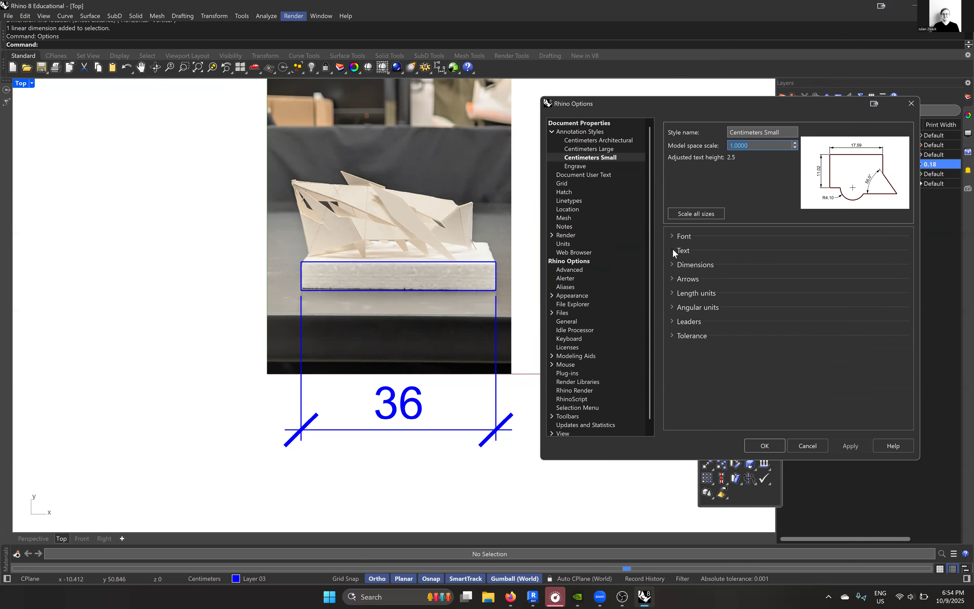
pyautogui.click(672, 249)
pyautogui.click(672, 236)
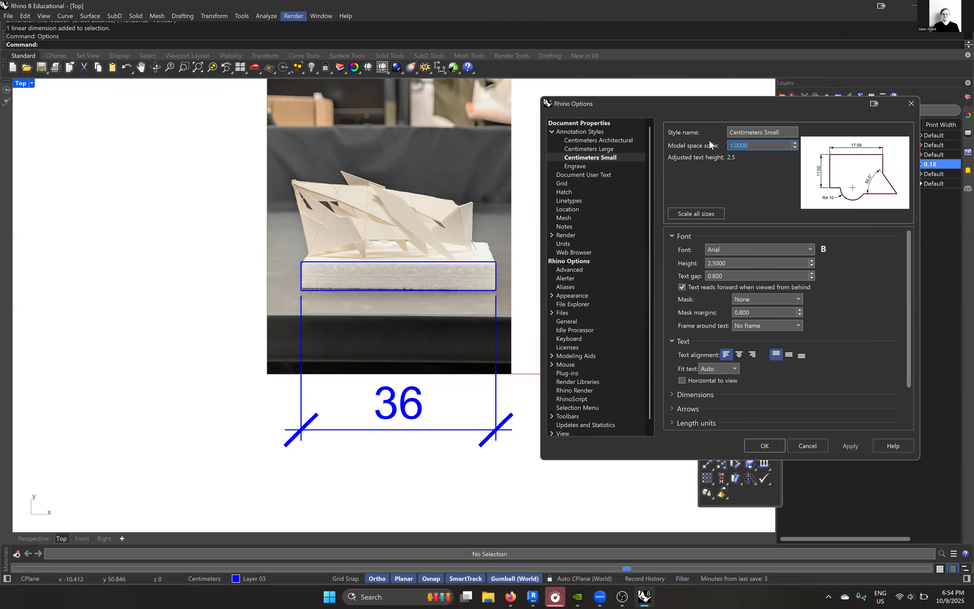
pyautogui.scroll(-2, 692, 306)
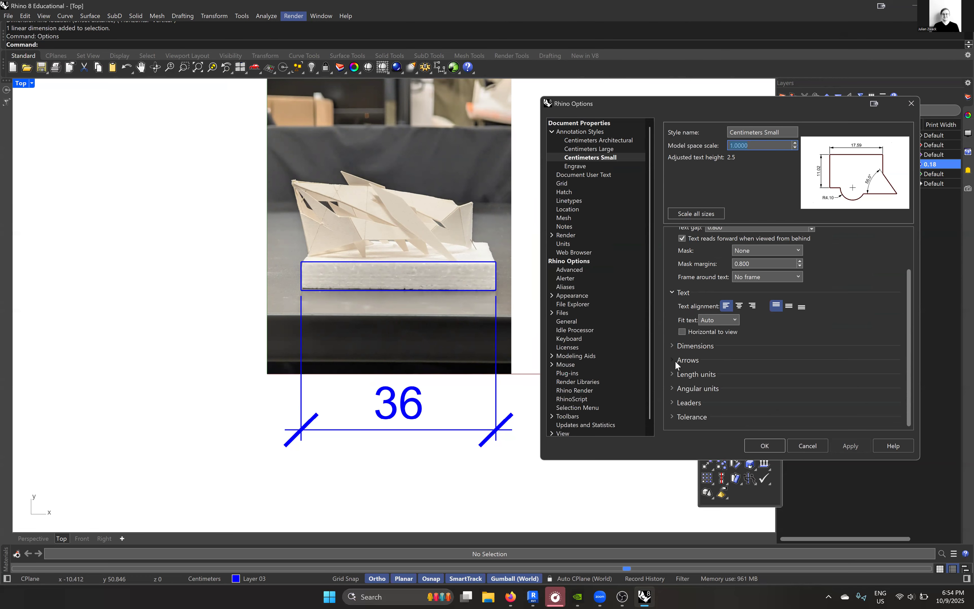
pyautogui.click(672, 360)
pyautogui.scroll(-3, 682, 359)
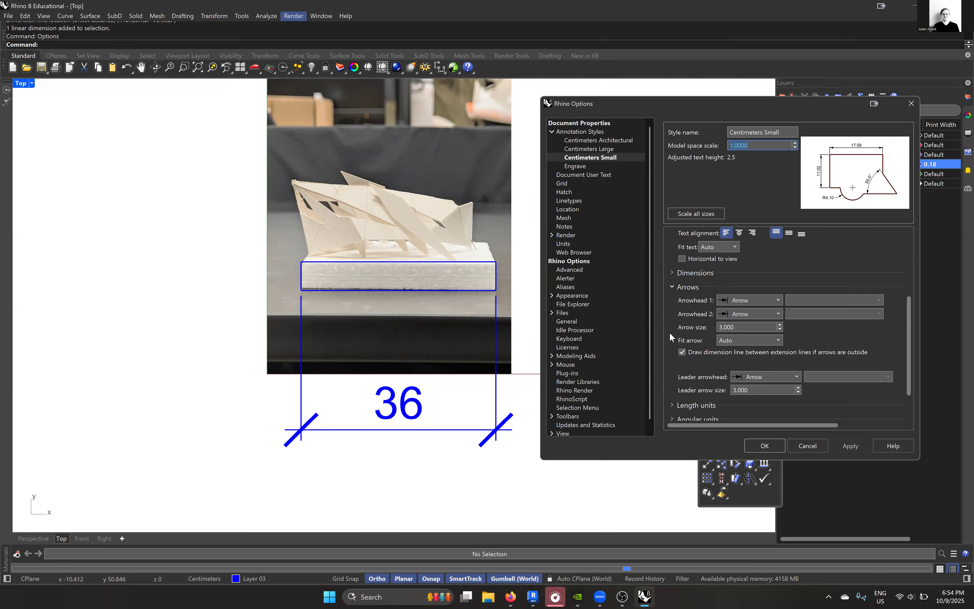
# - Add the suffix cm to the length units of the Centimeters Small style and accept the options
pyautogui.click(672, 364)
pyautogui.scroll(-3, 728, 342)
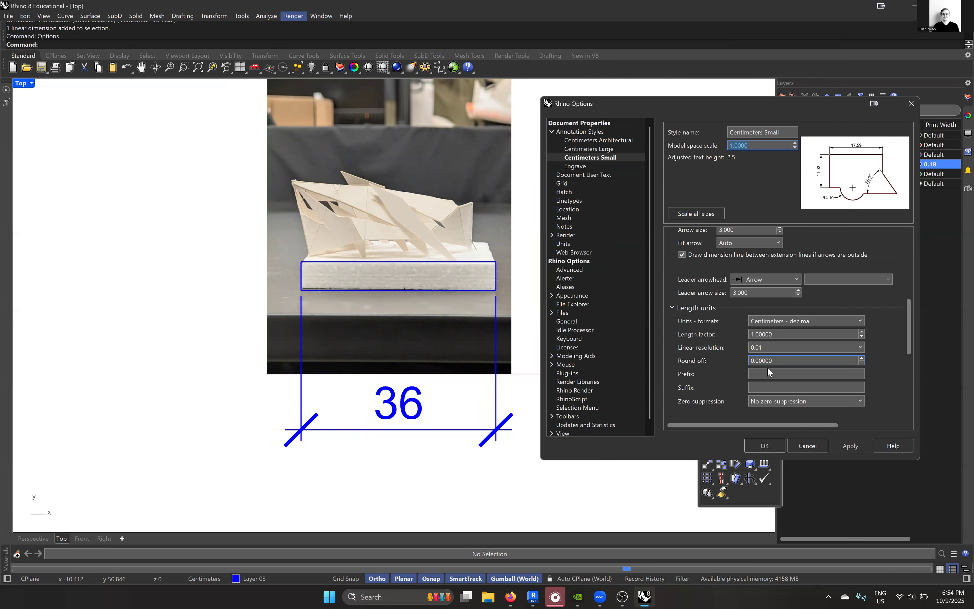
pyautogui.click(759, 387)
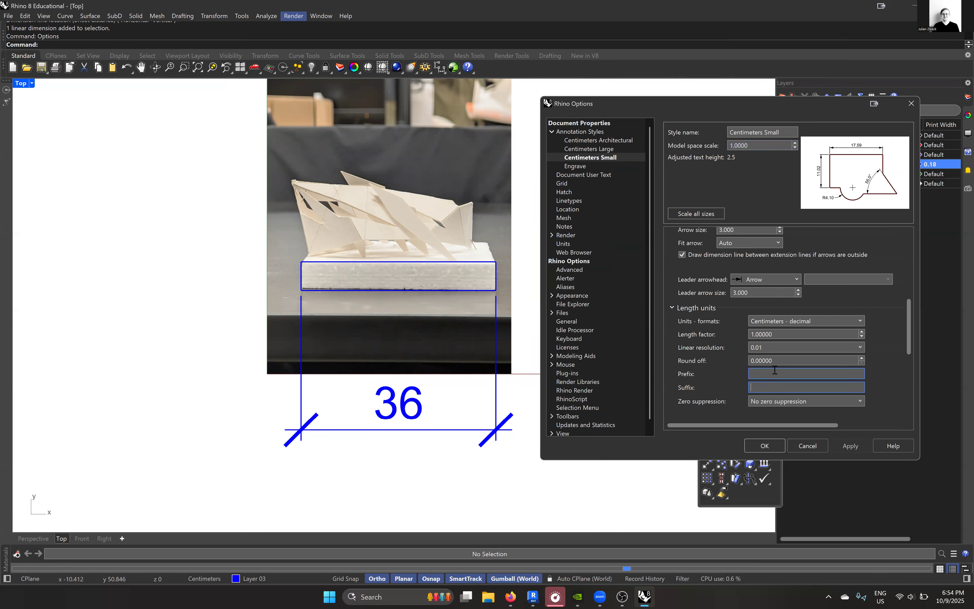
pyautogui.write('cm')
pyautogui.click(765, 446)
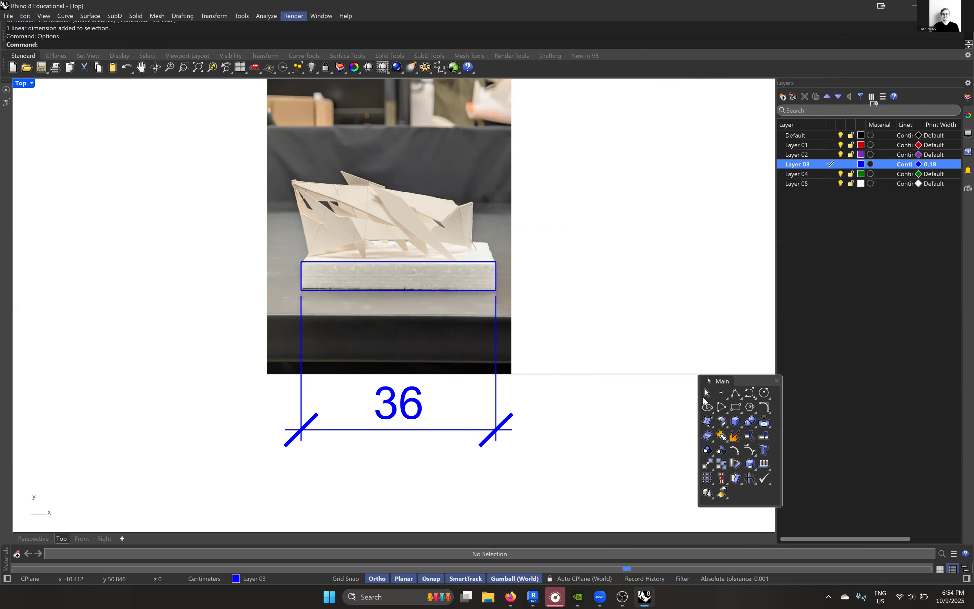
# - Dimension the base rectangle's upper edge from corner to corner, placing the dimension line just above the rectangle
pyautogui.scroll(3, 426, 294)
pyautogui.click(182, 15)
pyautogui.click(205, 27)
pyautogui.click(235, 246)
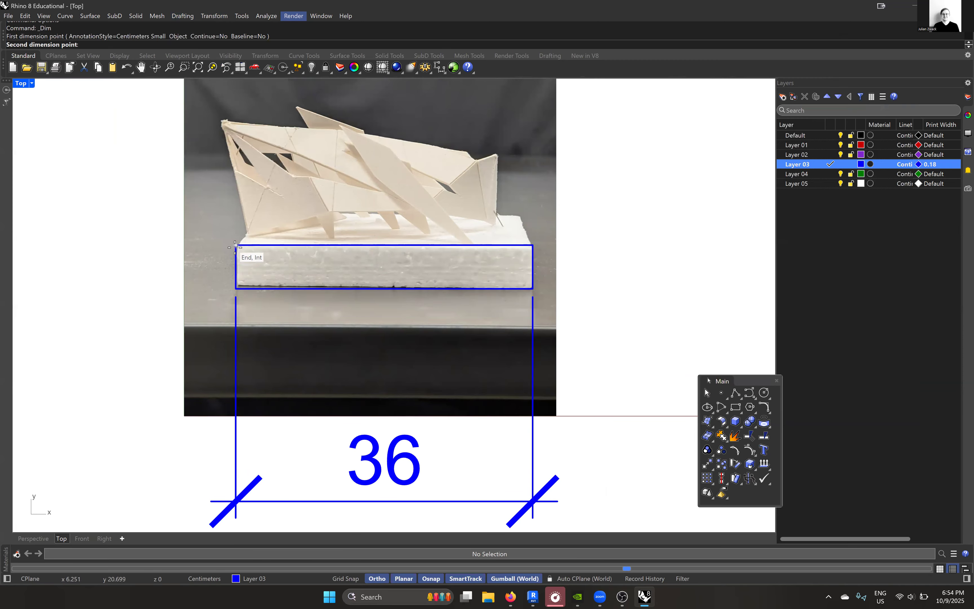
pyautogui.click(533, 246)
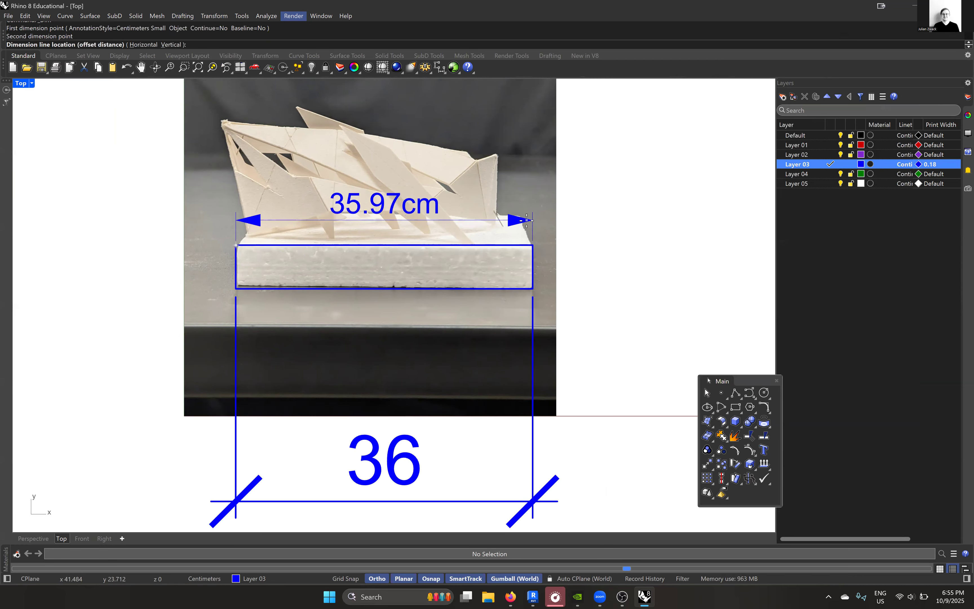
pyautogui.click(528, 221)
# - Remove the old architectural-style dimension below the photo
pyautogui.scroll(-3, 530, 231)
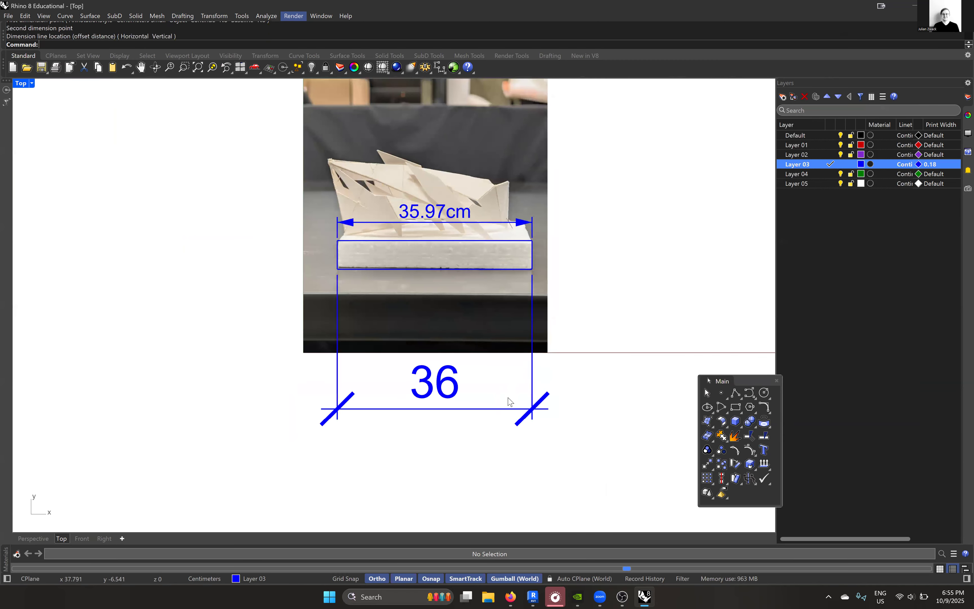
pyautogui.moveTo(591, 445); pyautogui.dragTo(455, 388)
pyautogui.hotkey('ctrl', 'x')
# - Scale the base rectangle horizontally with Scale1D from its right edge so its left edge meets the foam base's left side
pyautogui.scroll(2, 504, 236)
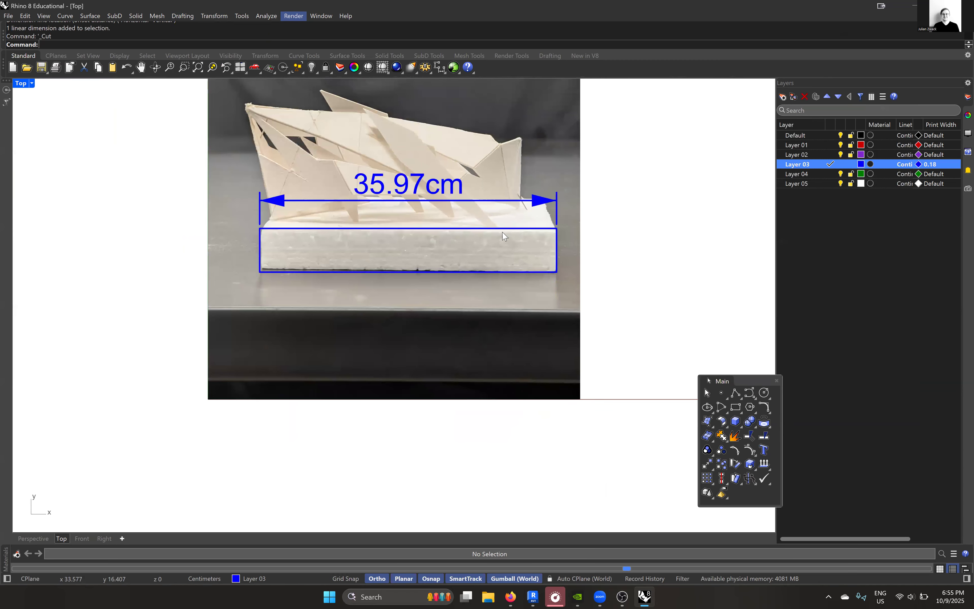
pyautogui.click(507, 229)
pyautogui.click(525, 252)
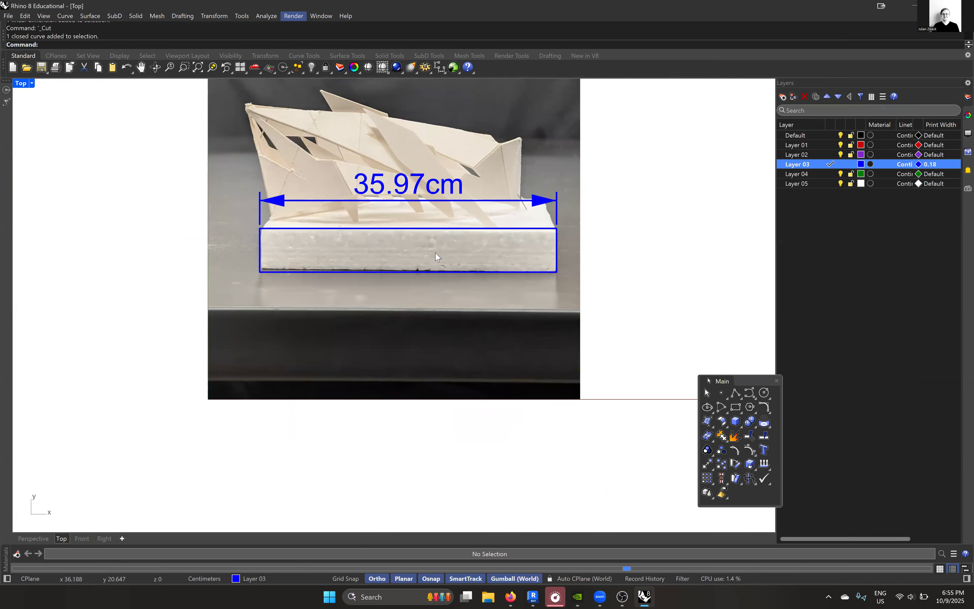
pyautogui.scroll(2, 262, 281)
pyautogui.scroll(-2, 201, 276)
pyautogui.write('Scal2')
pyautogui.press('BackSpace')
pyautogui.write('1')
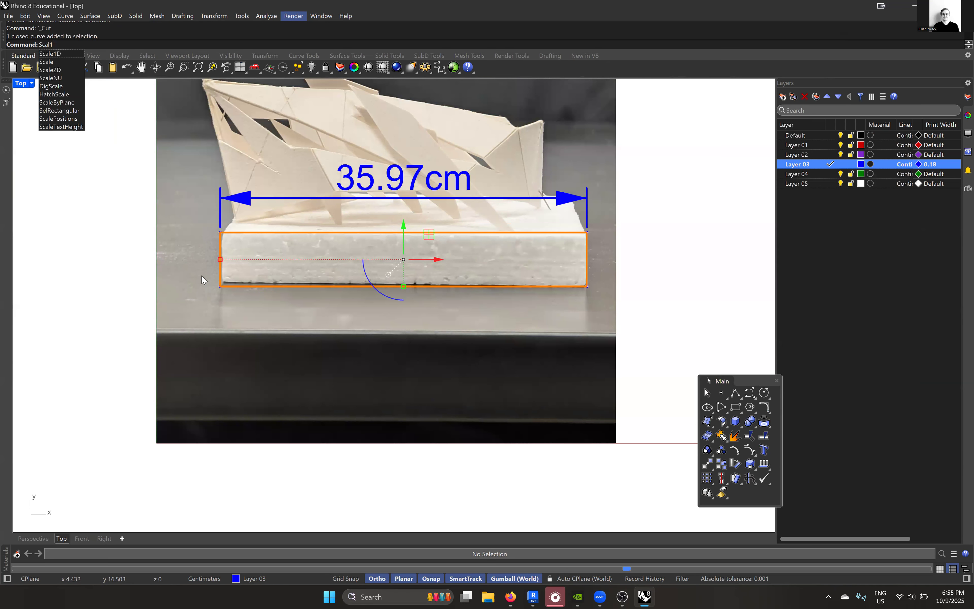
pyautogui.press('Return')
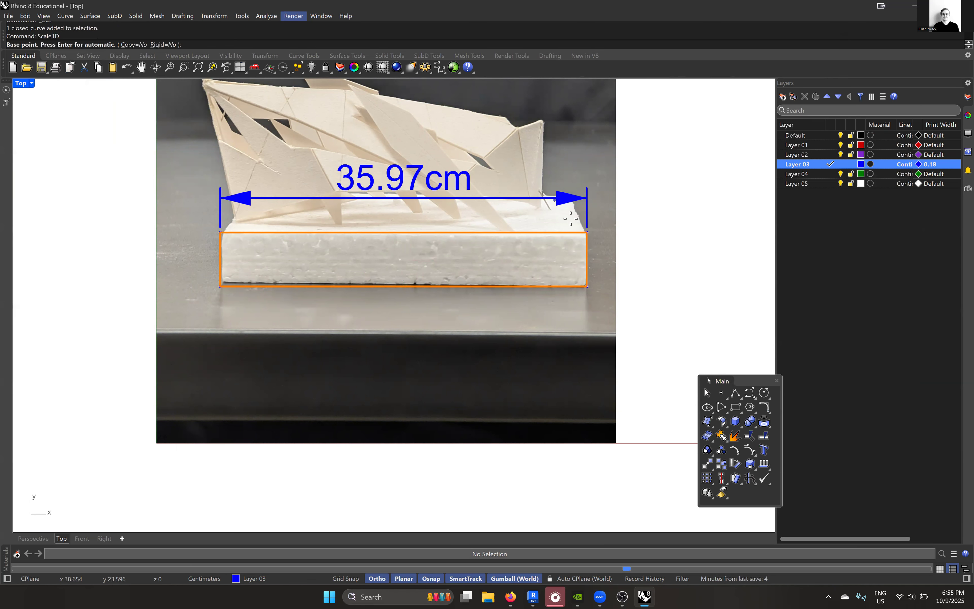
pyautogui.click(586, 259)
pyautogui.scroll(4, 221, 233)
pyautogui.click(221, 294)
pyautogui.click(228, 294)
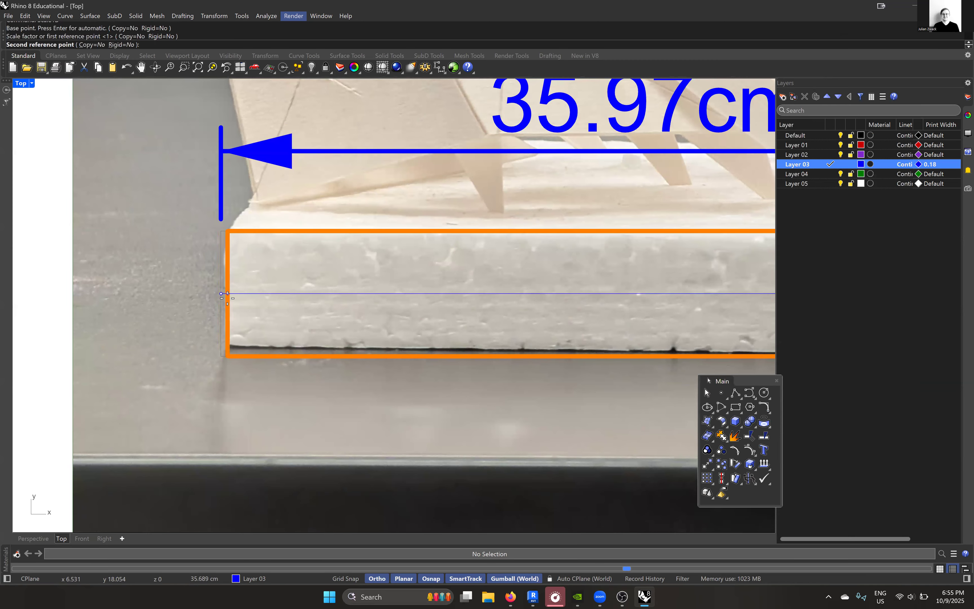
pyautogui.click(181, 131)
# - Remove the linear dimension above the base rectangle while keeping the photo
pyautogui.scroll(-6, 233, 257)
pyautogui.hotkey('ctrl', 'x')
pyautogui.hotkey('ctrl', 'z')
pyautogui.click(389, 196)
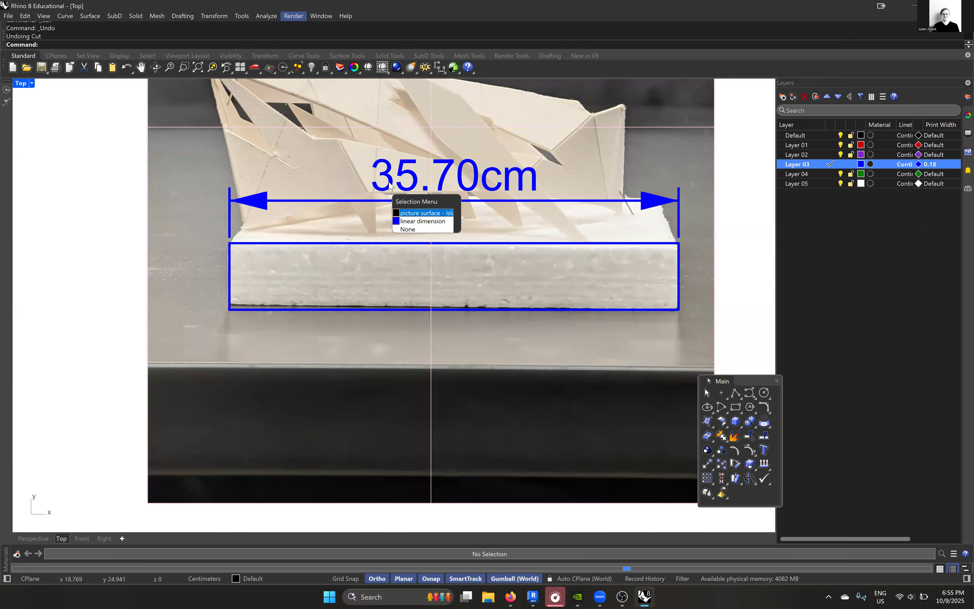
pyautogui.click(421, 222)
pyautogui.hotkey('ctrl', 'x')
pyautogui.scroll(-7, 364, 242)
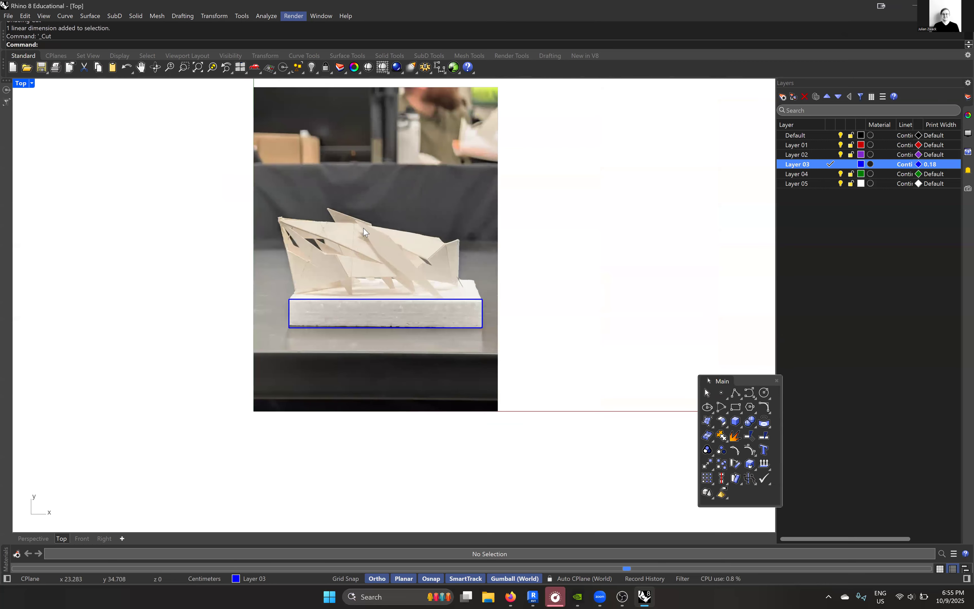
pyautogui.moveTo(517, 400); pyautogui.dragTo(206, 104)
pyautogui.click(524, 214)
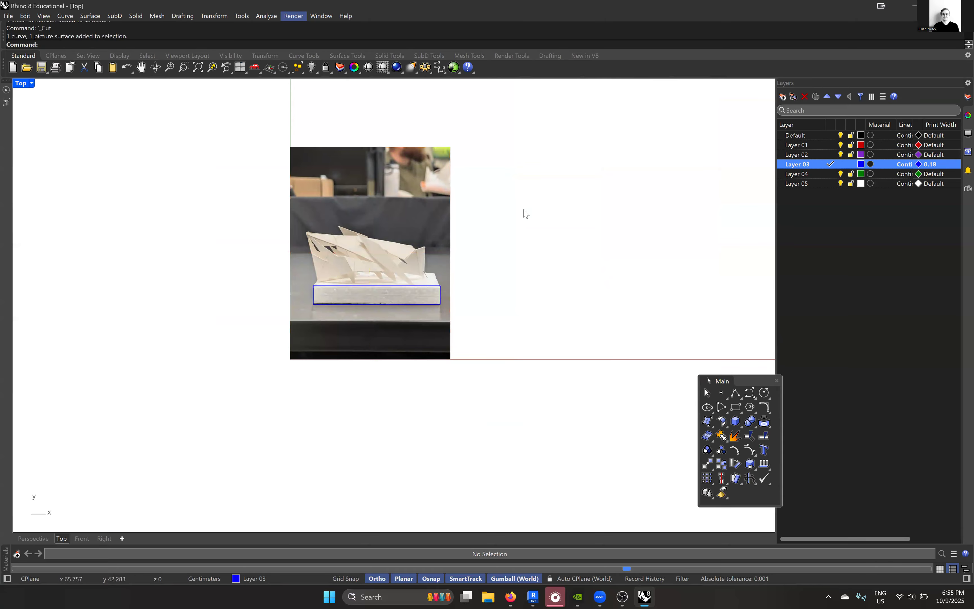
pyautogui.scroll(3, 396, 238)
pyautogui.moveTo(396, 235); pyautogui.dragTo(391, 262, button='right')
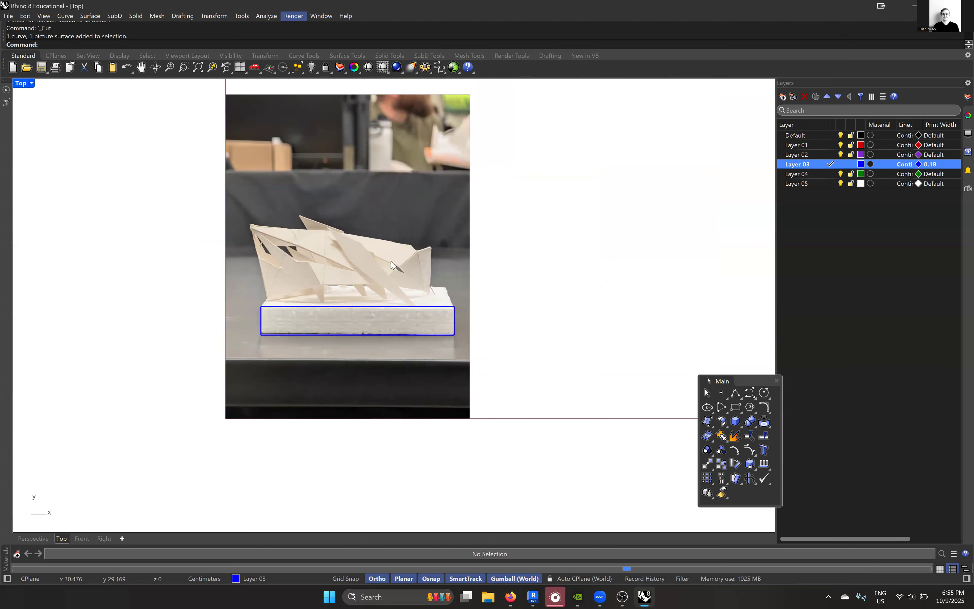
pyautogui.moveTo(540, 454); pyautogui.dragTo(512, 350)
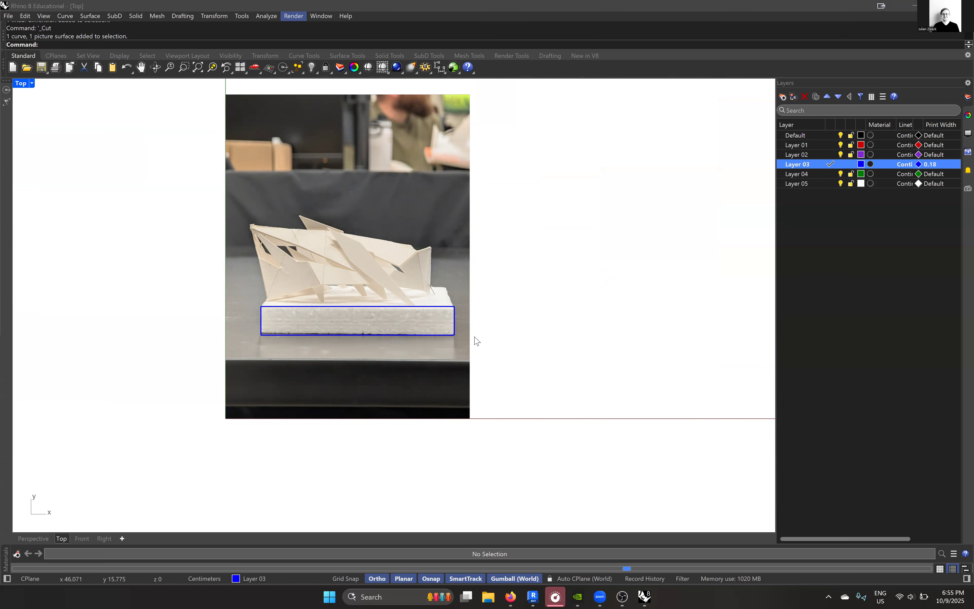
# - Scale the photo and base rectangle together with Scale2D from the rectangle's lower-right corner, setting its lower edge to 35.56 cm
pyautogui.scroll(-2, 510, 354)
pyautogui.moveTo(537, 440); pyautogui.dragTo(229, 168)
pyautogui.scroll(2, 404, 330)
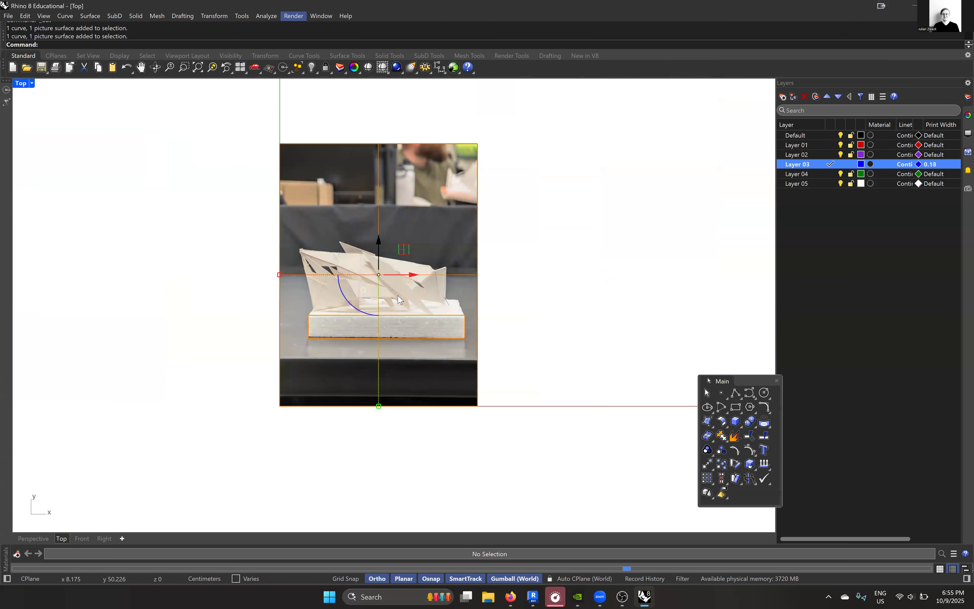
pyautogui.write('Sclae1')
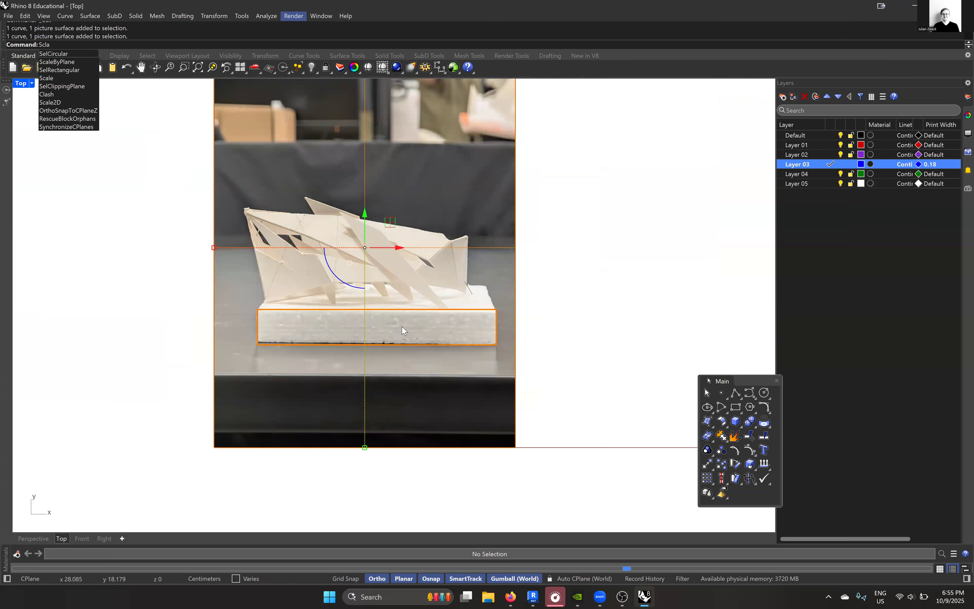
pyautogui.press('BackSpace')
pyautogui.press('BackSpace')
pyautogui.press('BackSpace')
pyautogui.press('BackSpace')
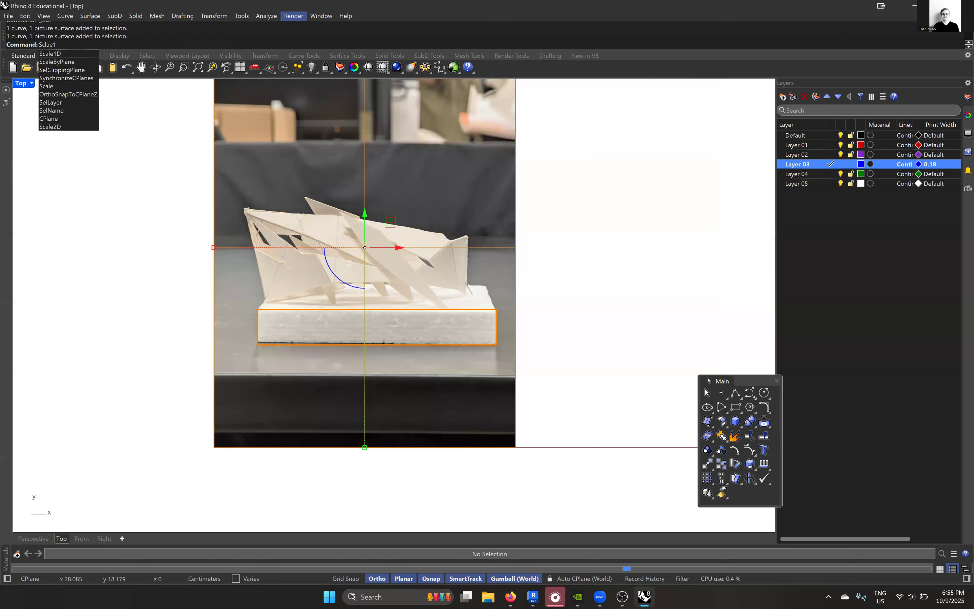
pyautogui.write('ale')
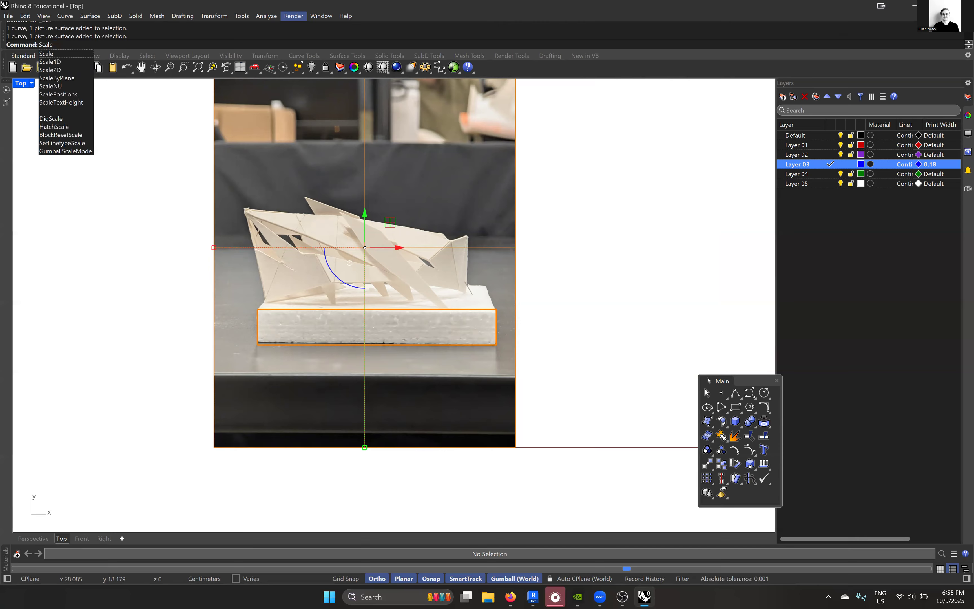
pyautogui.press('Down')
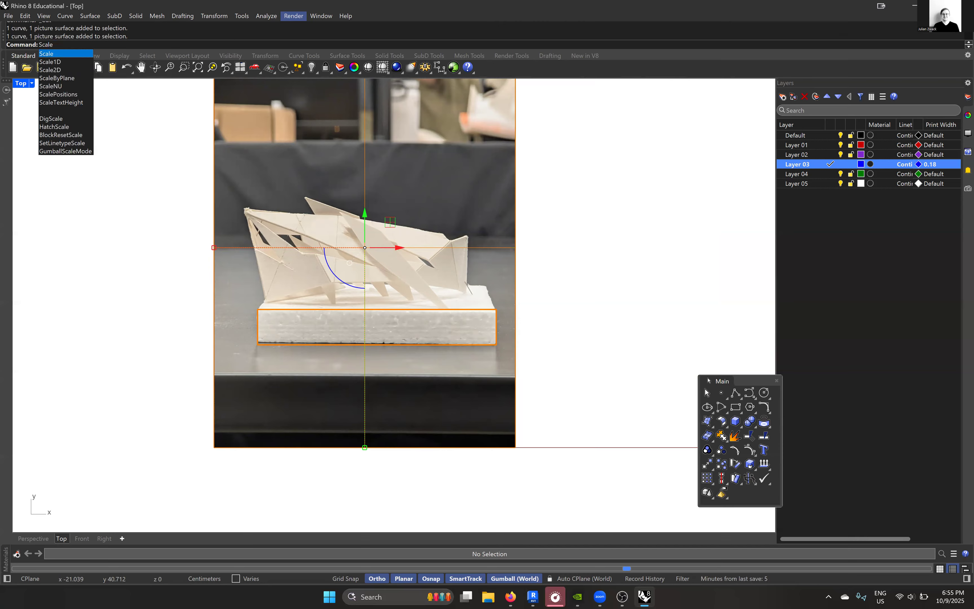
pyautogui.click(61, 70)
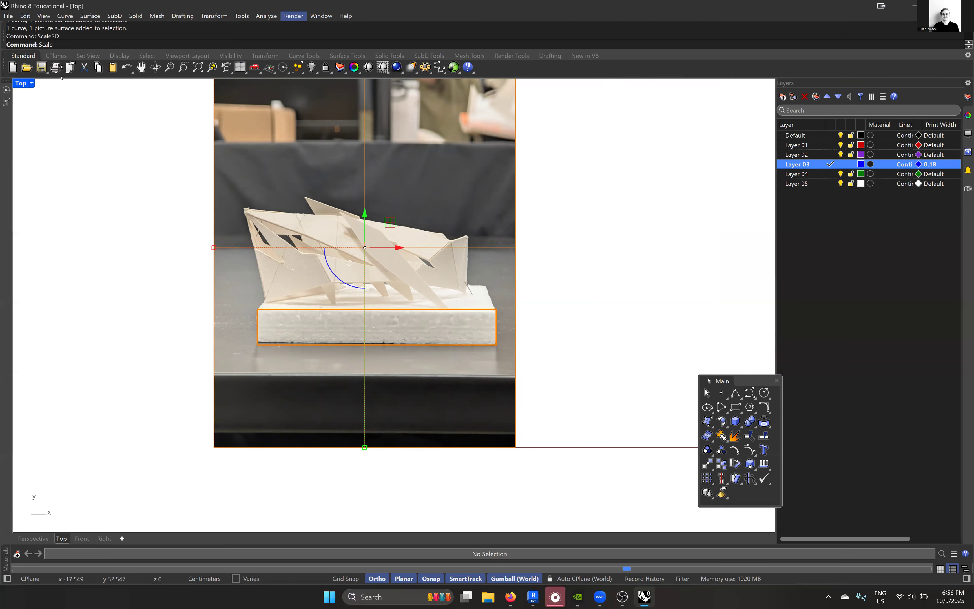
pyautogui.click(497, 345)
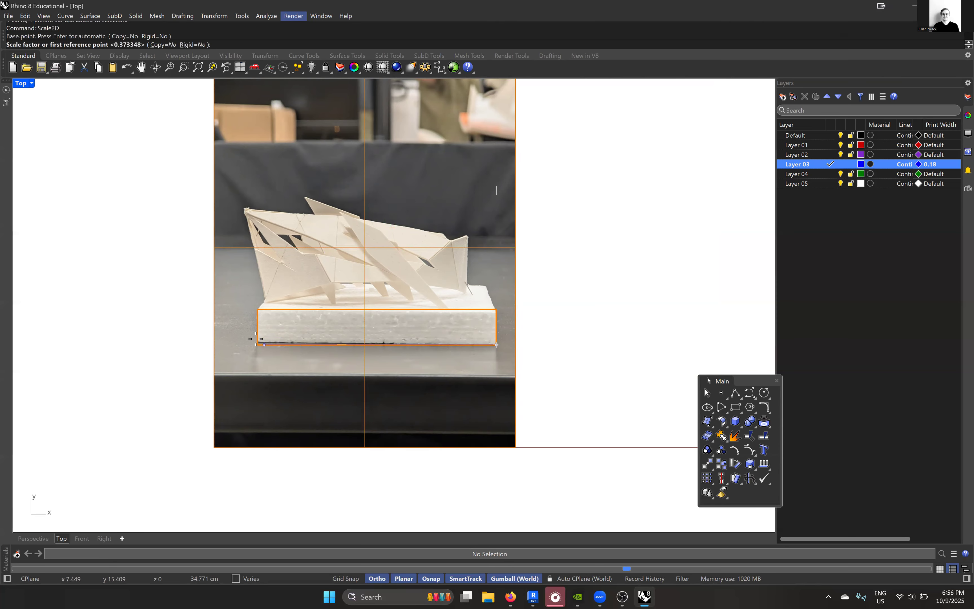
pyautogui.click(258, 344)
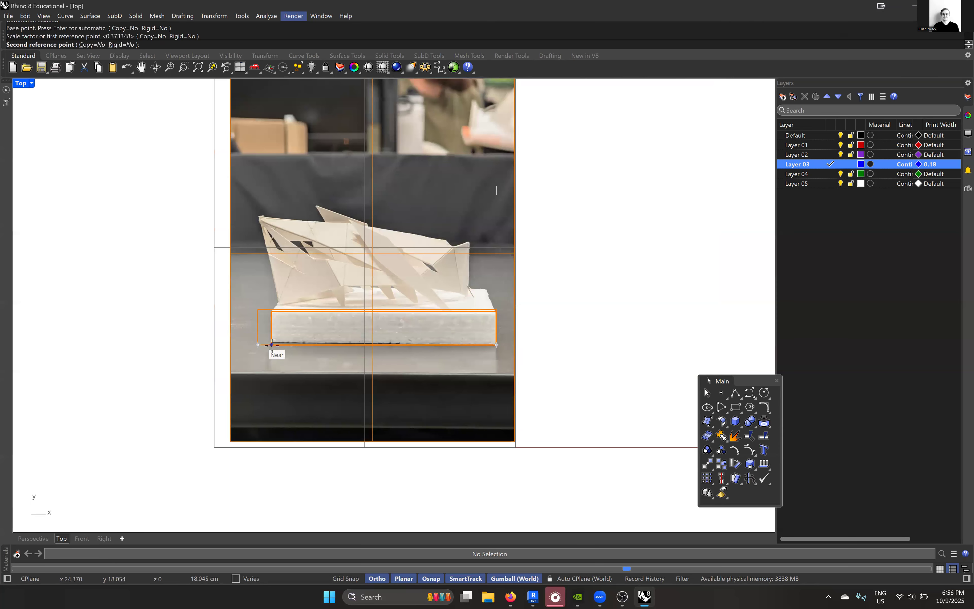
pyautogui.write('35.56cm')
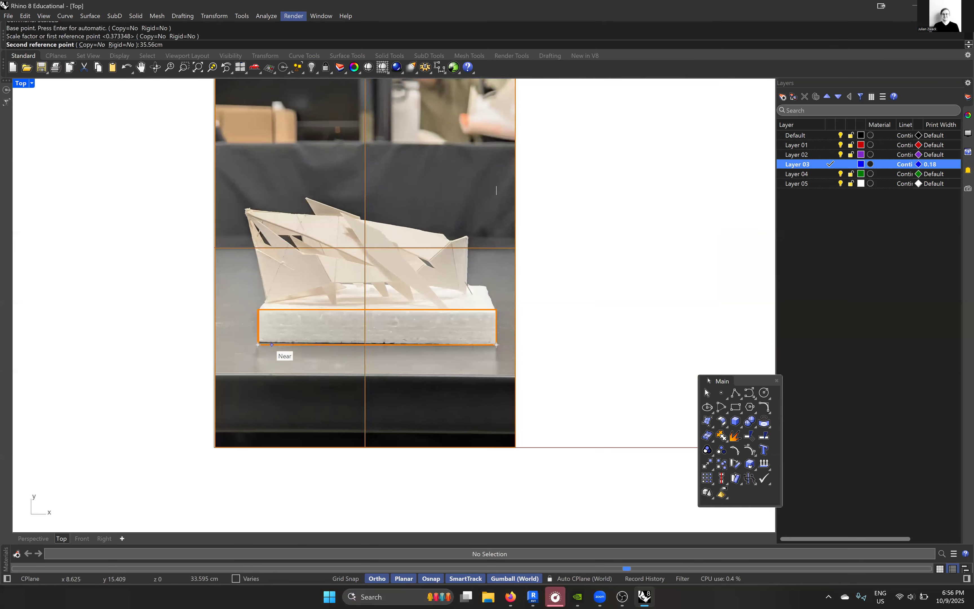
pyautogui.press('Return')
pyautogui.press('Escape')
pyautogui.scroll(4, 328, 349)
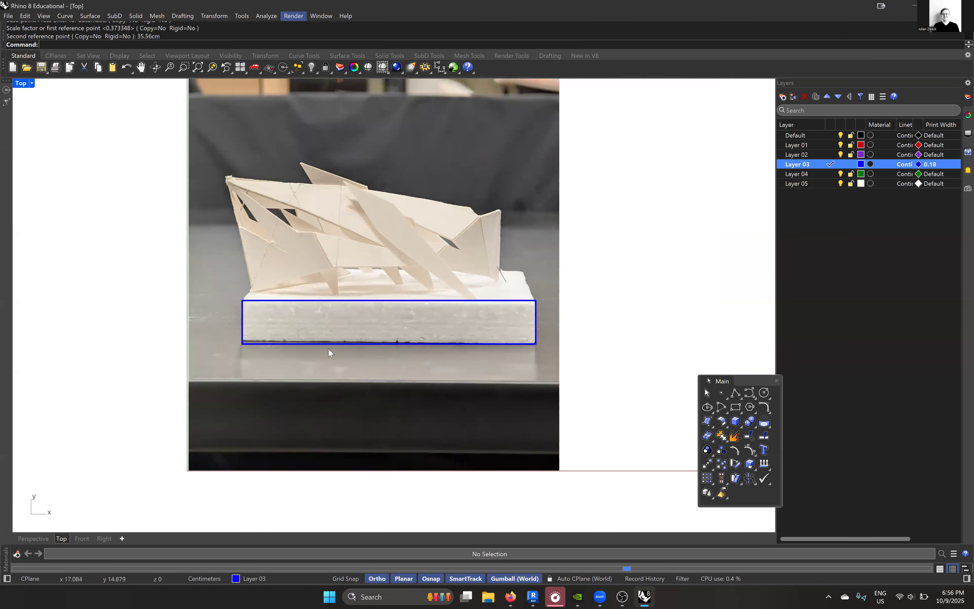
# - Check the 14 inches to centimetres conversion in the browser, then return to the Rhino drawing
pyautogui.scroll(-4, 316, 292)
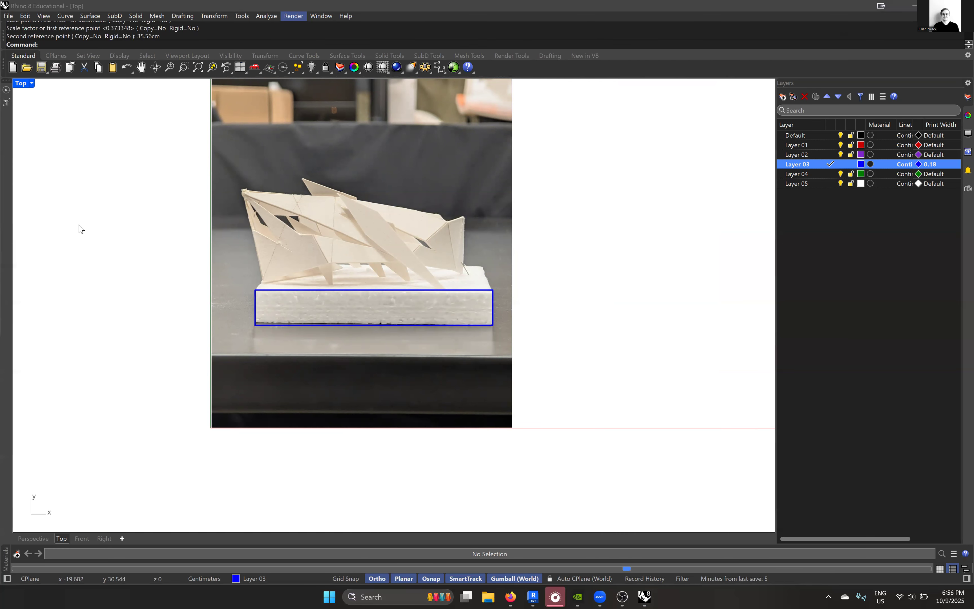
pyautogui.moveTo(79, 225); pyautogui.dragTo(78, 225)
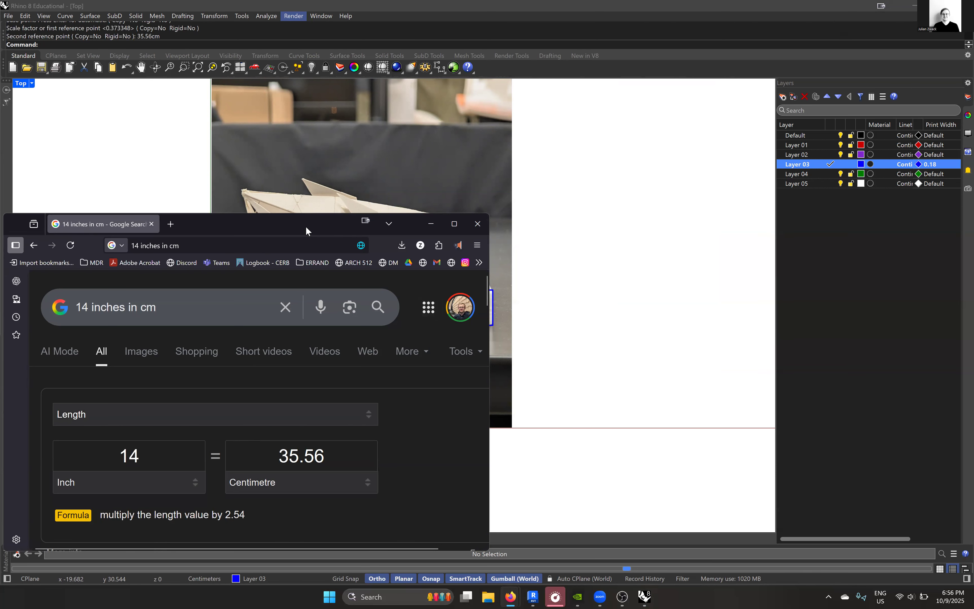
pyautogui.moveTo(306, 228); pyautogui.dragTo(0, 227)
# - Dimension the base rectangle's lower edge from corner to corner in the Centimeters Small style, placing the dimension line just below the rectangle
pyautogui.scroll(6, 423, 316)
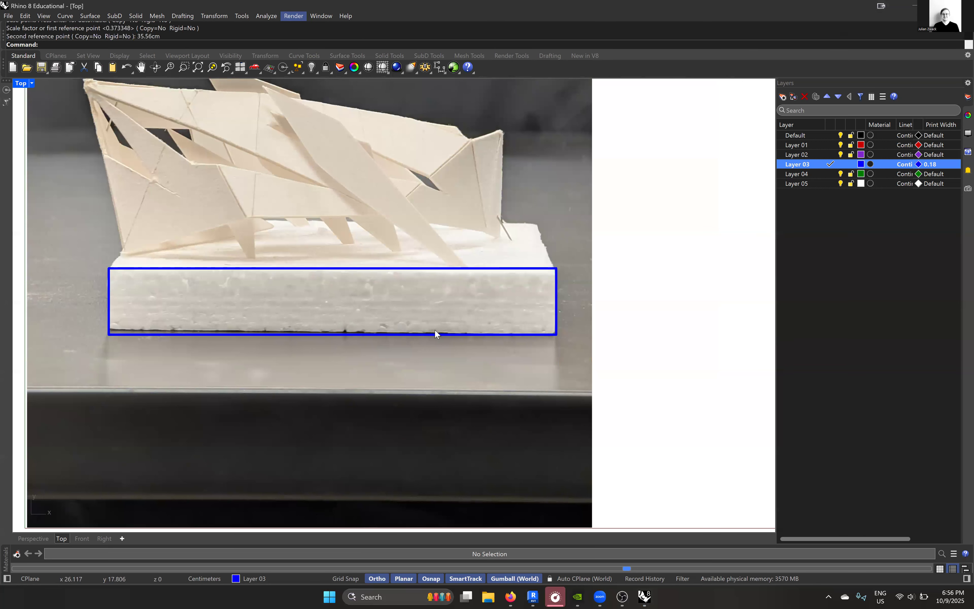
pyautogui.moveTo(435, 330); pyautogui.dragTo(484, 344, button='right')
pyautogui.scroll(-4, 475, 342)
pyautogui.moveTo(388, 301); pyautogui.dragTo(341, 328, button='right')
pyautogui.click(183, 16)
pyautogui.click(204, 31)
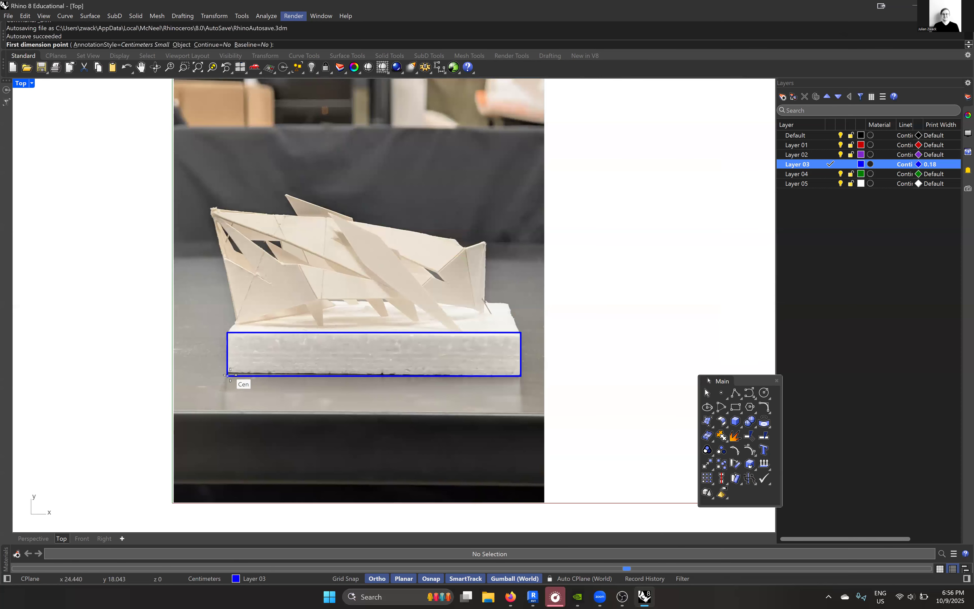
pyautogui.click(521, 375)
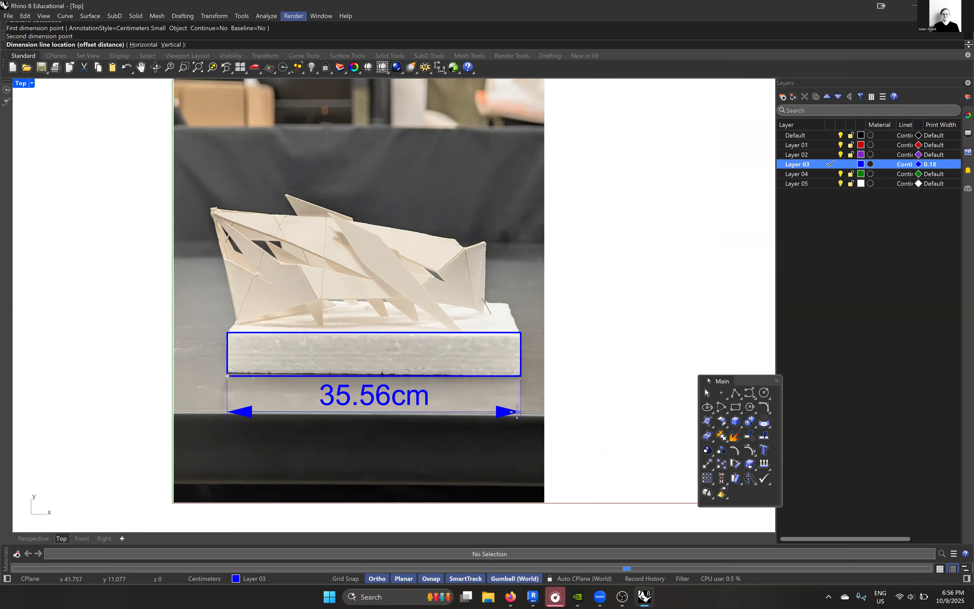
pyautogui.click(517, 413)
pyautogui.scroll(3, 358, 311)
pyautogui.scroll(-6, 338, 340)
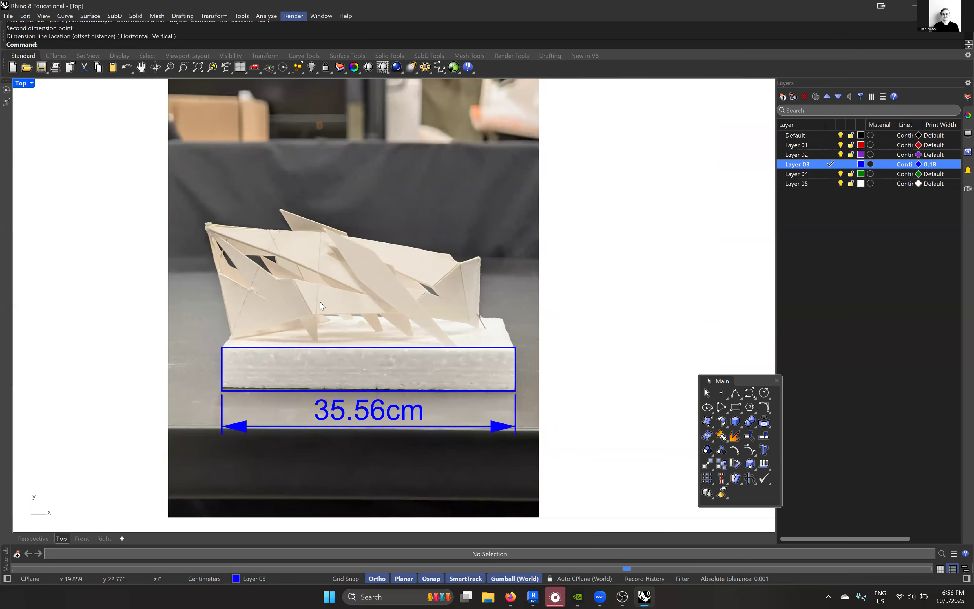
# - Select the photo and create a new layer named Model Photo
pyautogui.moveTo(320, 301); pyautogui.dragTo(332, 312, button='right')
pyautogui.click(440, 218)
pyautogui.rightClick(816, 219)
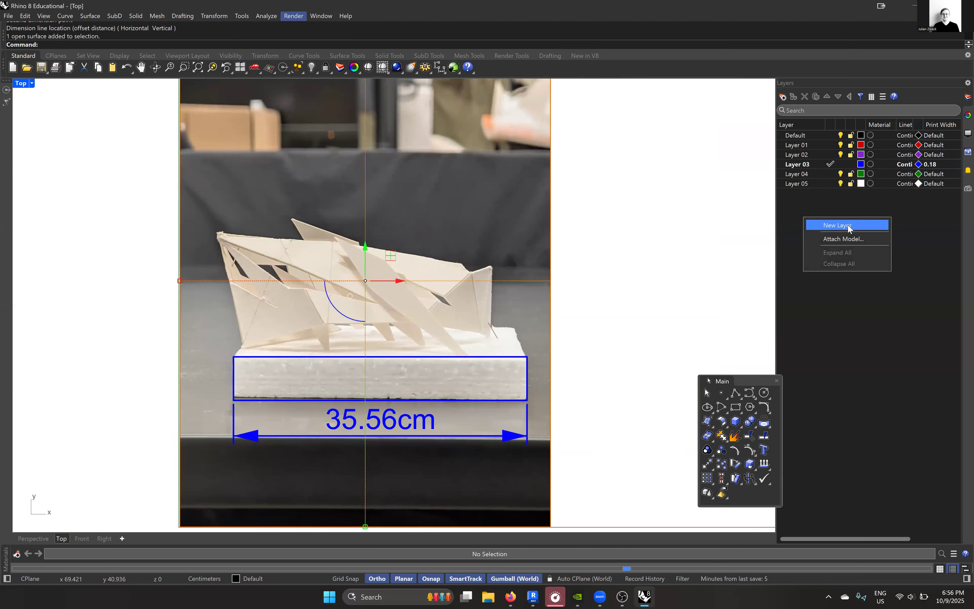
pyautogui.click(849, 225)
pyautogui.write('photo')
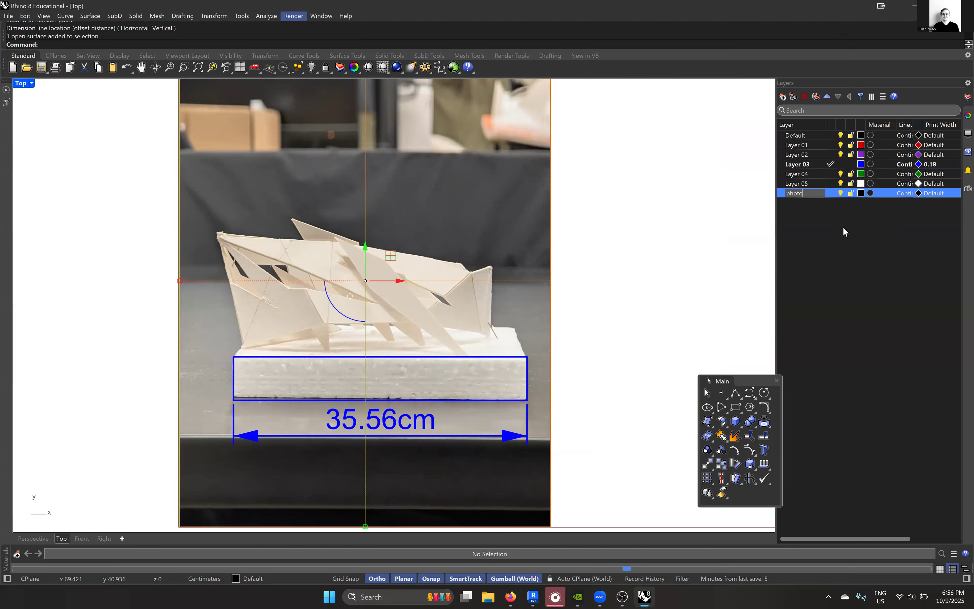
pyautogui.press('BackSpace')
pyautogui.press('BackSpace')
pyautogui.press('BackSpace')
pyautogui.press('BackSpace')
pyautogui.press('BackSpace')
pyautogui.write('Model Photo')
pyautogui.press('Return')
# - Move the selected photo onto the Model Photo layer and lock that layer
pyautogui.rightClick(834, 192)
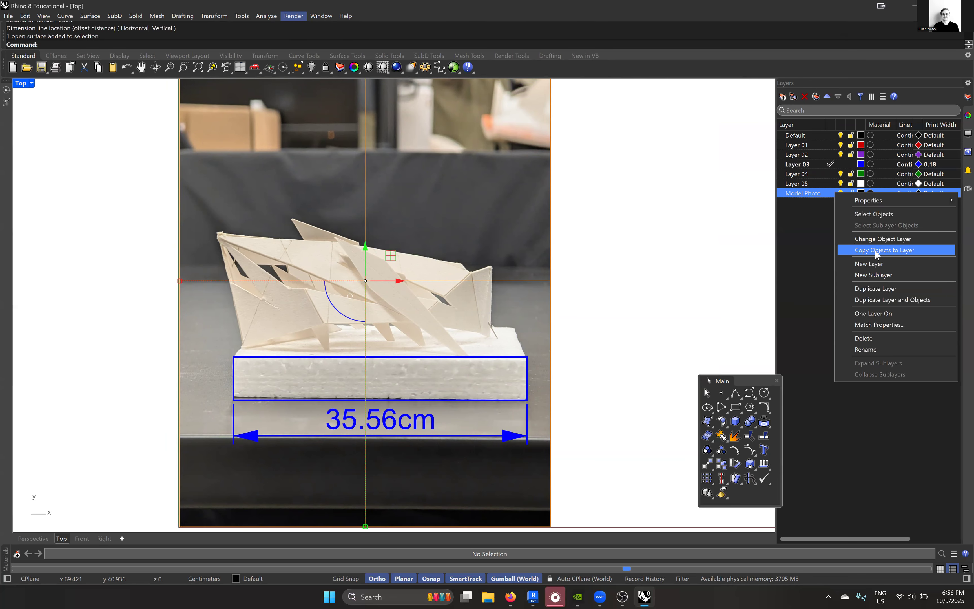
pyautogui.click(878, 239)
pyautogui.click(852, 194)
pyautogui.scroll(4, 422, 352)
pyautogui.moveTo(277, 329); pyautogui.dragTo(319, 284, button='right')
pyautogui.moveTo(297, 240); pyautogui.dragTo(313, 250, button='right')
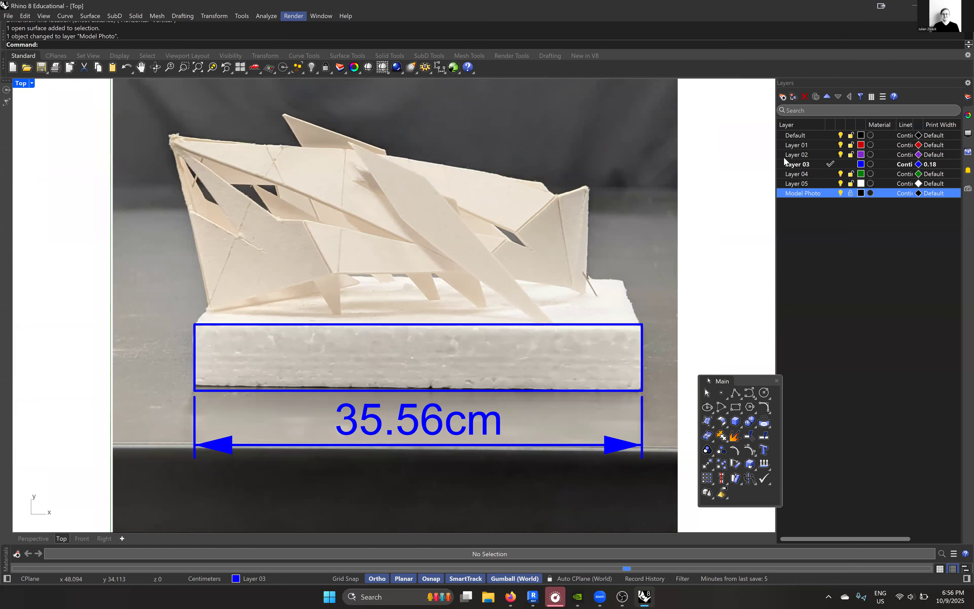
pyautogui.click(823, 164)
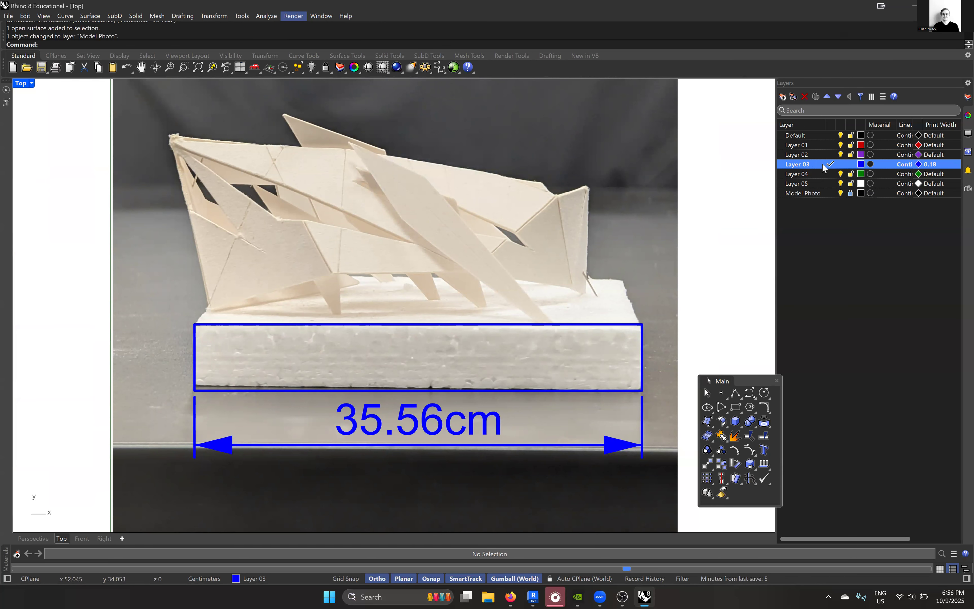
pyautogui.click(736, 394)
pyautogui.scroll(2, 182, 200)
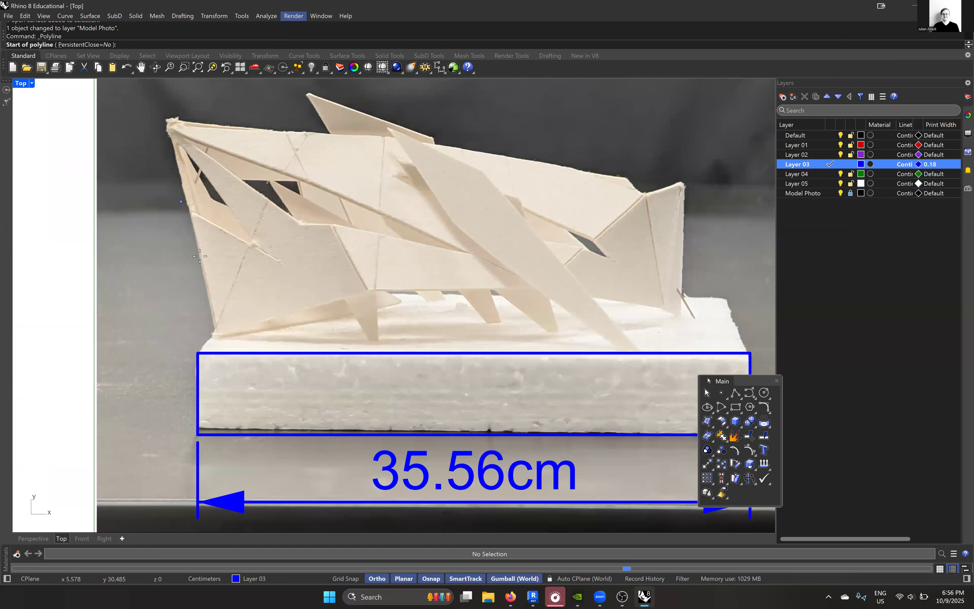
pyautogui.scroll(1, 206, 322)
pyautogui.click(219, 339)
pyautogui.scroll(-3, 209, 322)
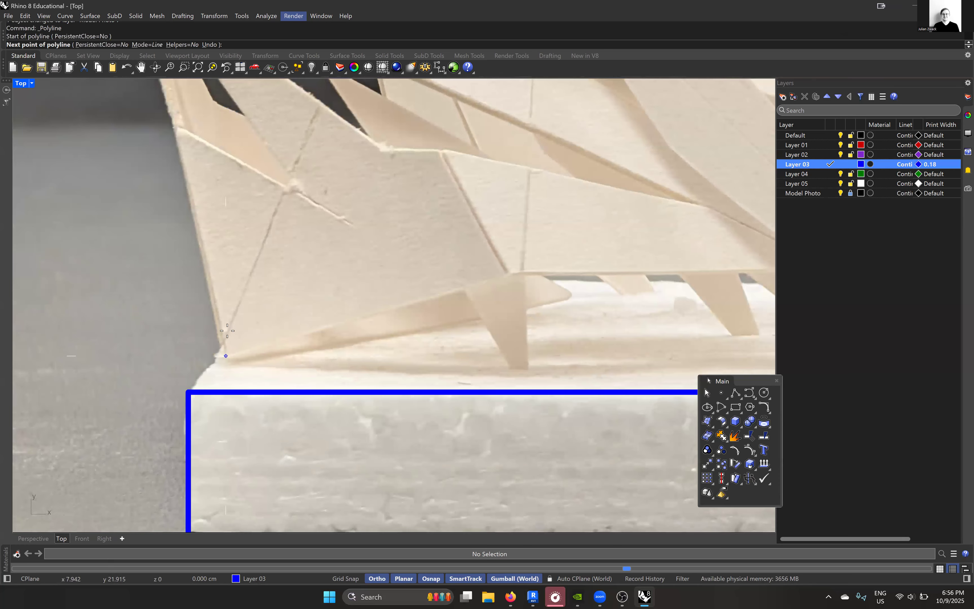
pyautogui.scroll(6, 190, 189)
pyautogui.scroll(-10, 329, 274)
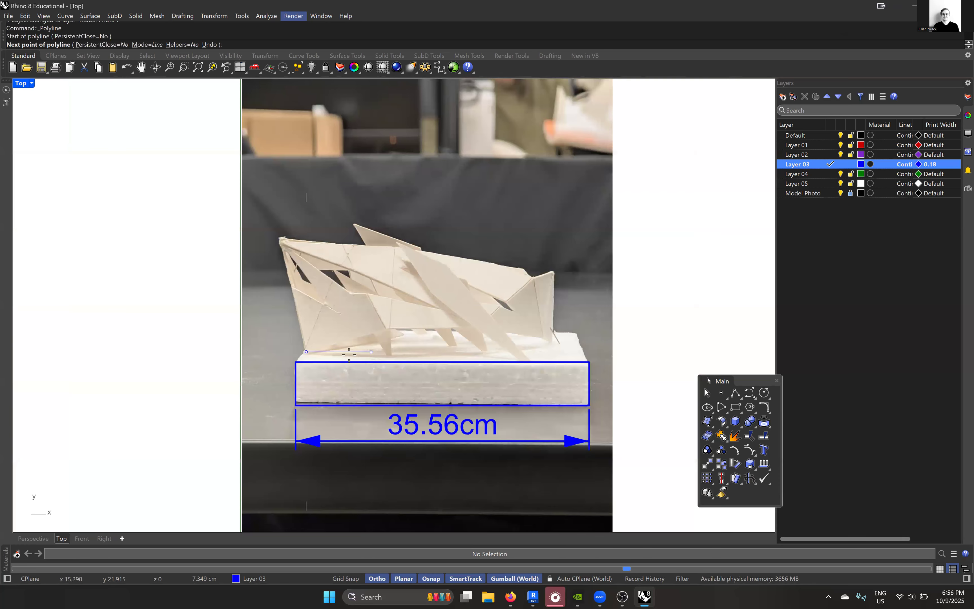
pyautogui.press('Escape')
# - Turn off Ortho and trace the model's leftmost triangular face as a closed three-sided polyline on Layer 03, starting at its lower tip
pyautogui.scroll(2, 375, 329)
pyautogui.scroll(1, 378, 330)
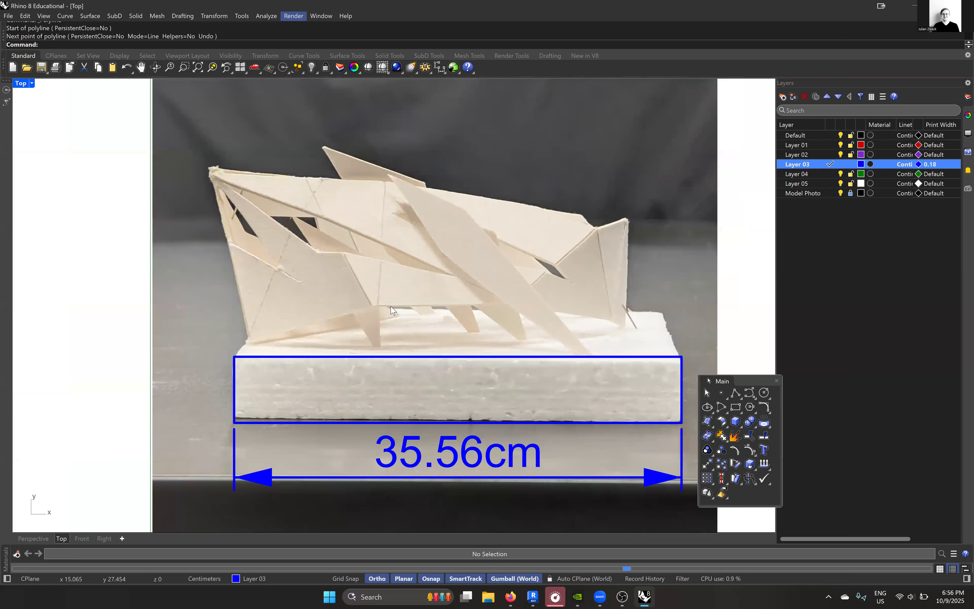
pyautogui.click(377, 579)
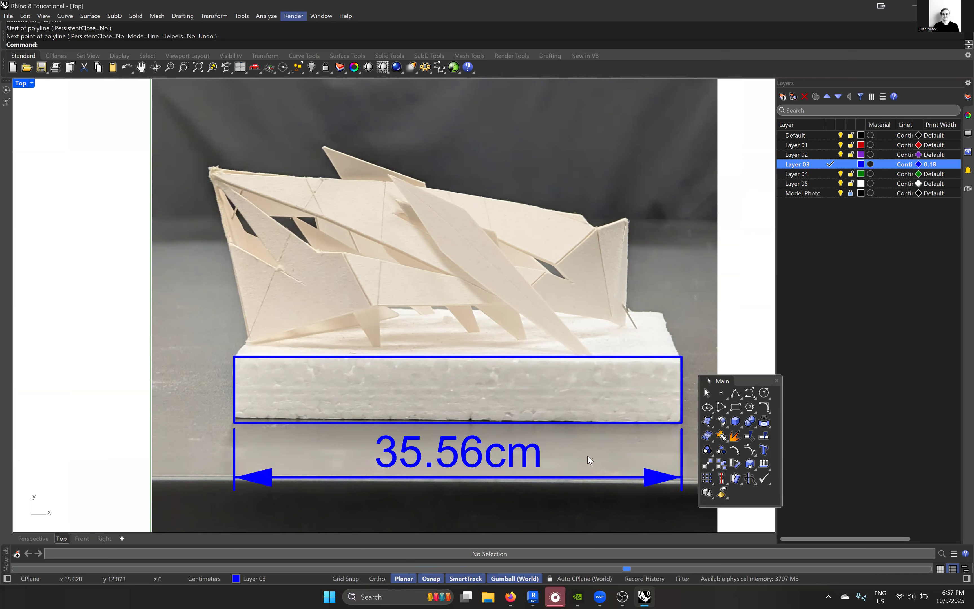
pyautogui.click(735, 394)
pyautogui.scroll(8, 250, 352)
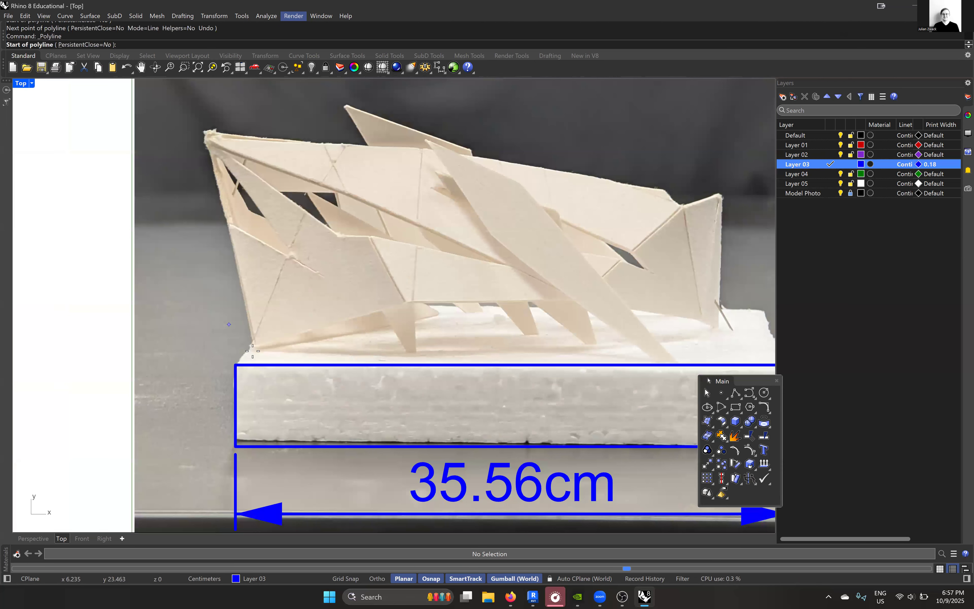
pyautogui.click(338, 371)
pyautogui.scroll(-6, 338, 371)
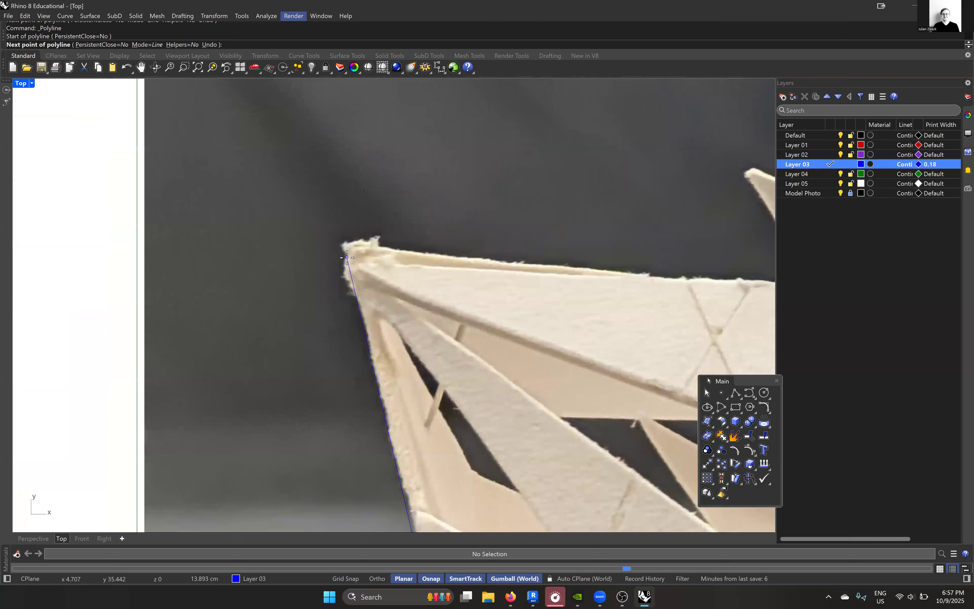
pyautogui.click(347, 257)
pyautogui.scroll(-5, 347, 256)
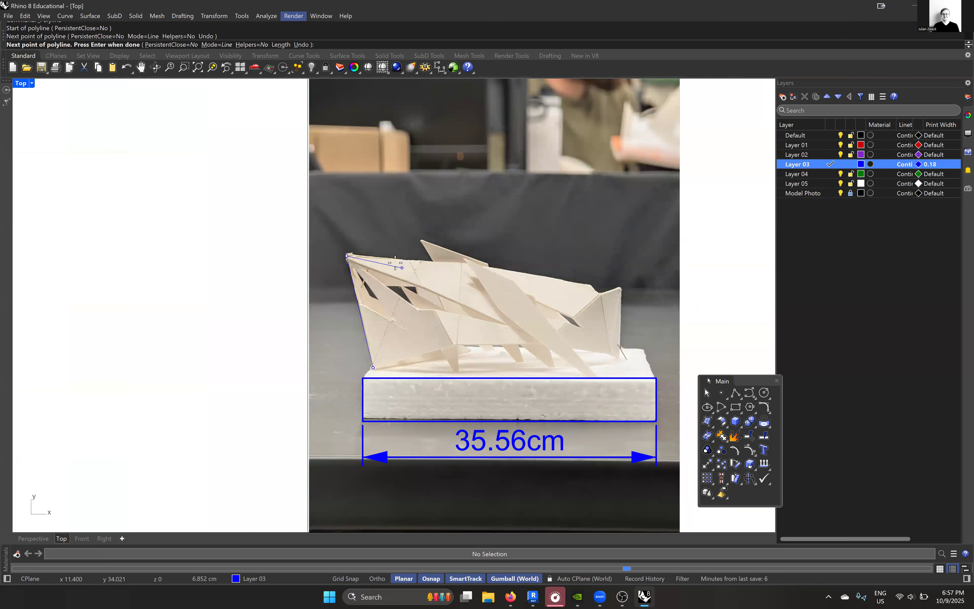
pyautogui.scroll(5, 385, 268)
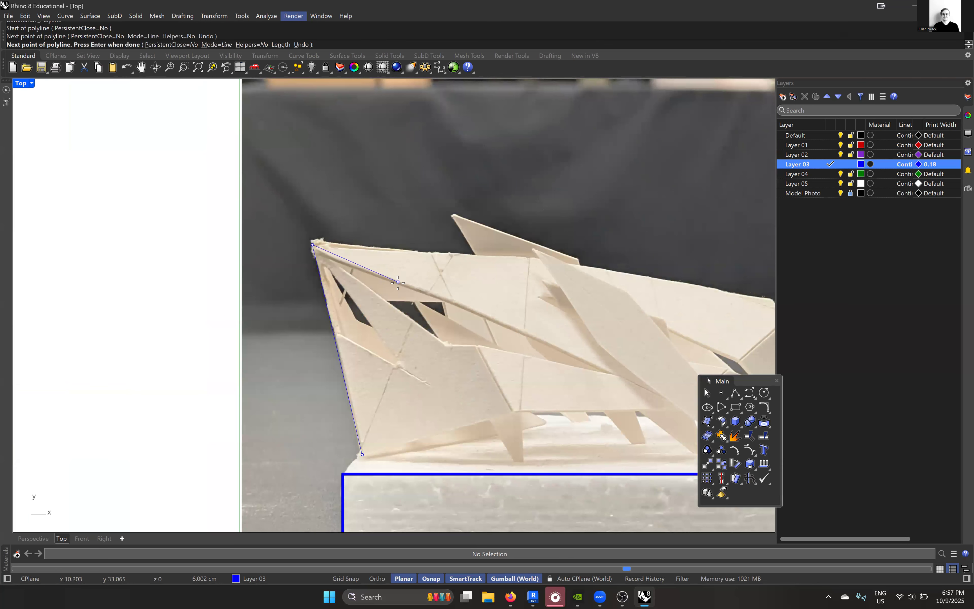
pyautogui.scroll(-1, 398, 283)
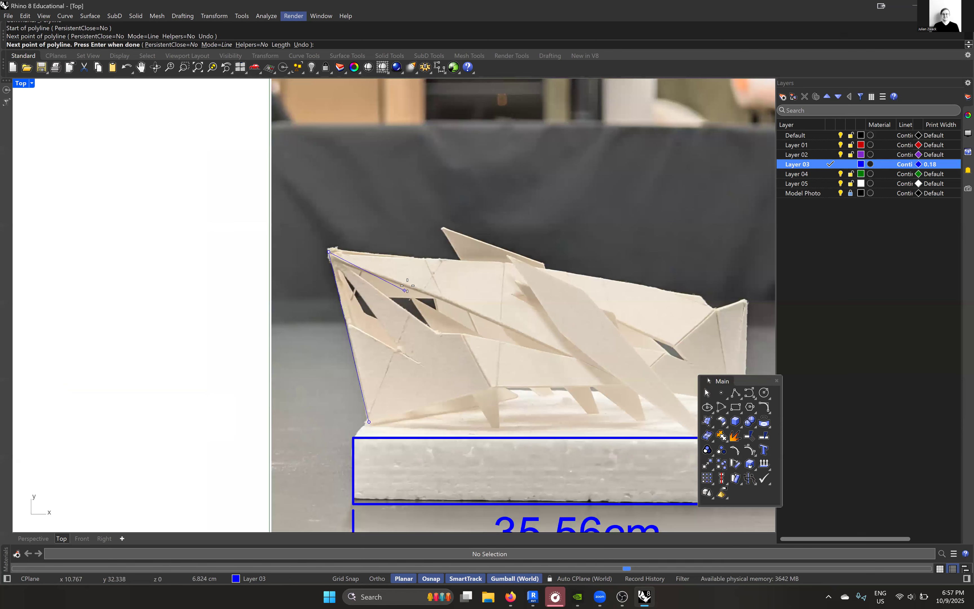
pyautogui.scroll(5, 394, 306)
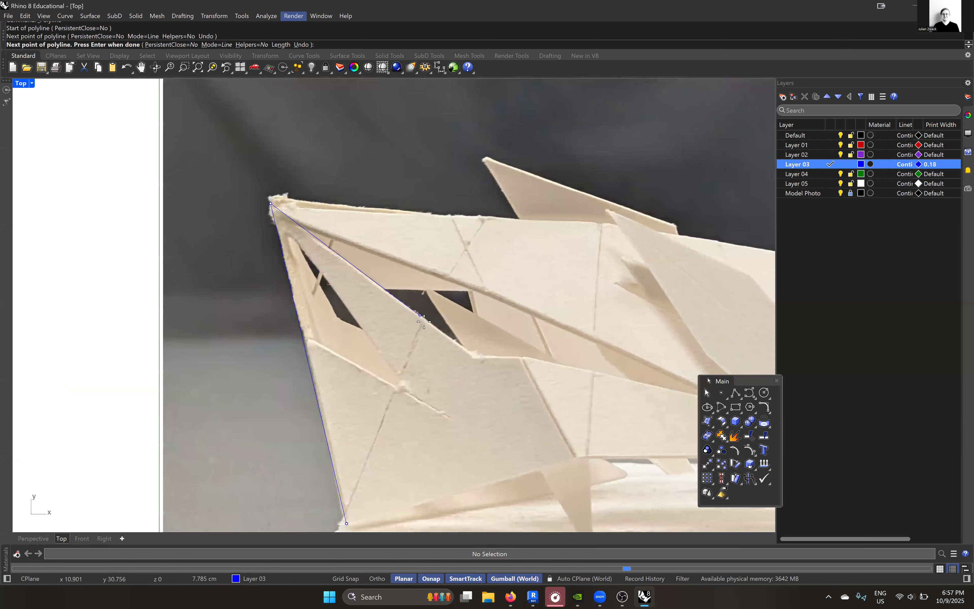
pyautogui.click(424, 322)
pyautogui.scroll(-10, 424, 321)
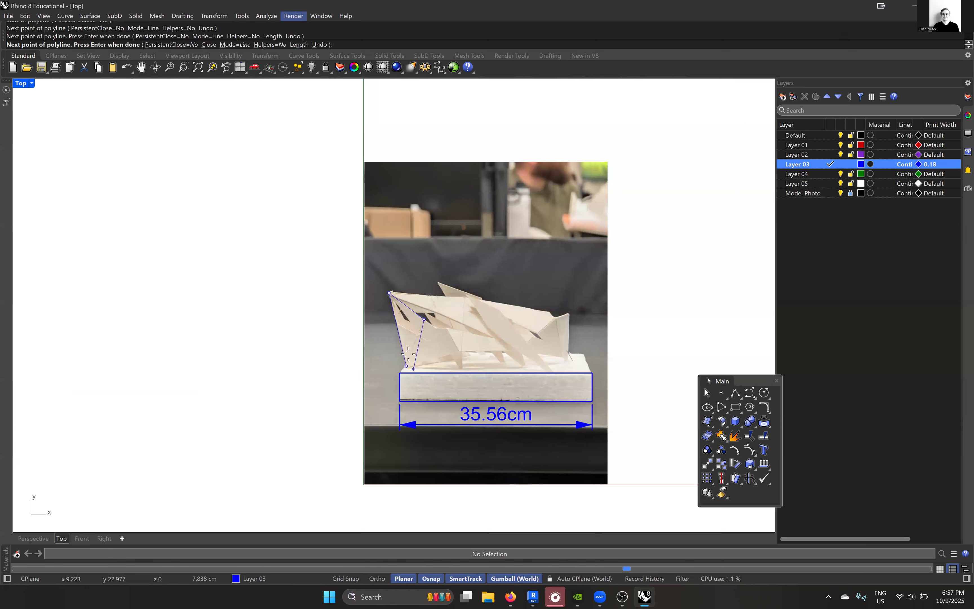
pyautogui.scroll(10, 419, 328)
pyautogui.click(419, 327)
pyautogui.scroll(-3, 402, 334)
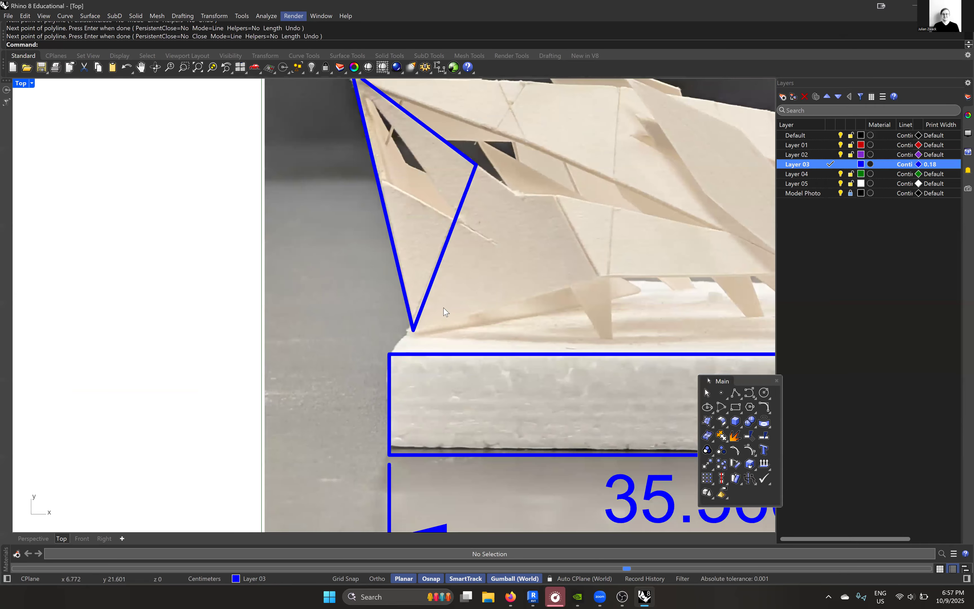
# - Trace the panel adjoining the leftmost triangle as a closed five-sided polyline, starting and ending at the triangle's lower tip
pyautogui.press('Return')
pyautogui.click(353, 345)
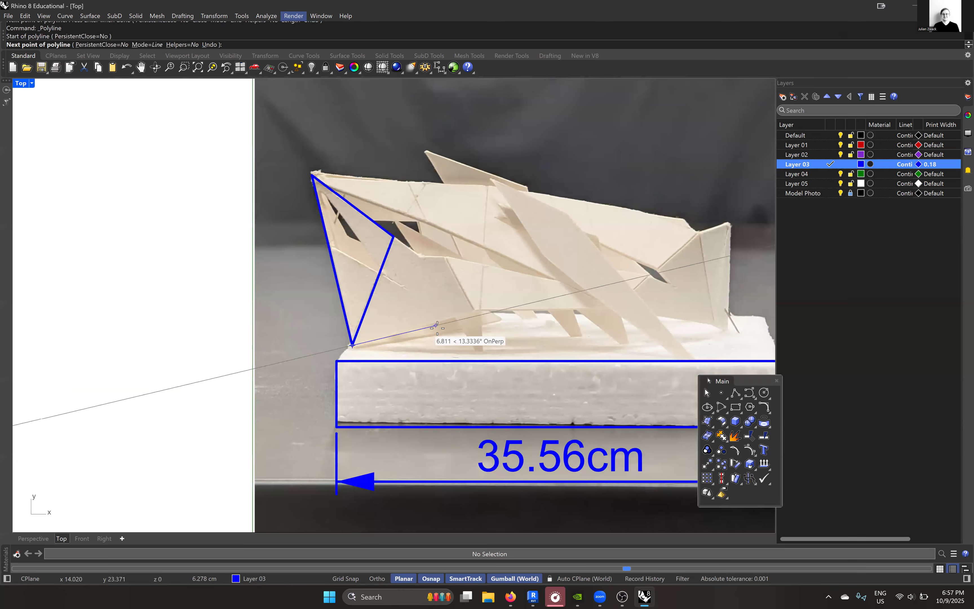
pyautogui.scroll(5, 440, 319)
pyautogui.scroll(2, 447, 315)
pyautogui.click(516, 299)
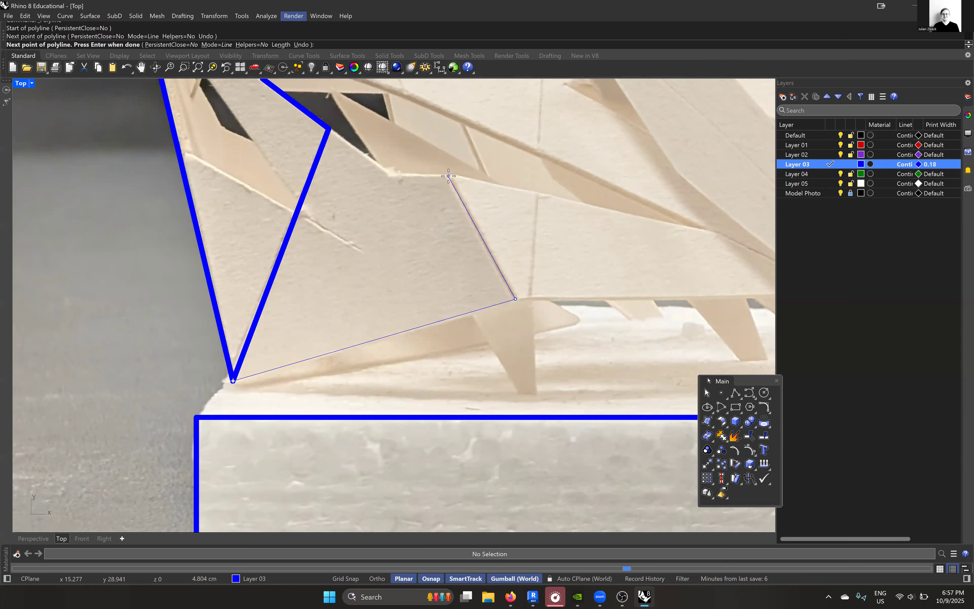
pyautogui.click(329, 129)
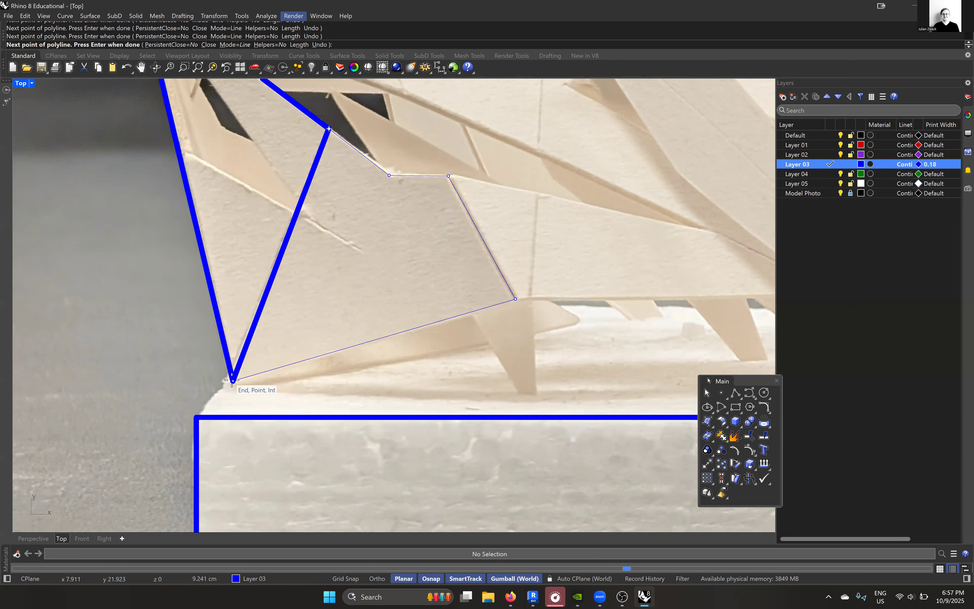
pyautogui.click(232, 380)
pyautogui.scroll(-6, 306, 348)
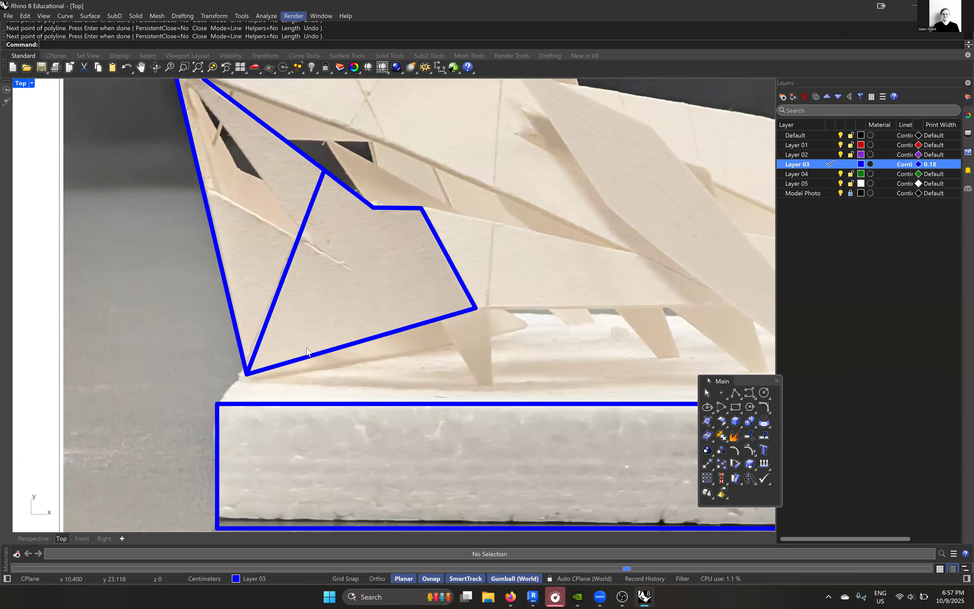
# - Trace the narrow panel beside the five-sided one with a three-segment polyline from its upper corner around to its lower corner
pyautogui.scroll(5, 372, 330)
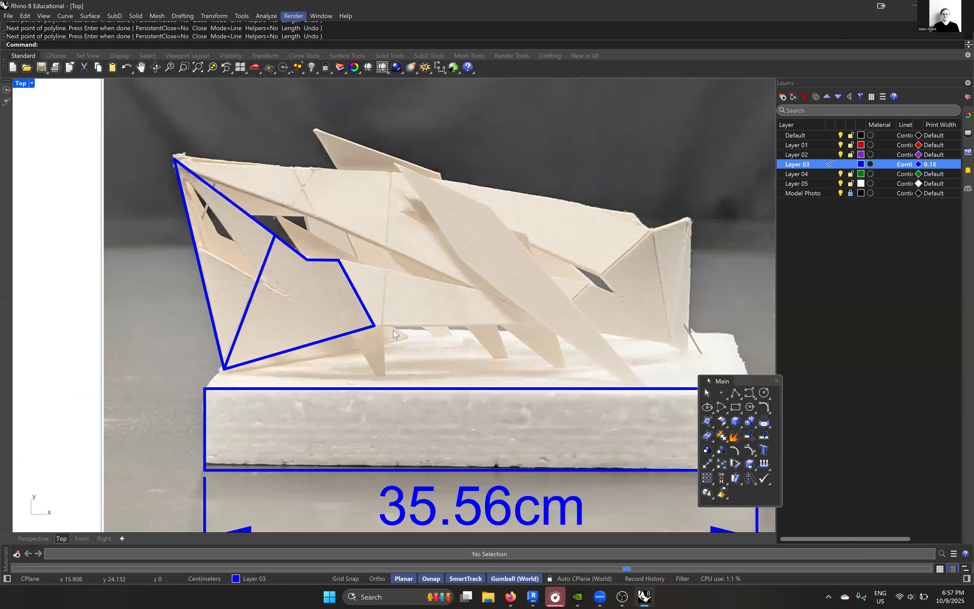
pyautogui.scroll(5, 314, 228)
pyautogui.press('Return')
pyautogui.click(321, 230)
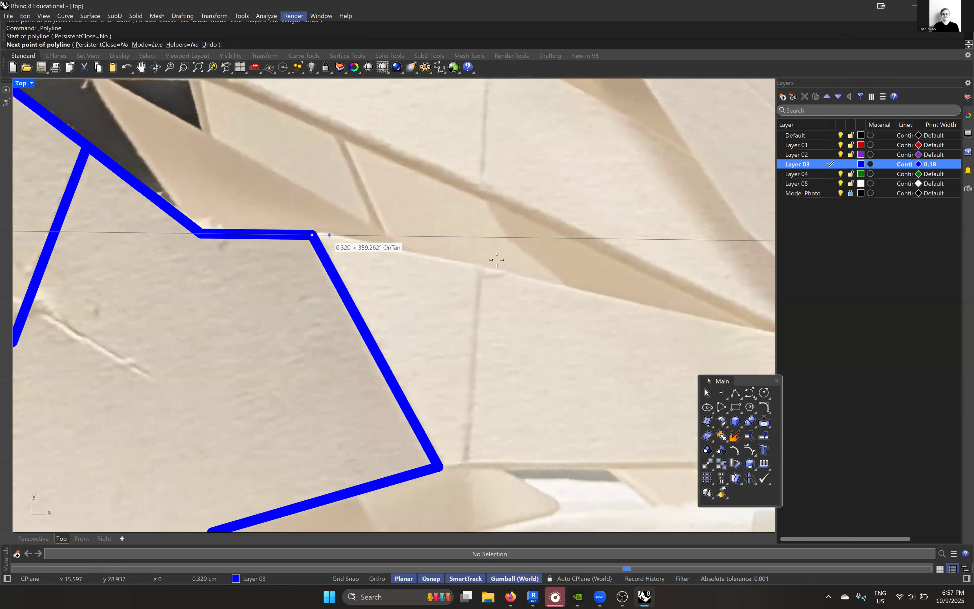
pyautogui.scroll(5, 495, 260)
pyautogui.click(491, 262)
pyautogui.scroll(-7, 491, 262)
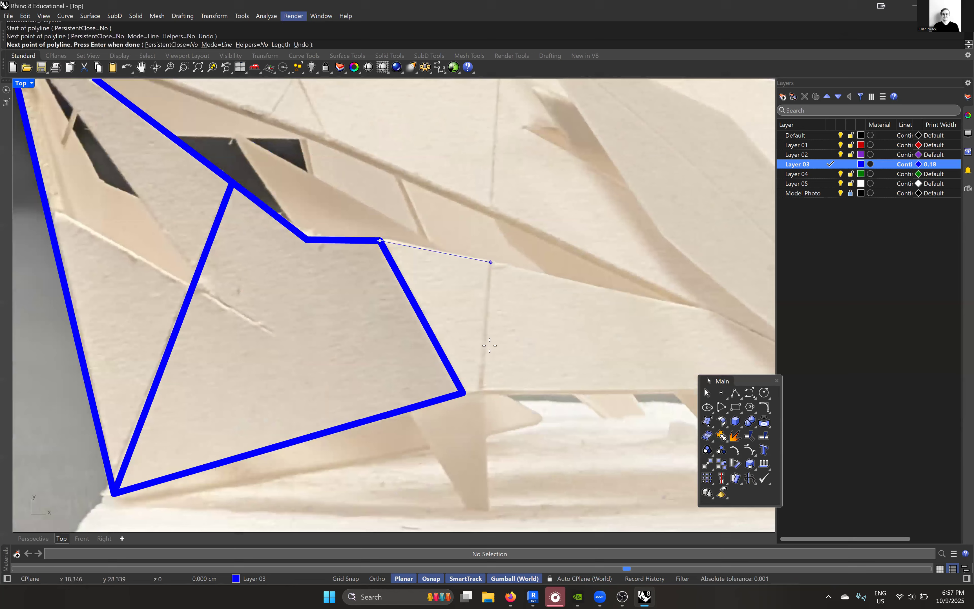
pyautogui.scroll(3, 475, 346)
pyautogui.click(478, 347)
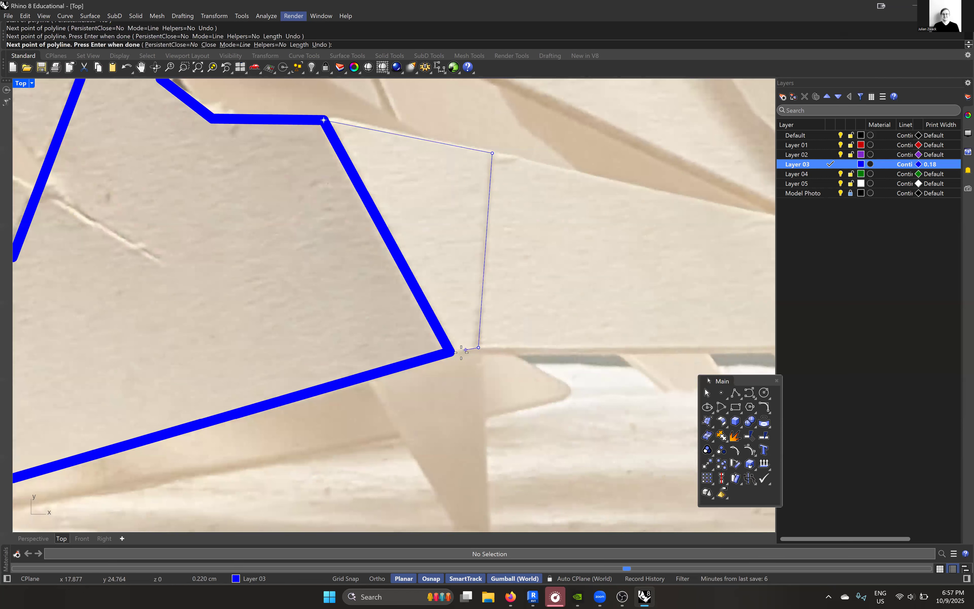
pyautogui.click(453, 356)
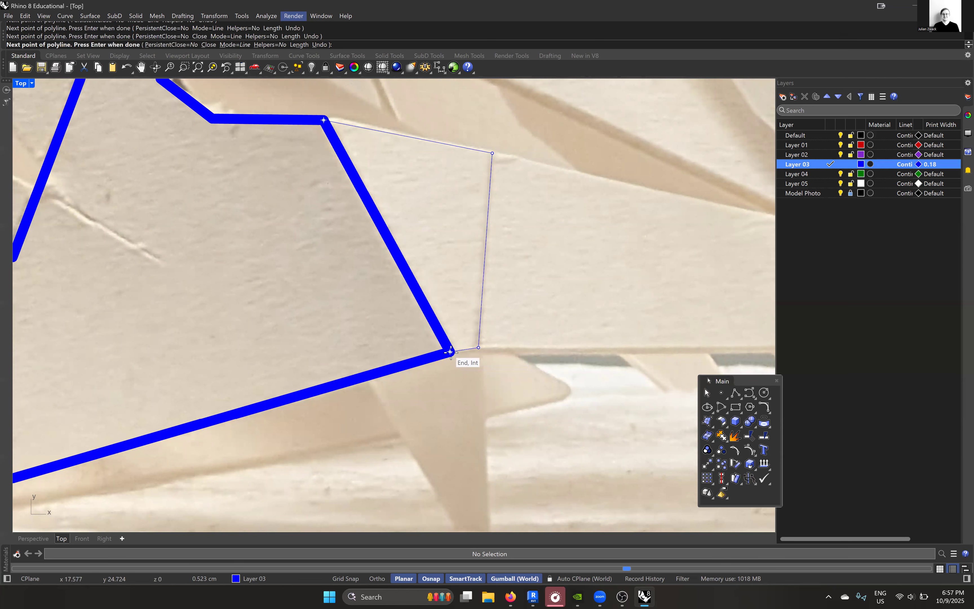
pyautogui.scroll(-2, 427, 290)
pyautogui.press('Return')
pyautogui.scroll(-7, 432, 299)
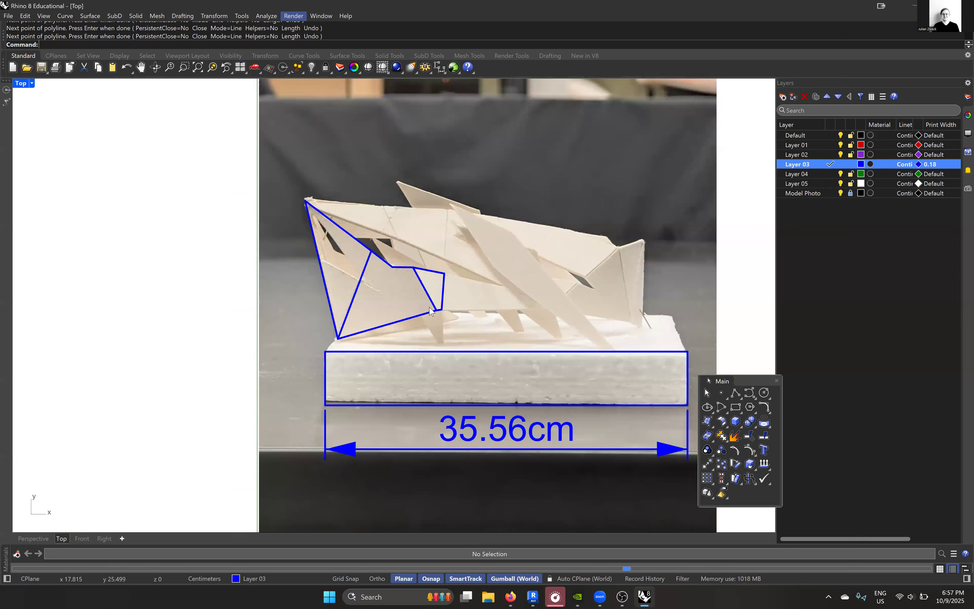
# - Trace the long tapering panel with a four-segment polyline from the narrow panel's lower corner, around its pointed end, to the narrow panel's upper corner
pyautogui.scroll(5, 347, 278)
pyautogui.press('Return')
pyautogui.scroll(2, 434, 306)
pyautogui.click(343, 282)
pyautogui.click(645, 281)
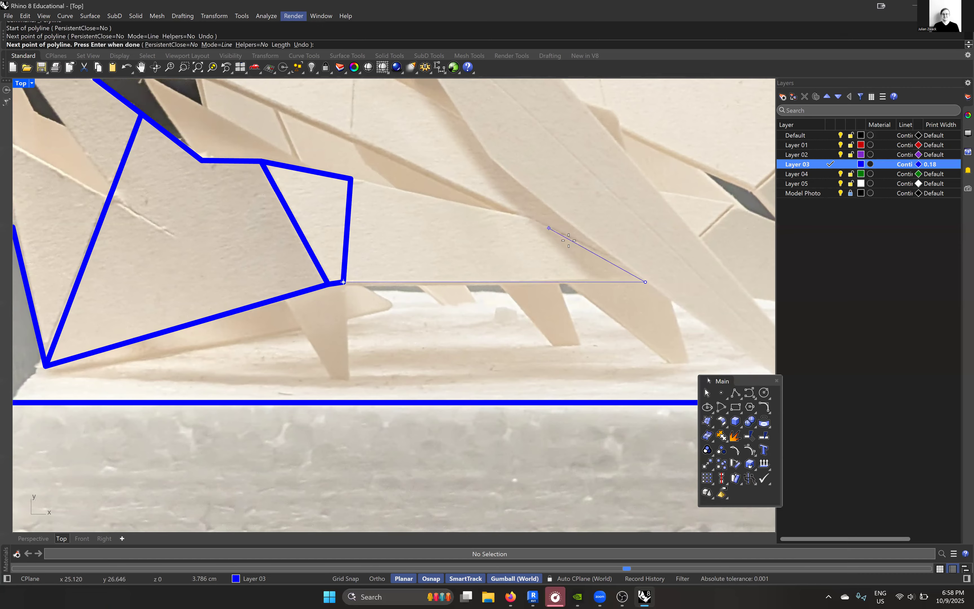
pyautogui.scroll(2, 590, 247)
pyautogui.click(602, 250)
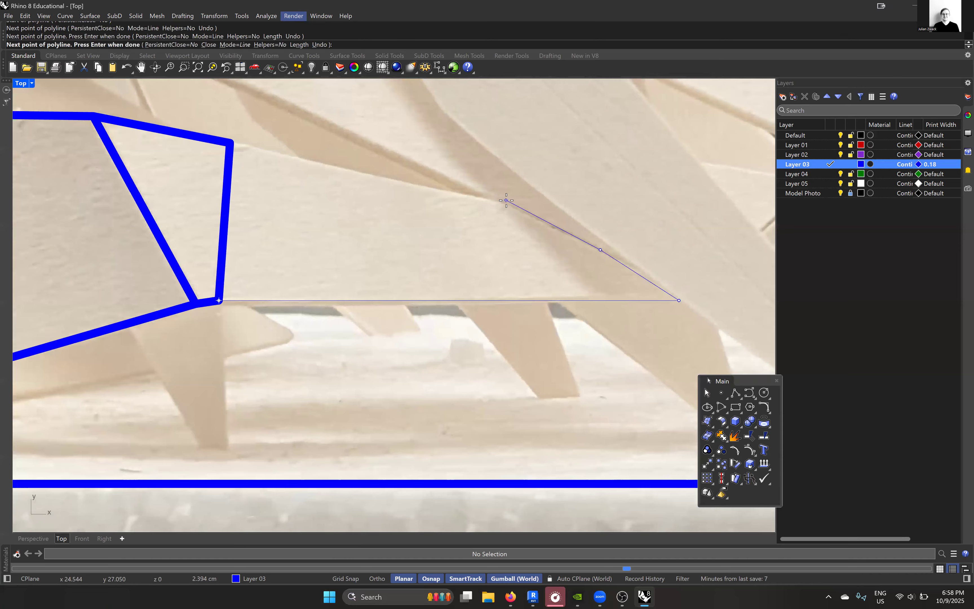
pyautogui.click(503, 202)
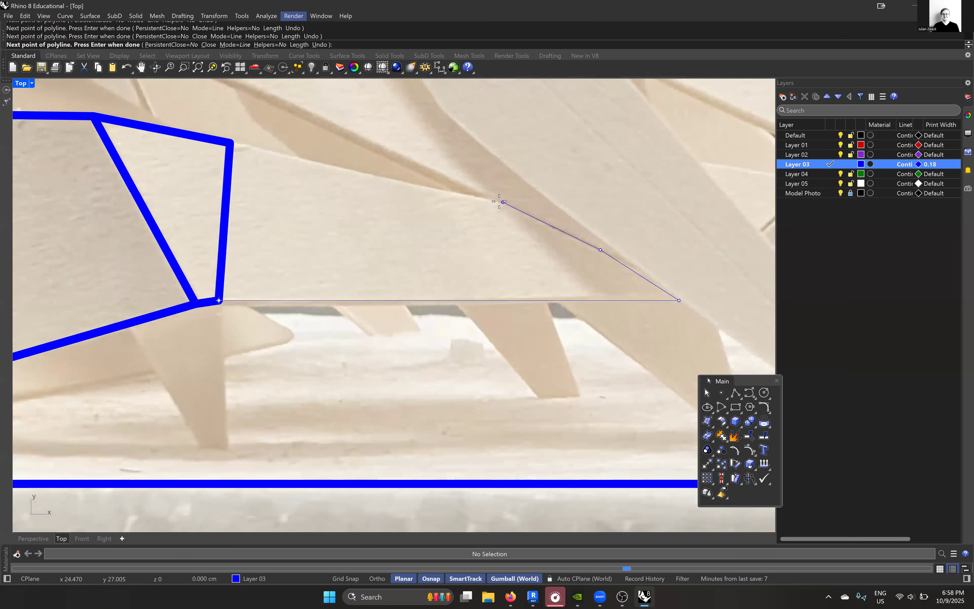
pyautogui.click(232, 142)
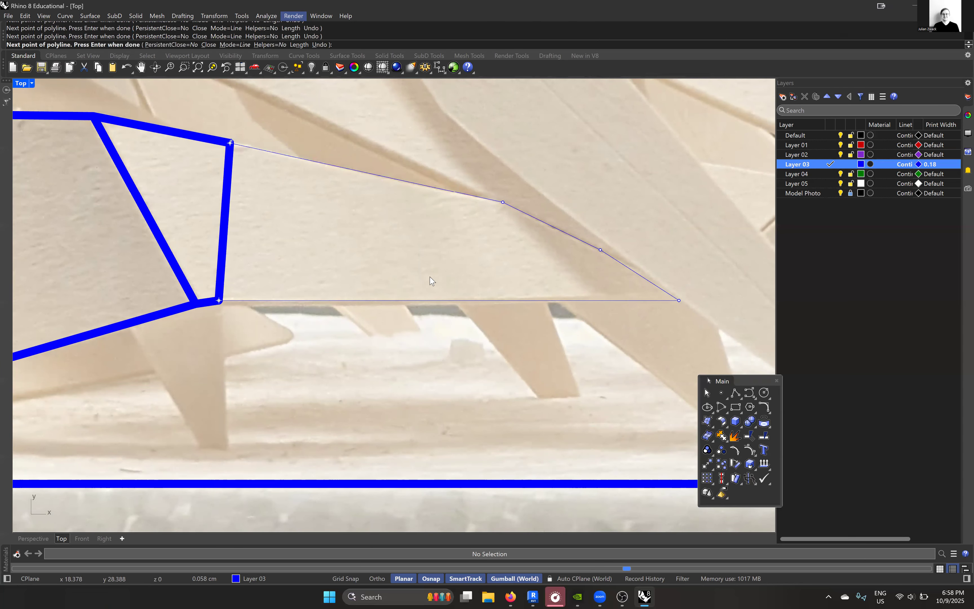
pyautogui.press('Return')
pyautogui.scroll(-8, 428, 280)
# - Trace the long diagonal blade as a closed five-sided polyline from its upper tip, with its foot on the base rectangle's upper edge
pyautogui.press('Return')
pyautogui.scroll(3, 455, 248)
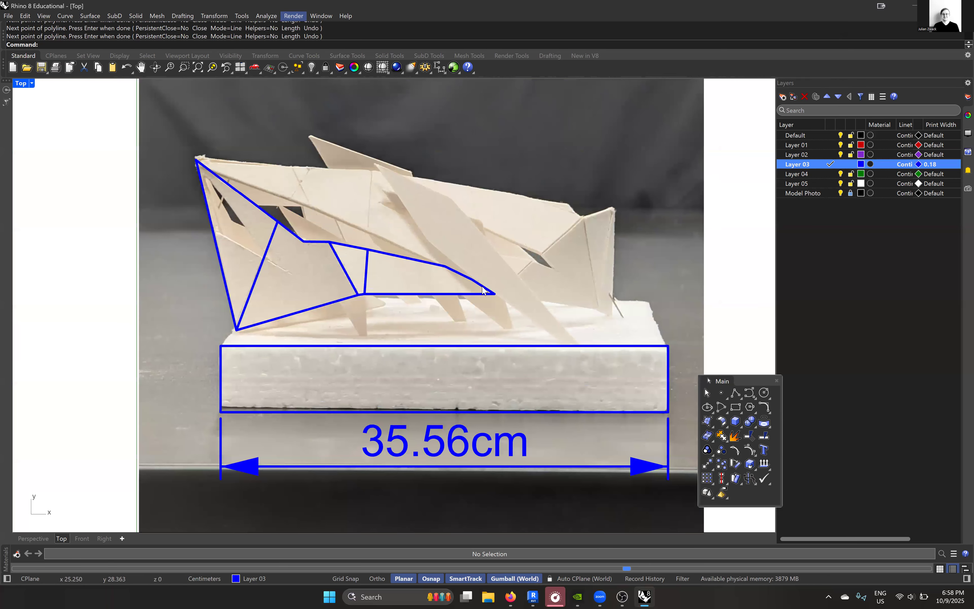
pyautogui.scroll(2, 349, 140)
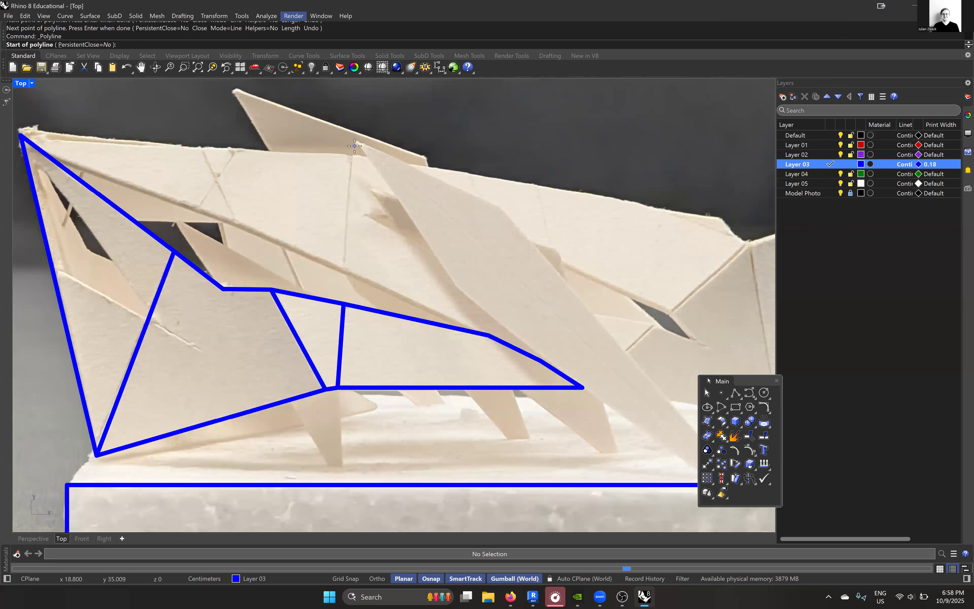
pyautogui.click(366, 157)
pyautogui.scroll(-2, 366, 156)
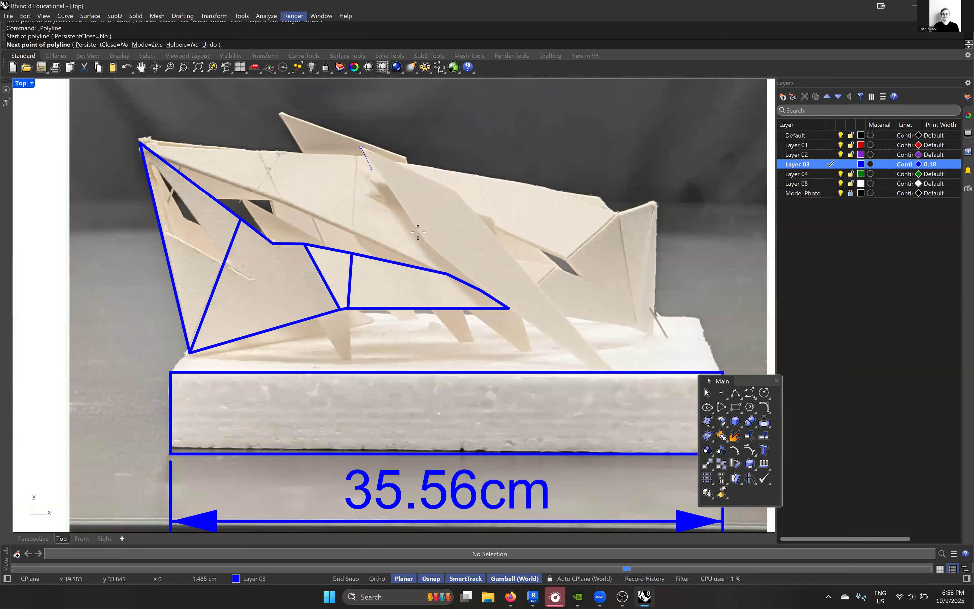
pyautogui.scroll(4, 436, 256)
pyautogui.click(438, 258)
pyautogui.scroll(-5, 438, 259)
pyautogui.scroll(4, 554, 342)
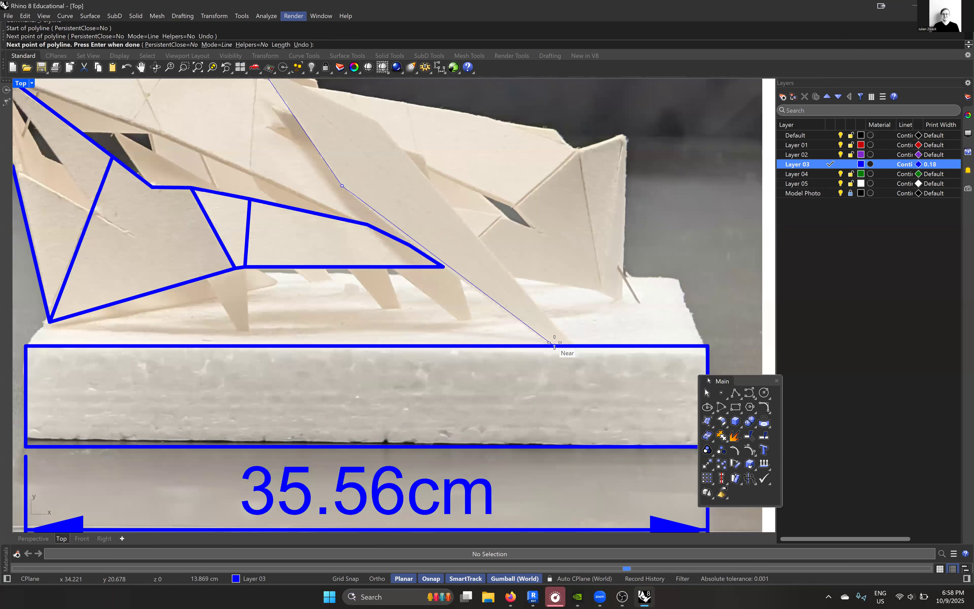
pyautogui.scroll(6, 577, 342)
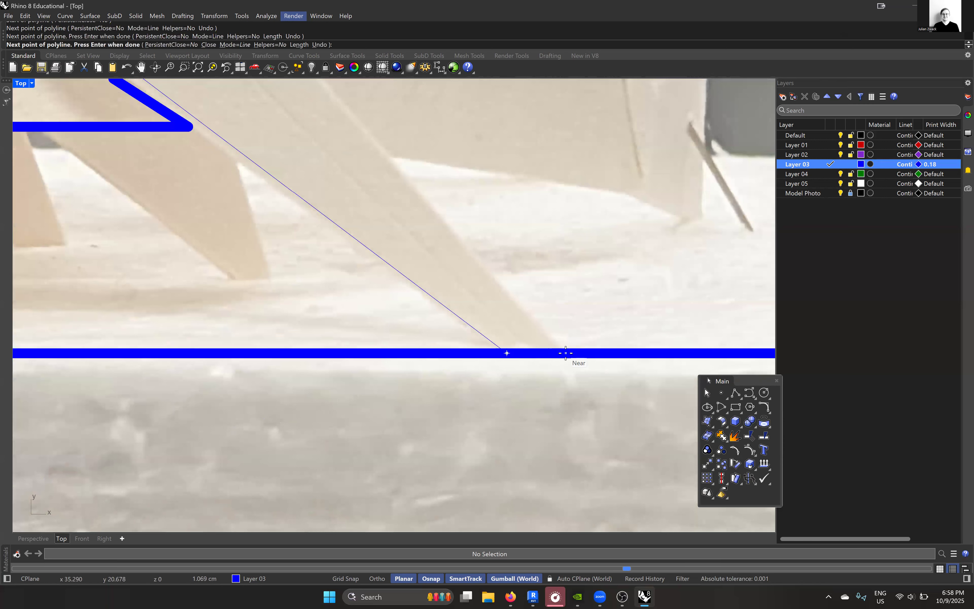
pyautogui.click(564, 350)
pyautogui.scroll(-3, 563, 351)
pyautogui.scroll(-5, 494, 253)
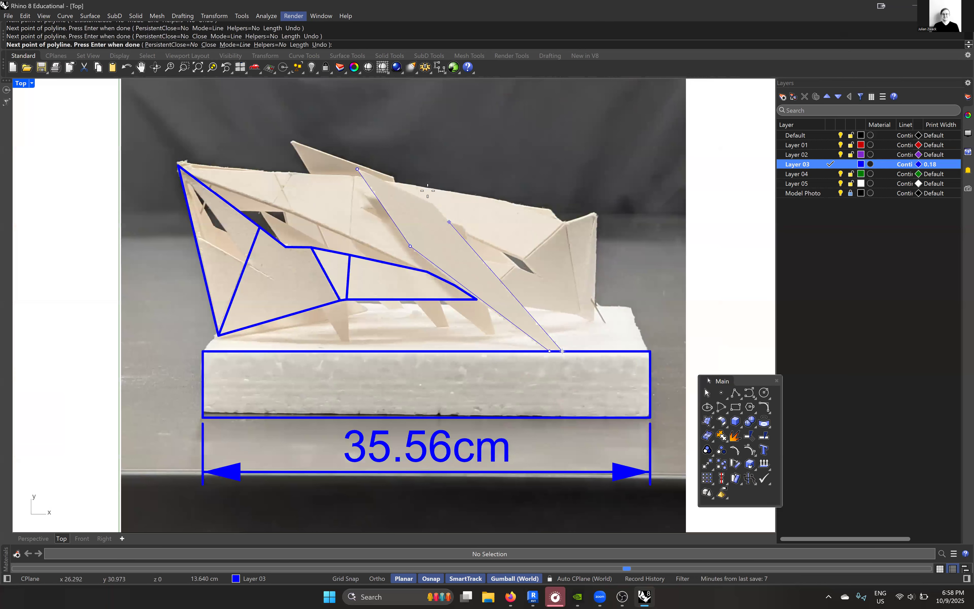
pyautogui.scroll(3, 428, 191)
pyautogui.click(289, 122)
pyautogui.click(422, 187)
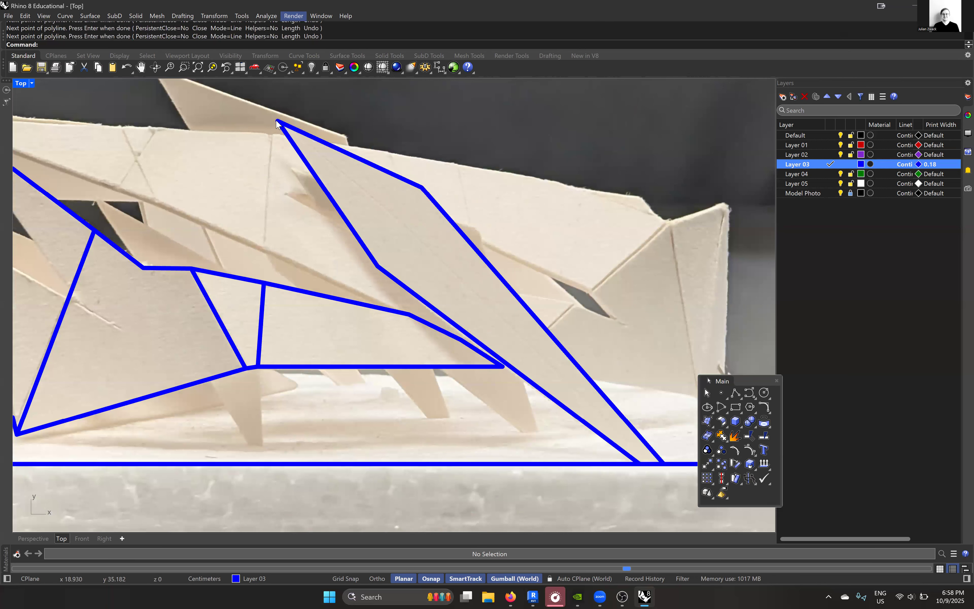
pyautogui.scroll(-3, 424, 242)
# - Trace the leftmost support leg below the five-sided panel with a three-segment polyline, using Ortho to keep its foot horizontal
pyautogui.moveTo(450, 291); pyautogui.dragTo(495, 297, button='right')
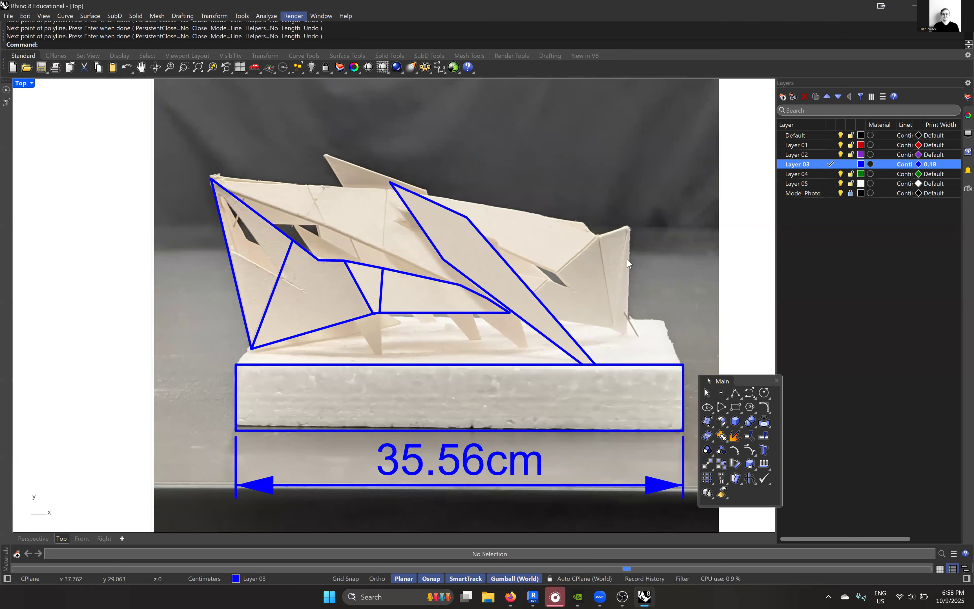
pyautogui.scroll(3, 606, 261)
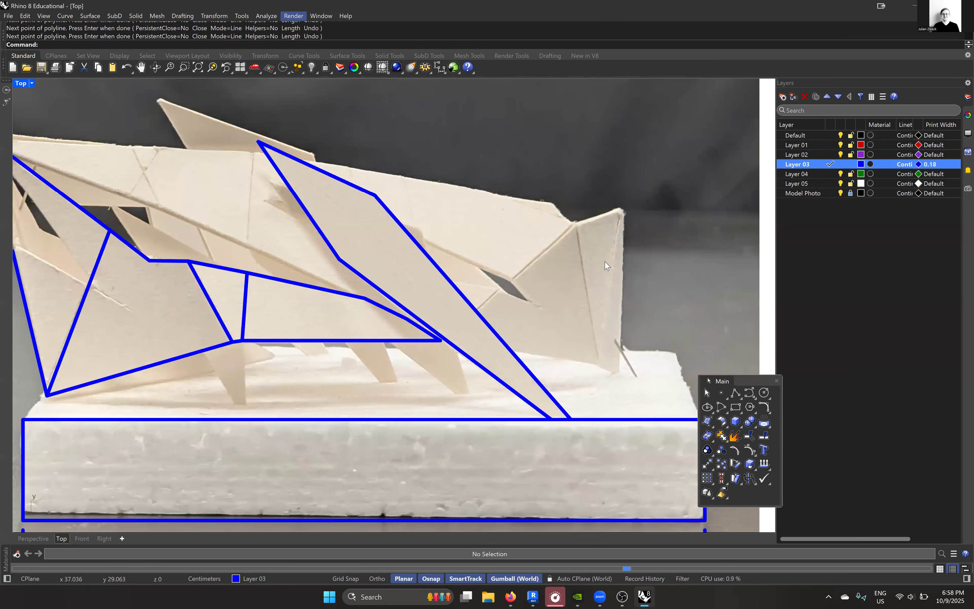
pyautogui.scroll(-3, 604, 261)
pyautogui.scroll(5, 398, 328)
pyautogui.press('Return')
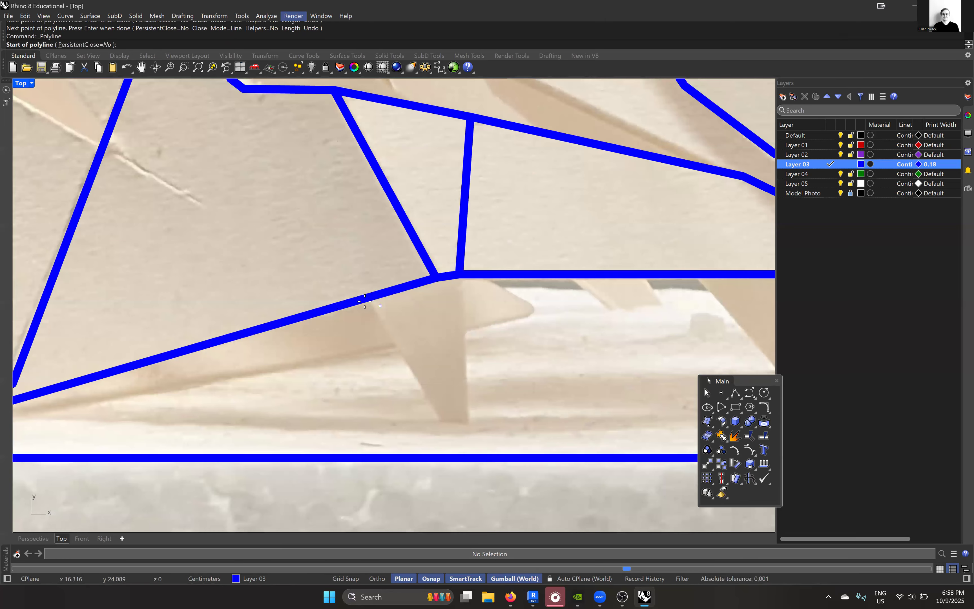
pyautogui.click(369, 297)
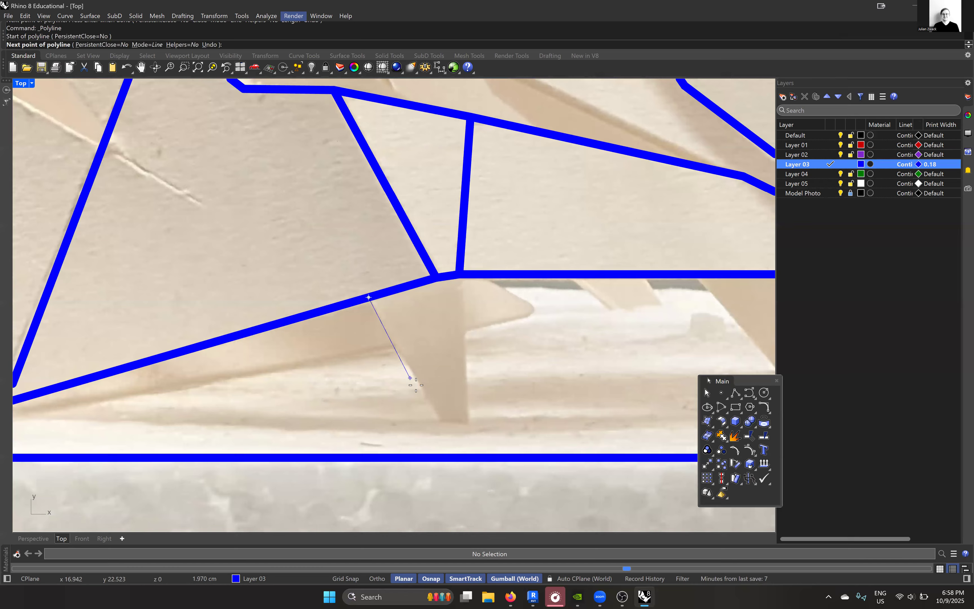
pyautogui.click(441, 421)
pyautogui.press('F8')
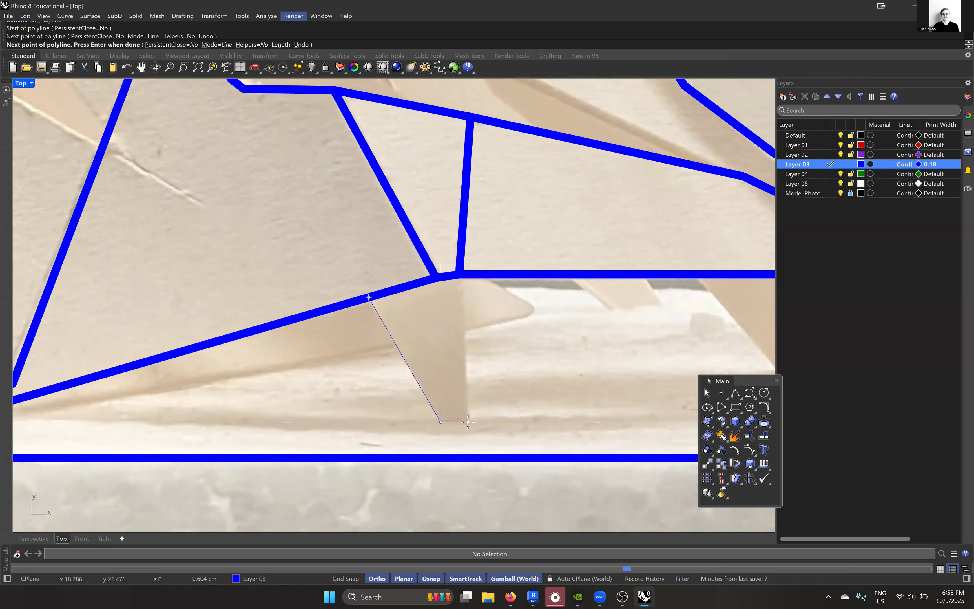
pyautogui.keyDown('shift'); pyautogui.click(469, 422); pyautogui.keyUp('shift')
pyautogui.click(462, 274)
pyautogui.press('Return')
pyautogui.scroll(-8, 440, 308)
# - Trace the middle support leg with a three-segment polyline that starts and ends on the long tapering panel's lower edge
pyautogui.moveTo(582, 315); pyautogui.dragTo(462, 325, button='right')
pyautogui.scroll(2, 462, 325)
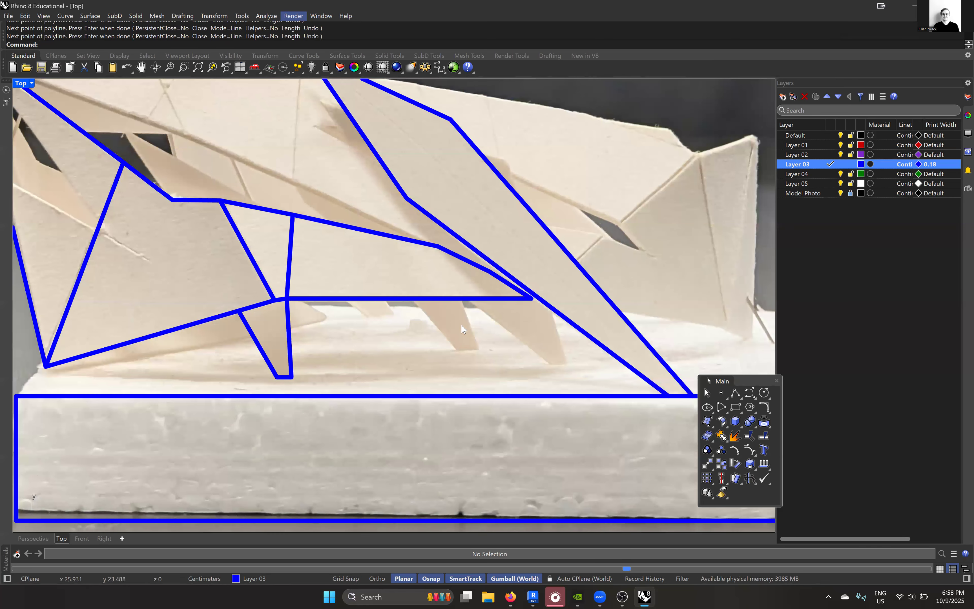
pyautogui.scroll(4, 466, 327)
pyautogui.press('Return')
pyautogui.click(384, 284)
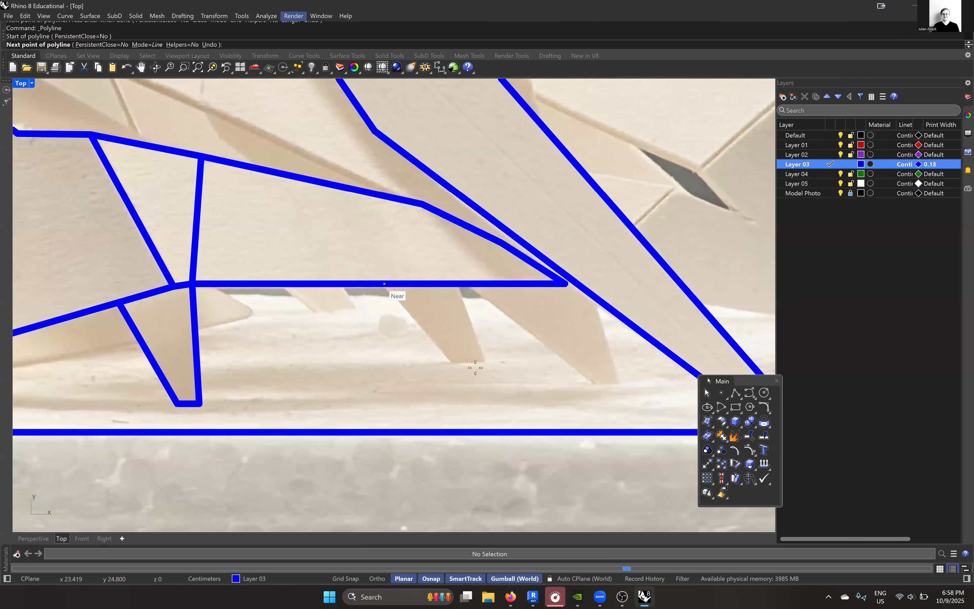
pyautogui.scroll(3, 475, 368)
pyautogui.click(463, 375)
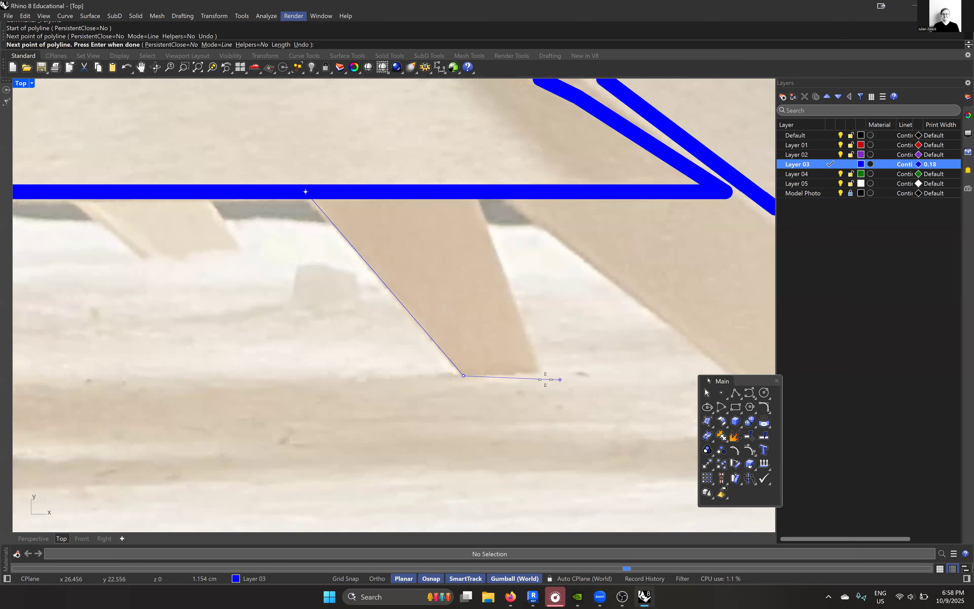
pyautogui.click(545, 376)
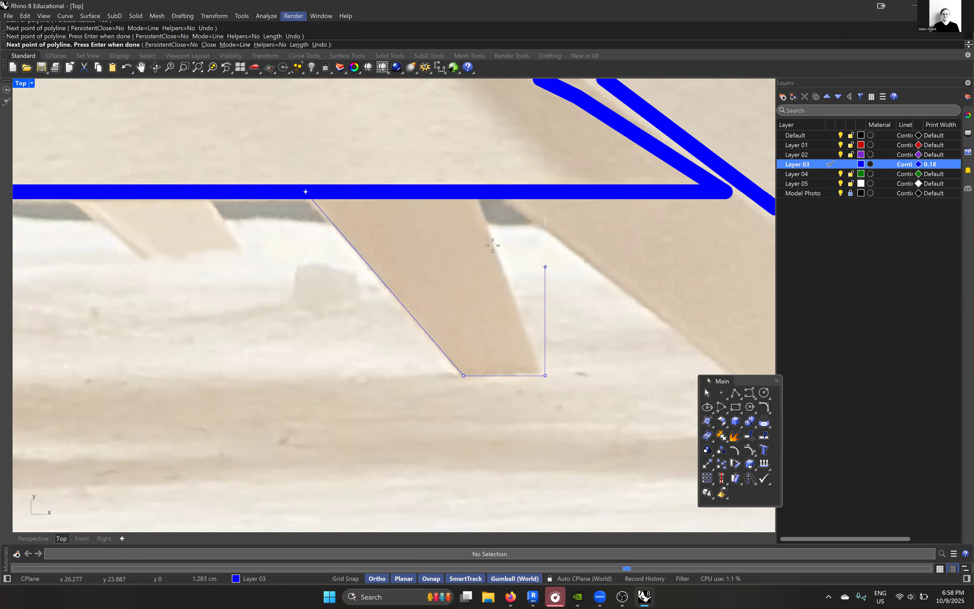
pyautogui.click(475, 191)
pyautogui.press('Return')
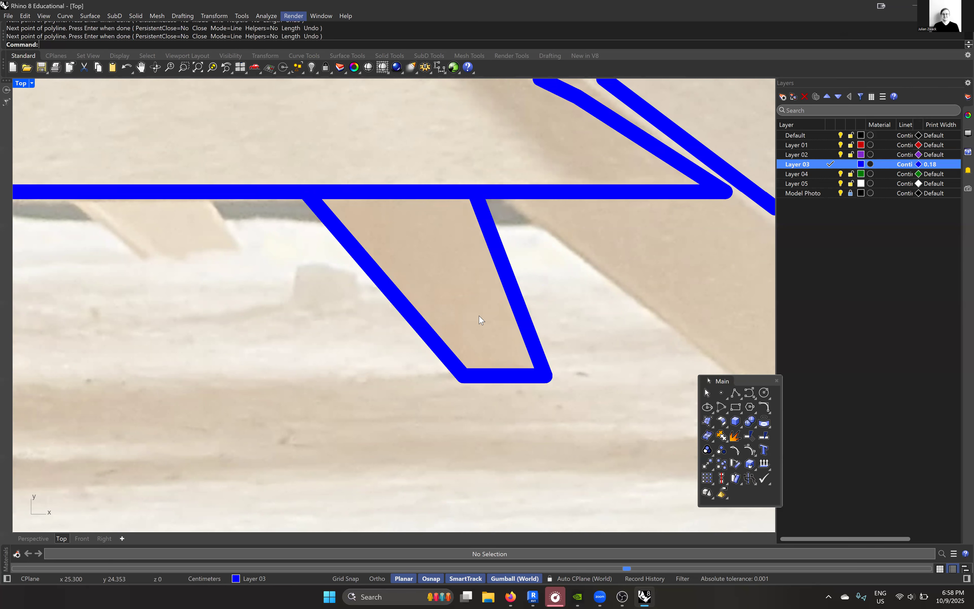
pyautogui.scroll(-6, 475, 307)
# - Trace the wider support leg beside it with a three-segment polyline from the tapering panel's lower edge to the diagonal blade's edge
pyautogui.scroll(5, 439, 306)
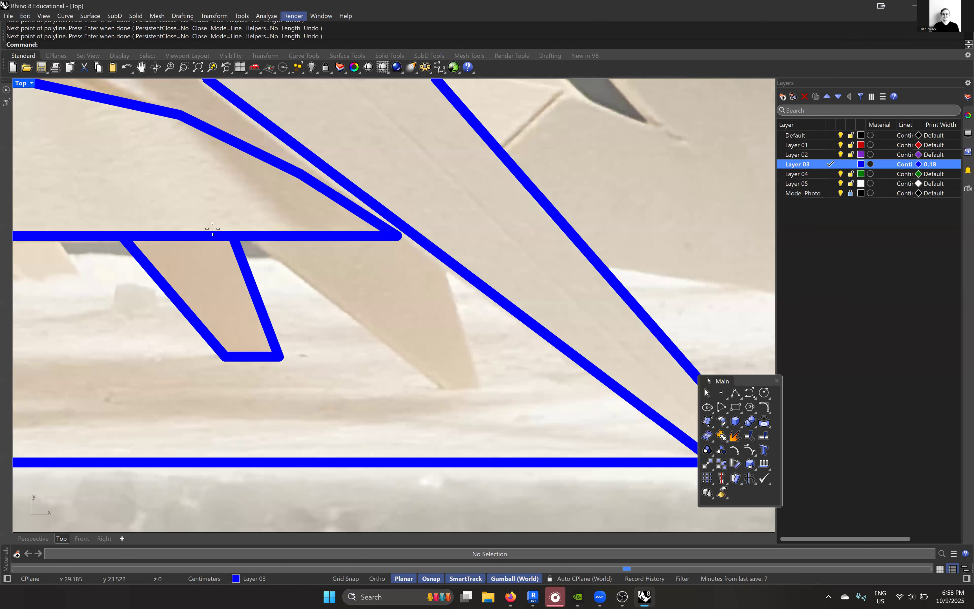
pyautogui.scroll(1, 205, 226)
pyautogui.press('Return')
pyautogui.click(200, 220)
pyautogui.click(448, 411)
pyautogui.click(492, 410)
pyautogui.click(444, 247)
pyautogui.press('Return')
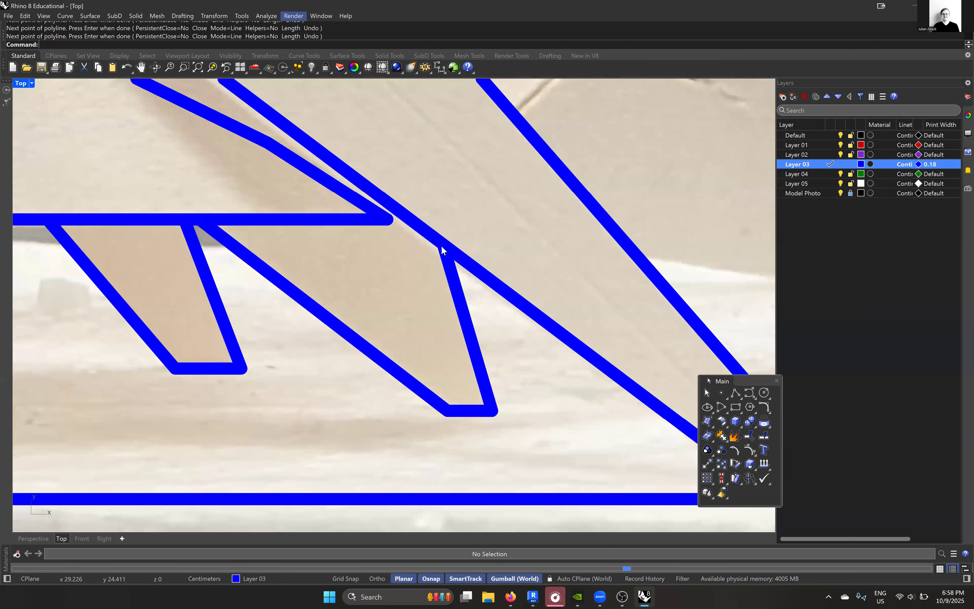
pyautogui.scroll(-13, 500, 329)
# - Trace the end panel beside the diagonal blade with a three-segment polyline that starts and ends on the blade's outer edge
pyautogui.scroll(2, 496, 293)
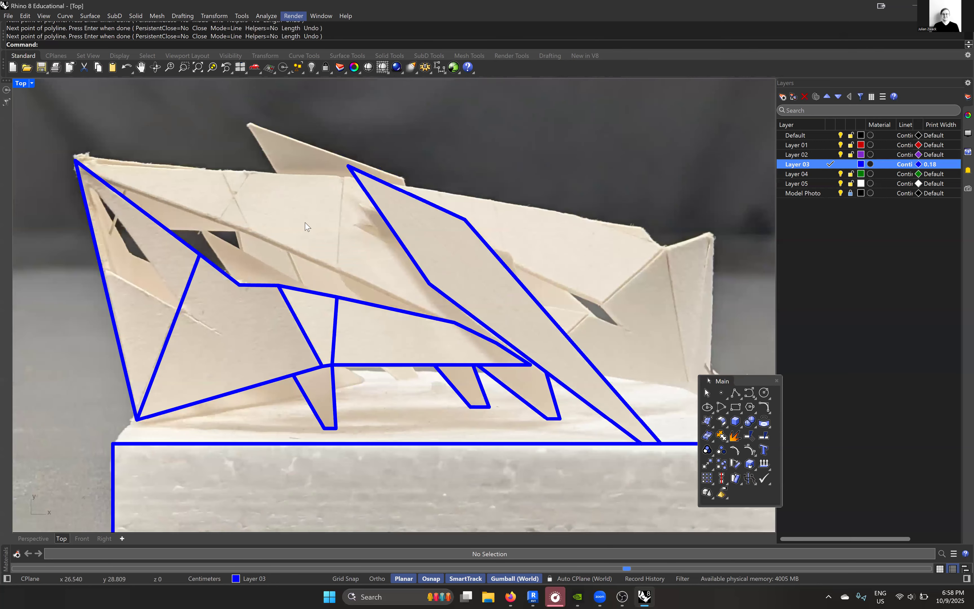
pyautogui.scroll(-4, 578, 278)
pyautogui.press('Return')
pyautogui.scroll(4, 529, 322)
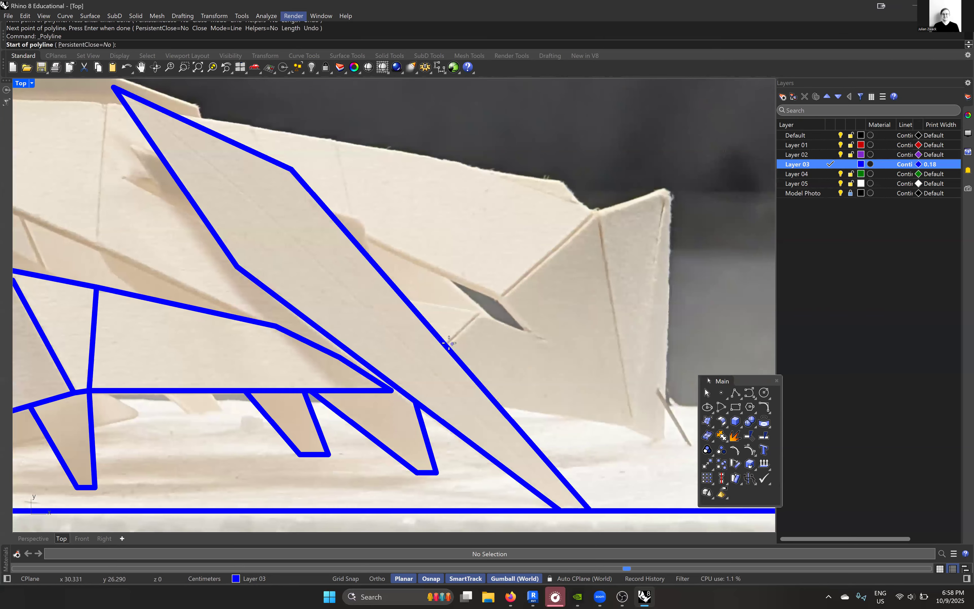
pyautogui.scroll(2, 585, 227)
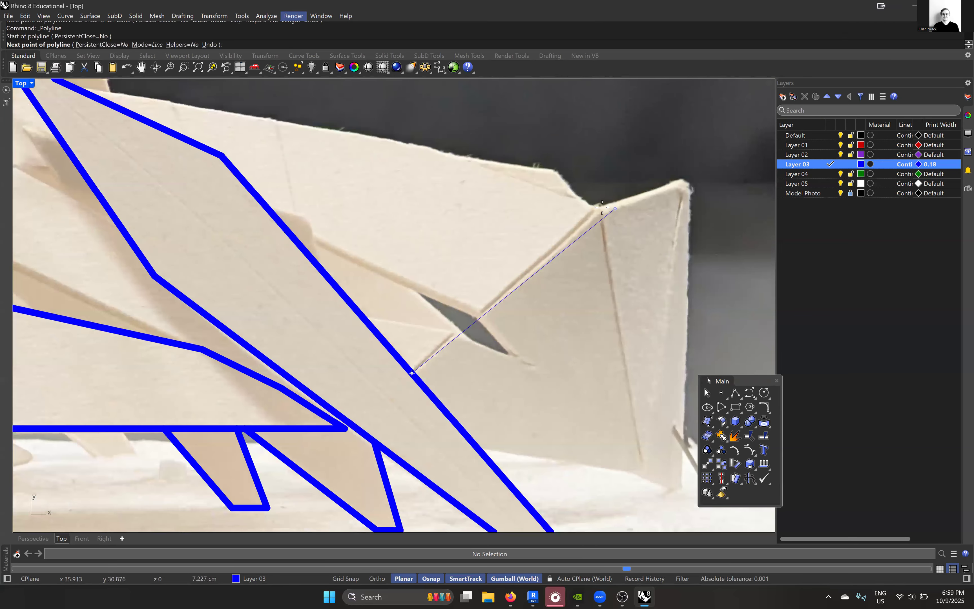
pyautogui.click(604, 209)
pyautogui.scroll(-4, 599, 272)
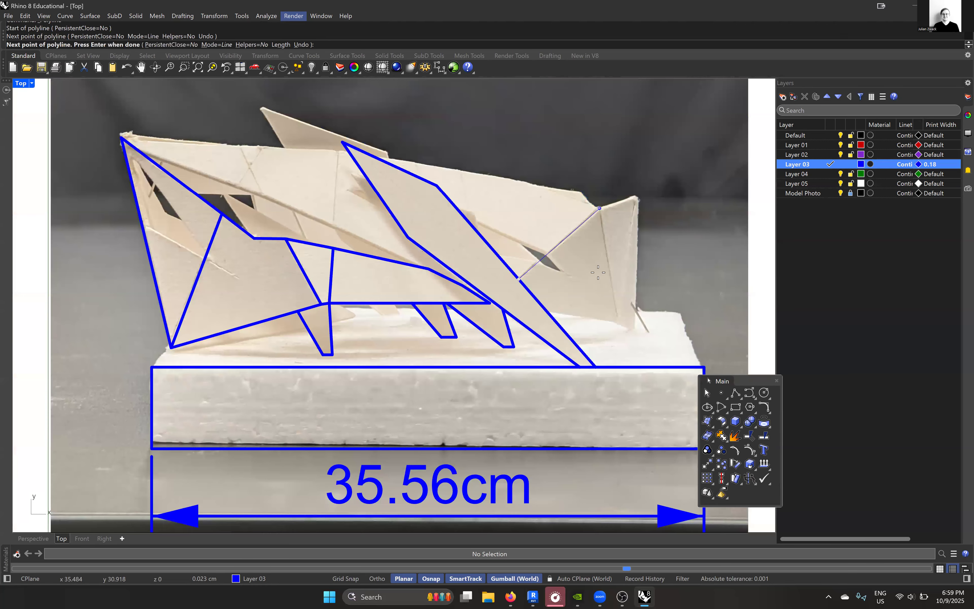
pyautogui.scroll(3, 624, 305)
pyautogui.click(620, 301)
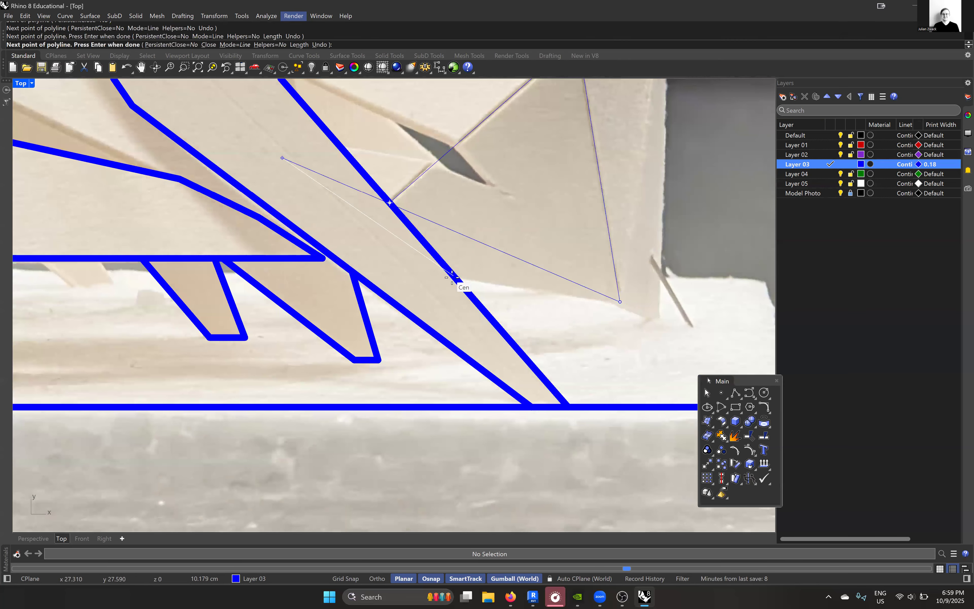
pyautogui.click(455, 277)
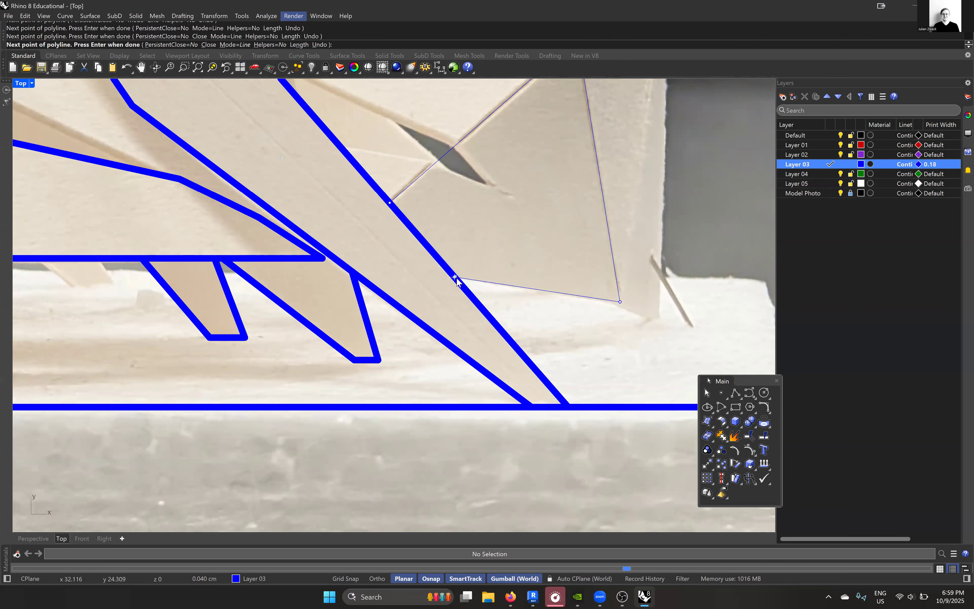
pyautogui.press('Return')
# - Trace the narrow triangle beside the end panel with a two-segment polyline from its upper corner over the outer tip to its lower corner
pyautogui.scroll(-3, 456, 278)
pyautogui.press('Return')
pyautogui.scroll(3, 525, 161)
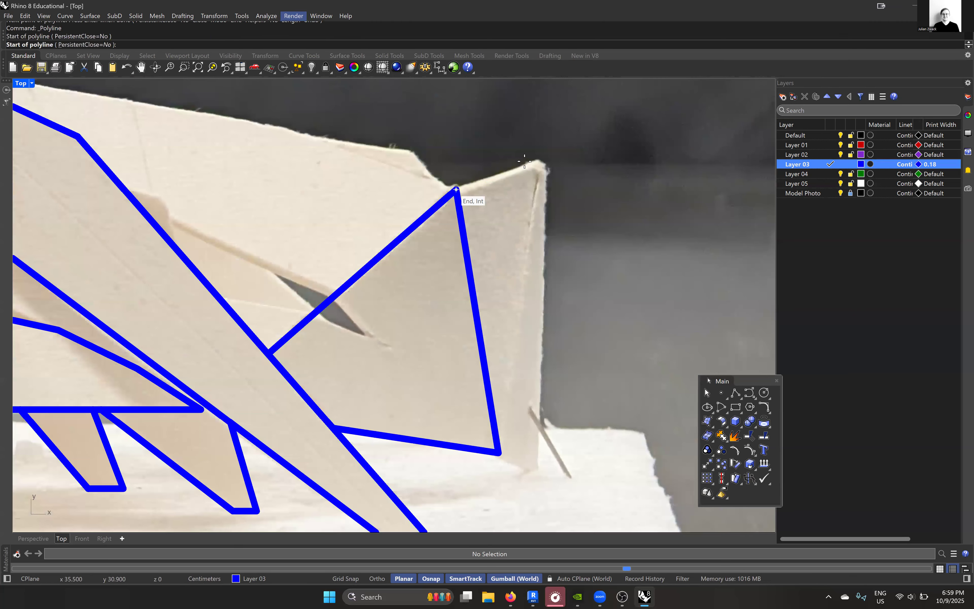
pyautogui.click(456, 190)
pyautogui.click(540, 162)
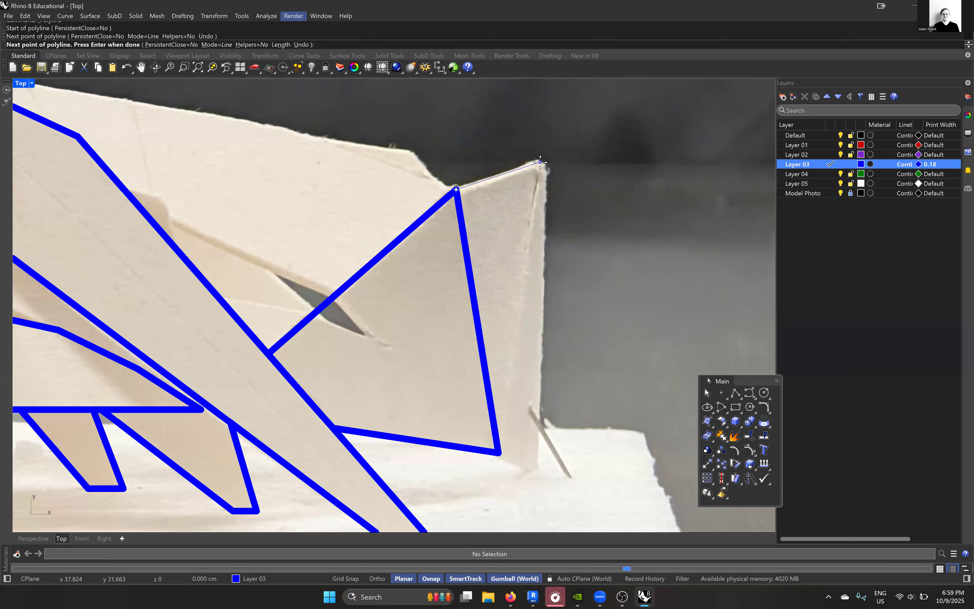
pyautogui.click(502, 453)
pyautogui.press('Return')
# - Trace the model's outer end sliver with a two-segment polyline from the triangle's lower corner through the outer bottom corner to the upper tip
pyautogui.moveTo(502, 453); pyautogui.dragTo(495, 361, button='right')
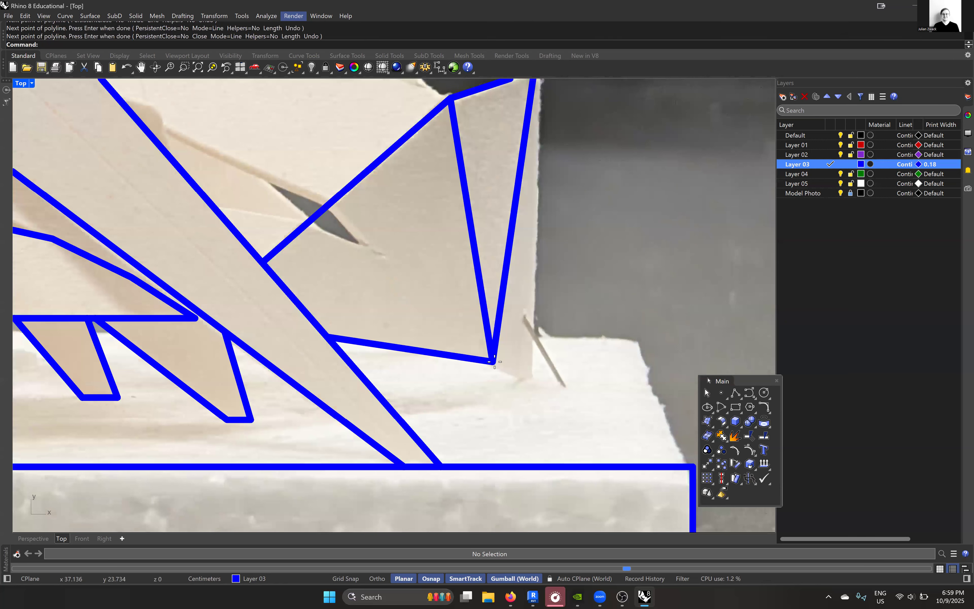
pyautogui.press('Return')
pyautogui.click(529, 375)
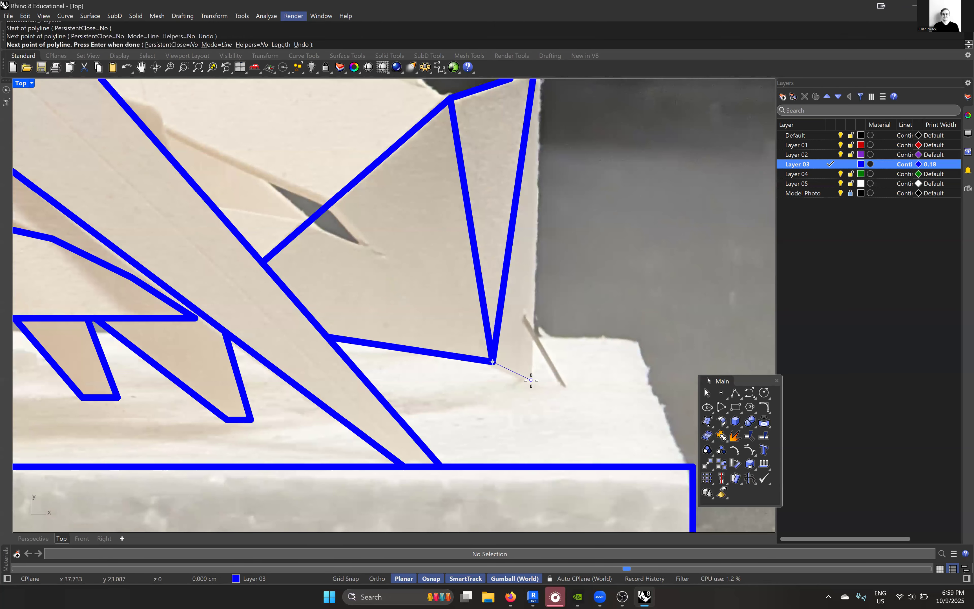
pyautogui.scroll(-5, 532, 375)
pyautogui.scroll(4, 514, 259)
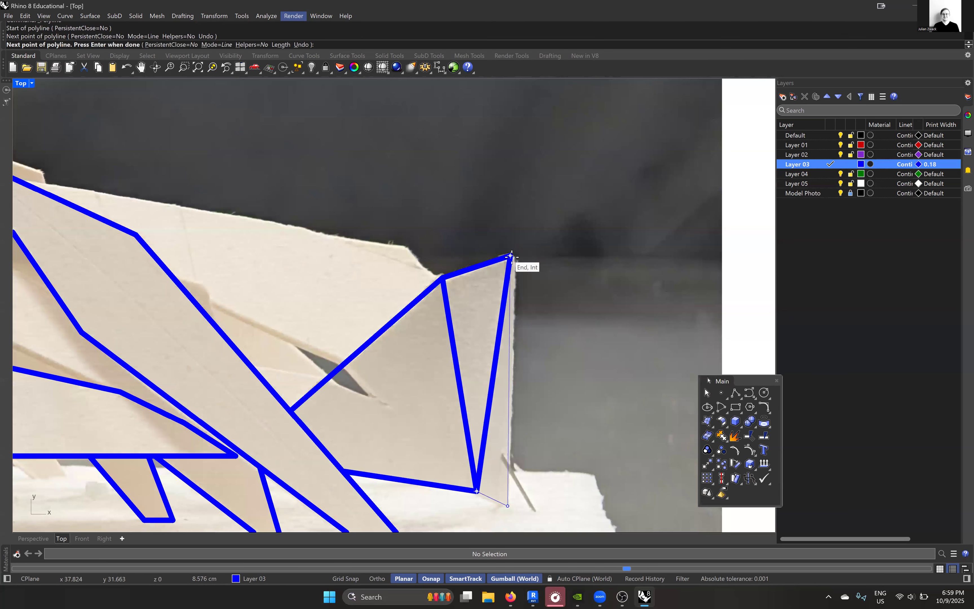
pyautogui.click(511, 256)
pyautogui.press('Return')
pyautogui.scroll(-2, 538, 280)
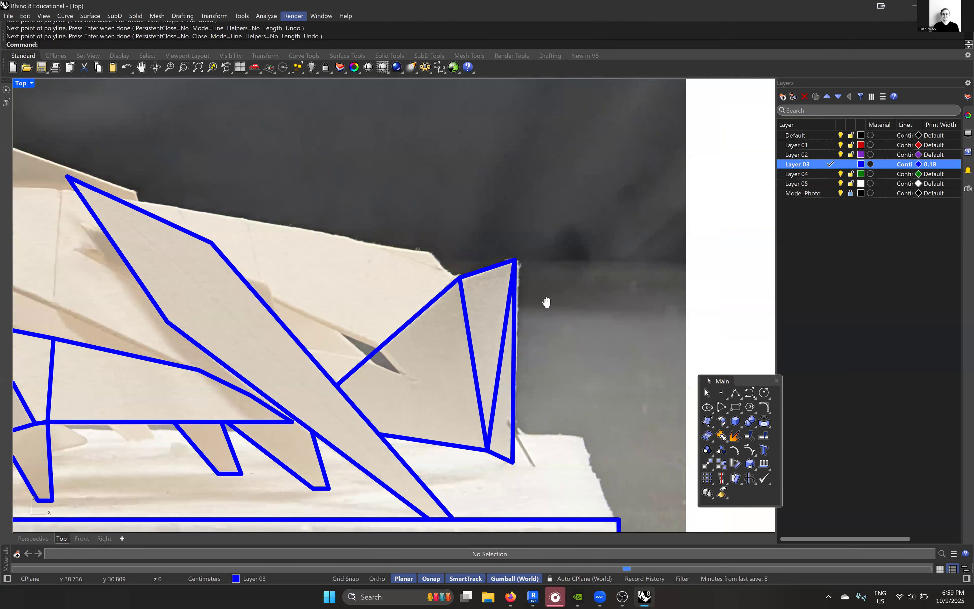
# - Trace the long upper panel as a closed three-sided polyline from the leftmost apex to the vertical fold and back along the top edge
pyautogui.scroll(-5, 546, 302)
pyautogui.scroll(3, 199, 246)
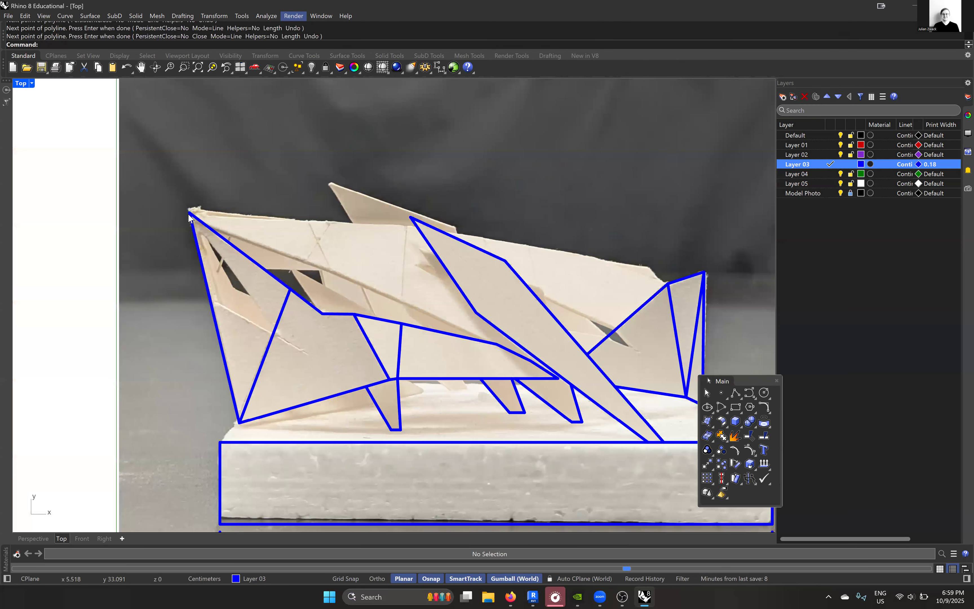
pyautogui.press('Return')
pyautogui.scroll(3, 227, 218)
pyautogui.click(228, 214)
pyautogui.scroll(-3, 228, 214)
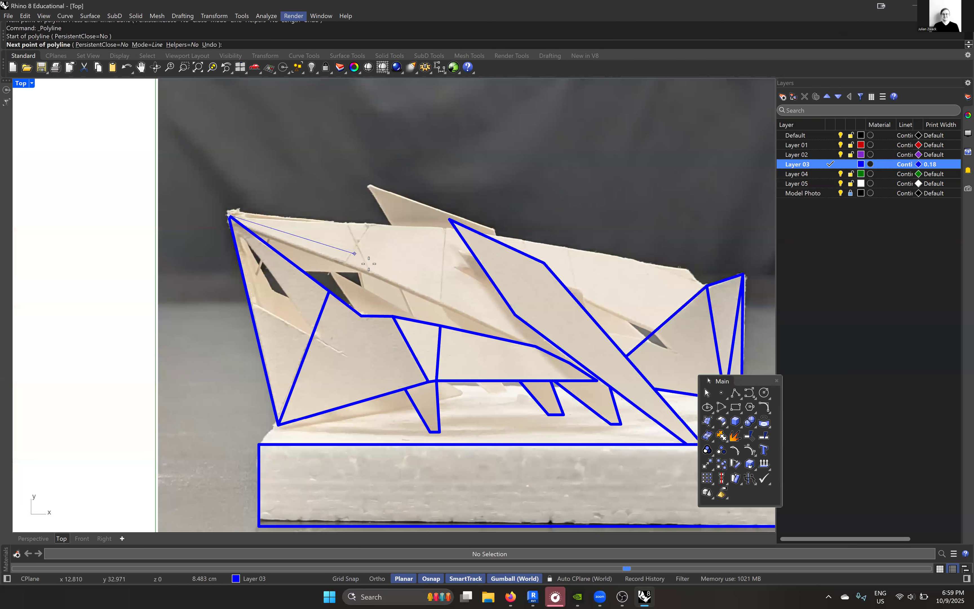
pyautogui.moveTo(343, 261); pyautogui.dragTo(358, 252, button='right')
pyautogui.scroll(3, 461, 300)
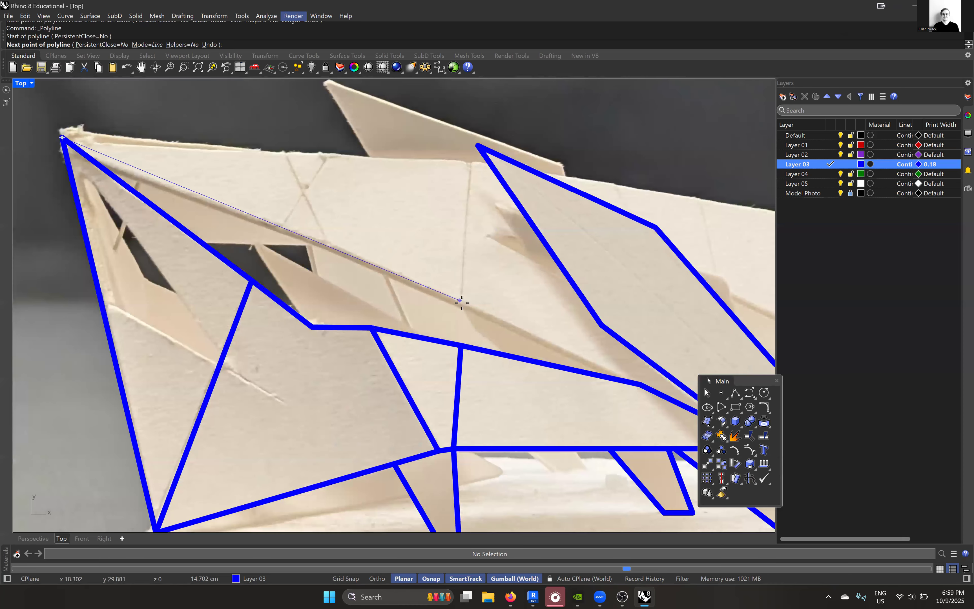
pyautogui.click(462, 301)
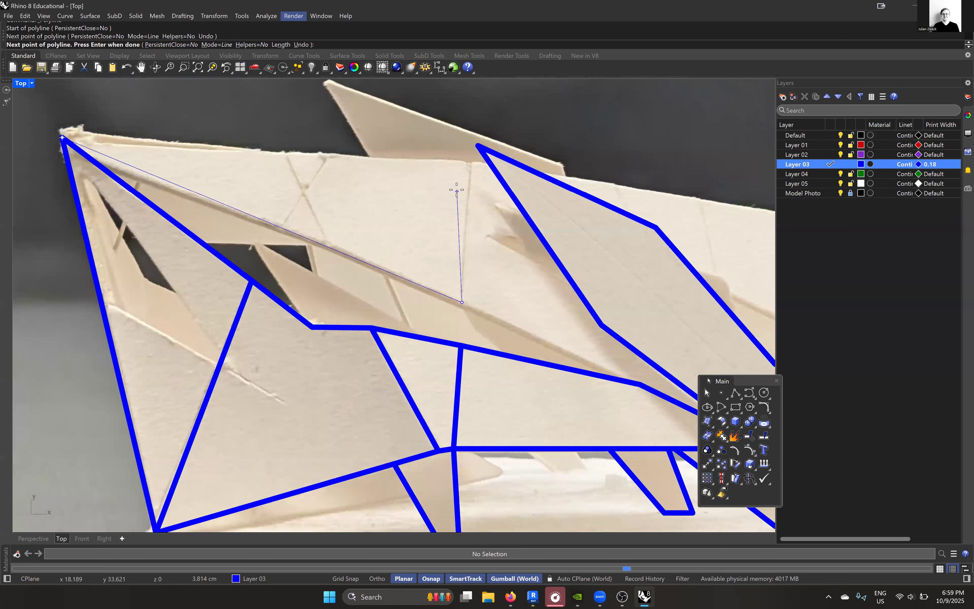
pyautogui.click(470, 163)
pyautogui.scroll(-3, 471, 164)
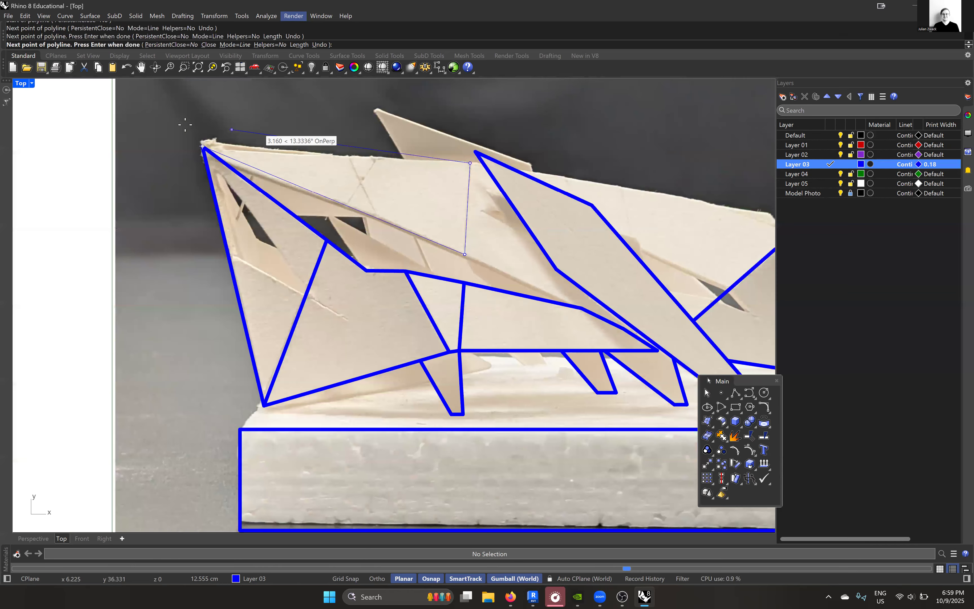
pyautogui.click(203, 146)
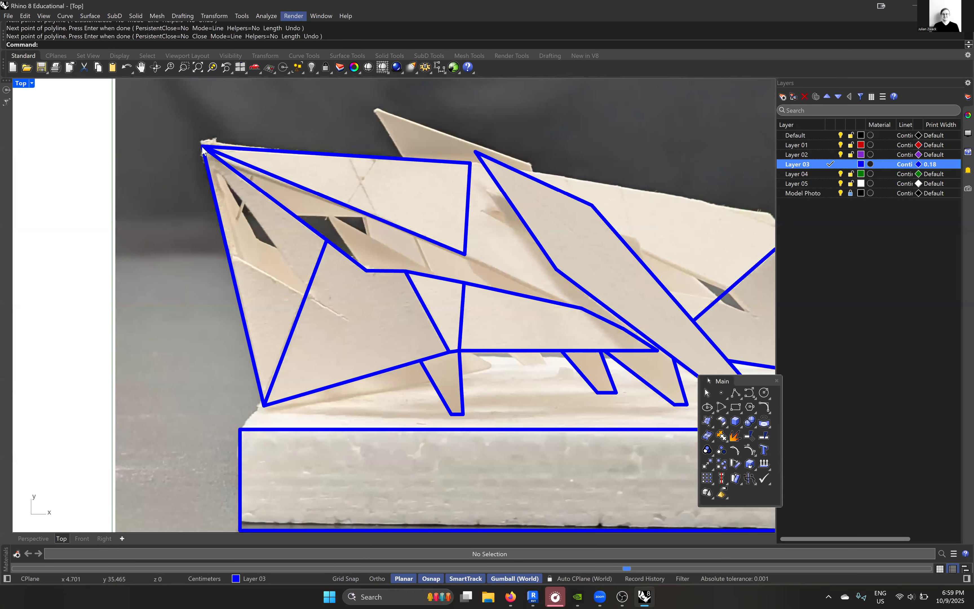
# - Draw a single-segment polyline along the fold from the upper panel's lower corner to the tapering panel's upper edge
pyautogui.scroll(-1, 450, 245)
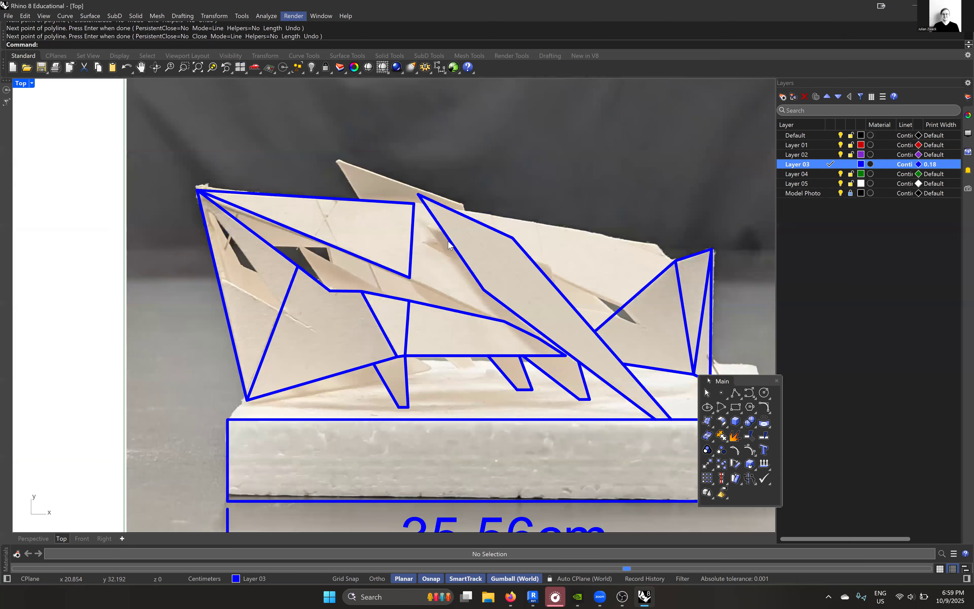
pyautogui.scroll(6, 295, 332)
pyautogui.rightClick(294, 333)
pyautogui.click(293, 333)
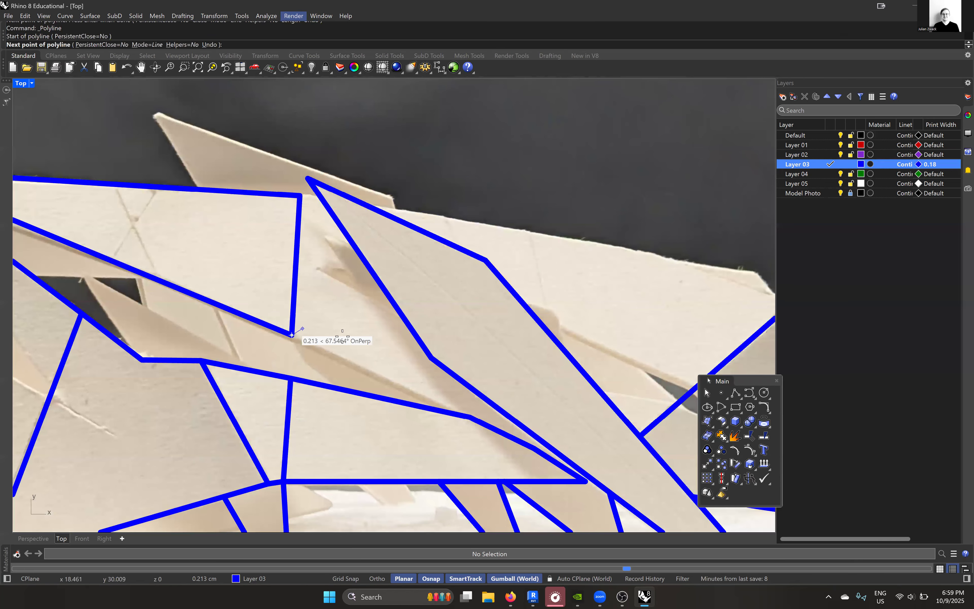
pyautogui.scroll(-4, 338, 324)
pyautogui.scroll(3, 390, 356)
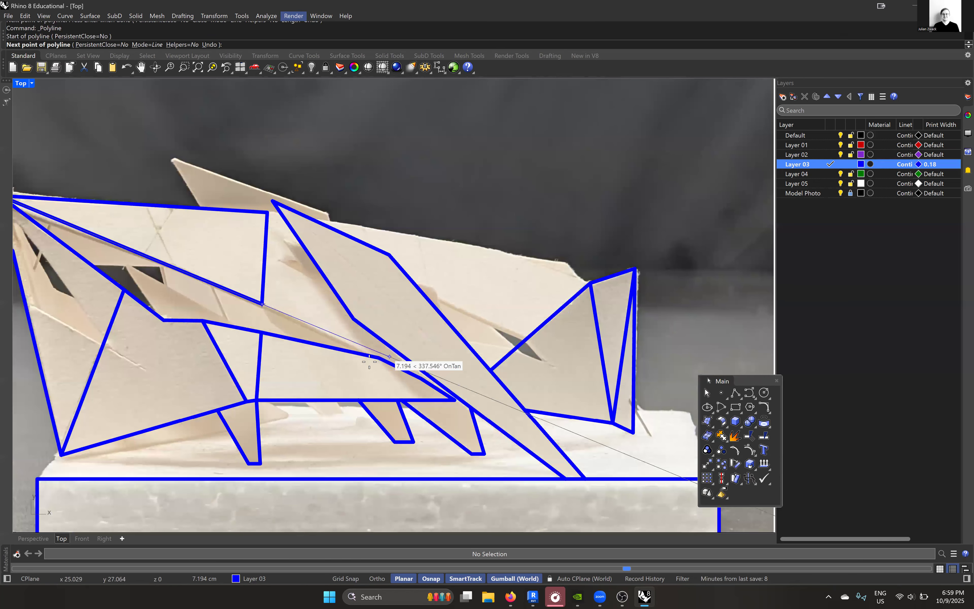
pyautogui.scroll(3, 352, 352)
pyautogui.click(351, 351)
pyautogui.scroll(-1, 353, 352)
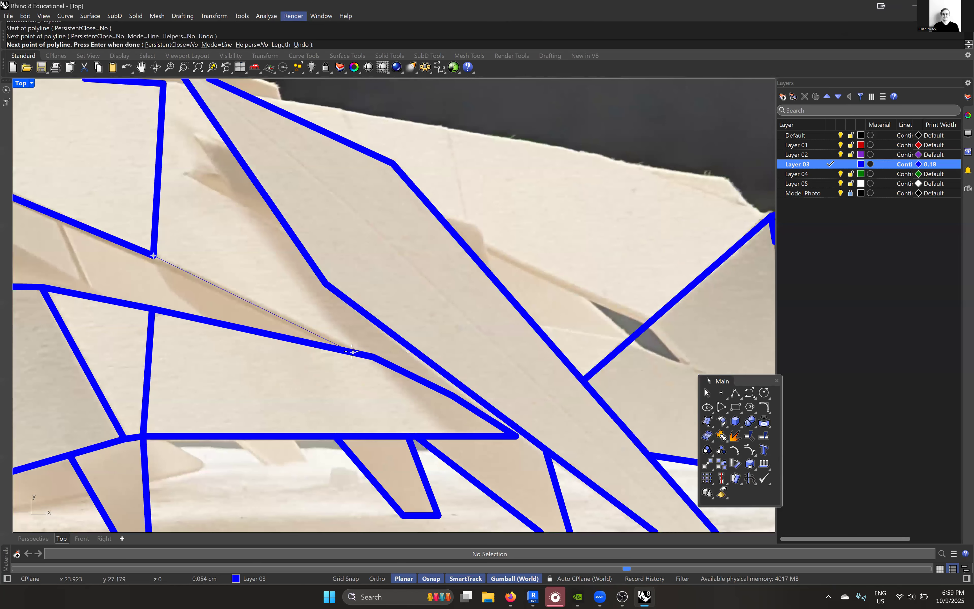
pyautogui.scroll(-2, 352, 352)
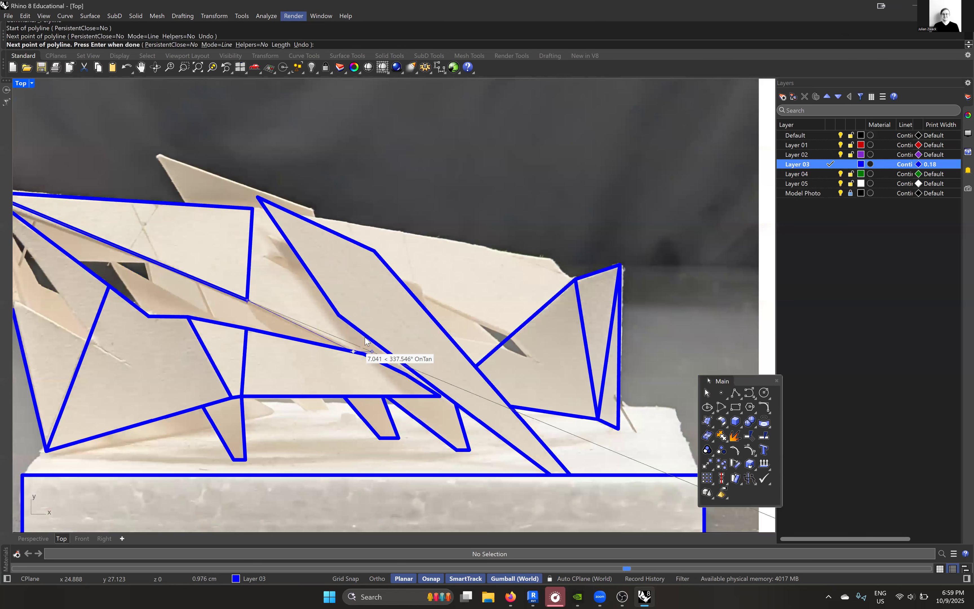
pyautogui.press('Return')
# - Trace the fin above the roof with a three-segment polyline from the upper panel's top edge over its tip to its short far end
pyautogui.scroll(-2, 300, 285)
pyautogui.scroll(4, 275, 288)
pyautogui.press('Return')
pyautogui.click(276, 288)
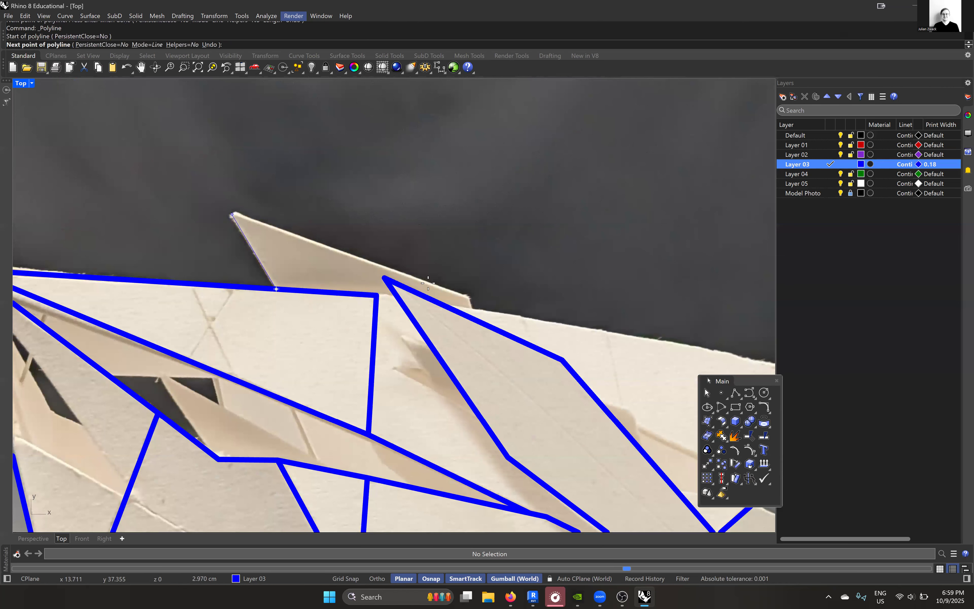
pyautogui.scroll(1, 468, 297)
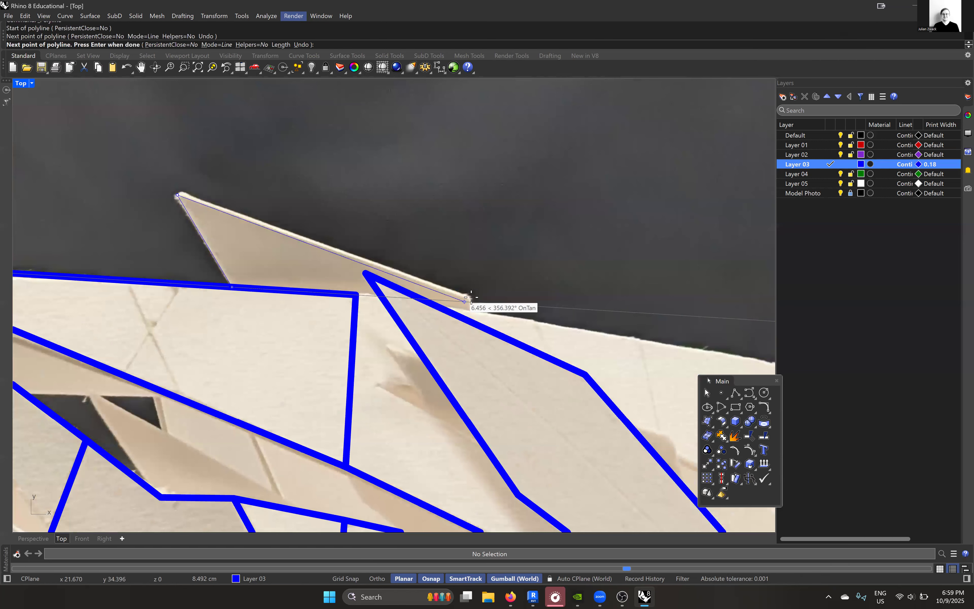
pyautogui.click(471, 297)
pyautogui.scroll(3, 471, 297)
pyautogui.click(479, 313)
pyautogui.scroll(-5, 479, 313)
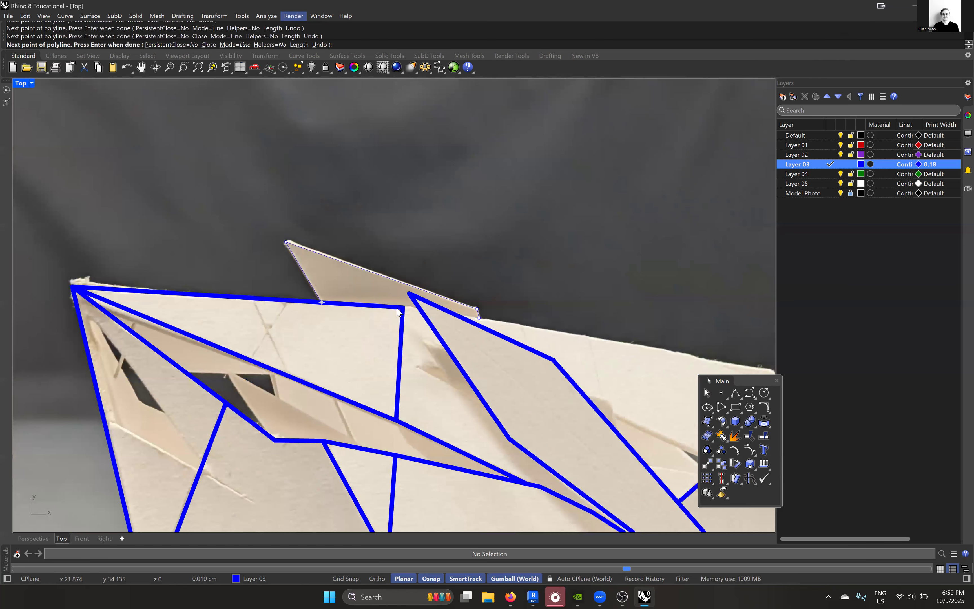
pyautogui.press('Return')
# - Bridge the gap between the upper panel's top corner and the diagonal blade's edge with a short one-segment polyline
pyautogui.scroll(4, 421, 316)
pyautogui.press('Return')
pyautogui.click(391, 301)
pyautogui.scroll(6, 395, 302)
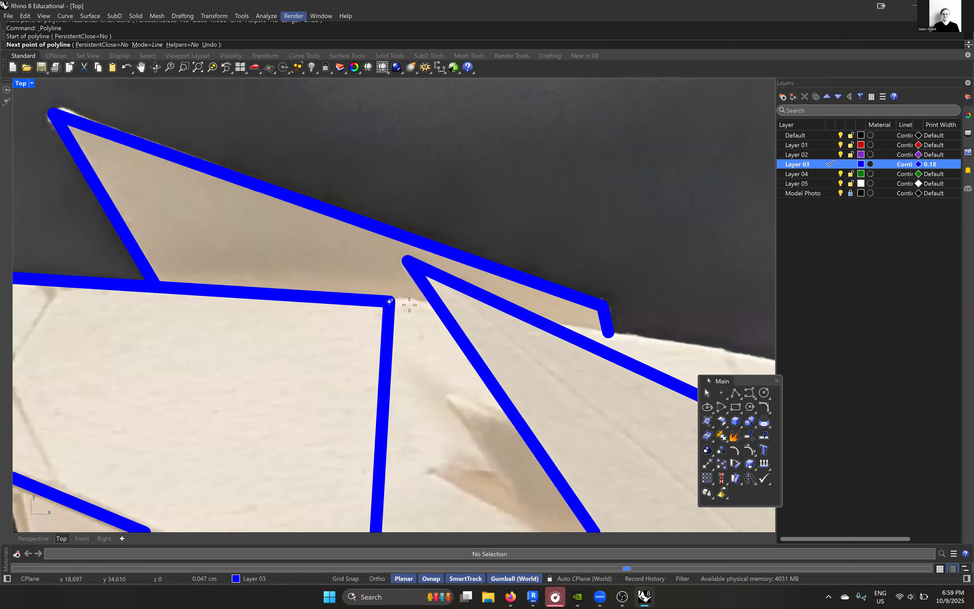
pyautogui.scroll(2, 481, 313)
pyautogui.click(492, 317)
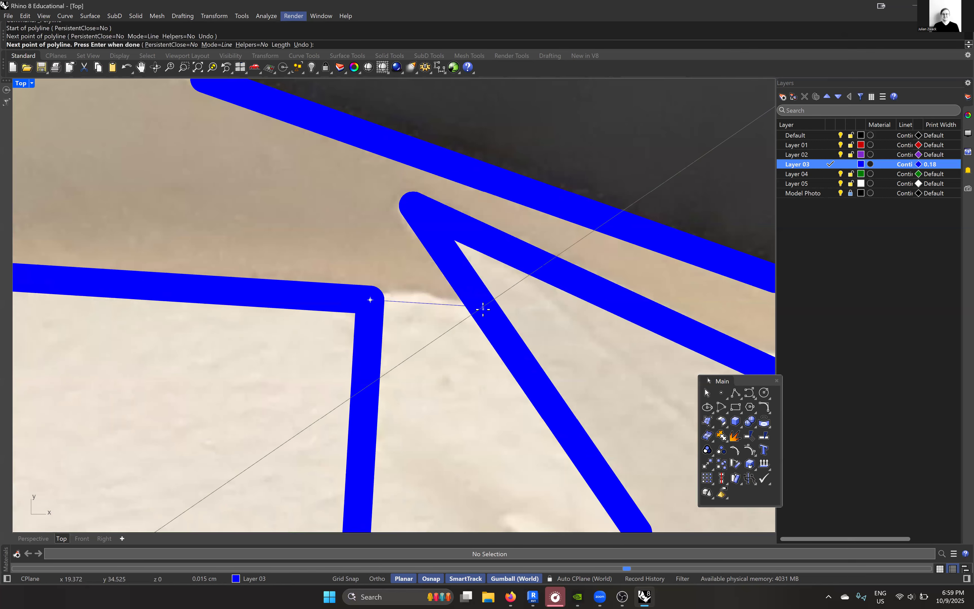
pyautogui.press('Return')
# - Trace the roof's top edge with a three-segment polyline from the fin's short end to the end panel's upper corner
pyautogui.scroll(-1, 468, 307)
pyautogui.scroll(-5, 466, 303)
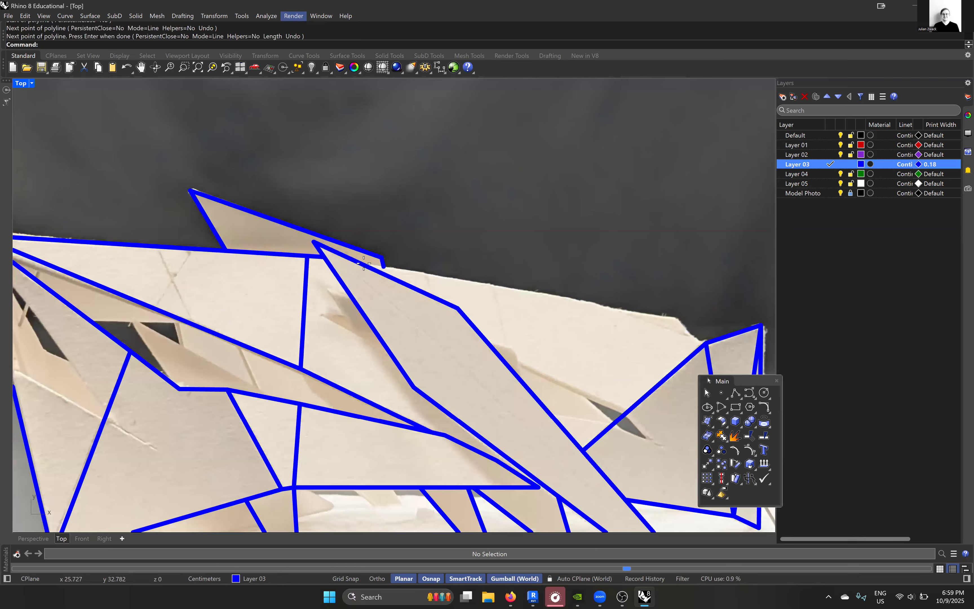
pyautogui.press('Return')
pyautogui.scroll(2, 382, 266)
pyautogui.click(390, 266)
pyautogui.scroll(-3, 391, 268)
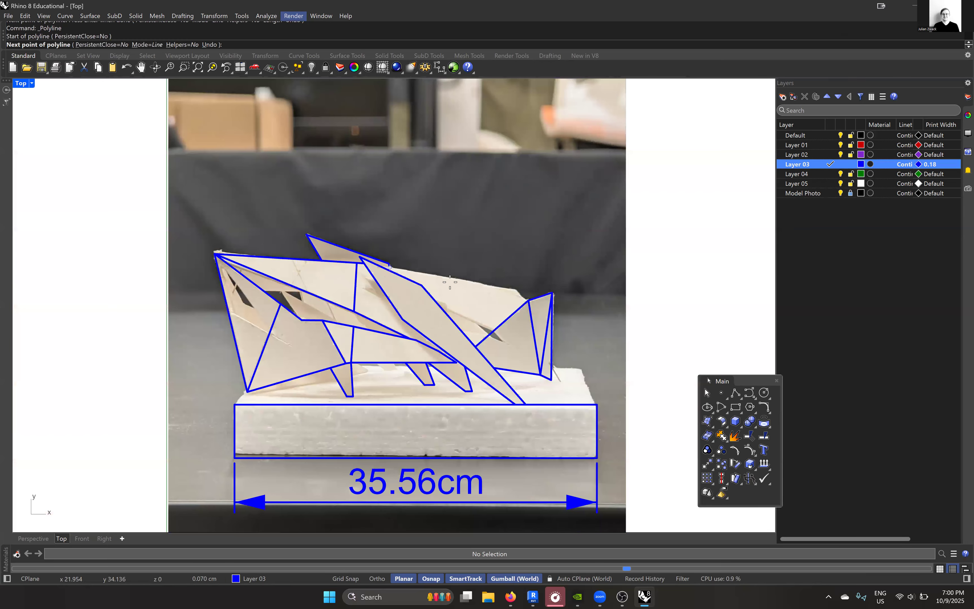
pyautogui.scroll(4, 410, 262)
pyautogui.click(413, 265)
pyautogui.click(550, 290)
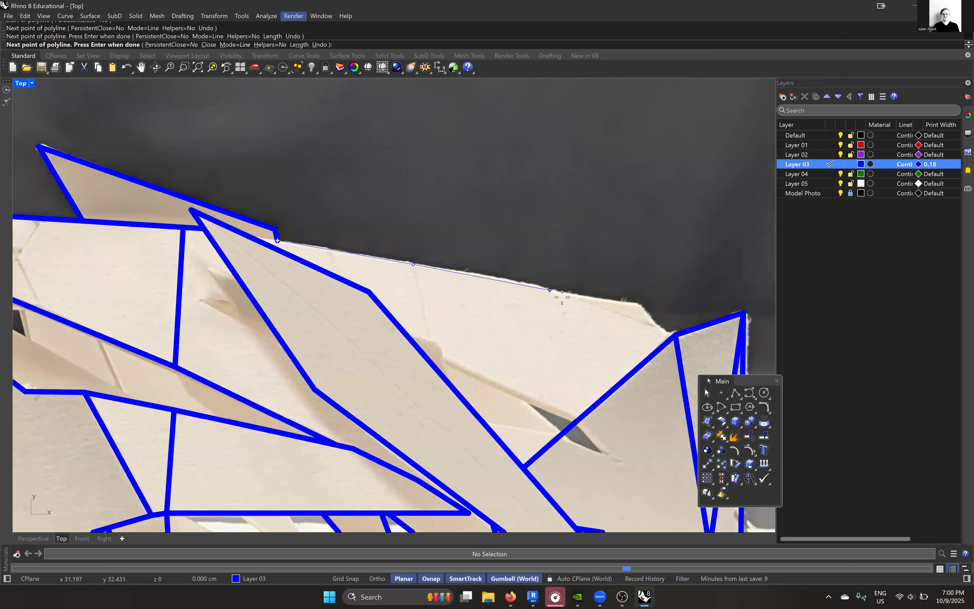
pyautogui.click(676, 335)
pyautogui.press('Return')
pyautogui.press('Return')
# - Trace the roof's projecting corner with a two-segment polyline from the top edge's last bend to the end panel's upper corner
pyautogui.click(550, 290)
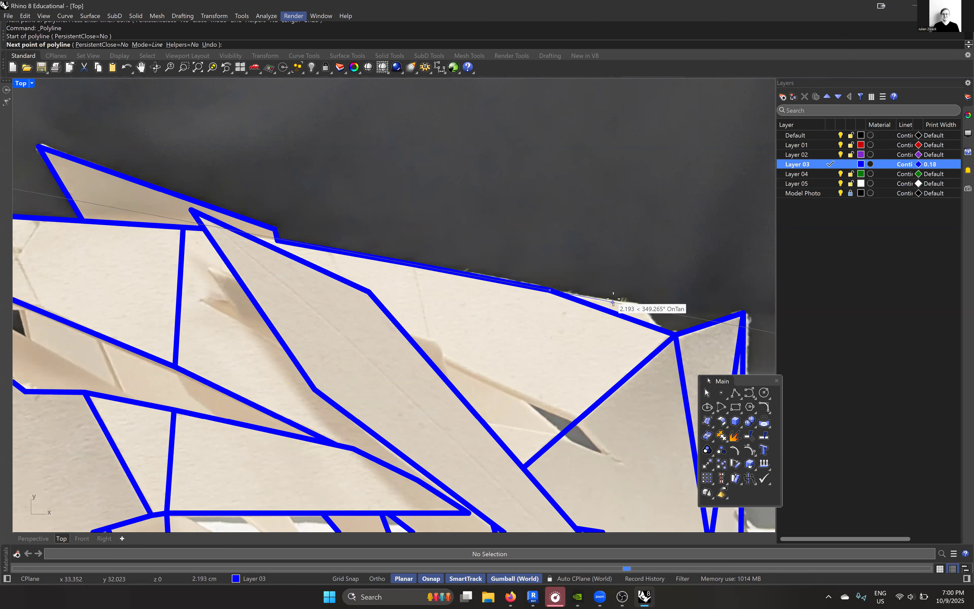
pyautogui.scroll(2, 613, 300)
pyautogui.click(668, 300)
pyautogui.scroll(-2, 519, 278)
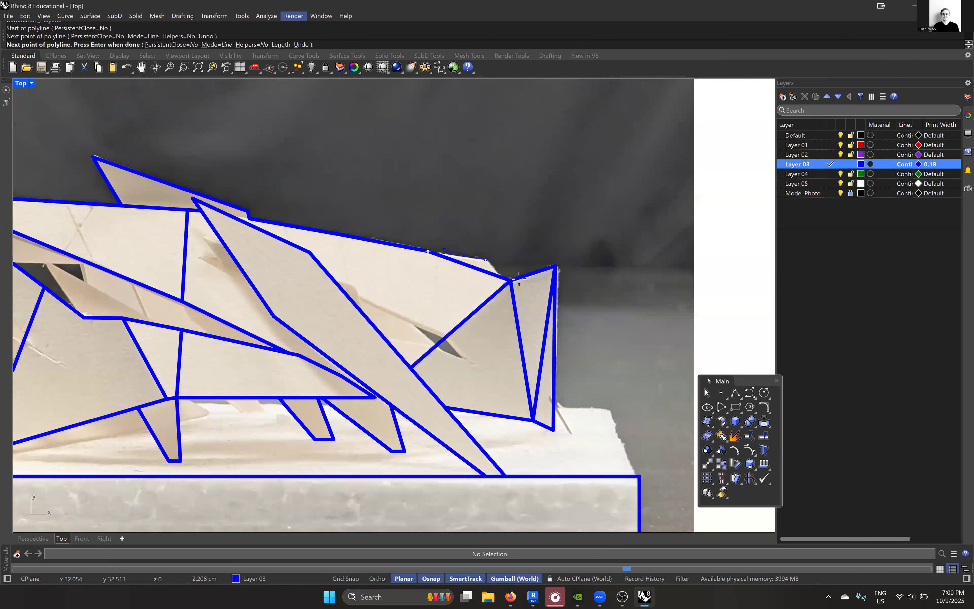
pyautogui.scroll(3, 511, 279)
pyautogui.click(511, 279)
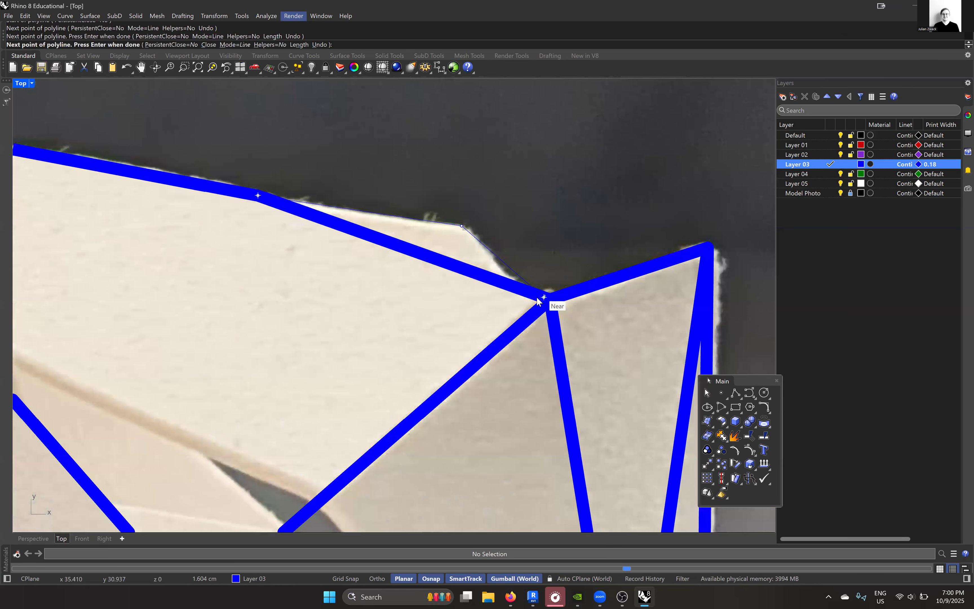
pyautogui.press('Return')
pyautogui.scroll(-5, 537, 297)
pyautogui.scroll(2, 225, 262)
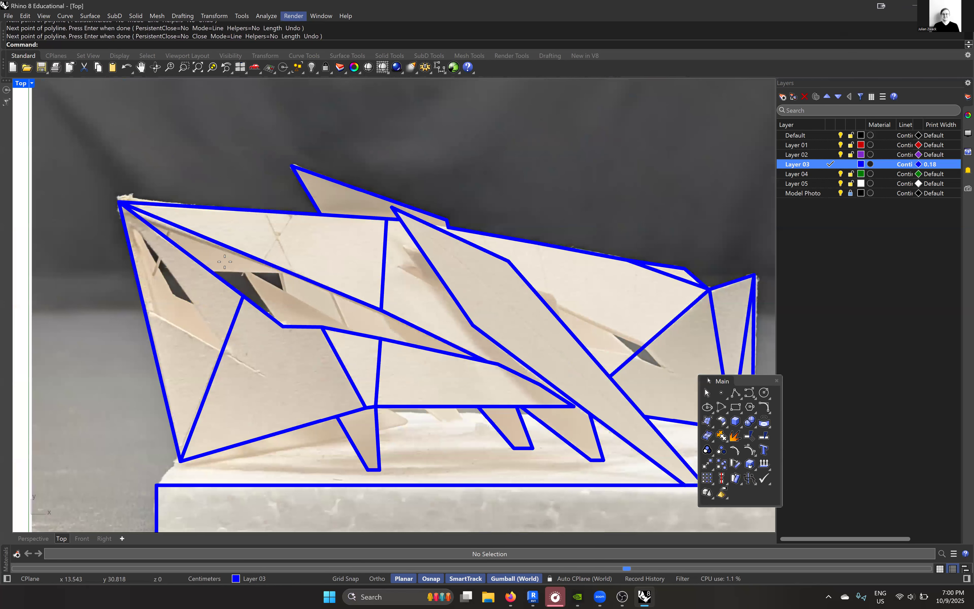
# - Trace the sloping flap in the upper opening with two lines from its tip, to the lower edge's first bend and further along that edge
pyautogui.scroll(6, 288, 291)
pyautogui.press('Return')
pyautogui.click(206, 252)
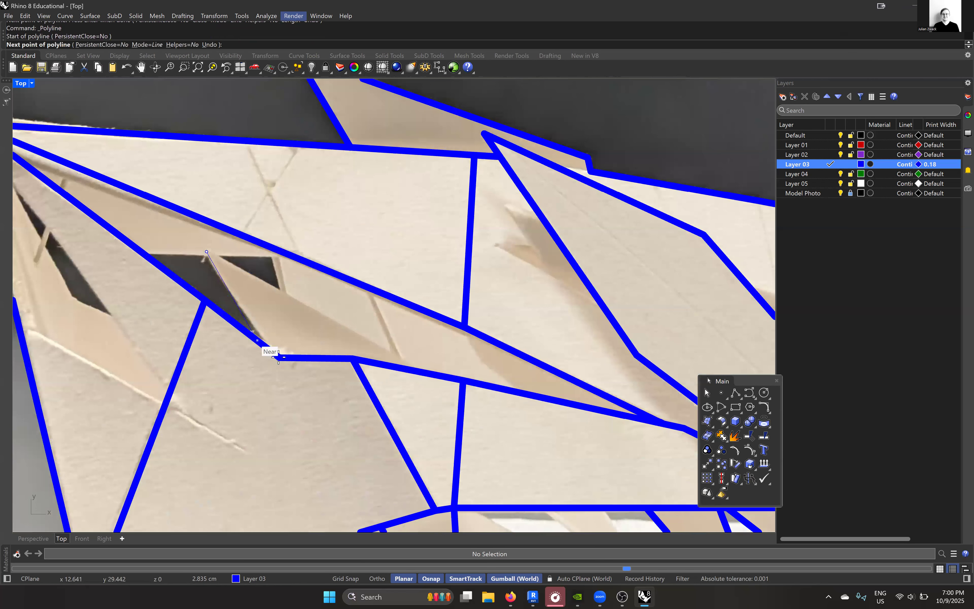
pyautogui.click(279, 357)
pyautogui.press('Return')
pyautogui.press('Return')
pyautogui.click(207, 251)
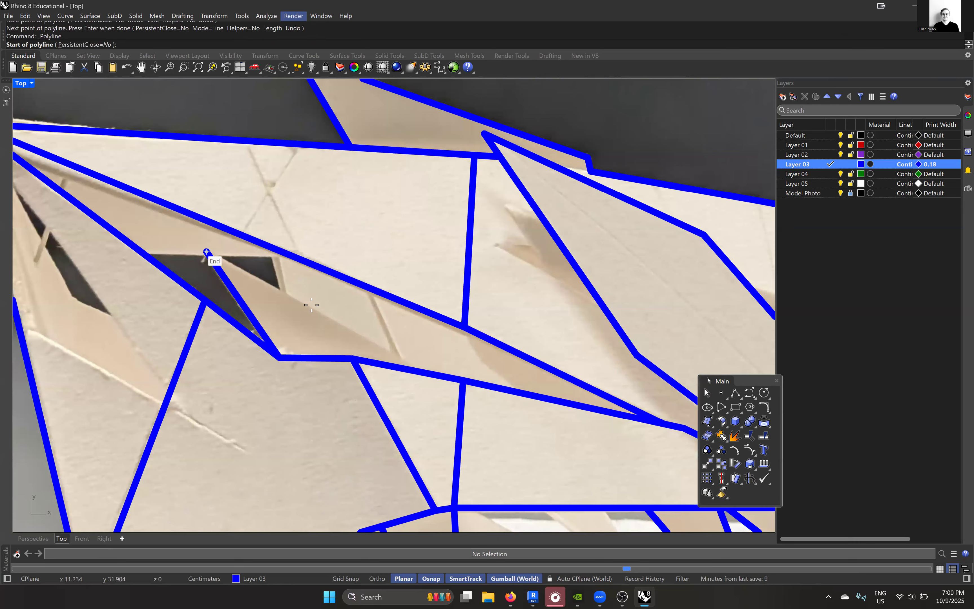
pyautogui.click(405, 368)
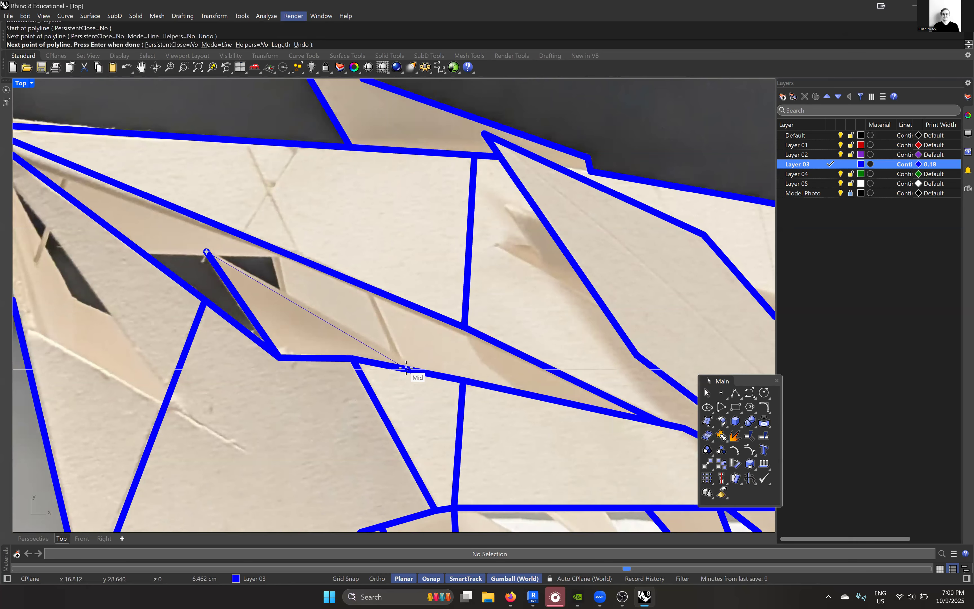
pyautogui.press('Return')
pyautogui.press('Return')
# - Trace the opening's short end edge and the crease beyond it with two lines between the long diagonal edge and the flap
pyautogui.click(283, 297)
pyautogui.click(274, 249)
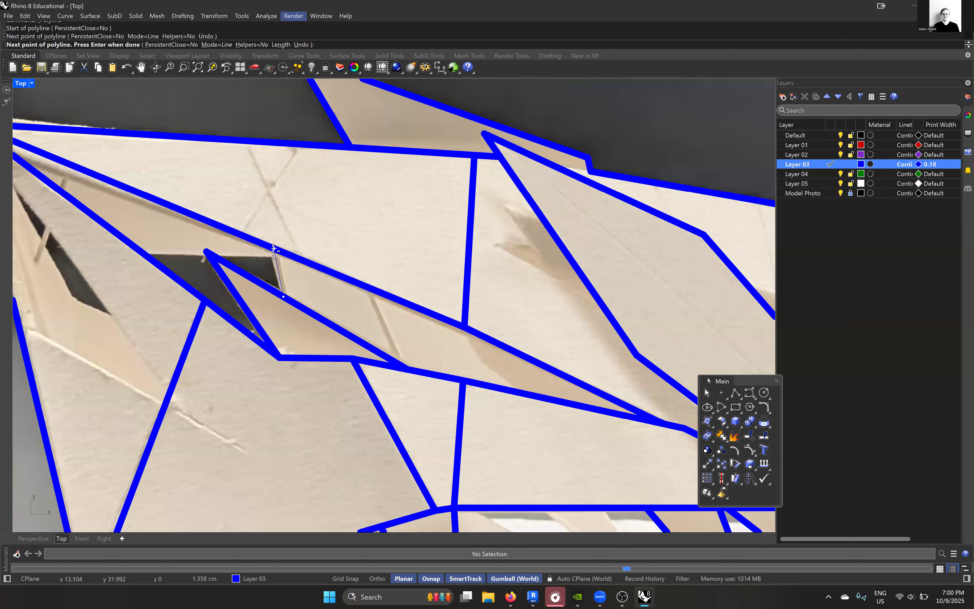
pyautogui.press('Return')
pyautogui.press('Return')
pyautogui.click(366, 289)
pyautogui.click(404, 367)
pyautogui.press('Return')
pyautogui.press('Return')
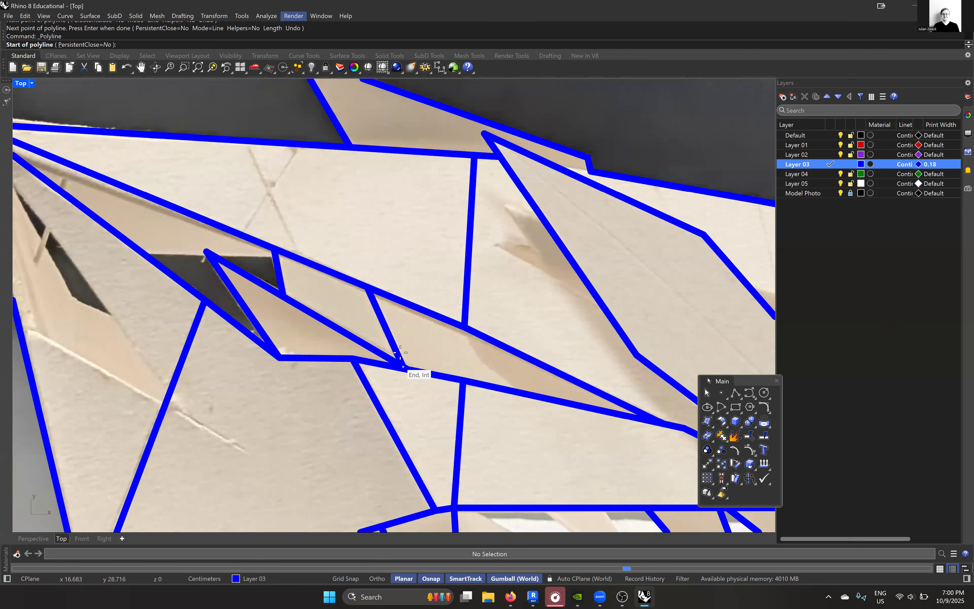
# - Trace the opening's top edge with a one-segment polyline from the lower diagonal edge to the short end edge
pyautogui.scroll(-1, 401, 353)
pyautogui.scroll(-3, 375, 343)
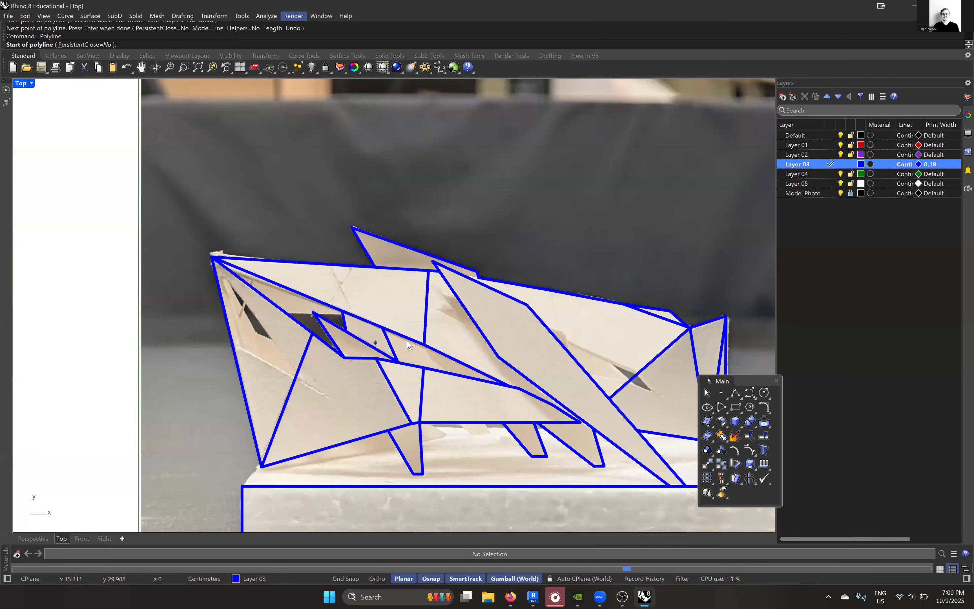
pyautogui.press('Return')
pyautogui.press('Return')
pyautogui.scroll(3, 294, 300)
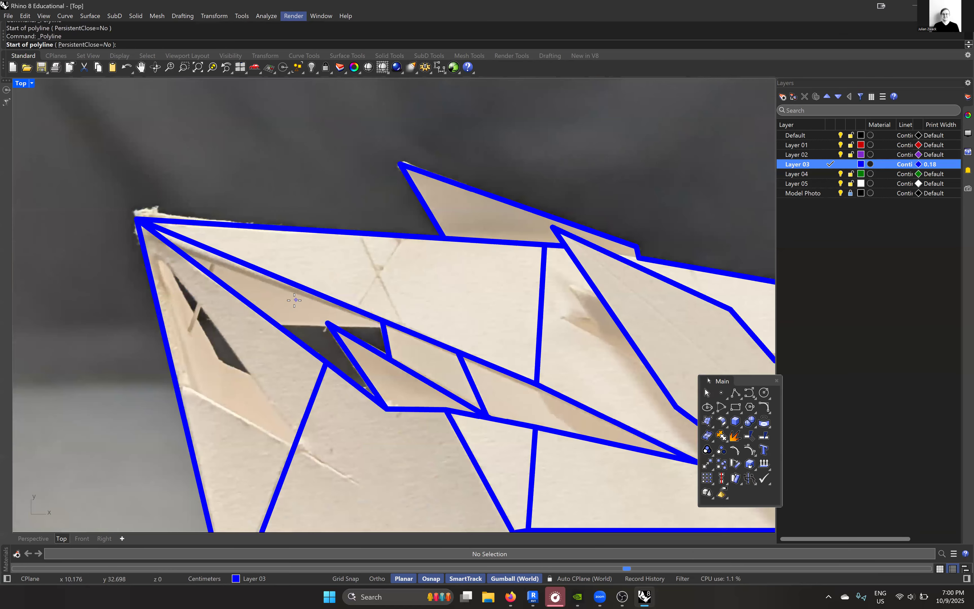
pyautogui.scroll(2, 294, 301)
pyautogui.click(275, 332)
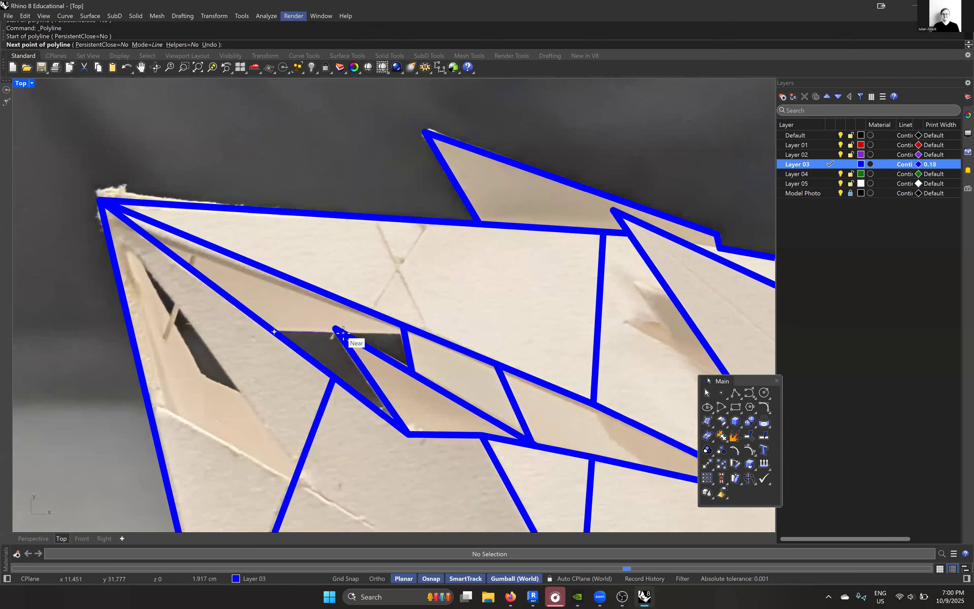
pyautogui.click(404, 335)
pyautogui.press('Return')
# - Trace the crease across the end panel with a one-segment polyline from the inner diagonal line to the panel's outer edge
pyautogui.scroll(5, 378, 355)
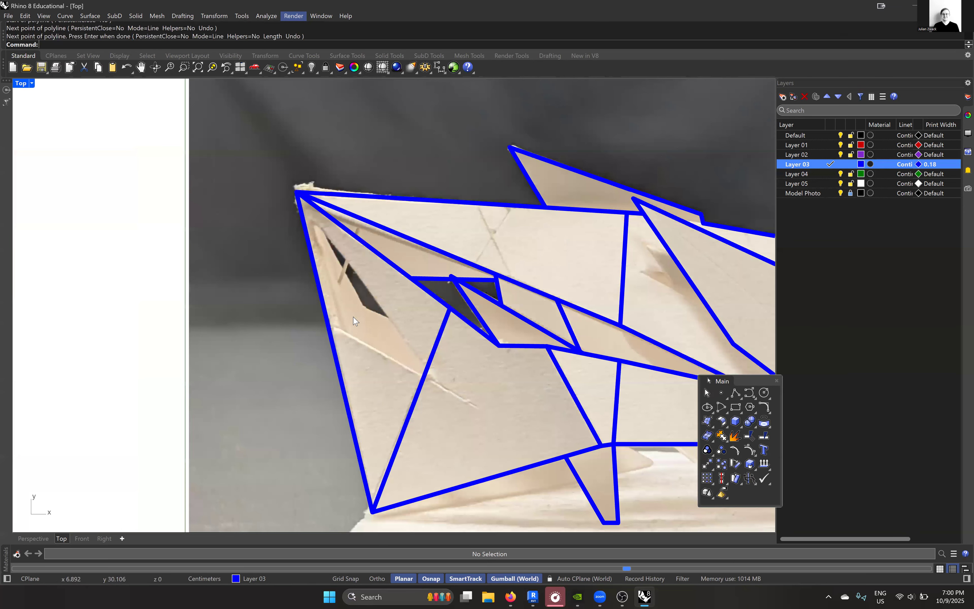
pyautogui.scroll(3, 362, 351)
pyautogui.press('Return')
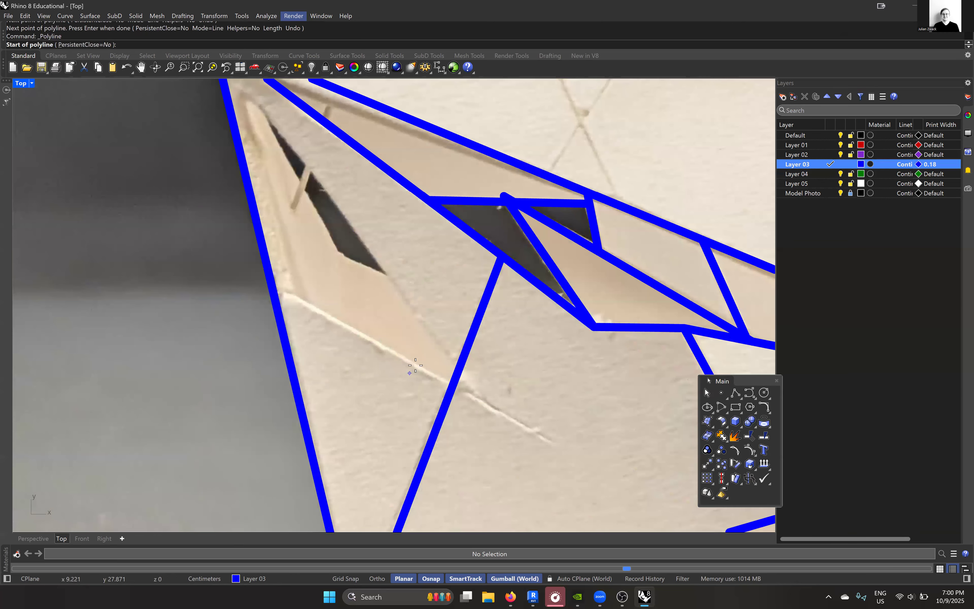
pyautogui.scroll(-3, 423, 366)
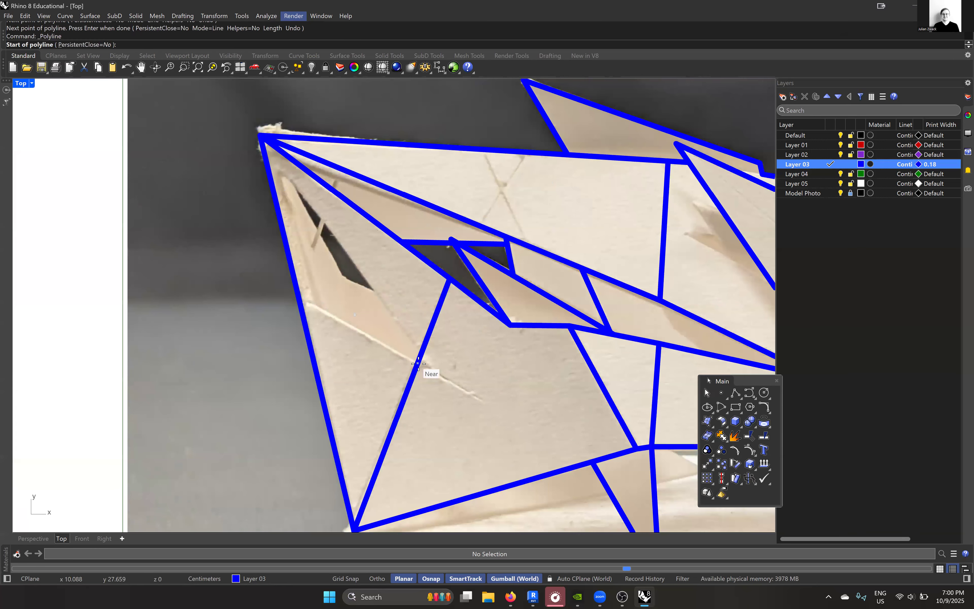
pyautogui.click(417, 363)
pyautogui.click(299, 300)
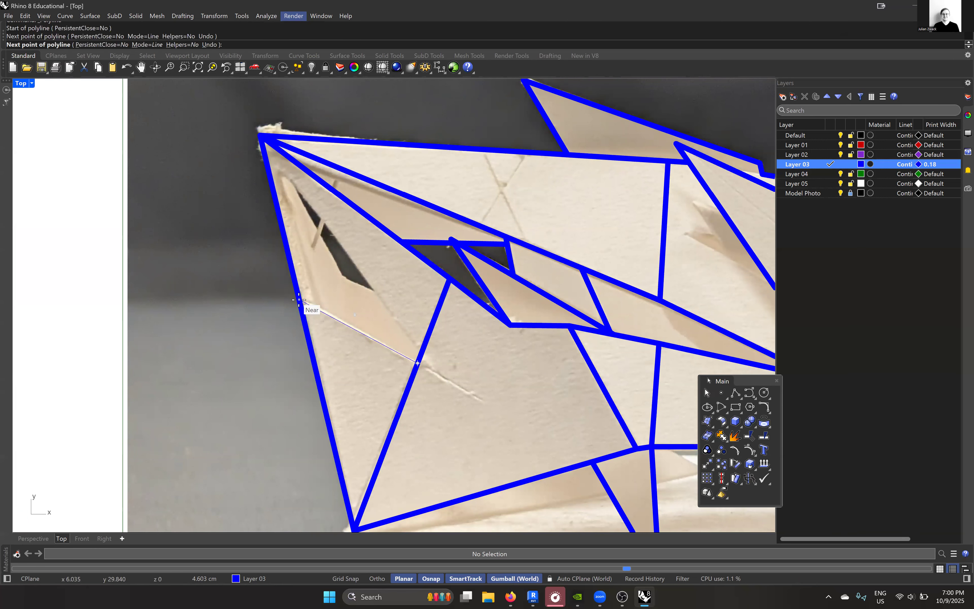
pyautogui.press('Return')
pyautogui.press('Return')
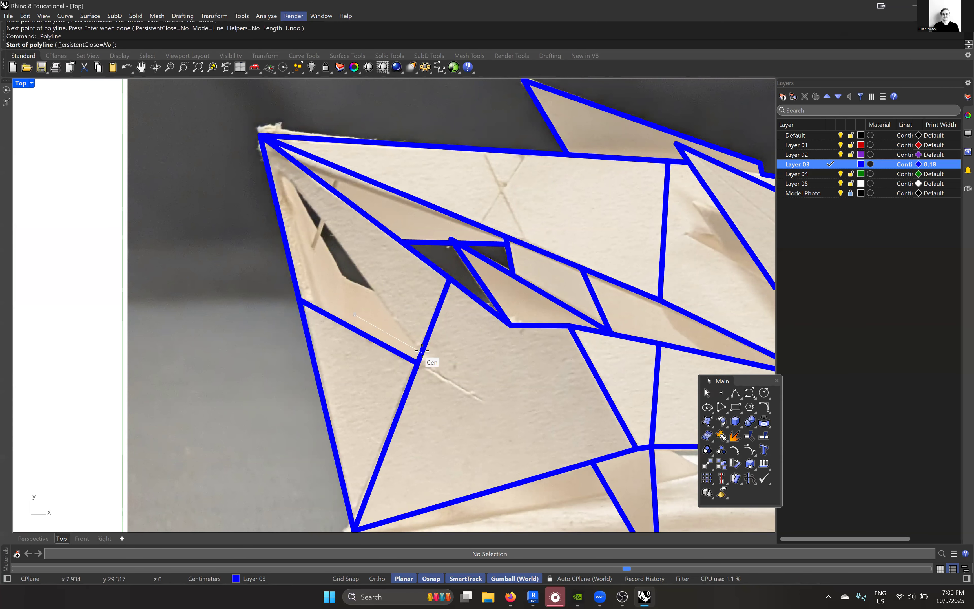
# - Trace the narrow opening above the crease with a two-segment polyline from the inner diagonal line to its upper tip and back to the crease
pyautogui.click(422, 352)
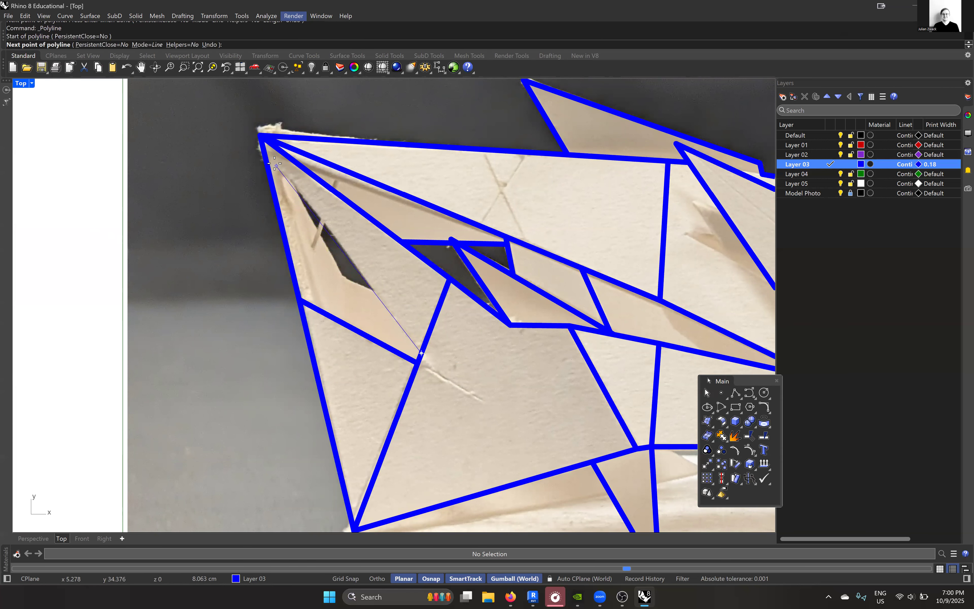
pyautogui.scroll(1, 287, 166)
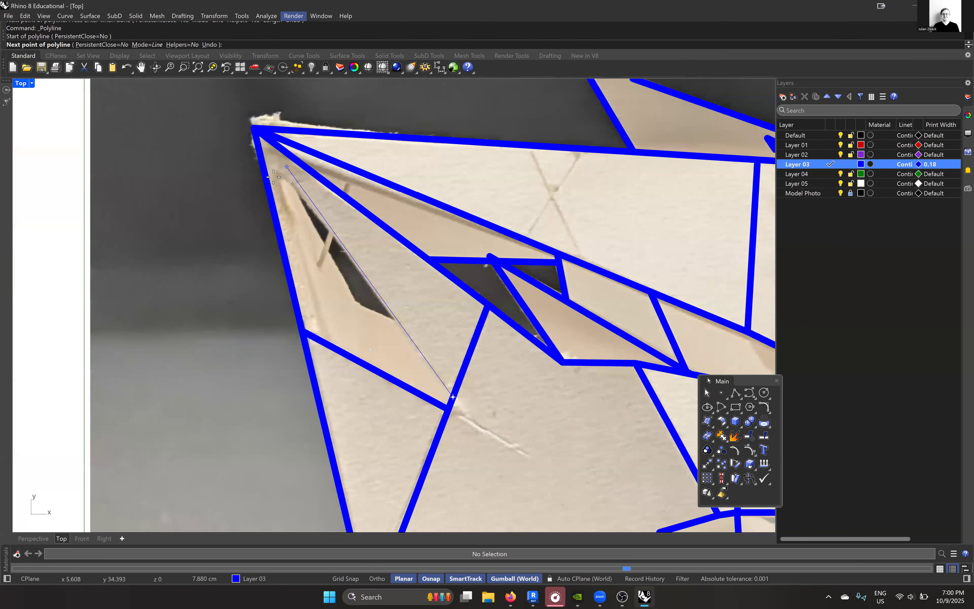
pyautogui.click(279, 173)
pyautogui.scroll(-2, 263, 186)
pyautogui.click(303, 284)
pyautogui.press('Return')
pyautogui.scroll(-2, 302, 267)
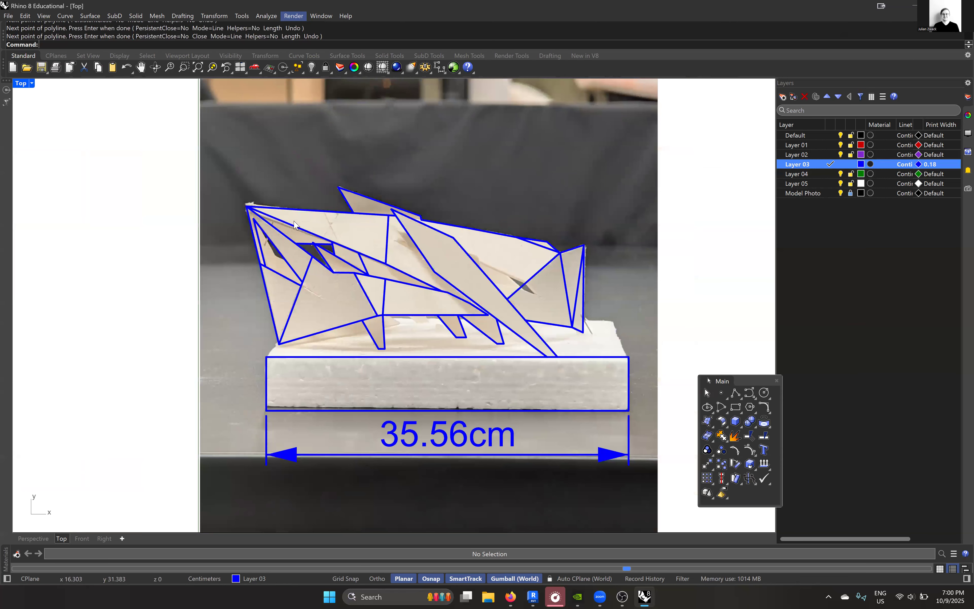
# - Trace the lower edge of the sliver under the large panel with a line from the panel's lowest corner to the first leg
pyautogui.scroll(2, 294, 225)
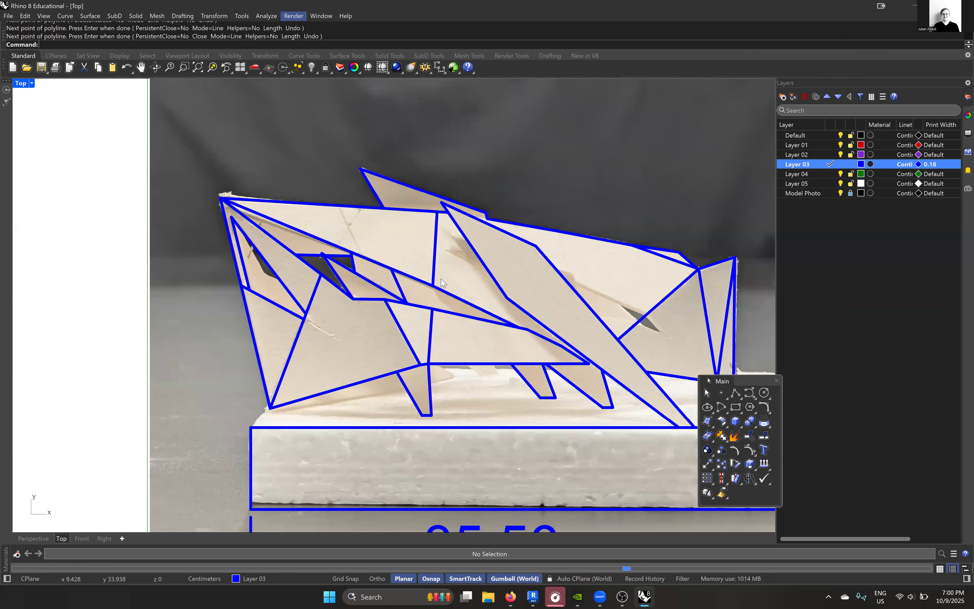
pyautogui.scroll(-2, 443, 284)
pyautogui.scroll(-1, 486, 296)
pyautogui.scroll(5, 453, 307)
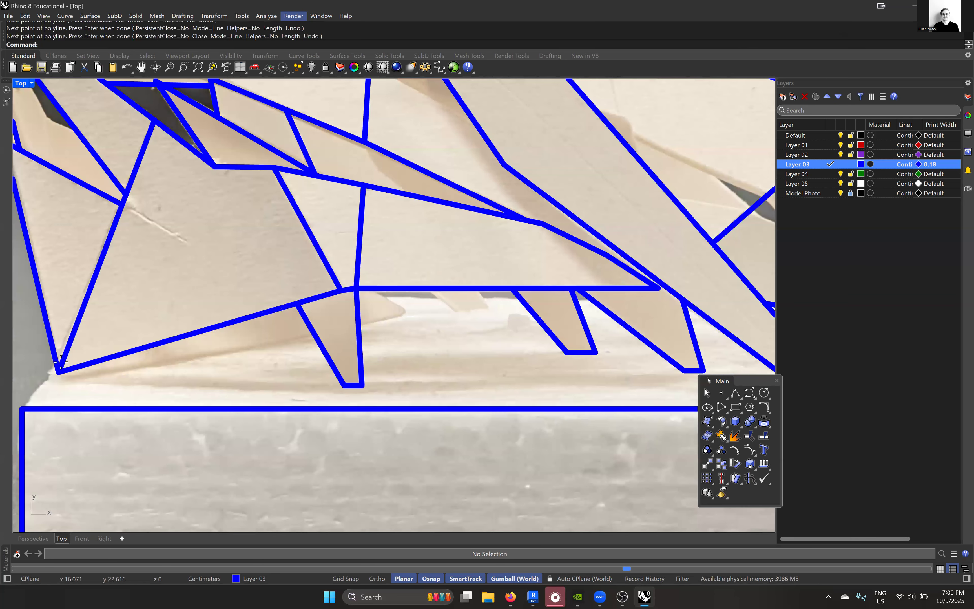
pyautogui.press('Return')
pyautogui.click(59, 373)
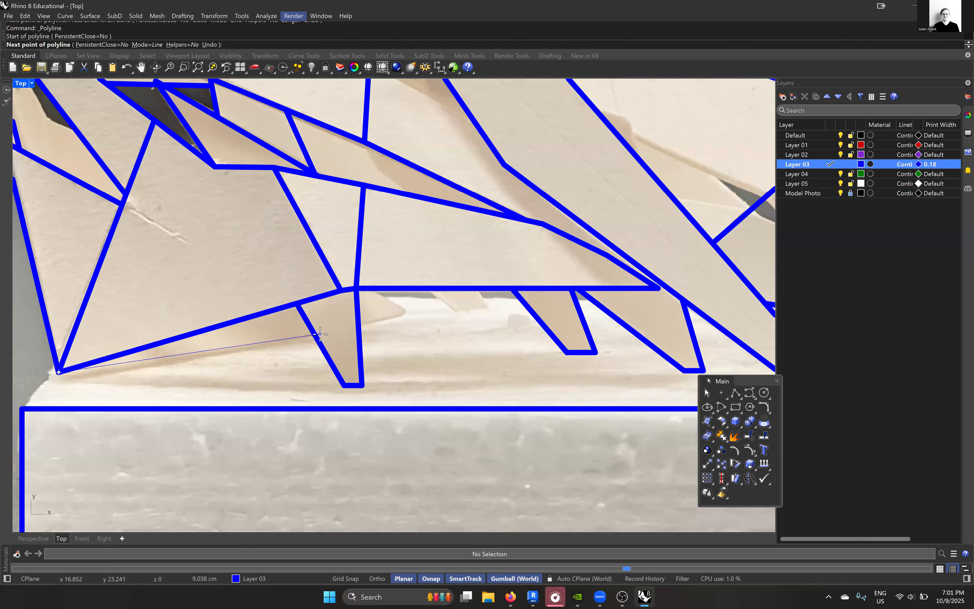
pyautogui.click(317, 334)
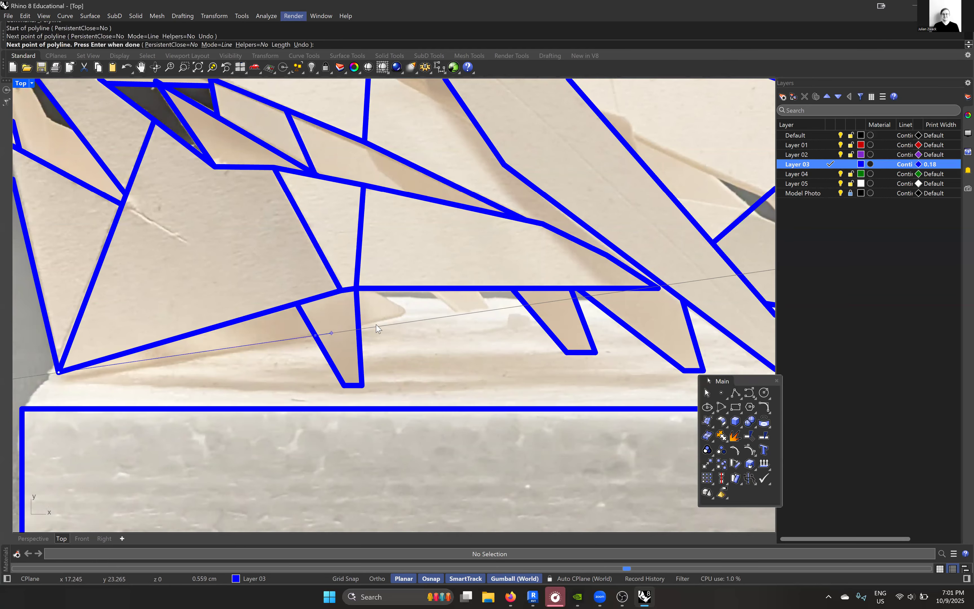
pyautogui.scroll(2, 361, 324)
pyautogui.press('Return')
pyautogui.press('Return')
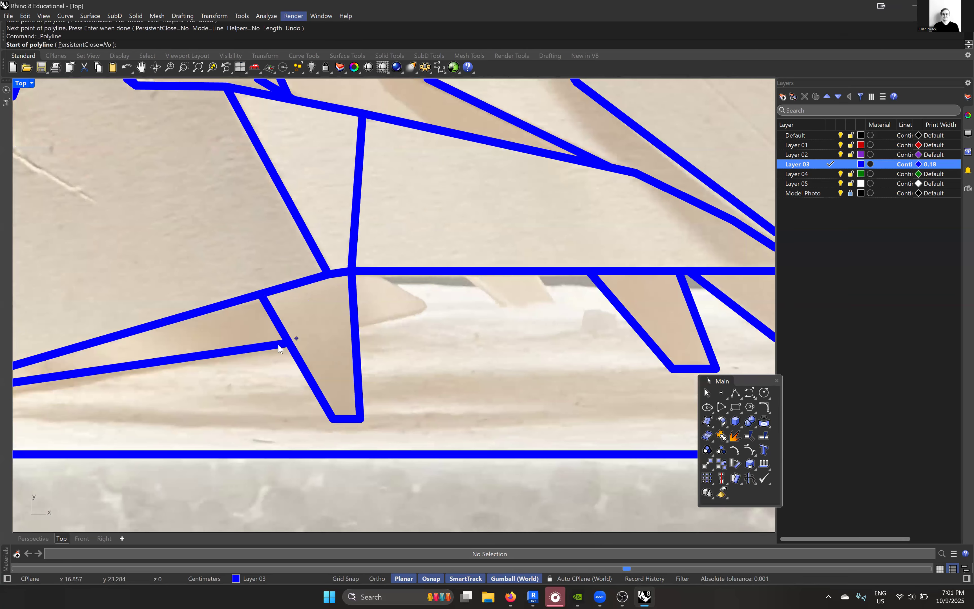
# - Extend the sliver's lower edge line through the first leg to the far end of the tip showing behind it
pyautogui.press('Escape')
pyautogui.click(280, 346)
pyautogui.scroll(-3, 303, 339)
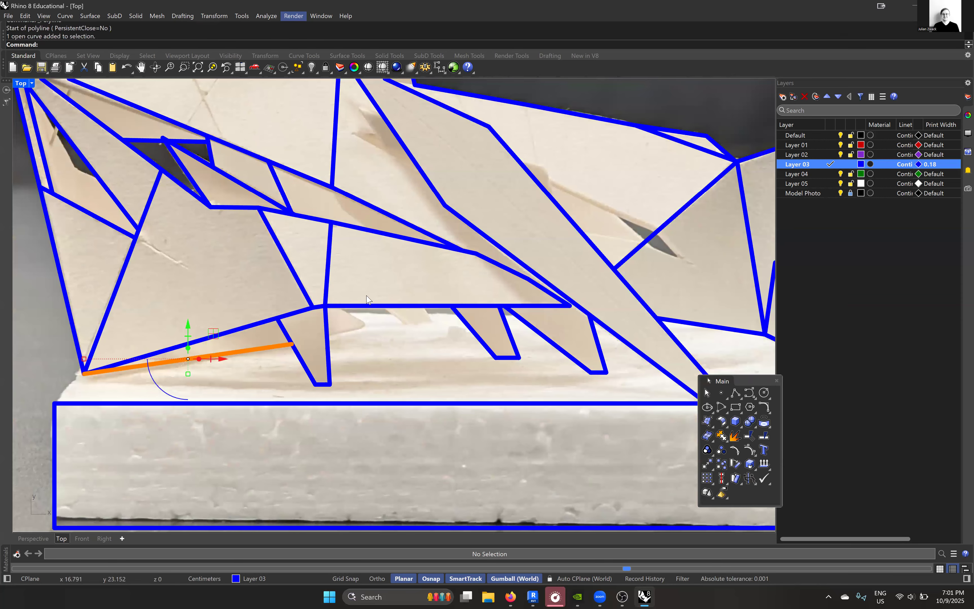
pyautogui.scroll(2, 373, 300)
pyautogui.write('extend')
pyautogui.press('Return')
pyautogui.click(368, 317)
pyautogui.scroll(4, 499, 295)
pyautogui.click(497, 293)
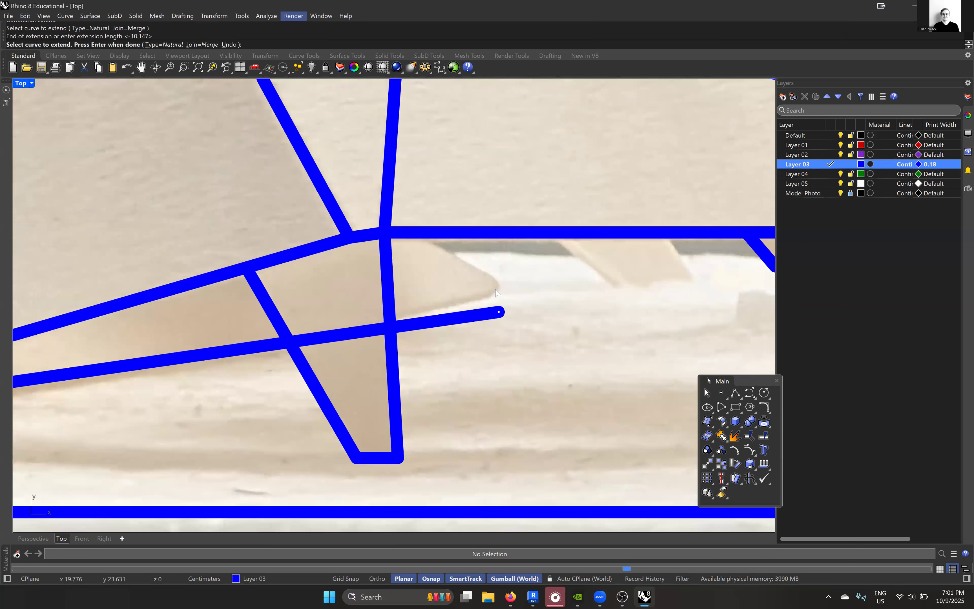
pyautogui.scroll(-5, 498, 303)
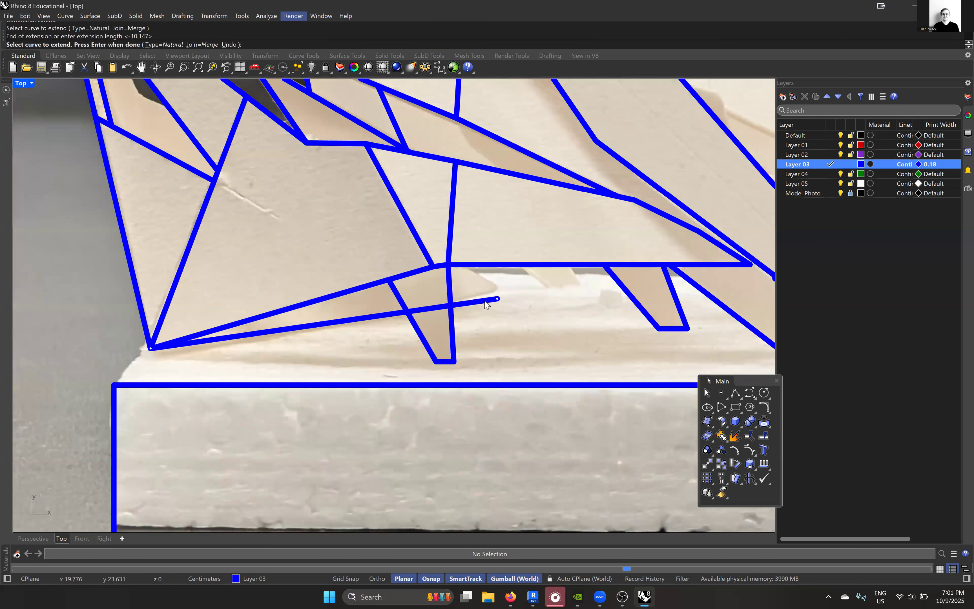
pyautogui.press('Return')
# - Rotate the extended line about the panel's lowest corner by about 1.6° so it follows the photographed edge
pyautogui.click(485, 301)
pyautogui.write('Rotate')
pyautogui.press('Return')
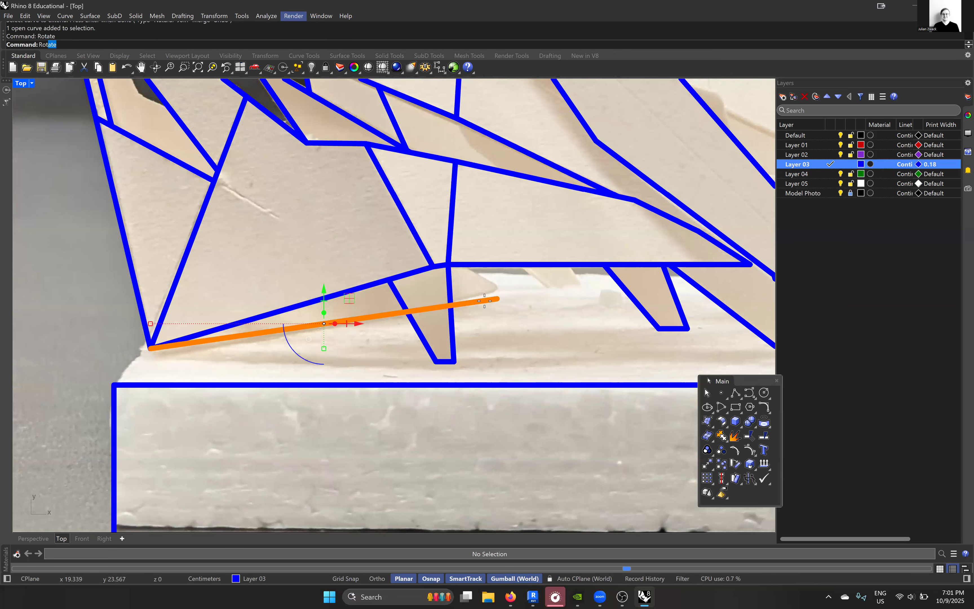
pyautogui.click(150, 348)
pyautogui.scroll(2, 498, 300)
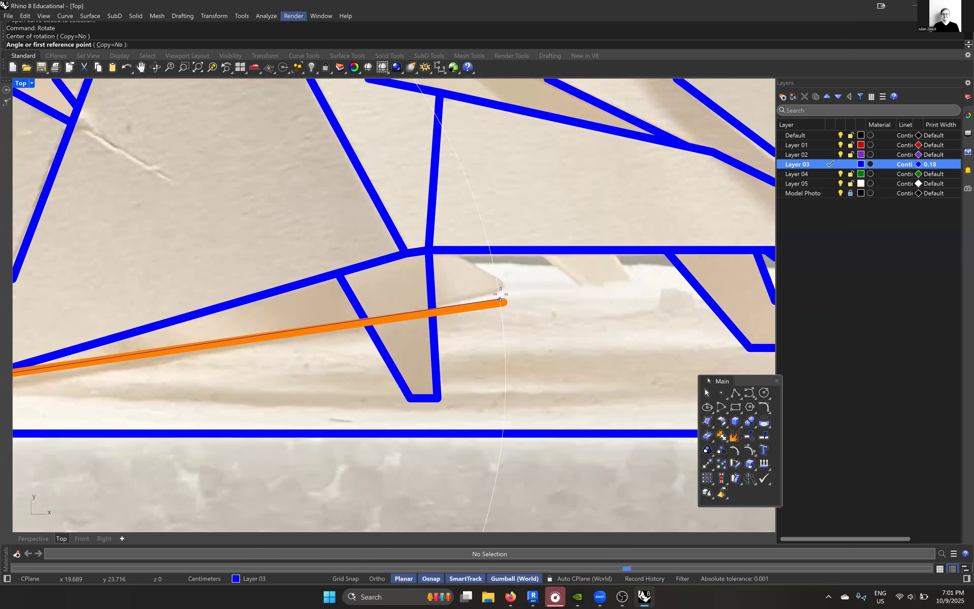
pyautogui.click(501, 301)
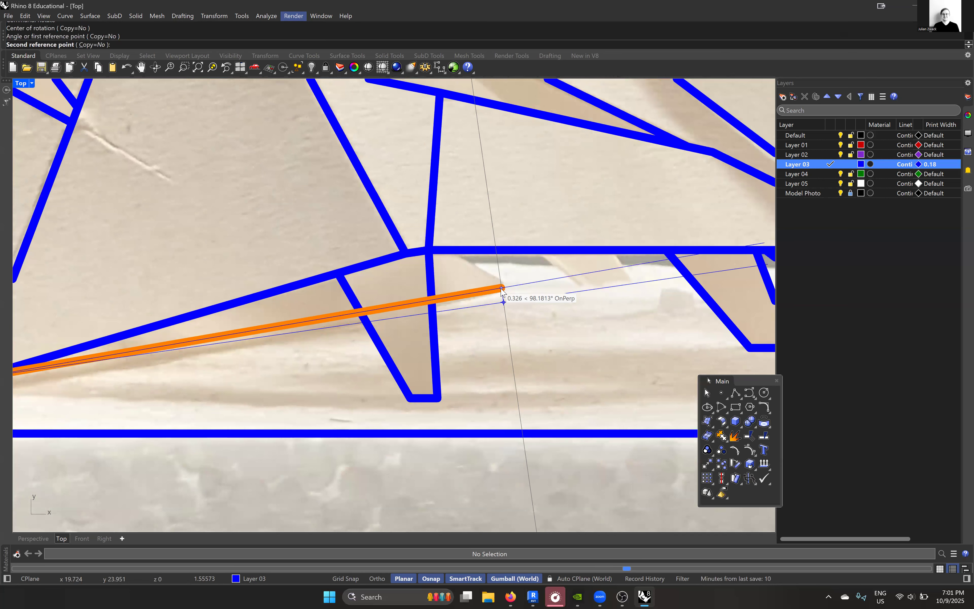
pyautogui.click(501, 288)
pyautogui.scroll(-2, 515, 289)
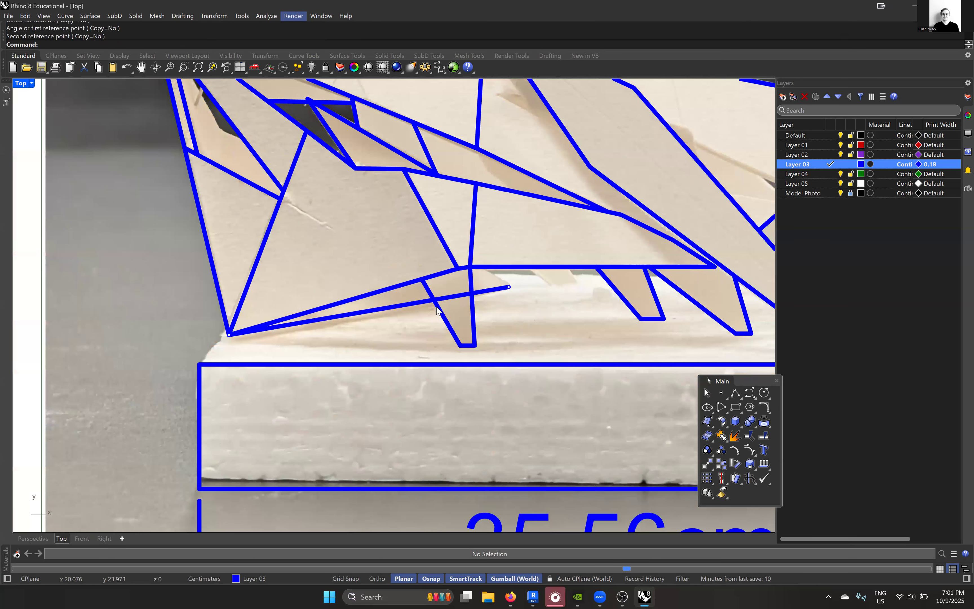
# - Trim away the part of the rotated line that crosses the first leg, using the leg's sides as cutting edges
pyautogui.scroll(-4, 370, 308)
pyautogui.scroll(6, 429, 306)
pyautogui.moveTo(428, 337); pyautogui.dragTo(270, 273)
pyautogui.hotkey('ctrl', 't')
pyautogui.scroll(8, 297, 284)
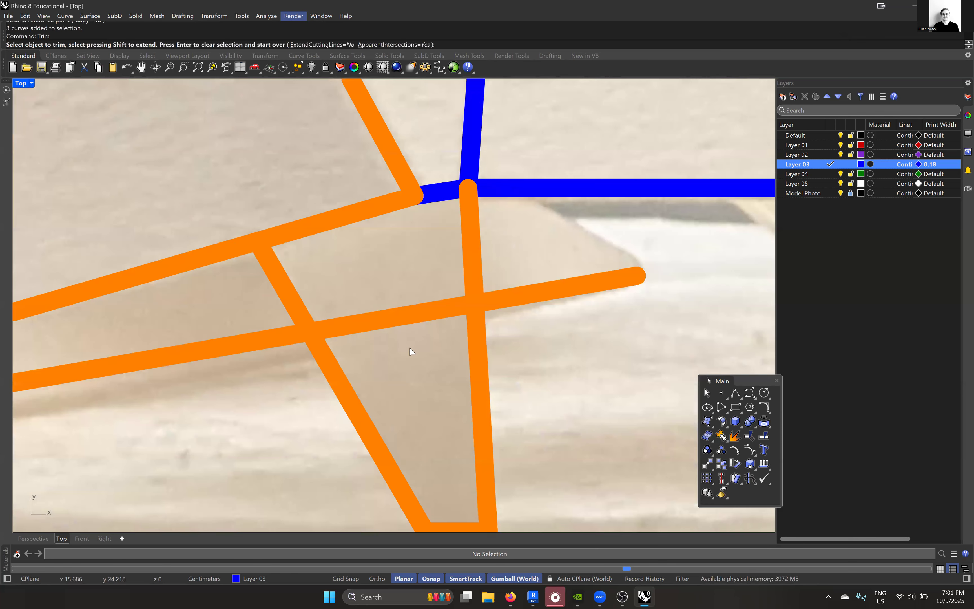
pyautogui.moveTo(423, 355); pyautogui.dragTo(359, 262)
pyautogui.scroll(-7, 361, 277)
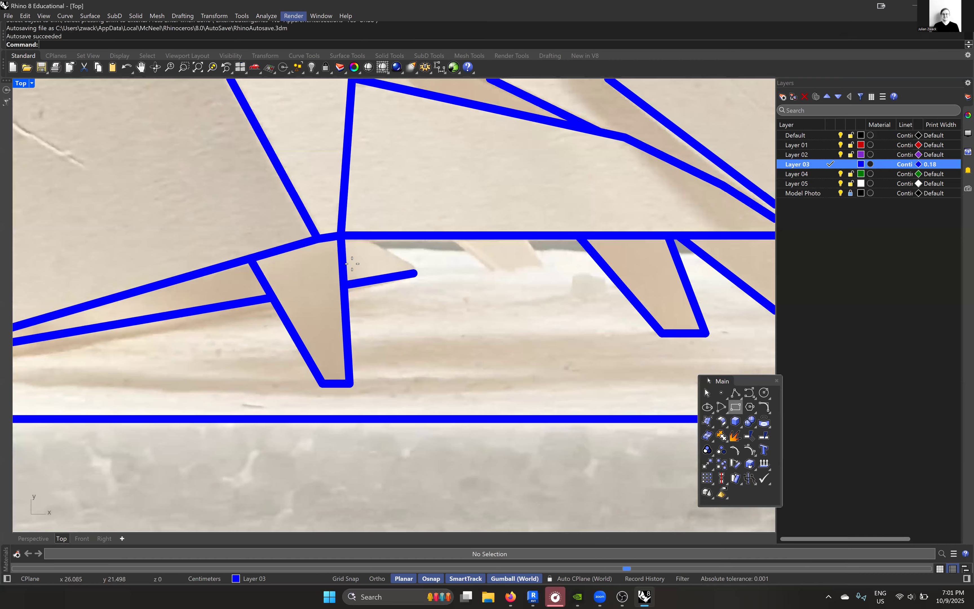
# - Trace the upper edge of the tip behind the first leg with a line from its point to the panel's bottom edge
pyautogui.scroll(8, 353, 264)
pyautogui.click(488, 285)
pyautogui.click(373, 203)
pyautogui.press('Return')
# - Extend the upper end of the tip's short edge line to meet the panel's bottom edge
pyautogui.click(392, 221)
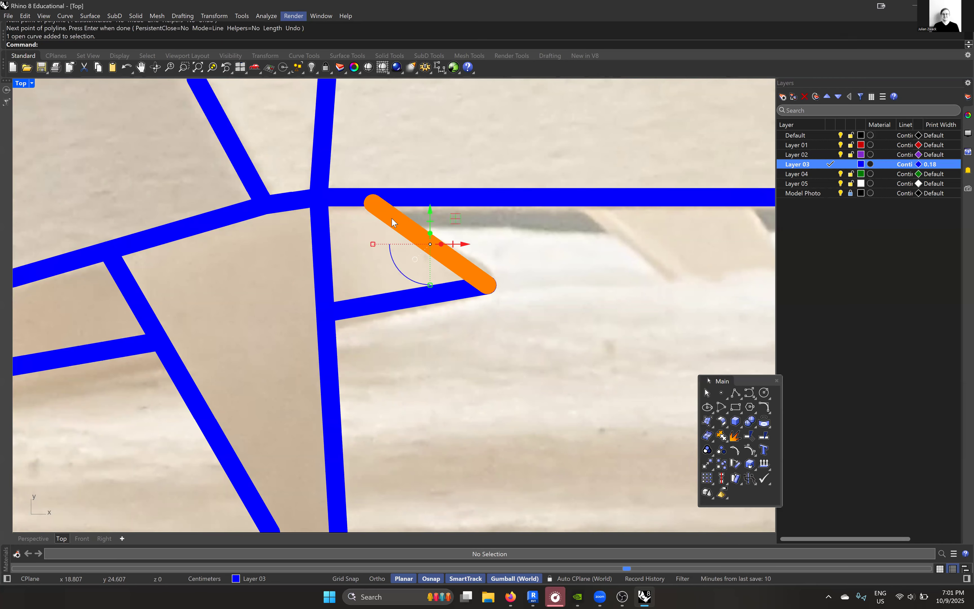
pyautogui.write('Extend')
pyautogui.press('Return')
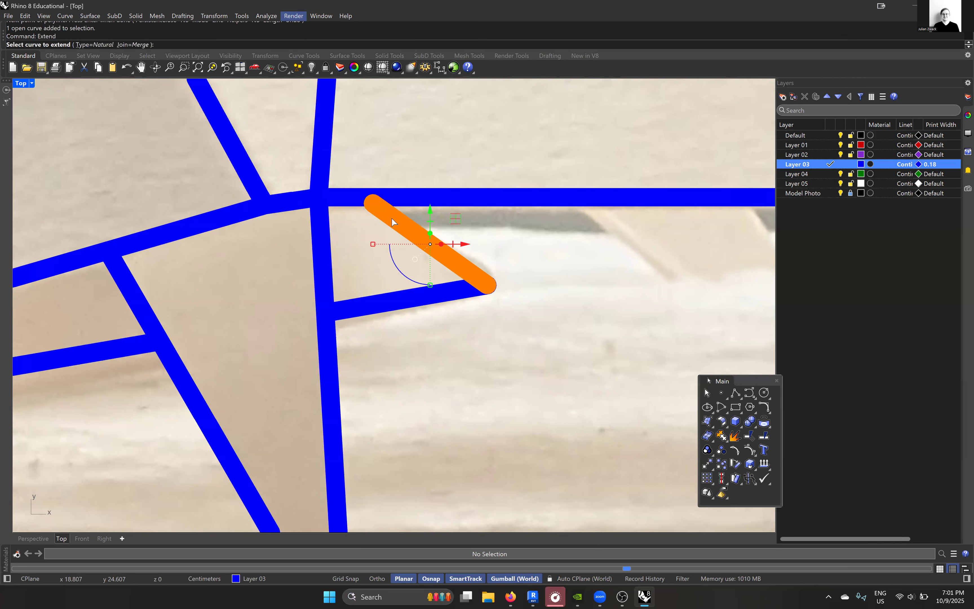
pyautogui.click(393, 221)
pyautogui.click(371, 203)
pyautogui.scroll(-3, 372, 203)
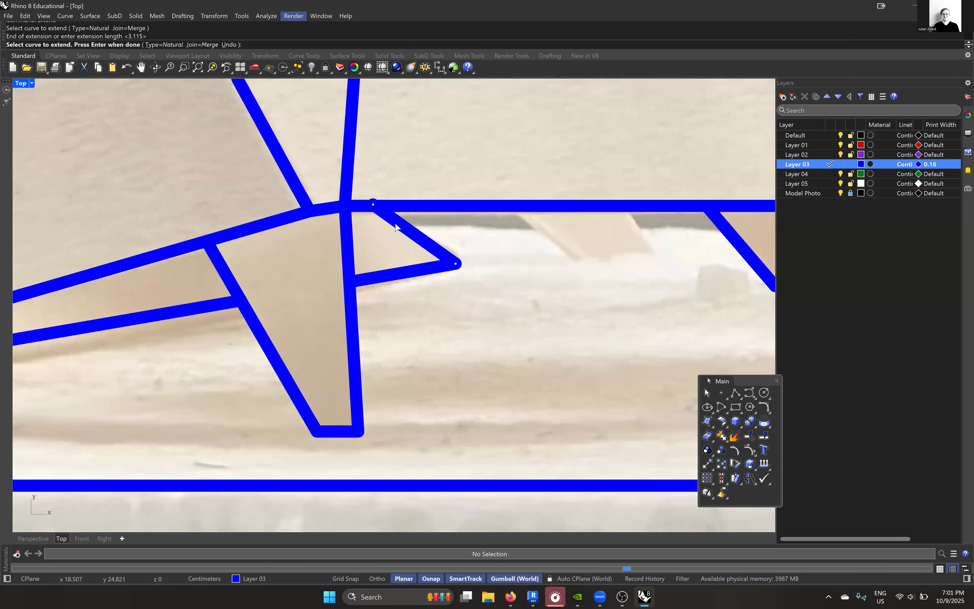
pyautogui.press('Return')
# - Trace the short leg just past the tip with a polyline from the panel's bottom edge, around a horizontal foot, and back to that edge
pyautogui.scroll(-10, 396, 229)
pyautogui.scroll(5, 602, 403)
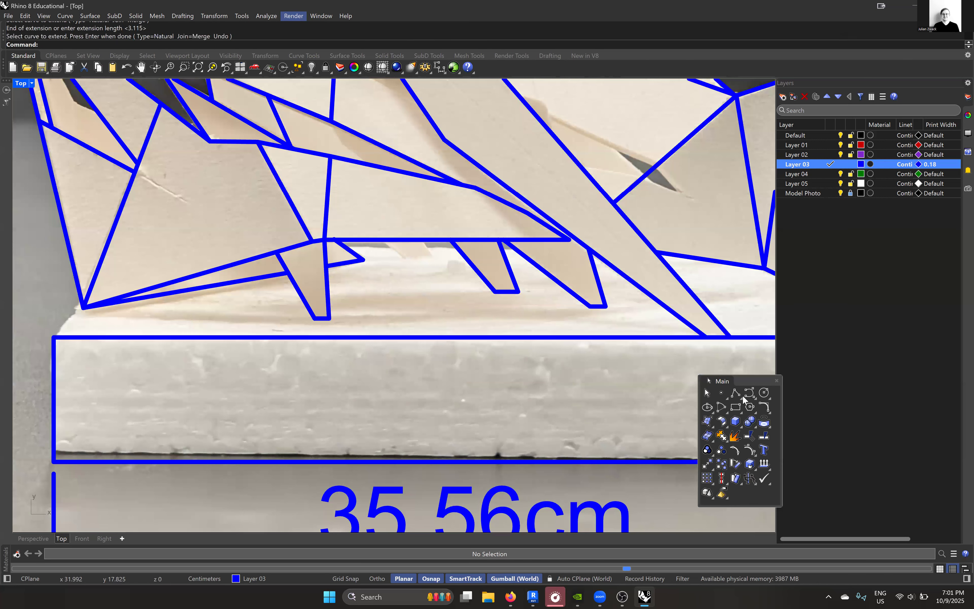
pyautogui.scroll(15, 402, 251)
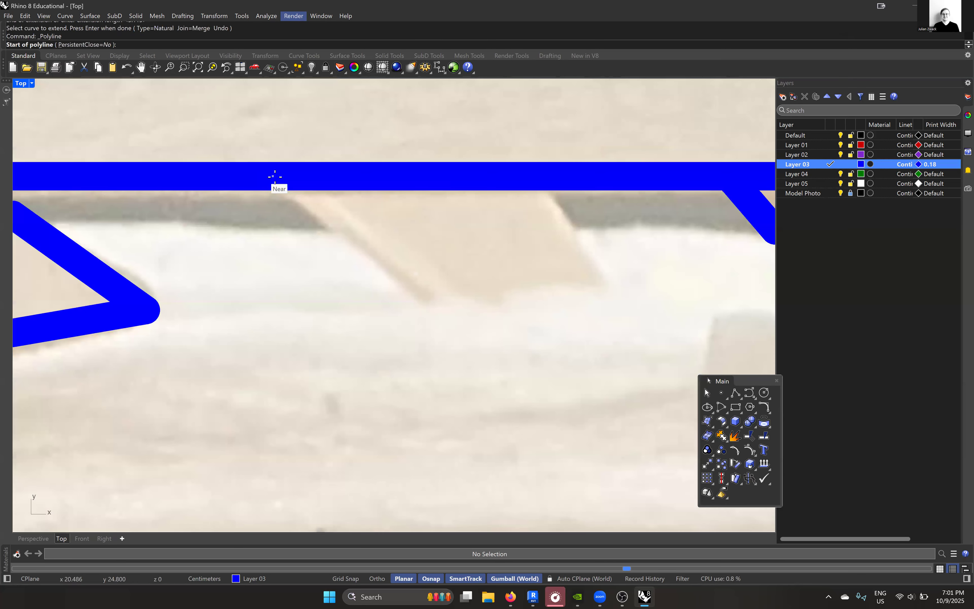
pyautogui.click(283, 175)
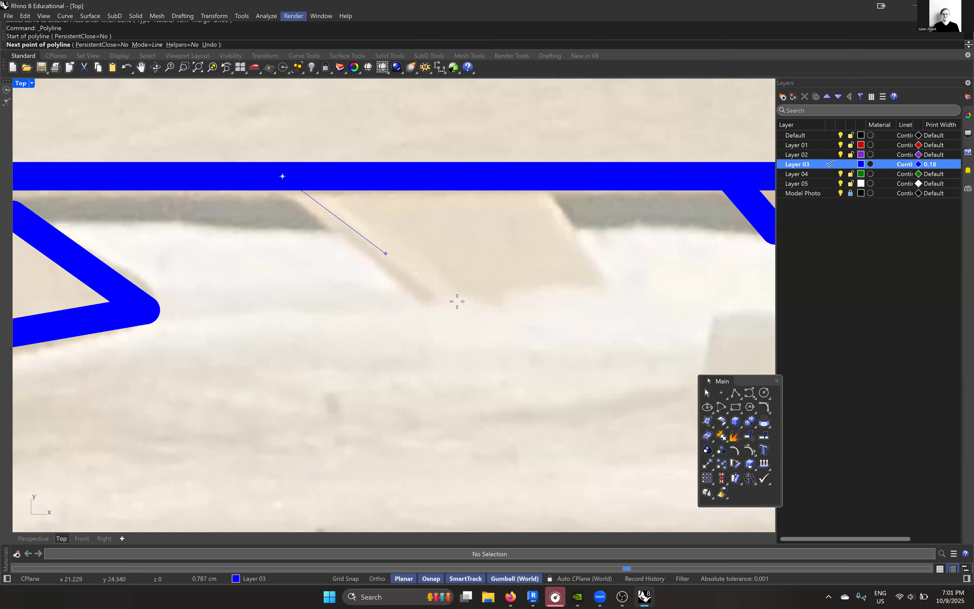
pyautogui.click(429, 307)
pyautogui.press('shift')
pyautogui.keyDown('shift'); pyautogui.click(611, 283); pyautogui.keyUp('shift')
pyautogui.click(532, 176)
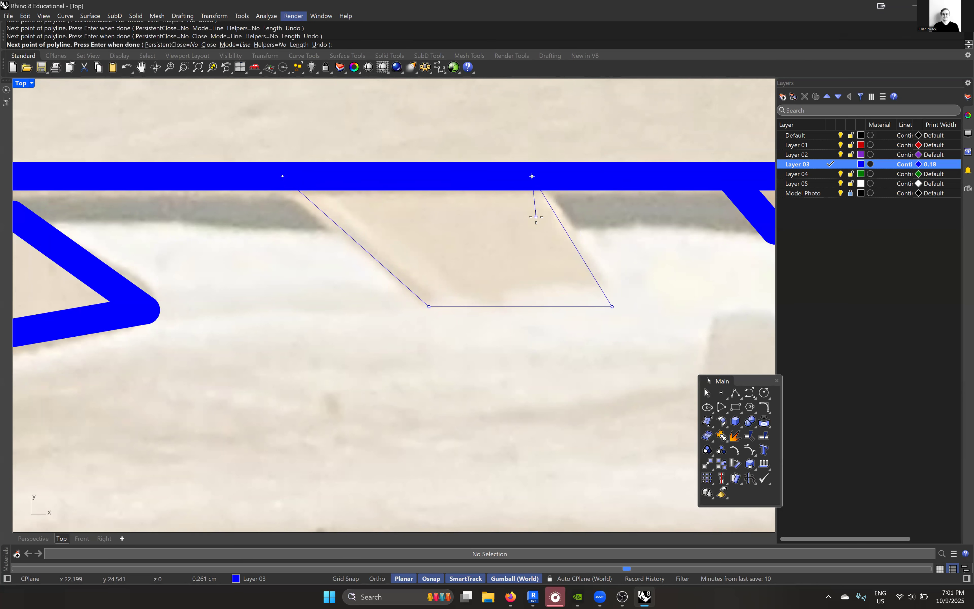
pyautogui.press('Return')
pyautogui.scroll(-15, 396, 234)
pyautogui.scroll(8, 427, 224)
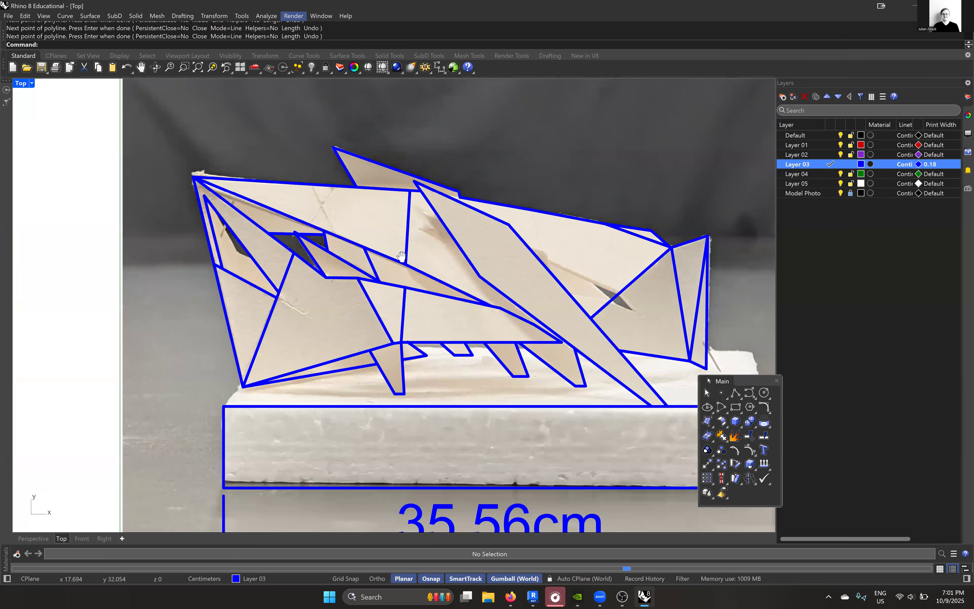
# - Start a polyline on the large diagonal beam's edge and trace the lower edge of the dark slit across the fold line to its pointed end
pyautogui.press('Return')
pyautogui.scroll(6, 565, 277)
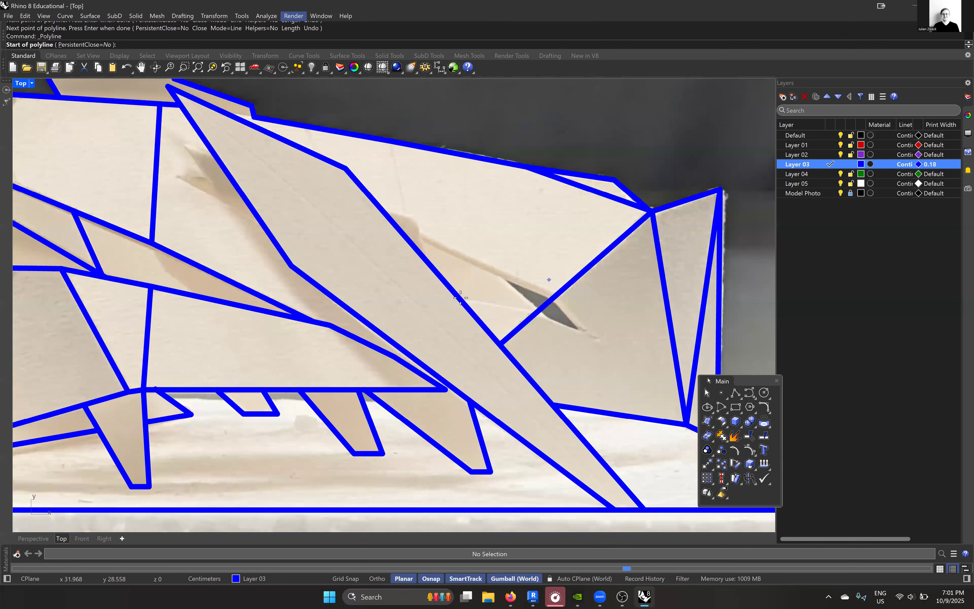
pyautogui.click(459, 301)
pyautogui.scroll(10, 522, 313)
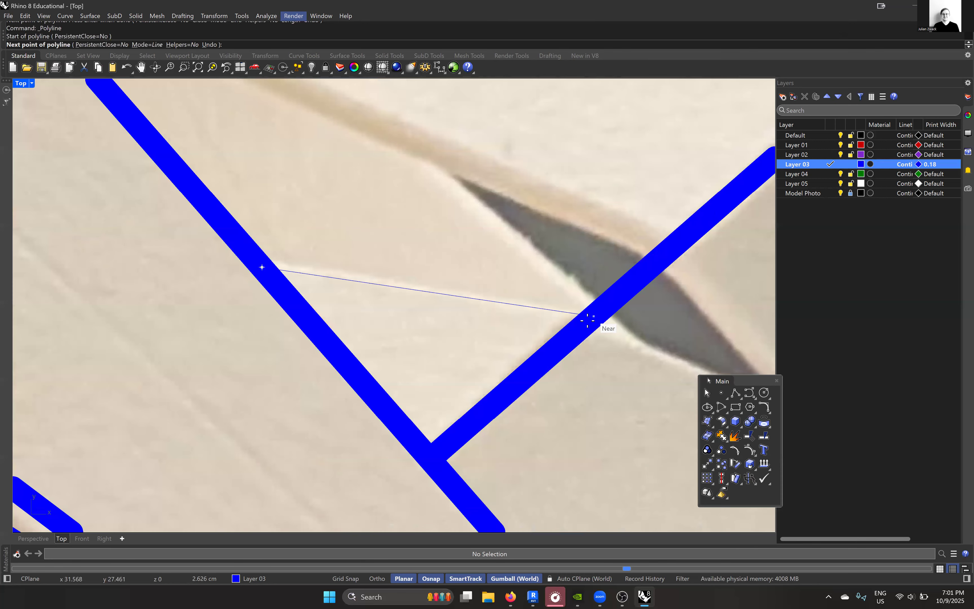
pyautogui.scroll(-5, 587, 320)
pyautogui.click(588, 320)
pyautogui.click(704, 365)
# - Continue the polyline back along the slit's upper edge and around the raised corner, finishing it on the diagonal beam
pyautogui.click(624, 286)
pyautogui.scroll(-4, 624, 286)
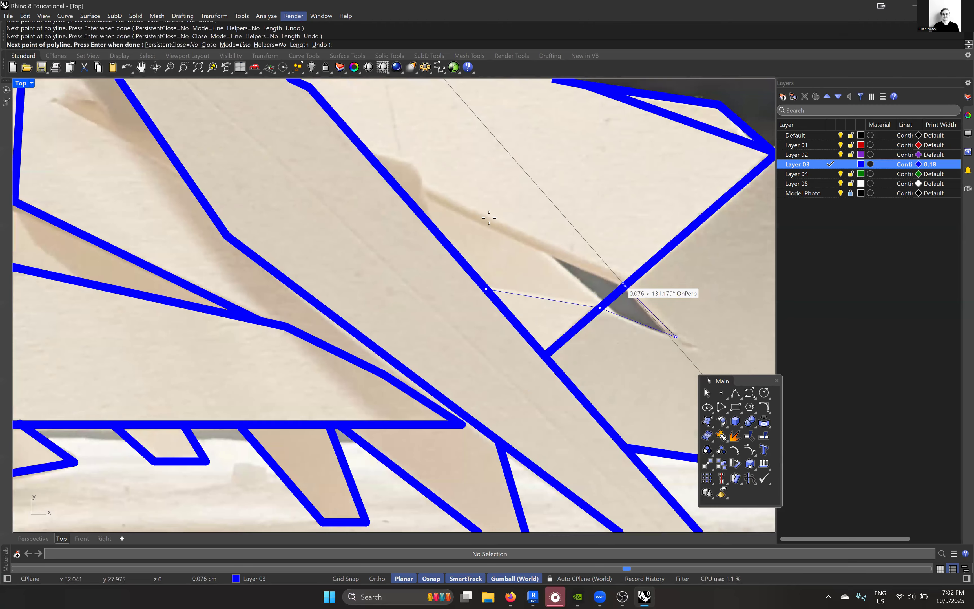
pyautogui.scroll(-3, 493, 227)
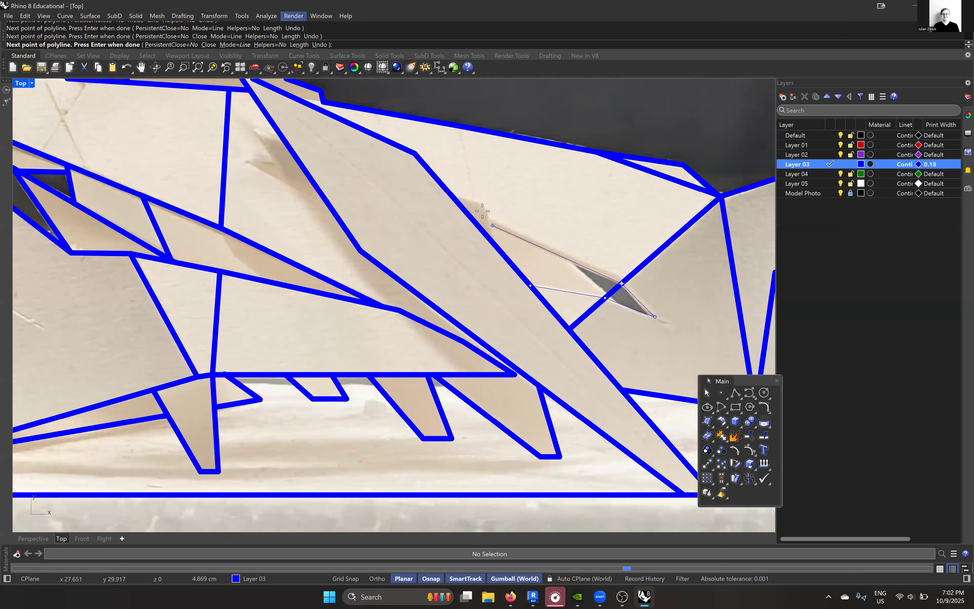
pyautogui.click(483, 209)
pyautogui.scroll(4, 482, 208)
pyautogui.click(419, 194)
pyautogui.scroll(-10, 439, 217)
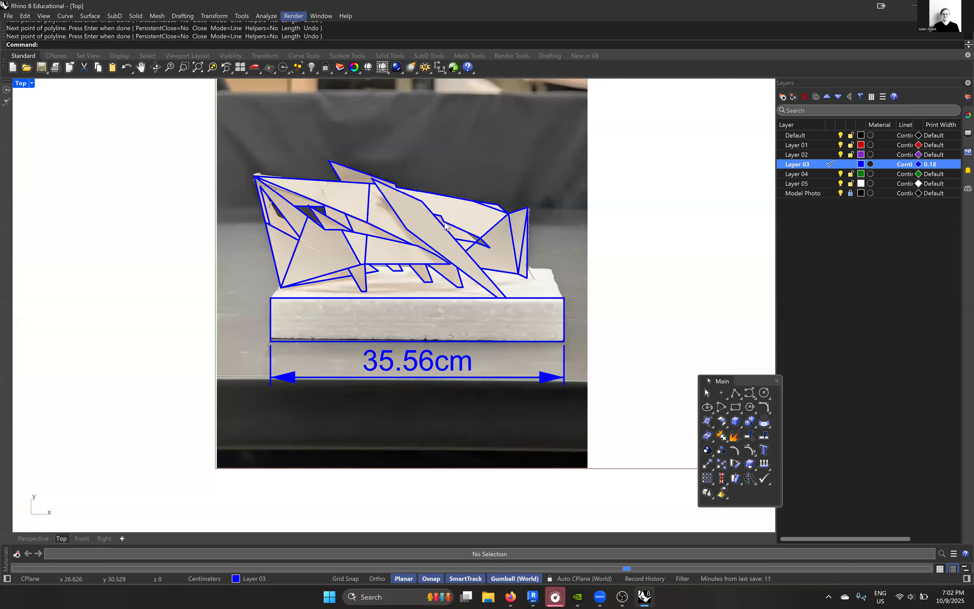
# - Trim away the part of the diagonal fold line that crosses the new slit outline, using the model's traced curves as cutting edges
pyautogui.scroll(4, 492, 249)
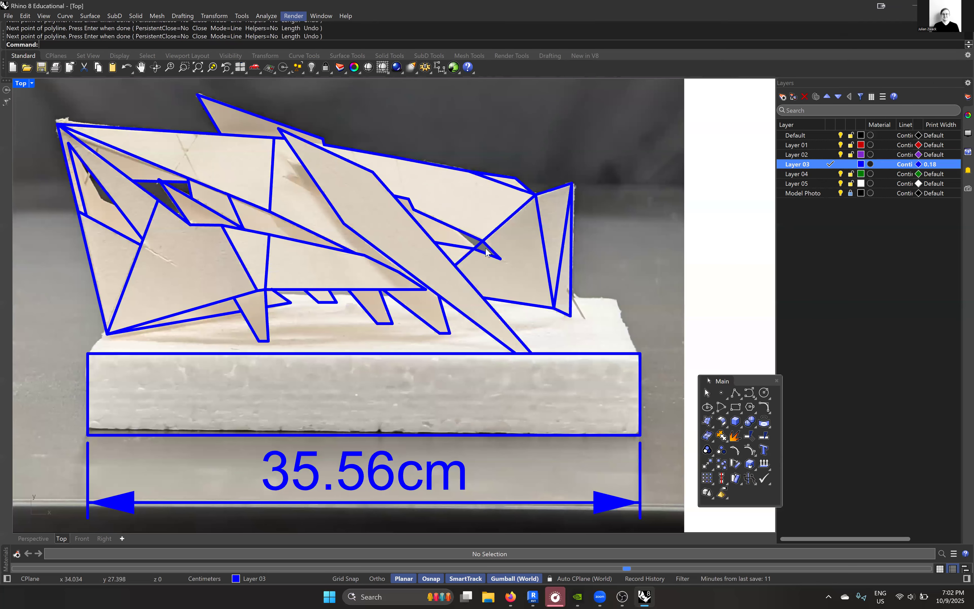
pyautogui.scroll(-6, 486, 245)
pyautogui.moveTo(649, 290); pyautogui.dragTo(290, 140)
pyautogui.scroll(8, 470, 216)
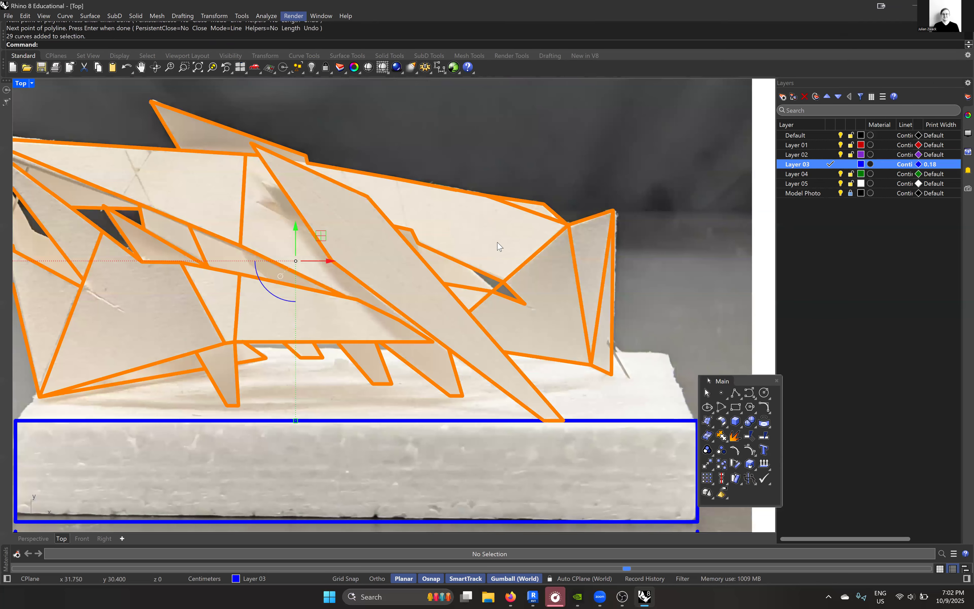
pyautogui.write('trim')
pyautogui.press('Return')
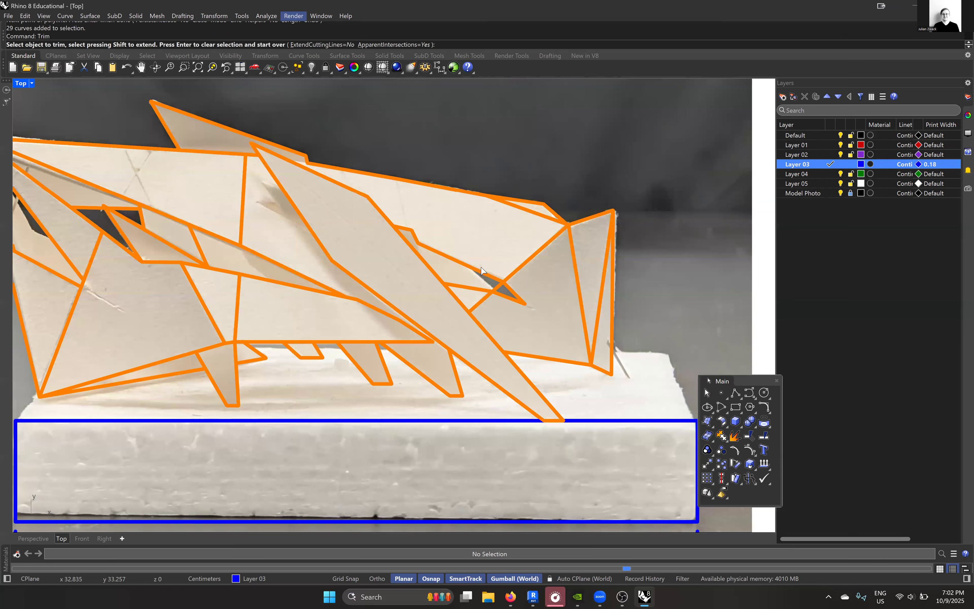
pyautogui.scroll(10, 549, 296)
pyautogui.click(536, 294)
pyautogui.press('Return')
pyautogui.scroll(-15, 498, 277)
pyautogui.moveTo(442, 262); pyautogui.dragTo(428, 223, button='right')
pyautogui.scroll(-2, 427, 223)
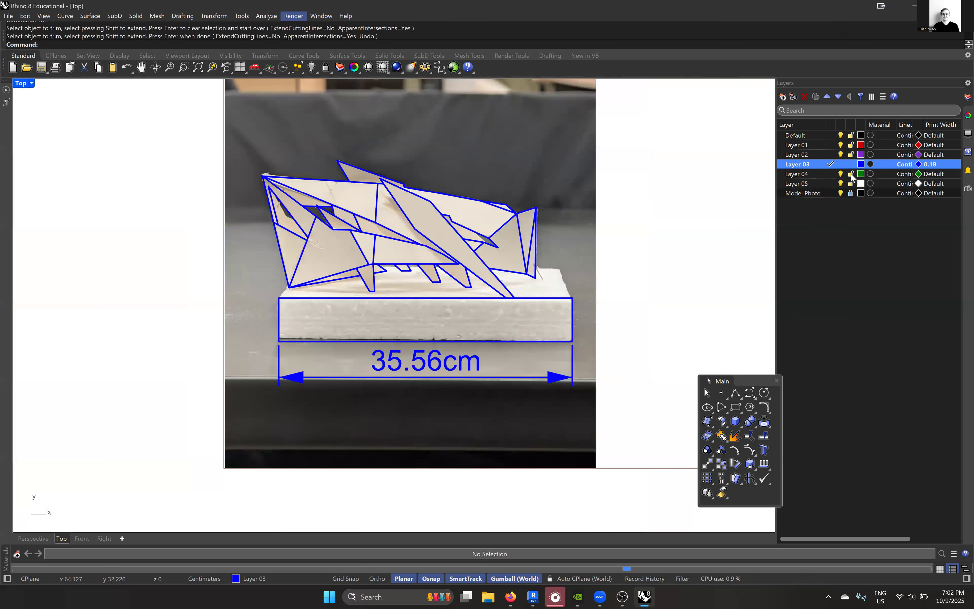
# - Make Layer 04 the current layer and hide the Model Photo layer
pyautogui.click(829, 173)
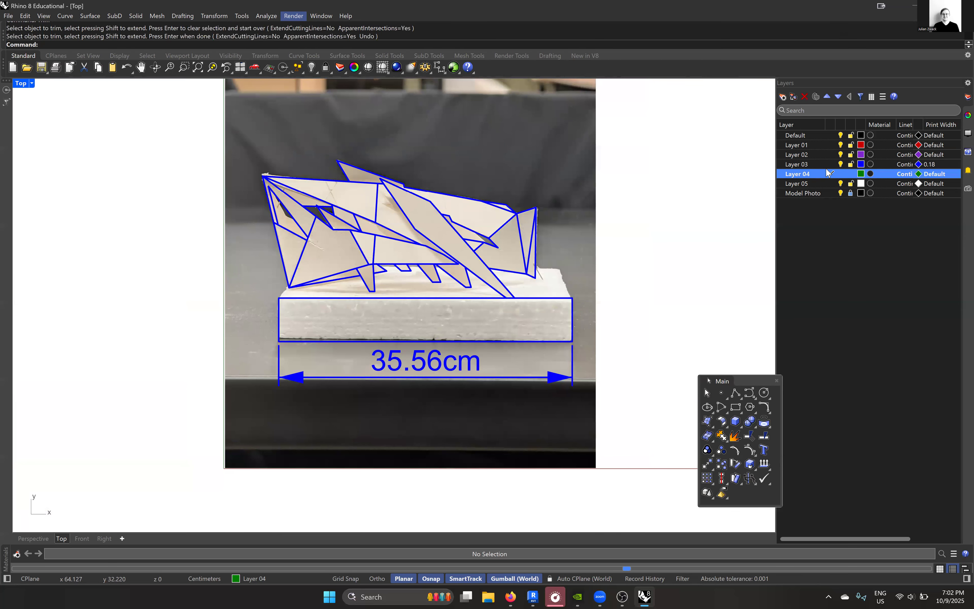
pyautogui.click(841, 164)
pyautogui.click(841, 164)
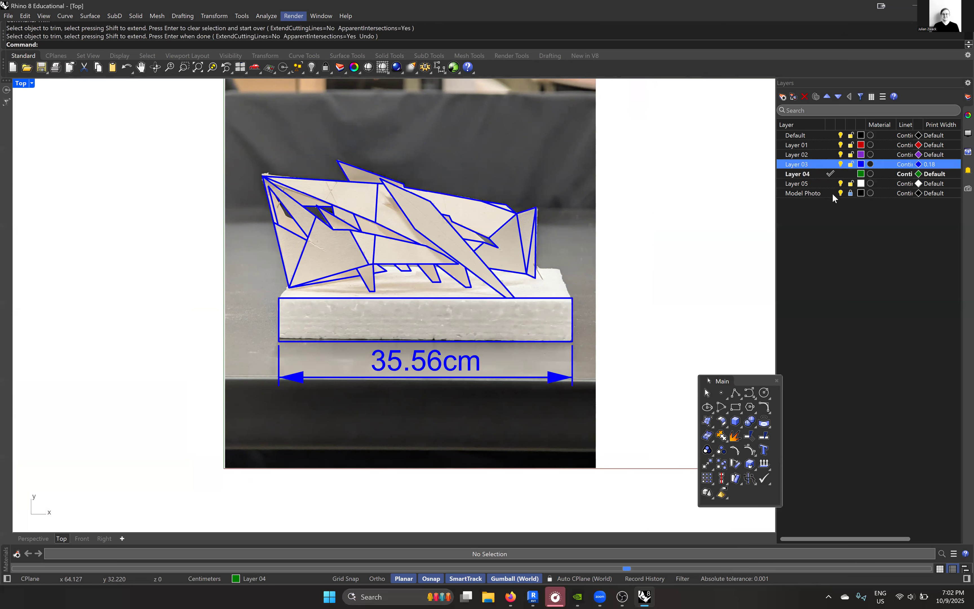
pyautogui.click(842, 192)
pyautogui.scroll(6, 457, 225)
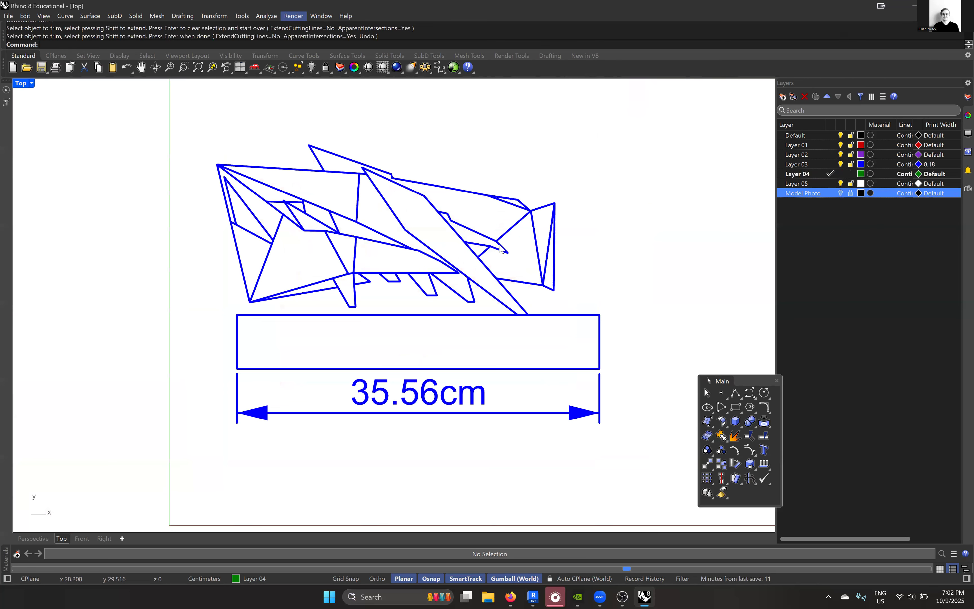
pyautogui.scroll(-3, 551, 254)
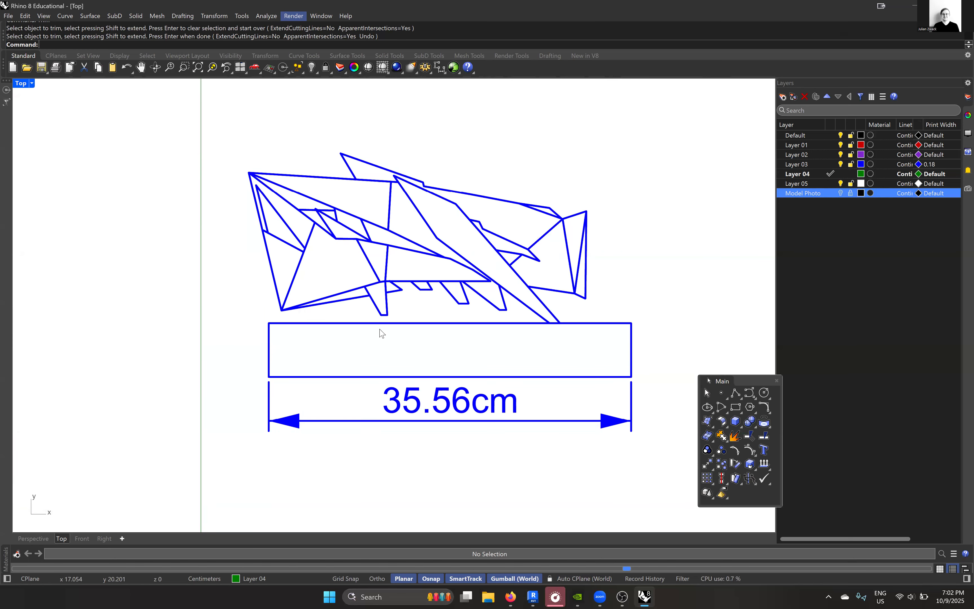
# - Draw a horizontal guide line from the foot of the lowest front leg across past the large diagonal beam's lower end
pyautogui.scroll(2, 386, 332)
pyautogui.scroll(2, 584, 303)
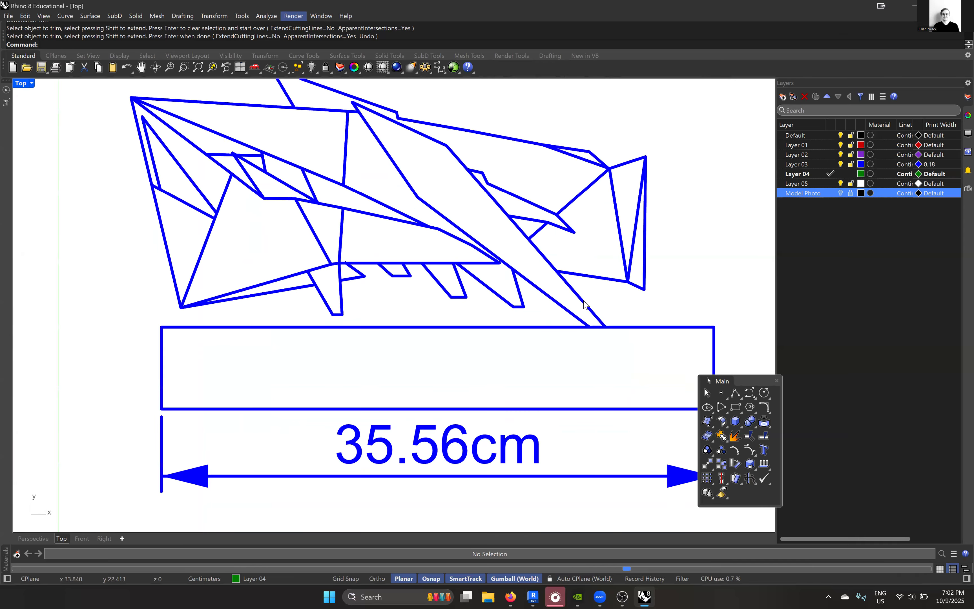
pyautogui.scroll(-3, 580, 307)
pyautogui.scroll(3, 584, 281)
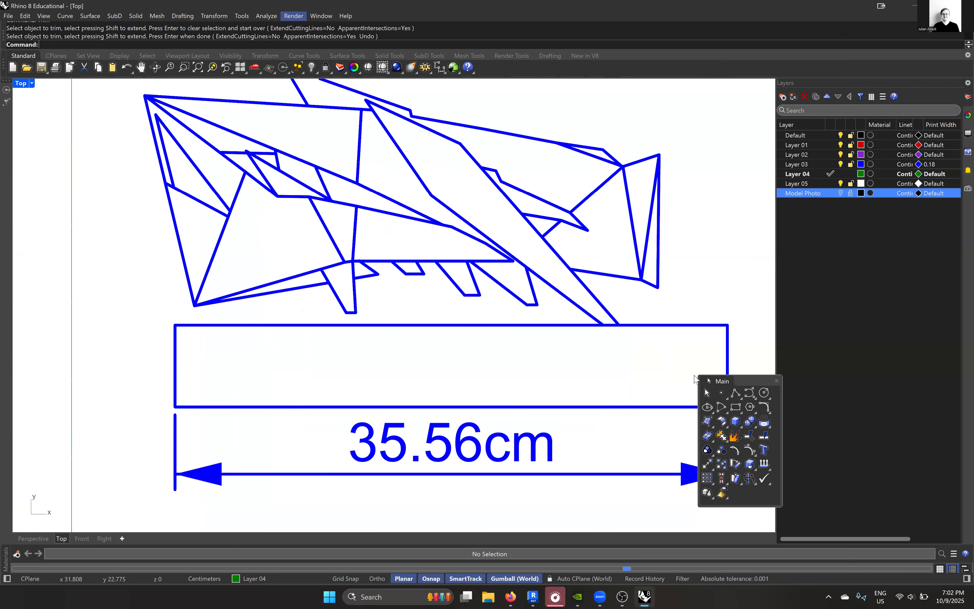
pyautogui.click(736, 393)
pyautogui.scroll(-1, 258, 298)
pyautogui.click(335, 311)
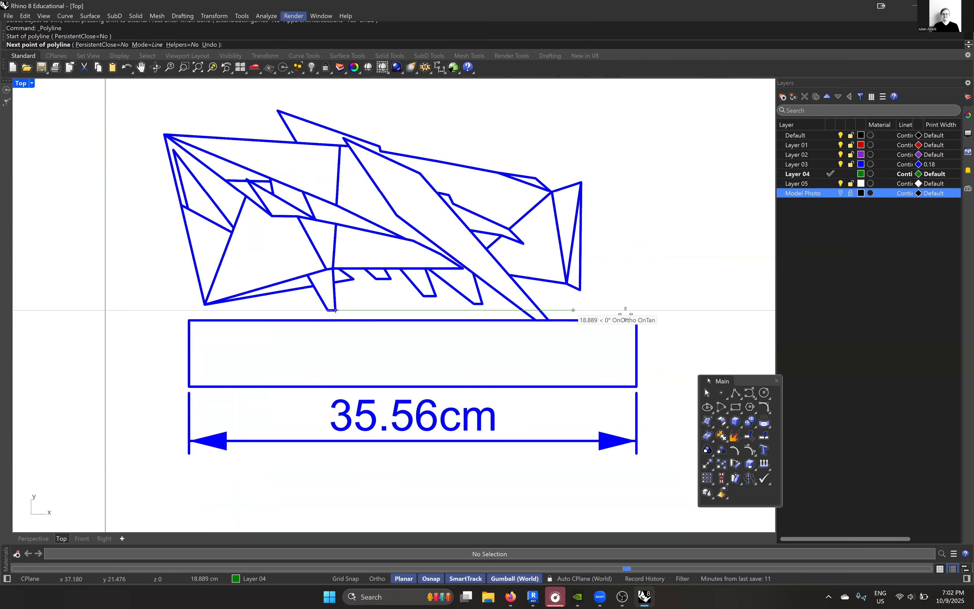
pyautogui.click(670, 310)
pyautogui.press('Return')
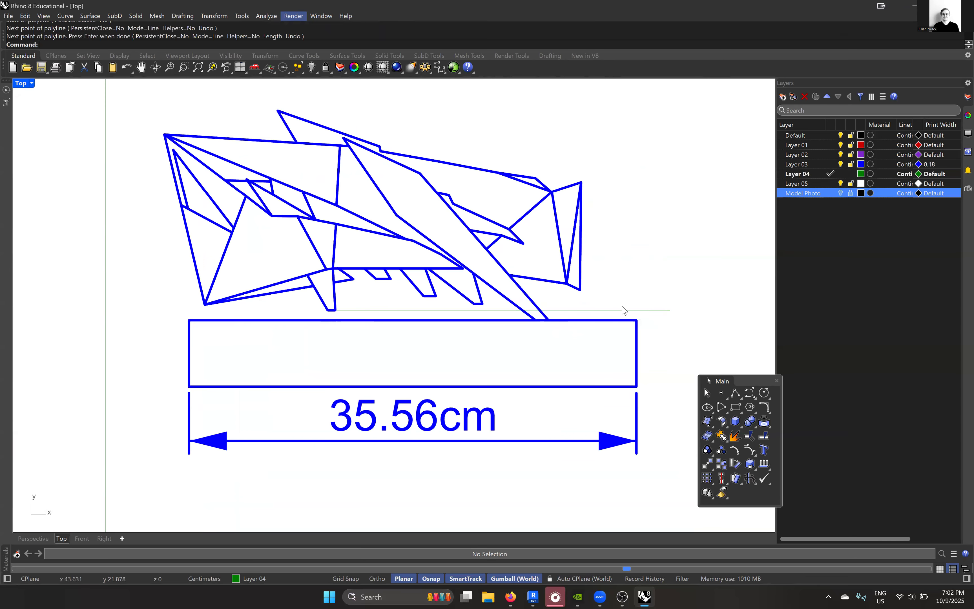
# - Trim the large diagonal beam's edges below the horizontal guide line, using the drawing's curves as cutting edges, and remove the guide line
pyautogui.moveTo(720, 340); pyautogui.dragTo(118, 107)
pyautogui.write('Trim')
pyautogui.press('Return')
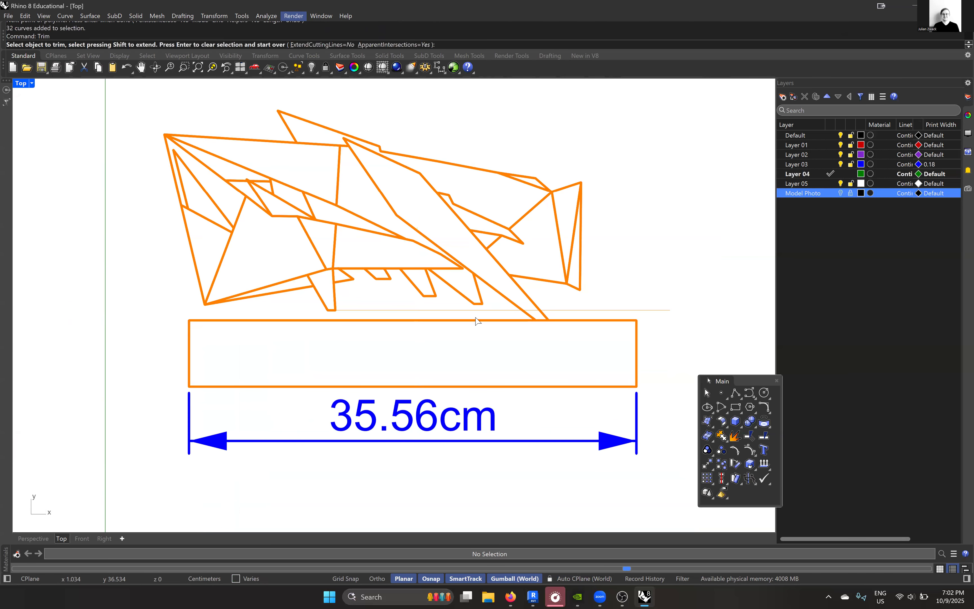
pyautogui.scroll(10, 499, 321)
pyautogui.click(390, 315)
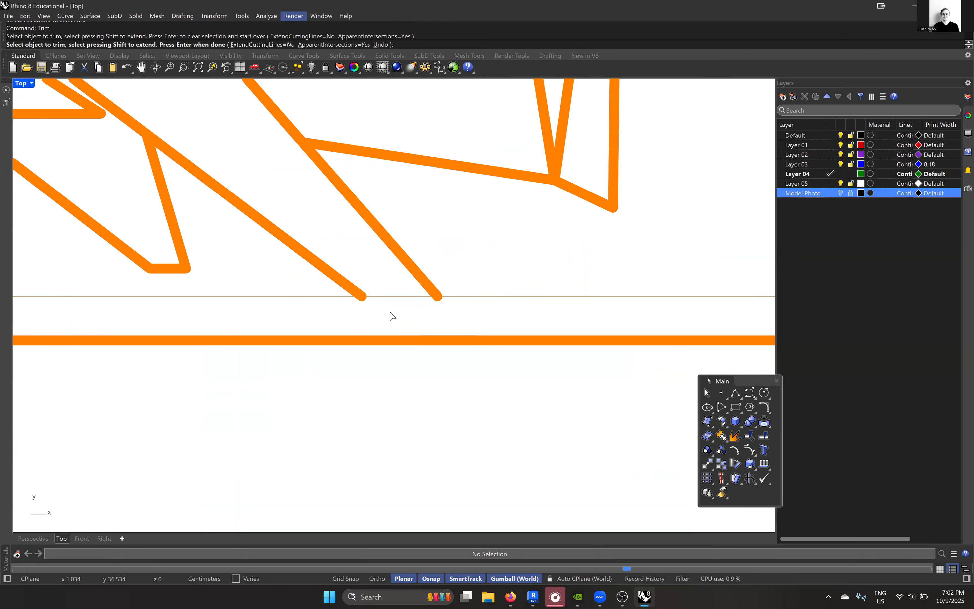
pyautogui.scroll(-10, 524, 320)
pyautogui.press('Return')
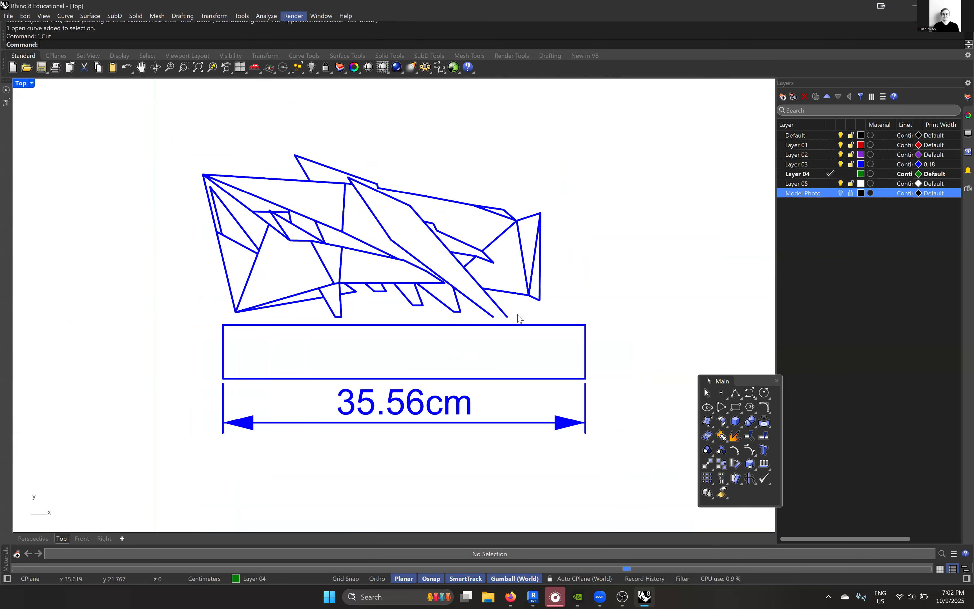
# - Make Layer 03 current and close the foot of the large diagonal beam with a short horizontal polyline between its two trimmed edges
pyautogui.moveTo(518, 315); pyautogui.dragTo(550, 299, button='right')
pyautogui.doubleClick(816, 164)
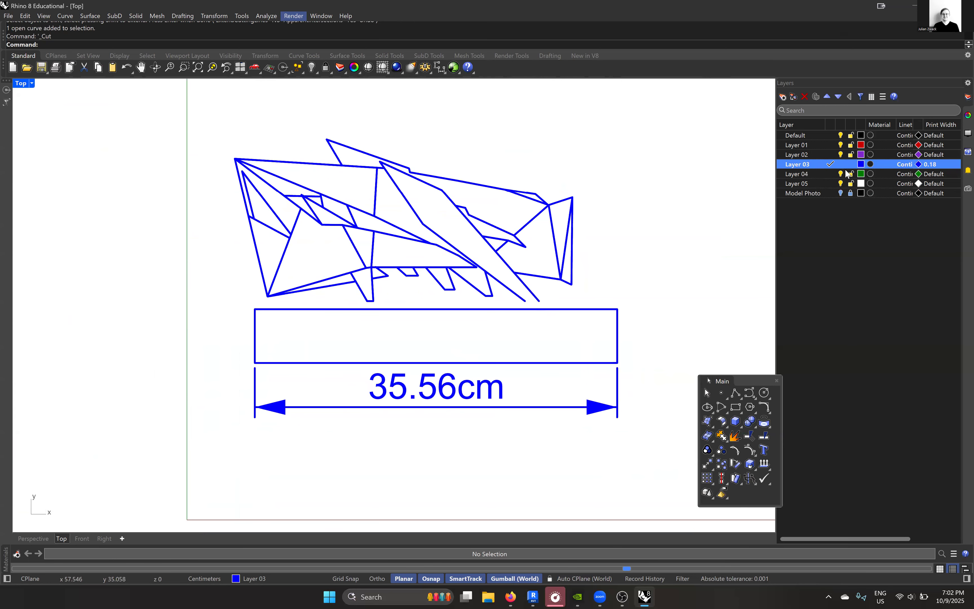
pyautogui.click(737, 391)
pyautogui.scroll(4, 479, 291)
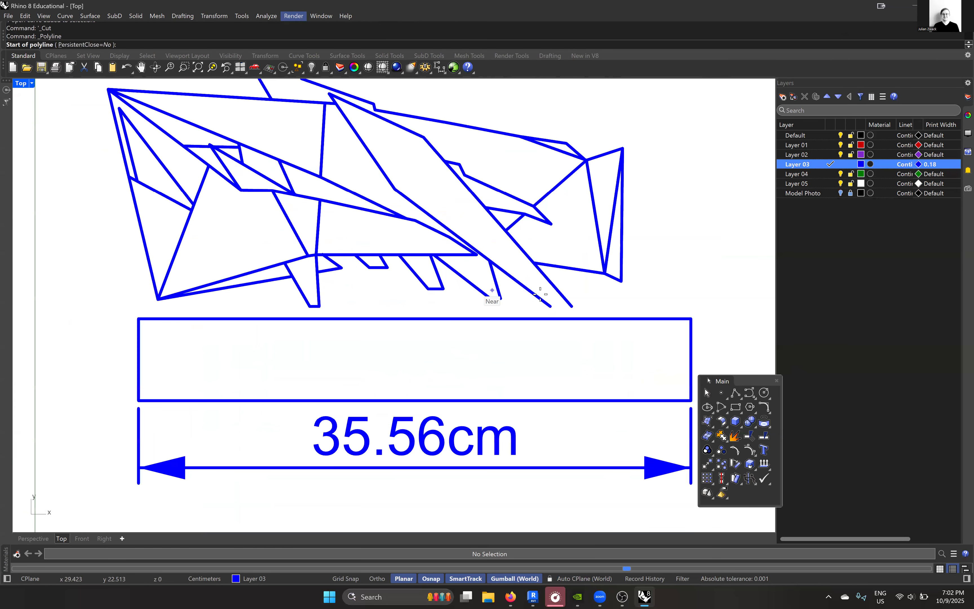
pyautogui.scroll(2, 568, 318)
pyautogui.click(560, 314)
pyautogui.click(593, 315)
pyautogui.press('Return')
pyautogui.scroll(-6, 595, 316)
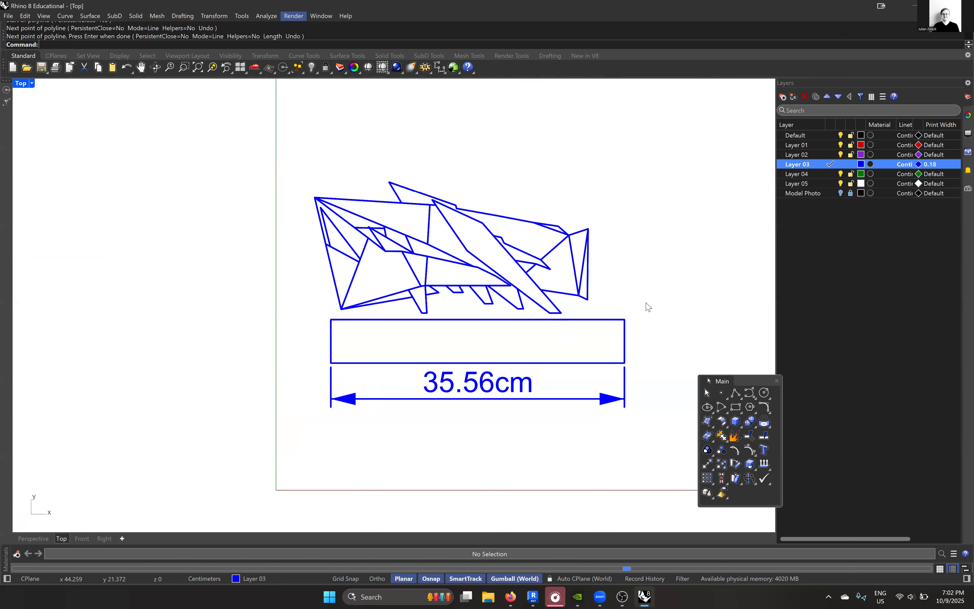
# - Create a new layer named base
pyautogui.moveTo(656, 419); pyautogui.dragTo(284, 353)
pyautogui.rightClick(809, 219)
pyautogui.click(828, 224)
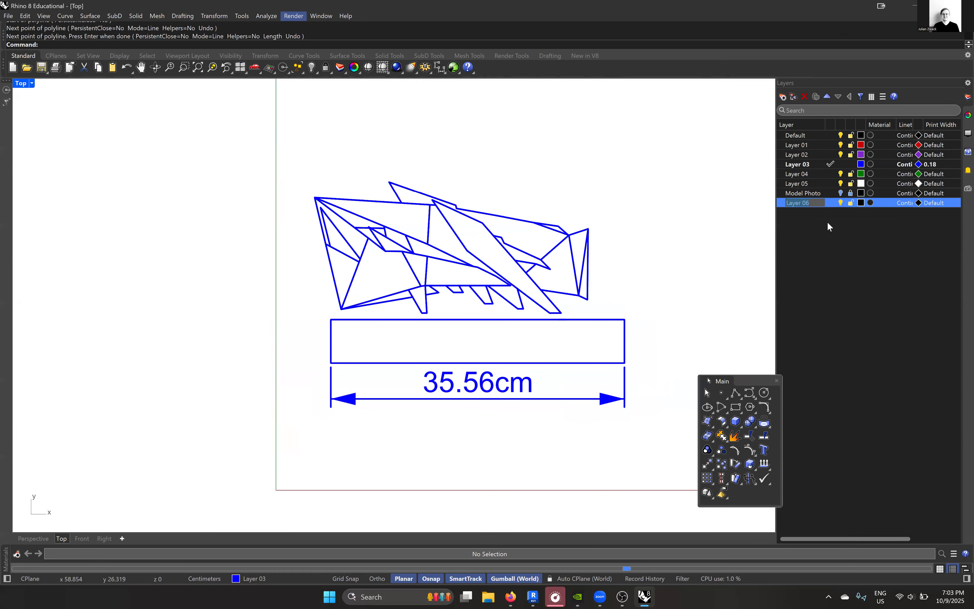
pyautogui.write('base')
pyautogui.press('Return')
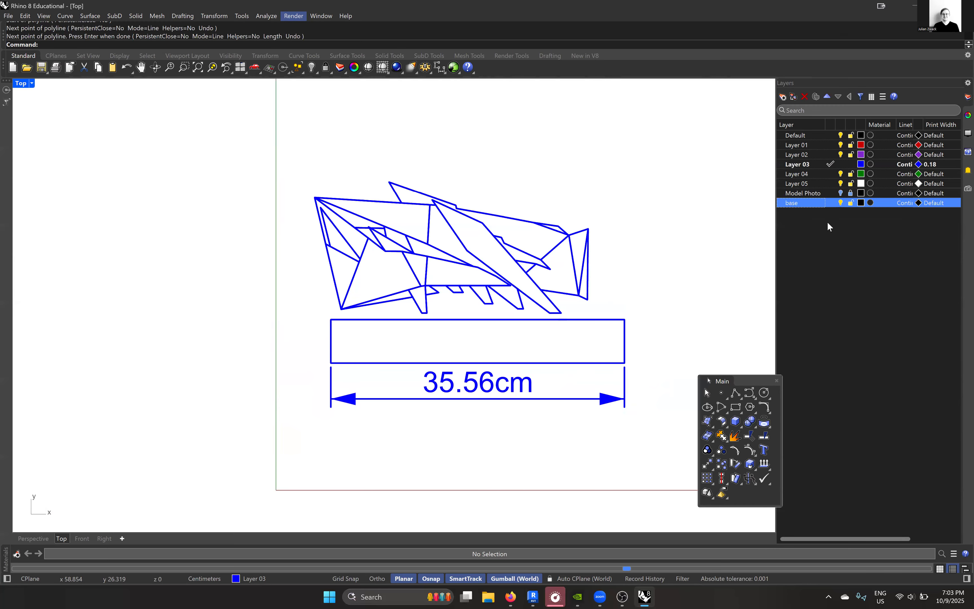
# - Move the base rectangle and its length dimension to the base layer and hide that layer
pyautogui.moveTo(649, 432); pyautogui.dragTo(297, 317)
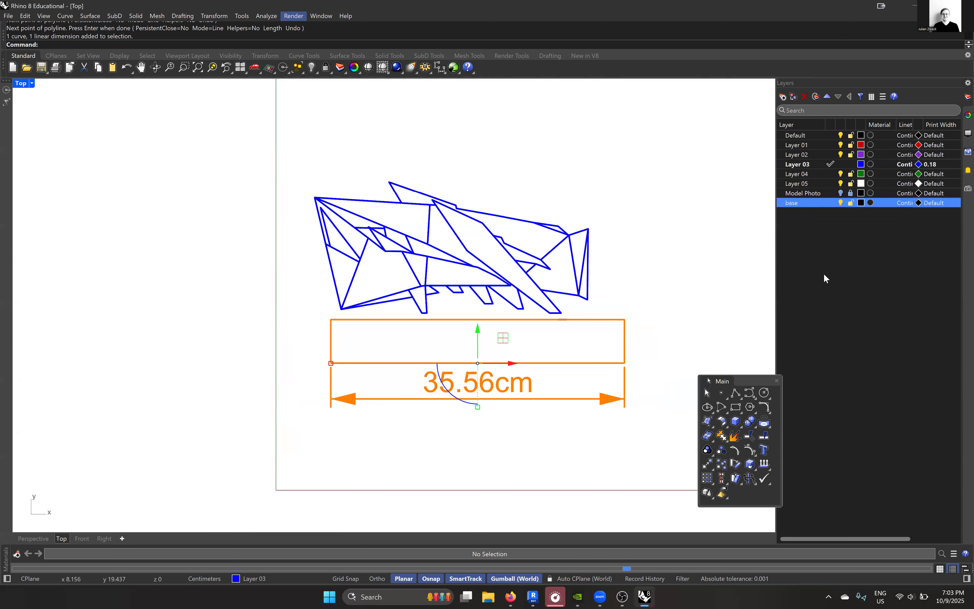
pyautogui.rightClick(809, 202)
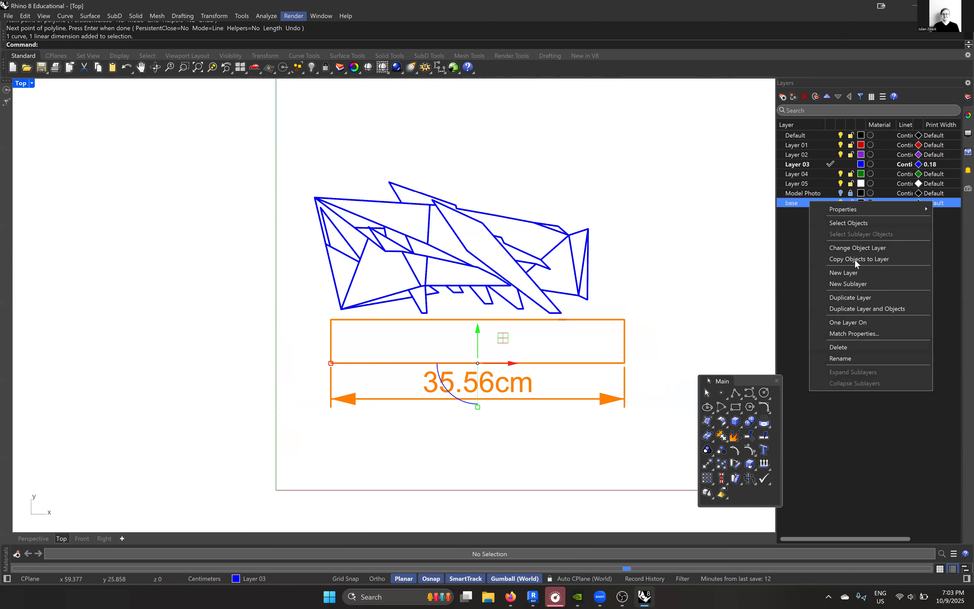
pyautogui.click(858, 248)
pyautogui.click(841, 203)
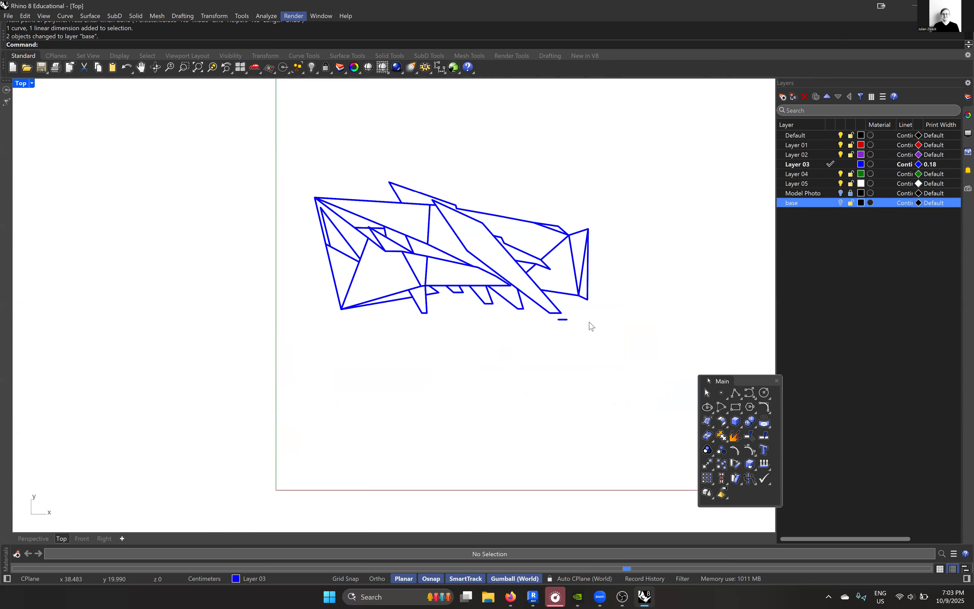
# - Delete the short leftover segment below the foot of the large diagonal beam
pyautogui.scroll(4, 591, 327)
pyautogui.click(534, 318)
pyautogui.press('Delete')
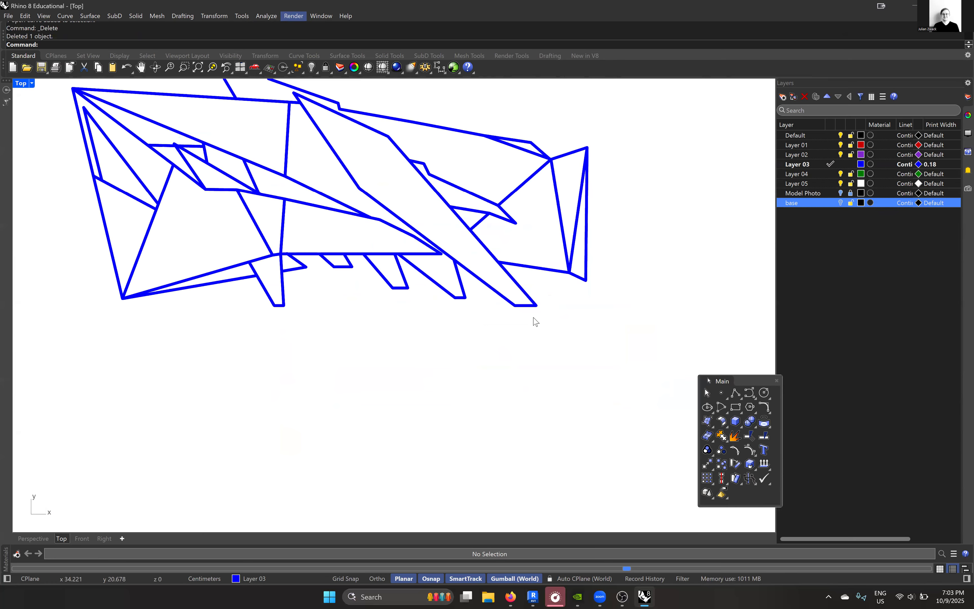
# - Create a layer named Ground line with the Continuous linetype and make it the current layer
pyautogui.rightClick(836, 221)
pyautogui.click(870, 229)
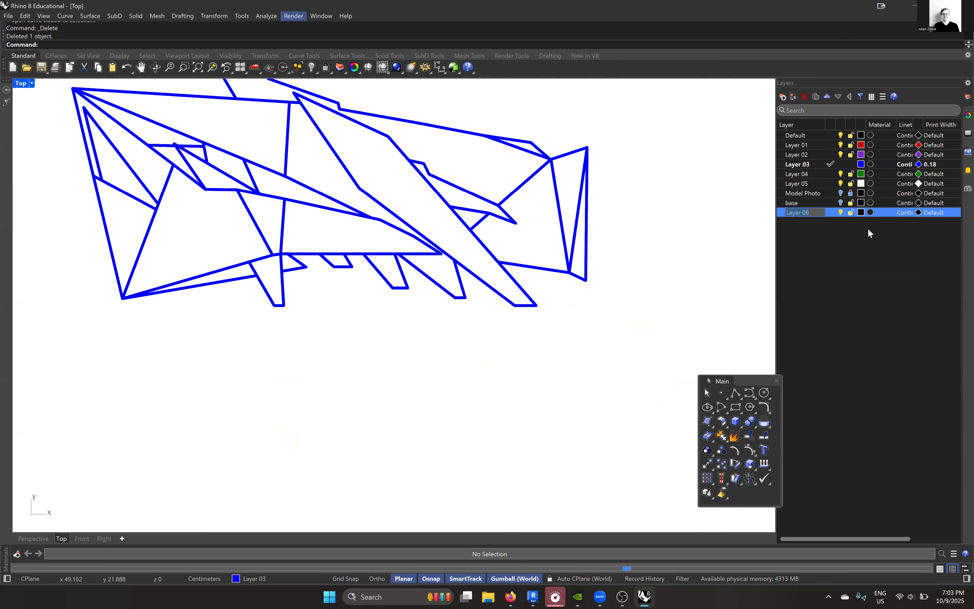
pyautogui.write('g')
pyautogui.press('BackSpace')
pyautogui.write('F')
pyautogui.write('round')
pyautogui.write(' p')
pyautogui.press('BackSpace')
pyautogui.write('line')
pyautogui.press('Return')
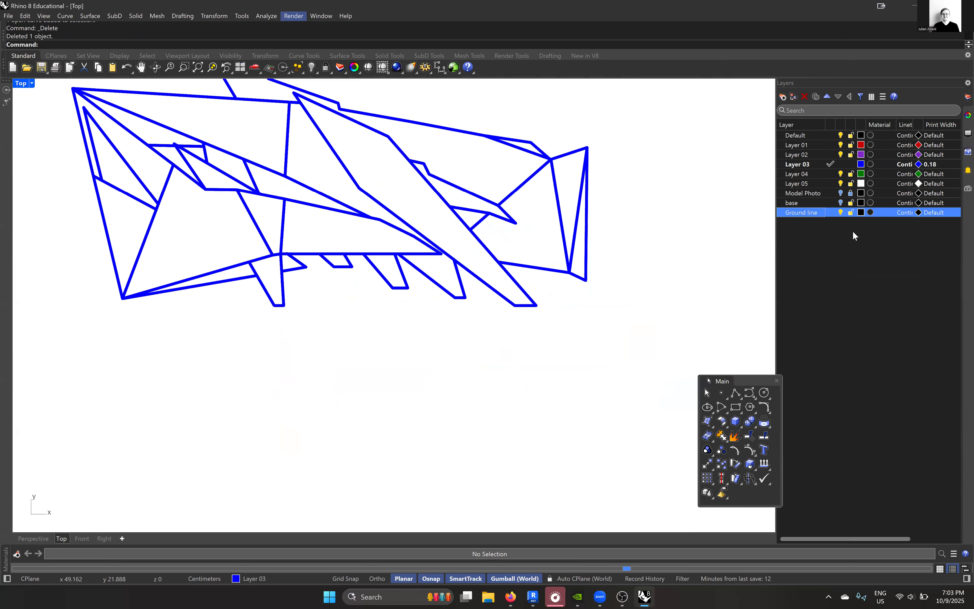
pyautogui.click(900, 214)
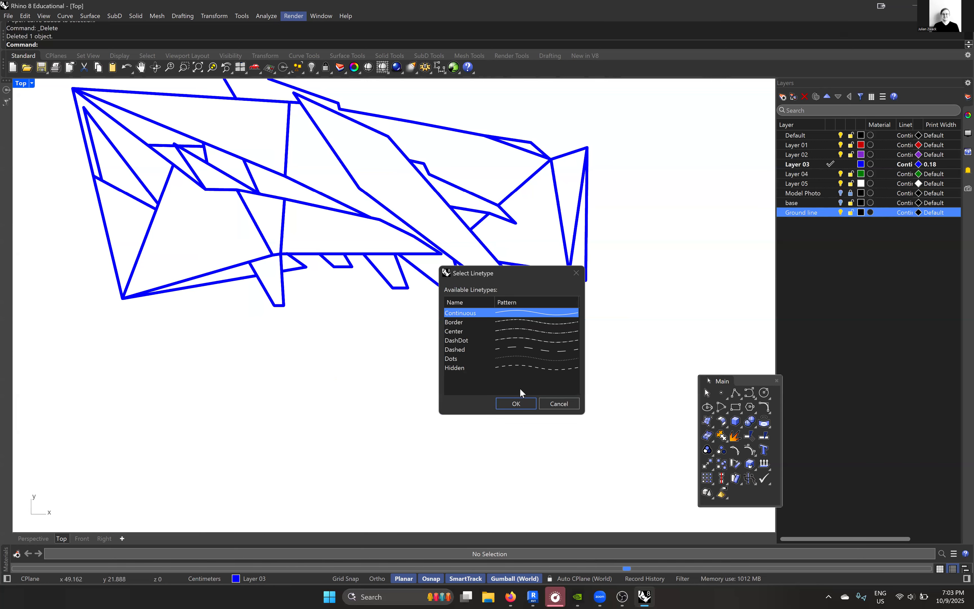
pyautogui.click(515, 404)
pyautogui.doubleClick(802, 217)
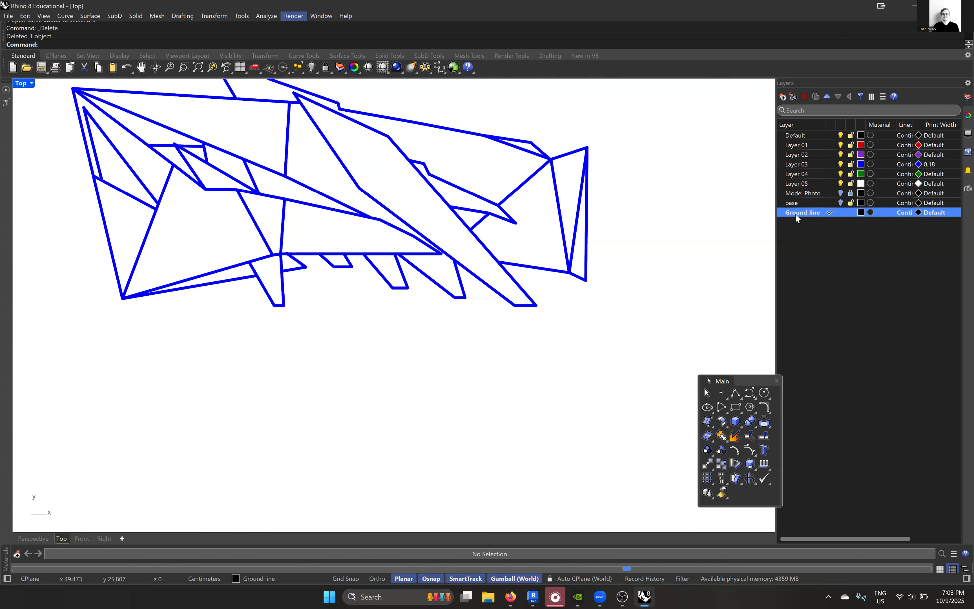
# - Draw a horizontal ground line about 33 cm long under the model at foot level, aligned with its outermost right and left corners
pyautogui.click(735, 393)
pyautogui.scroll(-3, 553, 315)
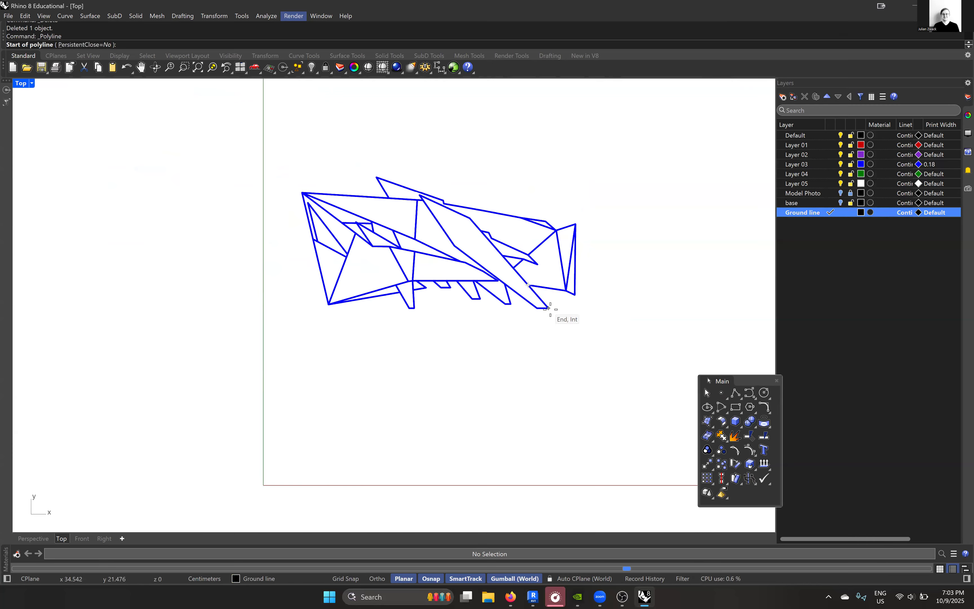
pyautogui.click(575, 308)
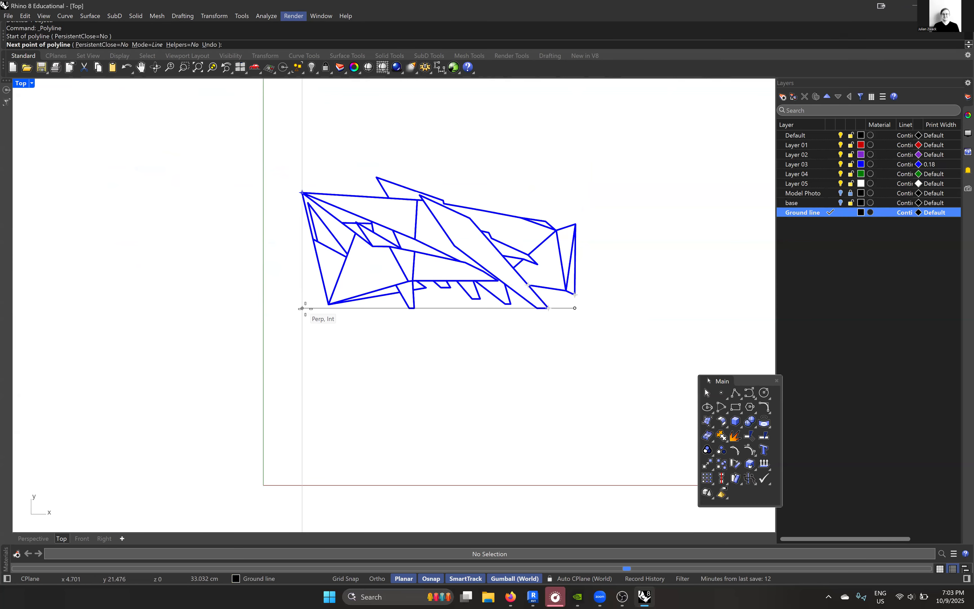
pyautogui.click(301, 307)
pyautogui.press('Return')
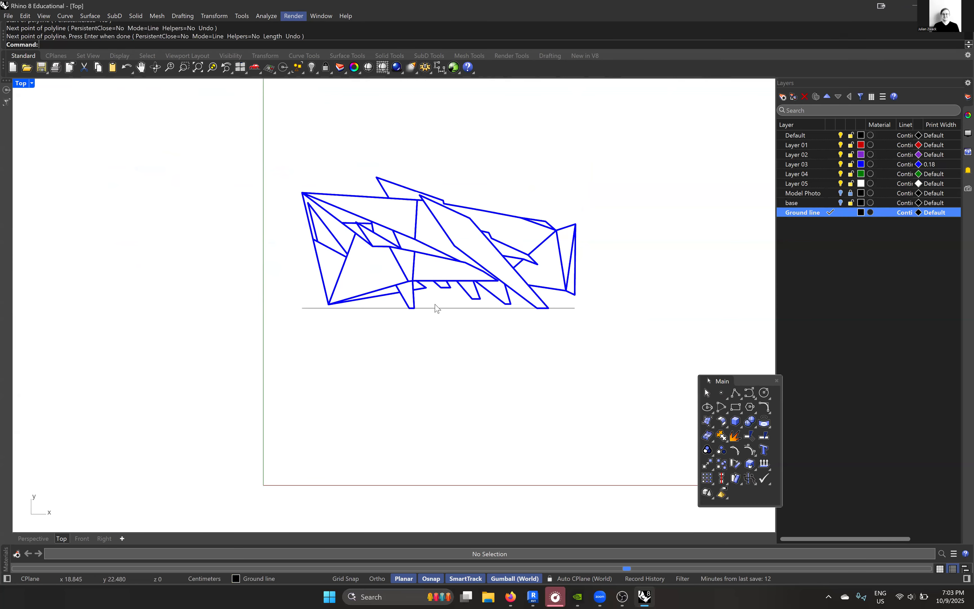
# - Set the Ground line layer's print width to 0.25 mm
pyautogui.scroll(3, 437, 311)
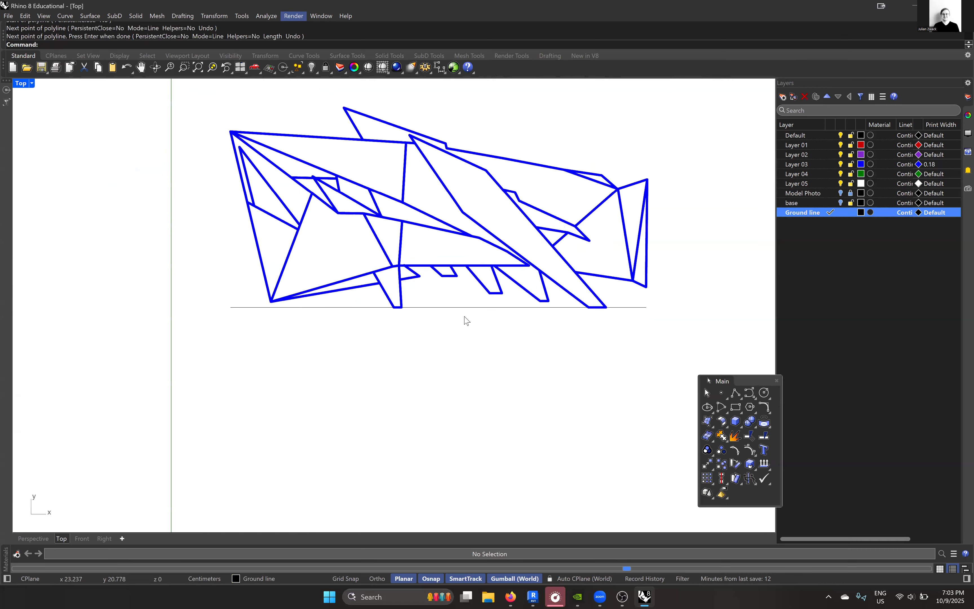
pyautogui.click(938, 215)
pyautogui.click(434, 257)
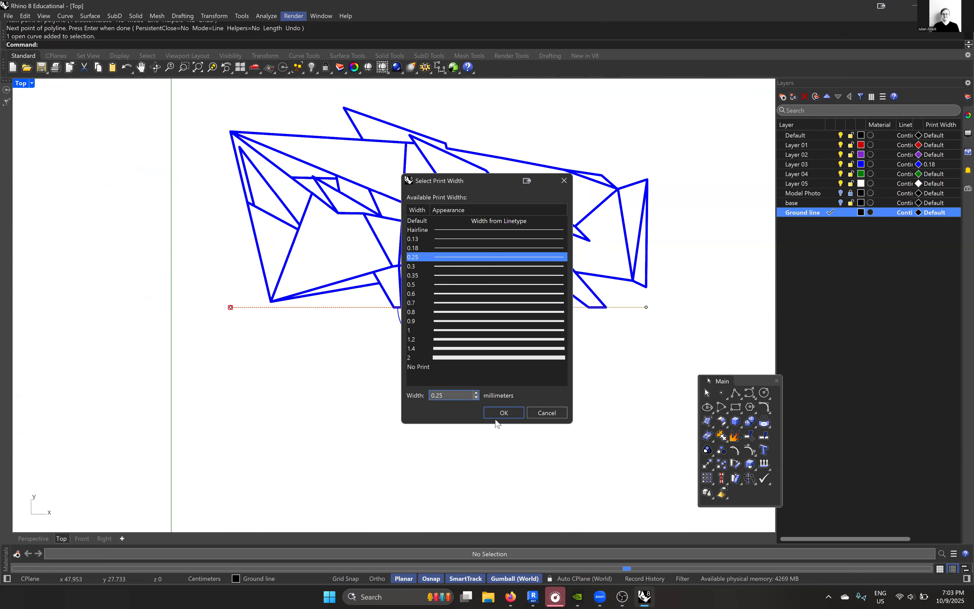
pyautogui.click(504, 413)
pyautogui.press('Escape')
# - Change Layer 03's color to Black and set its print width to 0.13 mm
pyautogui.scroll(-3, 656, 302)
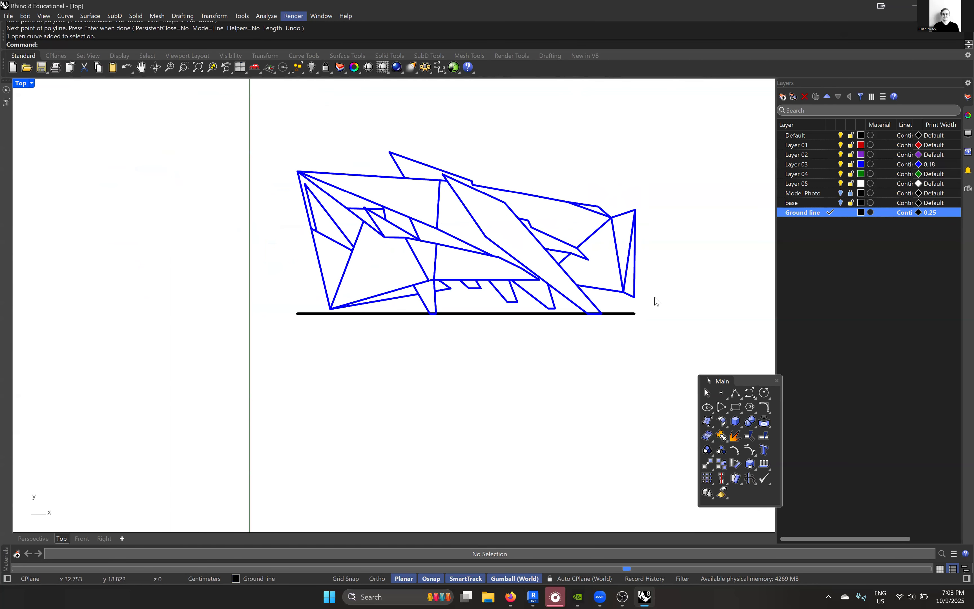
pyautogui.moveTo(667, 310); pyautogui.dragTo(341, 163)
pyautogui.scroll(3, 658, 248)
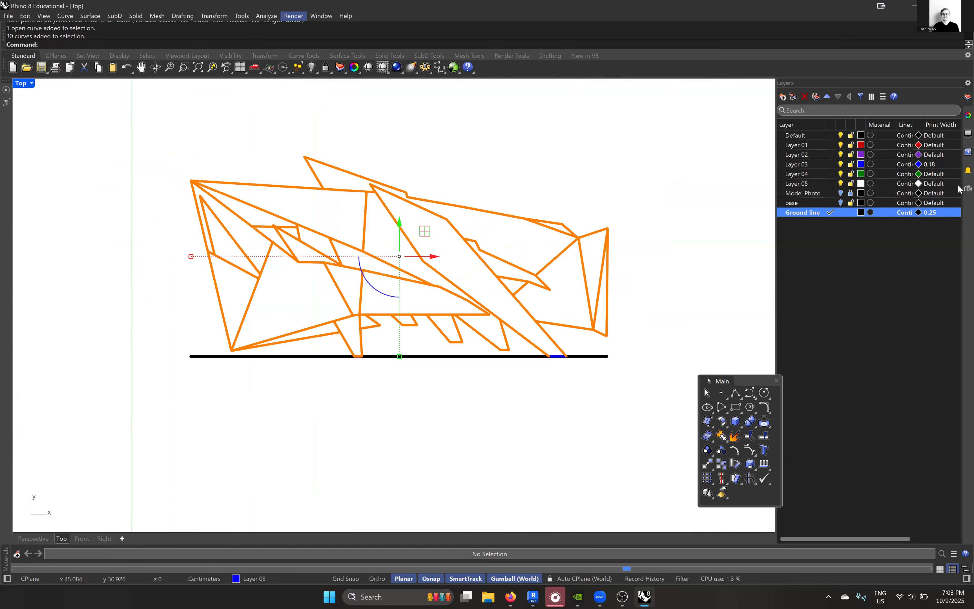
pyautogui.click(862, 164)
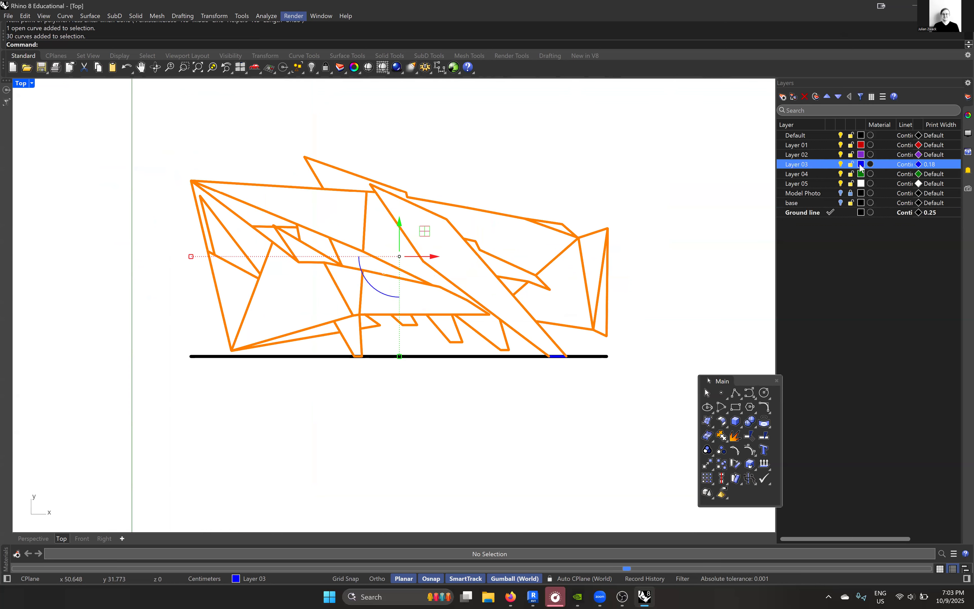
pyautogui.click(281, 139)
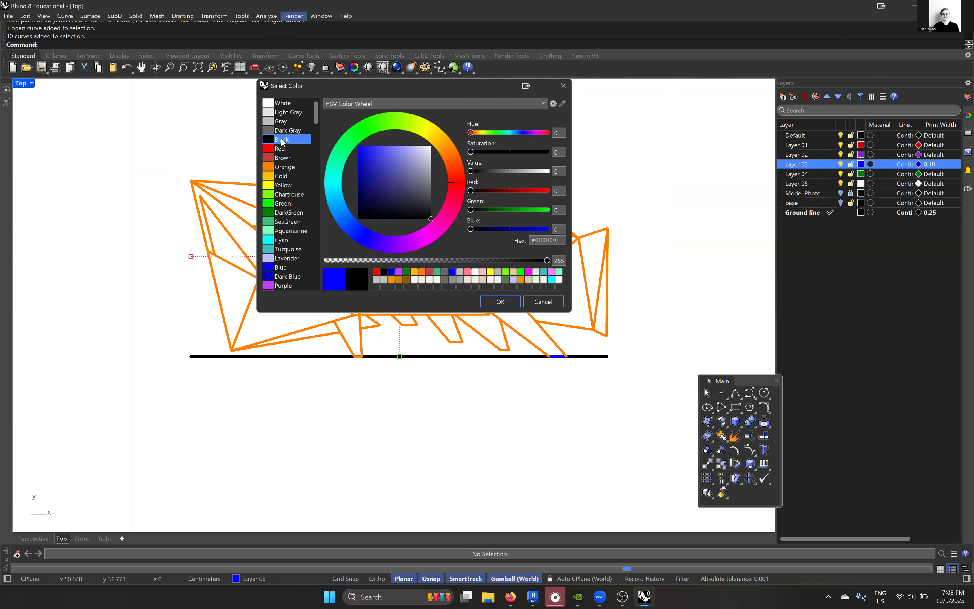
pyautogui.click(505, 302)
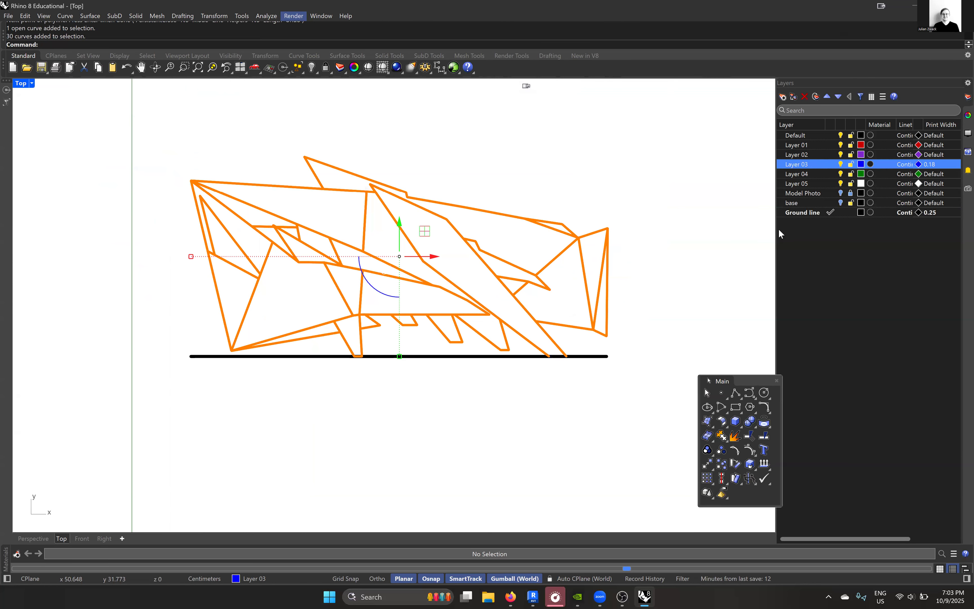
pyautogui.click(945, 169)
pyautogui.click(441, 238)
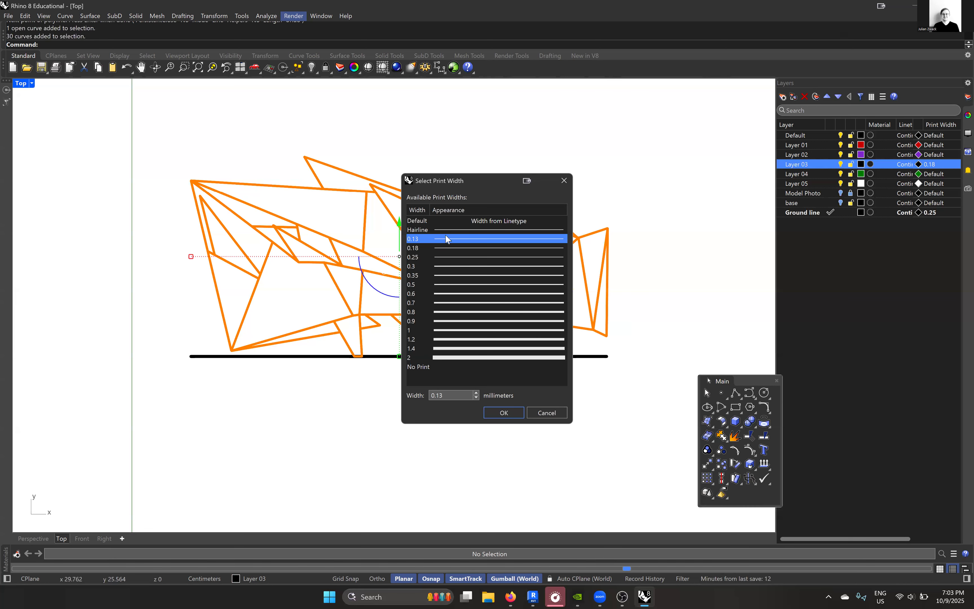
pyautogui.click(504, 412)
pyautogui.moveTo(510, 420); pyautogui.dragTo(542, 407, button='right')
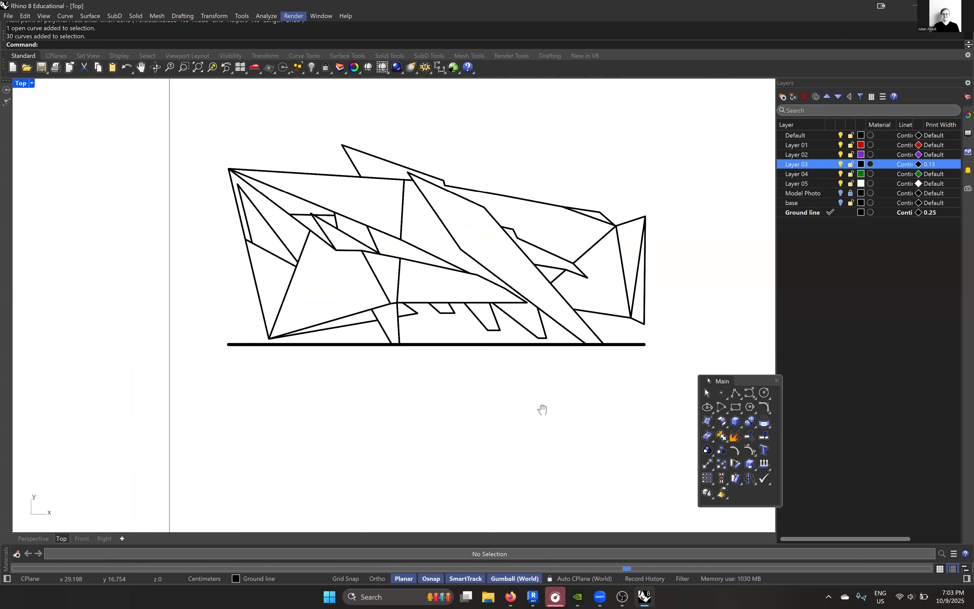
pyautogui.scroll(-2, 555, 391)
pyautogui.scroll(1, 517, 371)
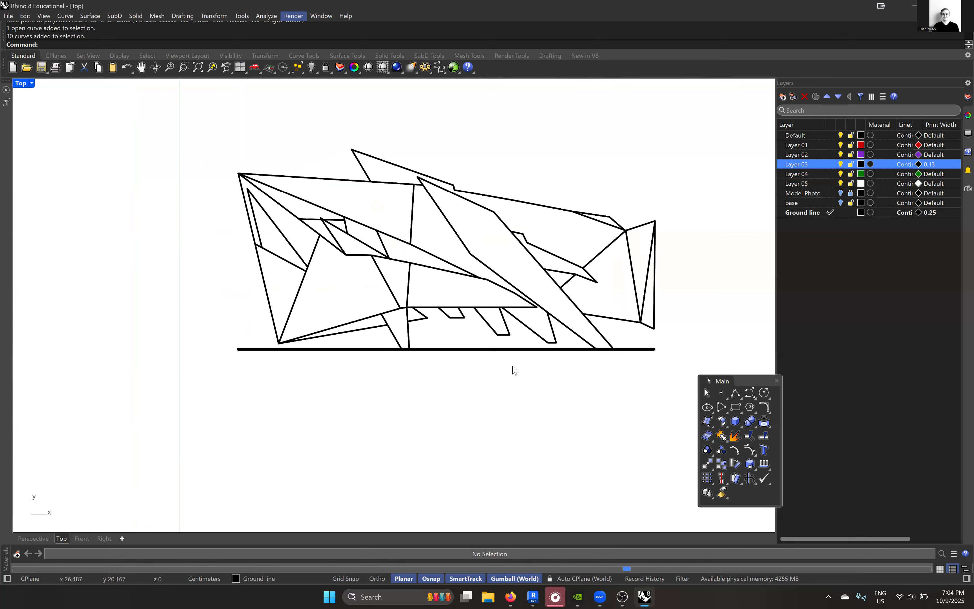
pyautogui.moveTo(452, 359); pyautogui.dragTo(426, 384, button='right')
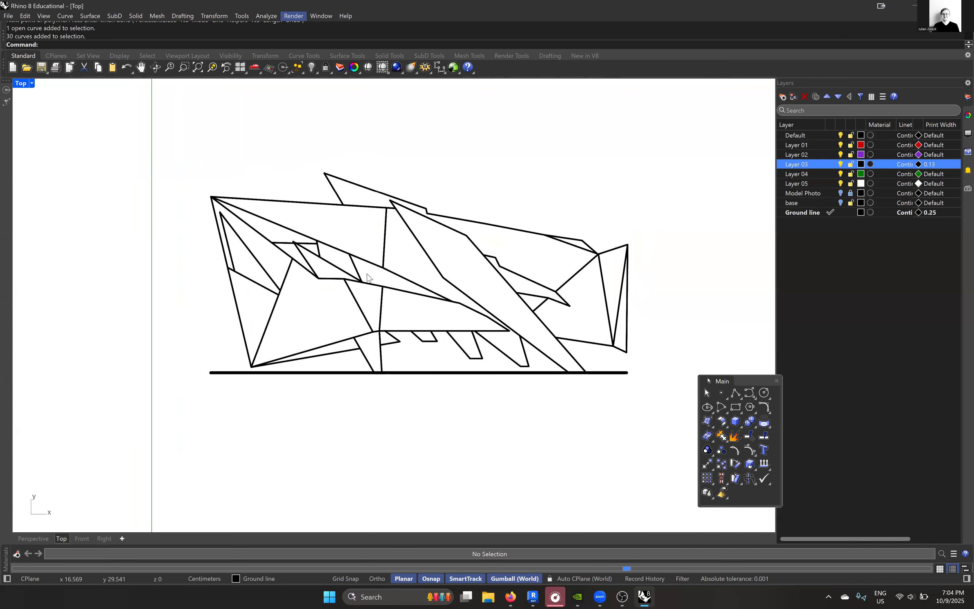
pyautogui.moveTo(304, 254)
pyautogui.mouseDown(button='right')
pyautogui.moveTo(300, 269)
pyautogui.moveTo(335, 274)
pyautogui.mouseUp(button='right')
pyautogui.scroll(4, 250, 269)
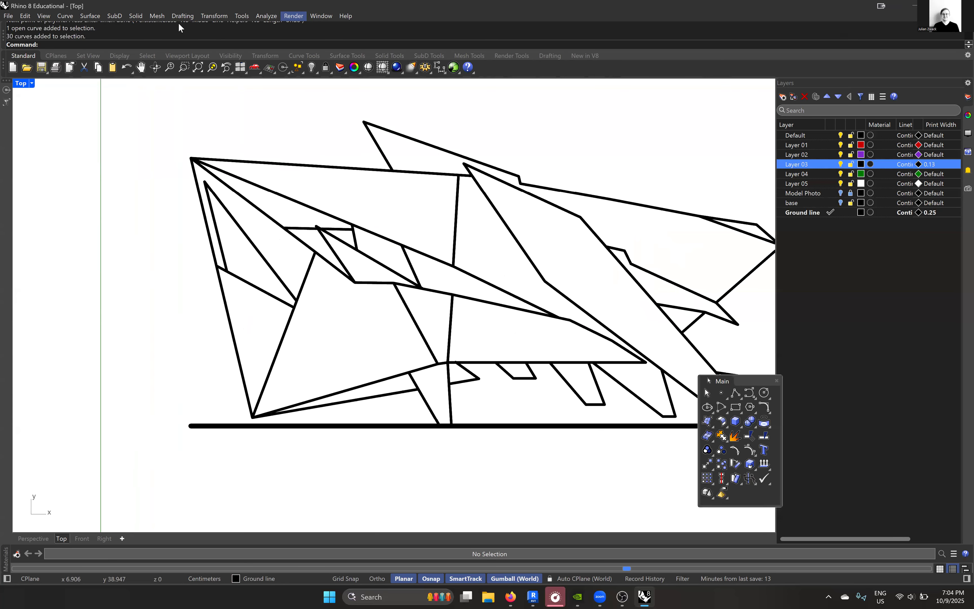
pyautogui.click(183, 16)
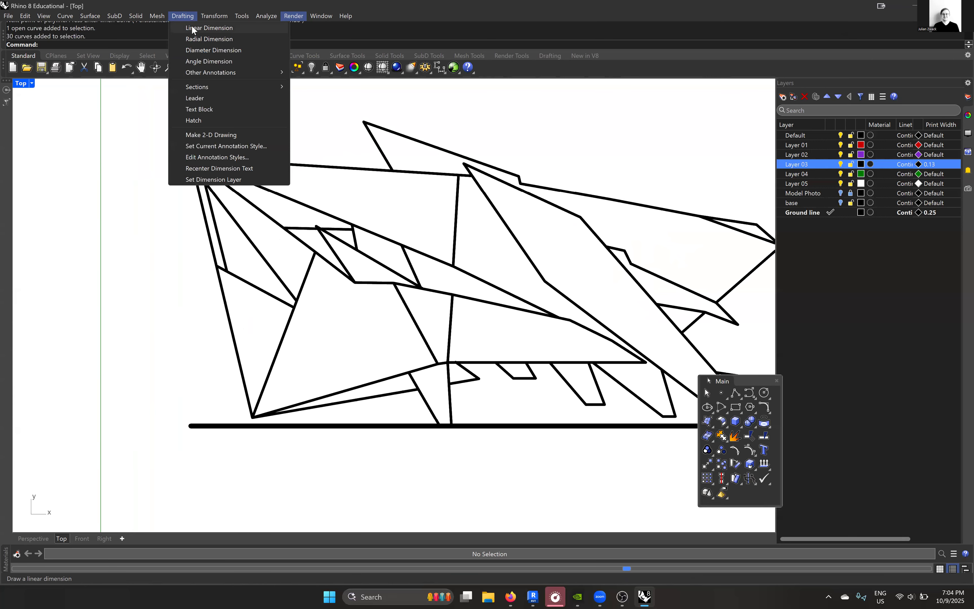
pyautogui.click(193, 28)
pyautogui.click(191, 159)
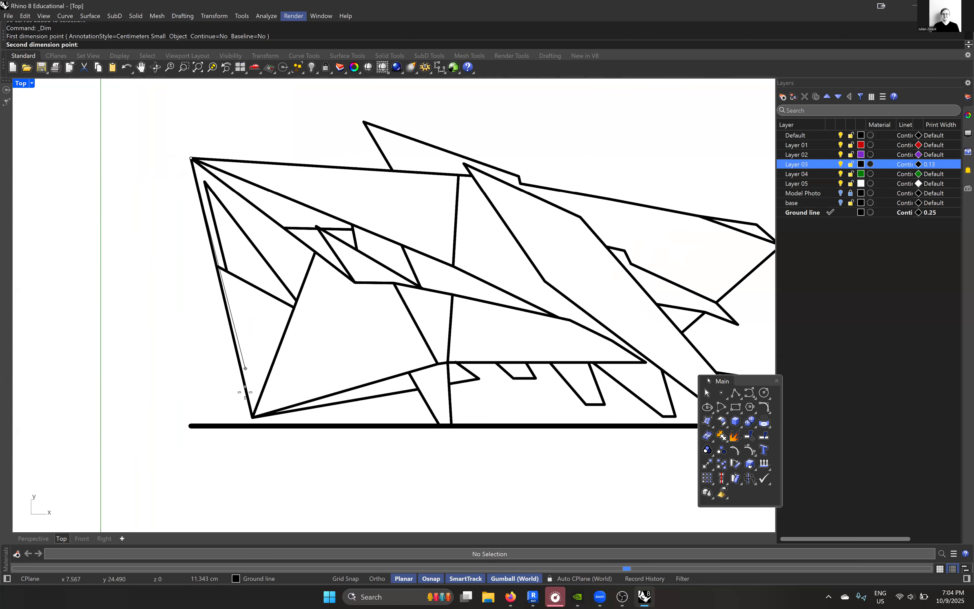
pyautogui.click(253, 417)
pyautogui.scroll(-3, 175, 370)
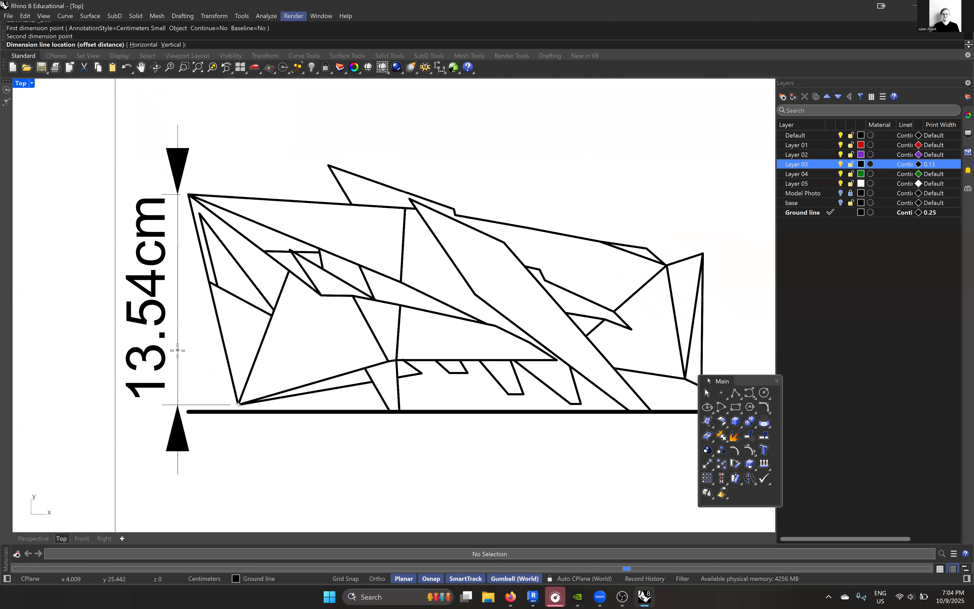
pyautogui.moveTo(268, 290); pyautogui.dragTo(232, 295, button='right')
pyautogui.press('Escape')
pyautogui.press('space')
pyautogui.click(294, 357)
pyautogui.scroll(-8, 294, 357)
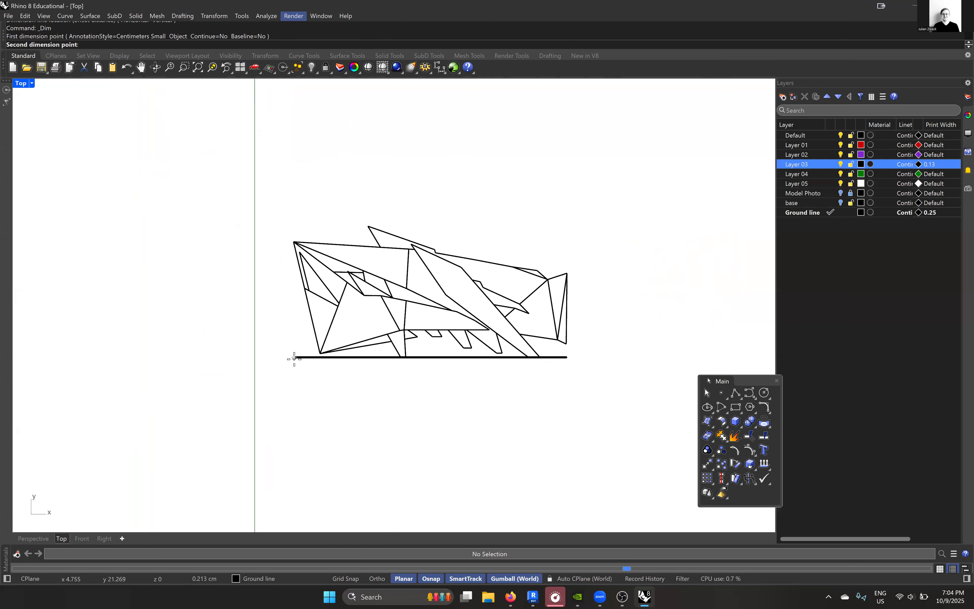
pyautogui.scroll(6, 450, 362)
pyautogui.click(495, 350)
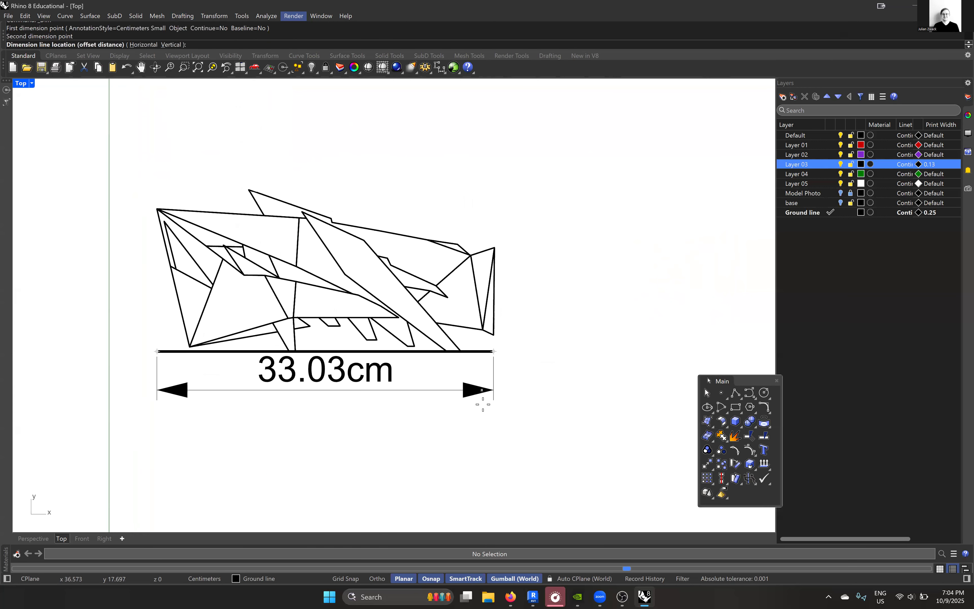
pyautogui.press('Escape')
pyautogui.moveTo(184, 294); pyautogui.dragTo(232, 306, button='right')
# - Add an aligned dimension along the model's outer left edge, from its upper corner to its lower corner
pyautogui.write('DimAligned')
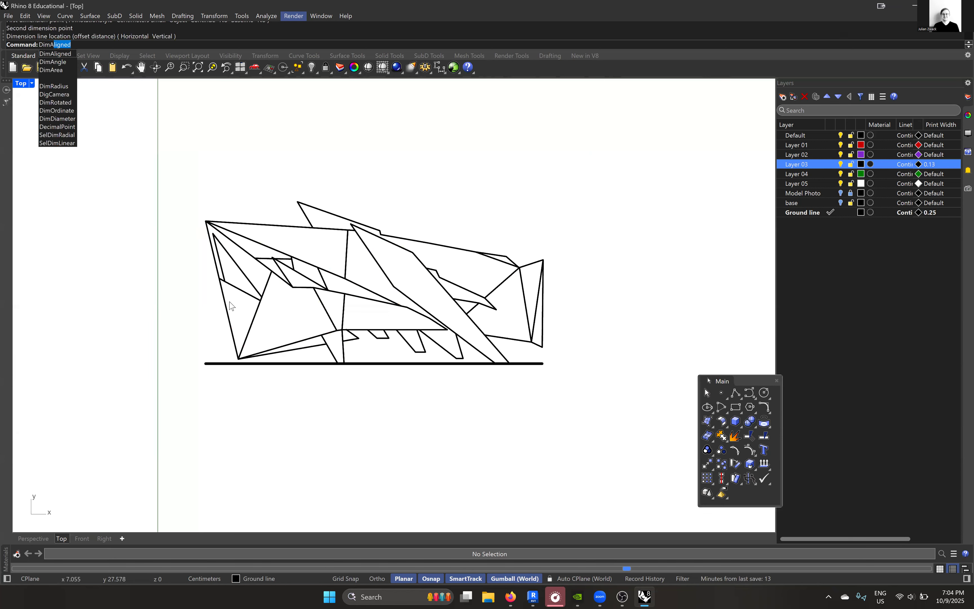
pyautogui.press('Return')
pyautogui.scroll(5, 184, 291)
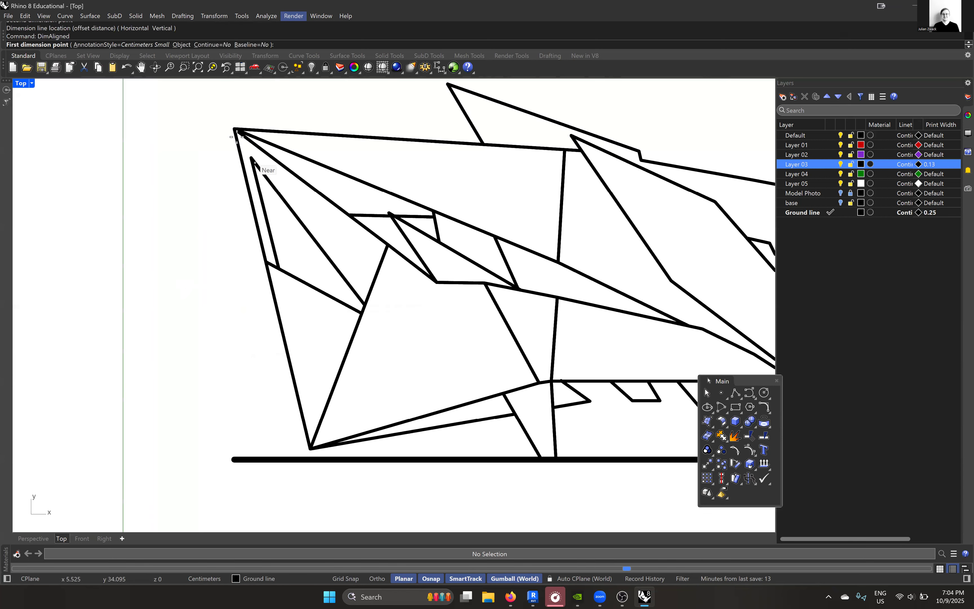
pyautogui.click(235, 129)
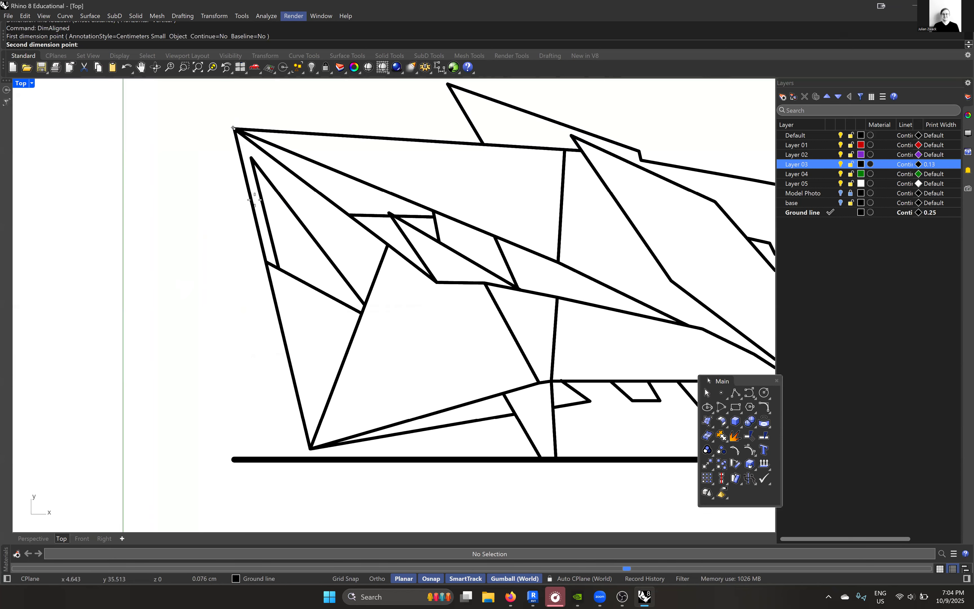
pyautogui.click(311, 449)
pyautogui.scroll(-4, 230, 421)
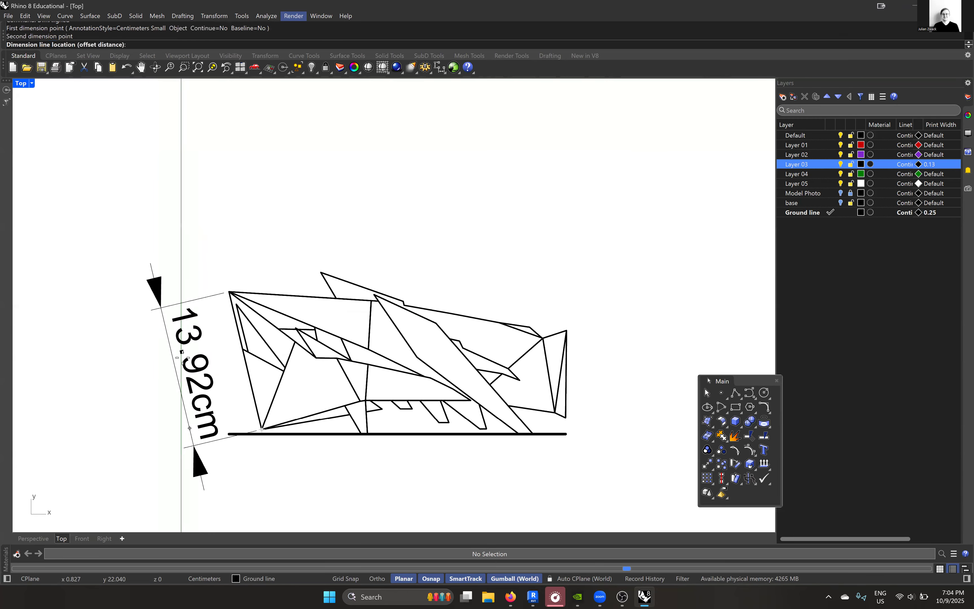
pyautogui.click(170, 382)
pyautogui.scroll(3, 247, 434)
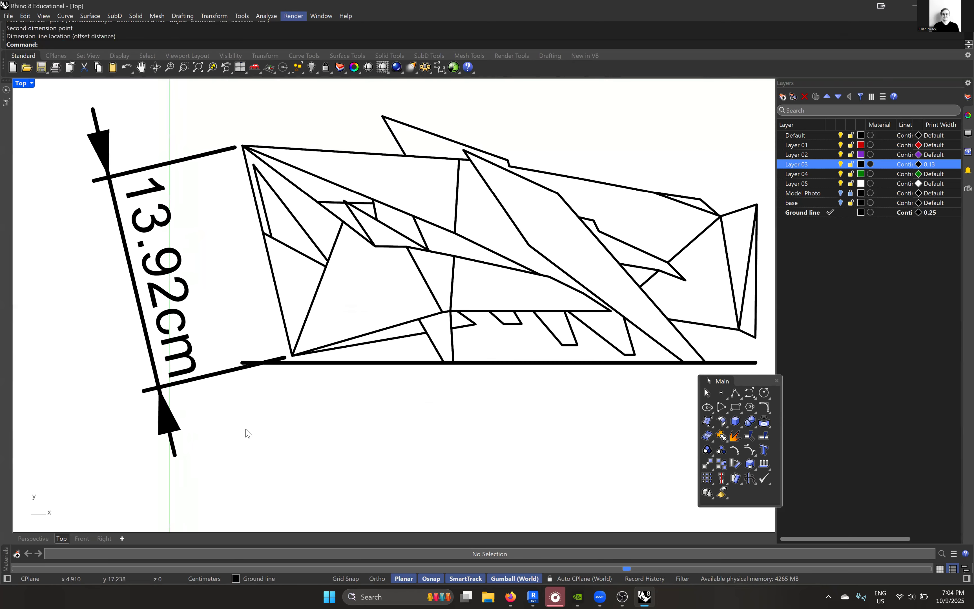
pyautogui.scroll(-2, 248, 434)
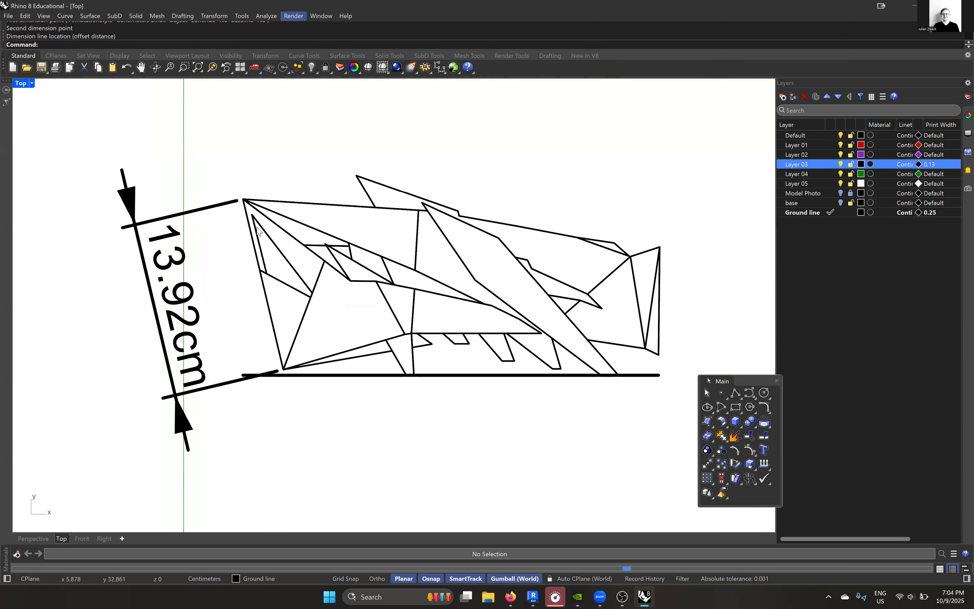
# - Add an aligned dimension above the model's upper edge, from the upper left corner to the top of the inner near-vertical line
pyautogui.press('Return')
pyautogui.click(243, 198)
pyautogui.press('Escape')
pyautogui.press('Return')
pyautogui.click(243, 200)
pyautogui.click(419, 210)
pyautogui.click(403, 153)
# - Add an aligned dimension beside the model's rightmost vertical edge
pyautogui.press('Return')
pyautogui.click(659, 354)
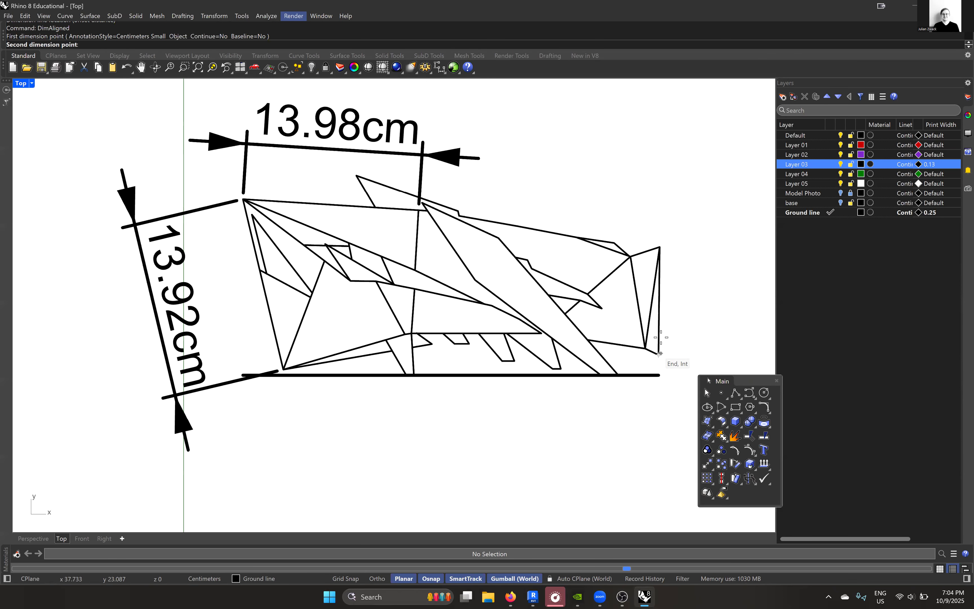
pyautogui.click(659, 246)
pyautogui.click(720, 264)
pyautogui.scroll(-3, 557, 288)
pyautogui.scroll(3, 557, 287)
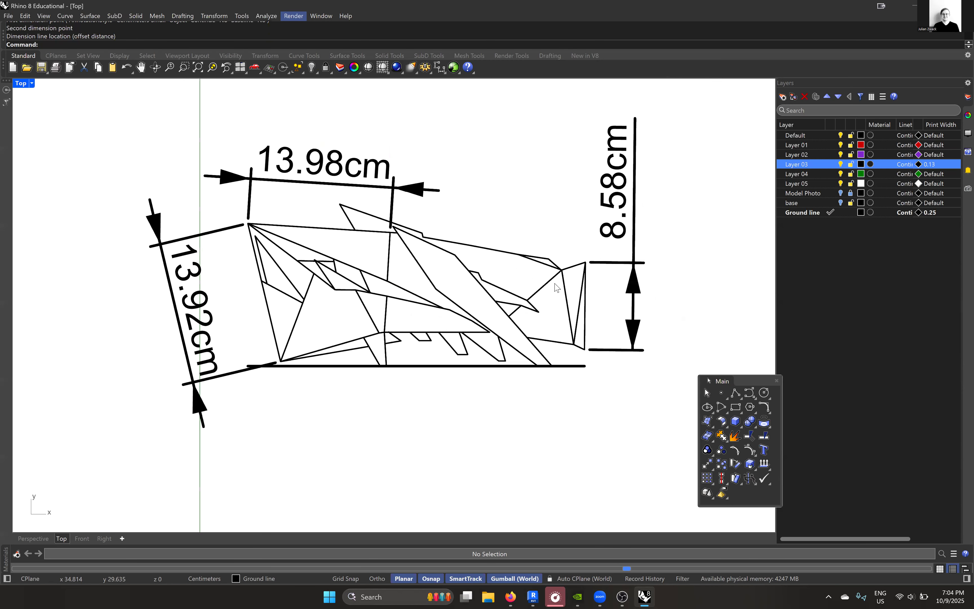
pyautogui.moveTo(557, 287); pyautogui.dragTo(500, 310, button='right')
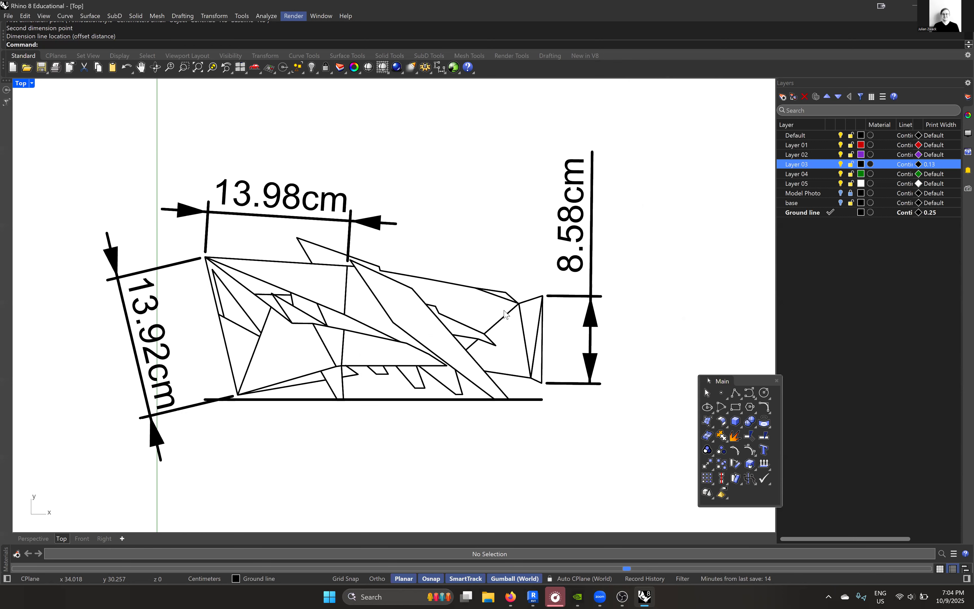
pyautogui.moveTo(398, 292); pyautogui.dragTo(426, 271, button='right')
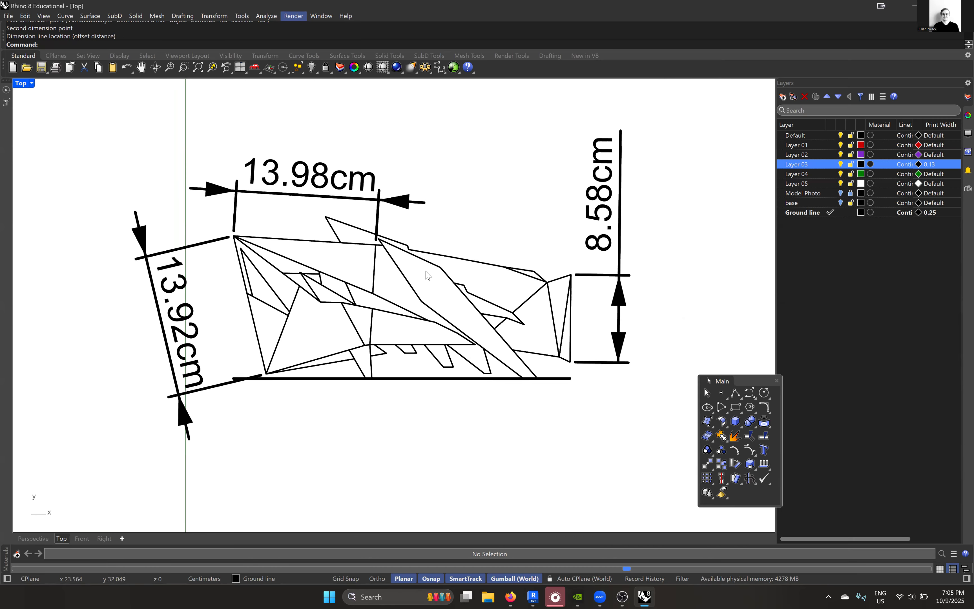
pyautogui.moveTo(433, 282); pyautogui.dragTo(438, 290, button='right')
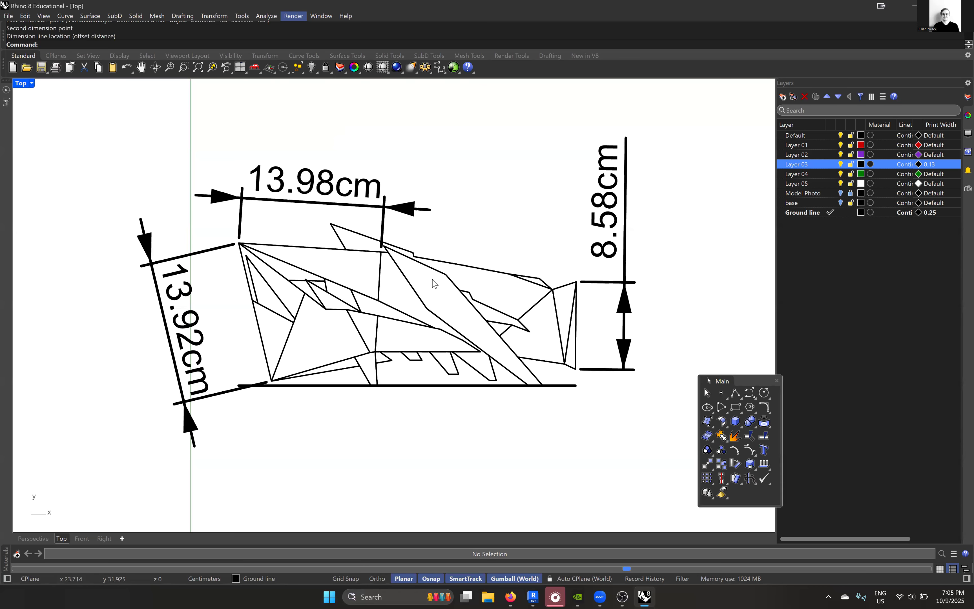
# - Undo the three aligned dimensions around the model
pyautogui.hotkey('ctrl', 'z')
pyautogui.scroll(1, 245, 320)
pyautogui.scroll(-1, 255, 311)
pyautogui.hotkey('ctrl', 'z')
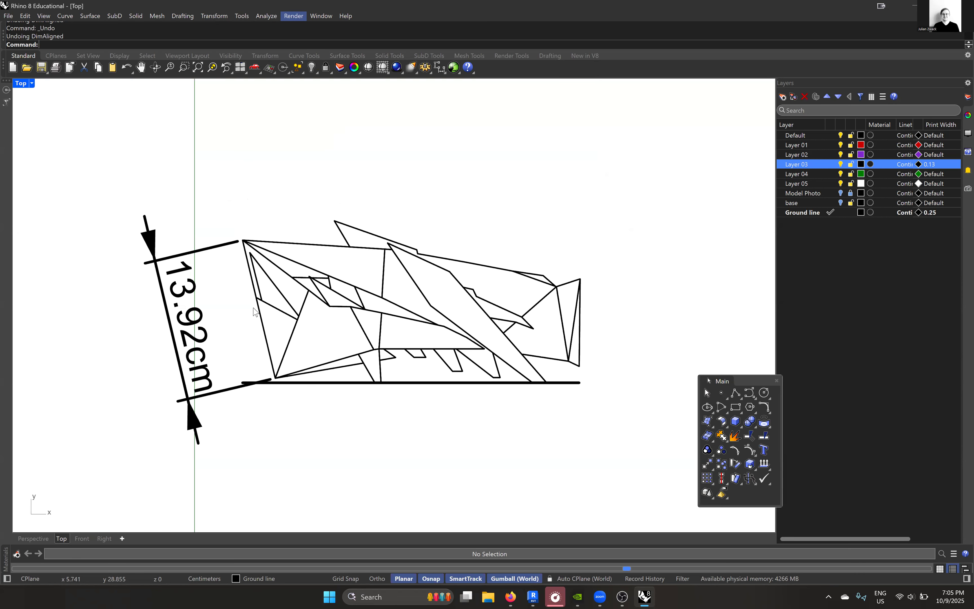
pyautogui.hotkey('ctrl', 'z')
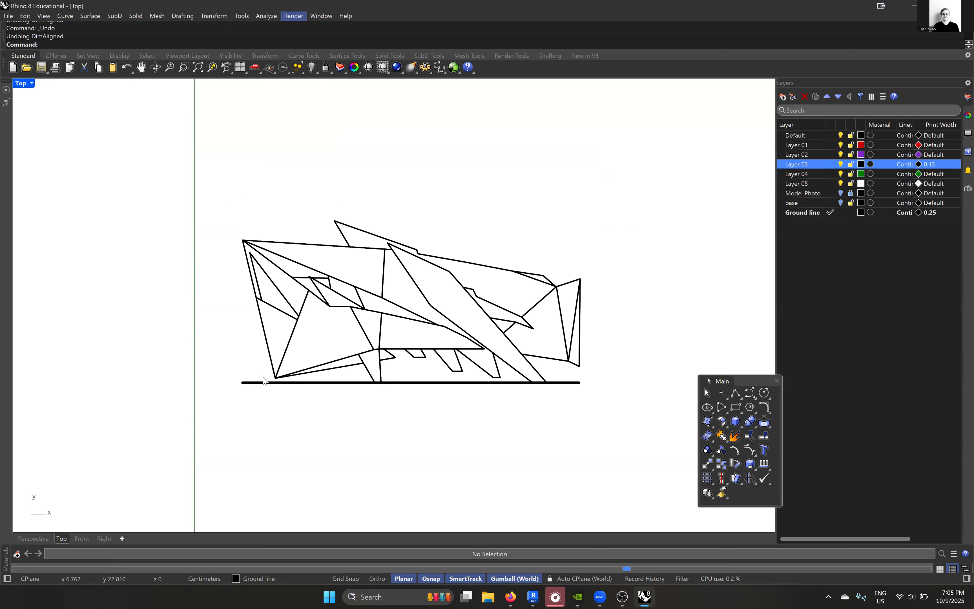
pyautogui.scroll(3, 245, 359)
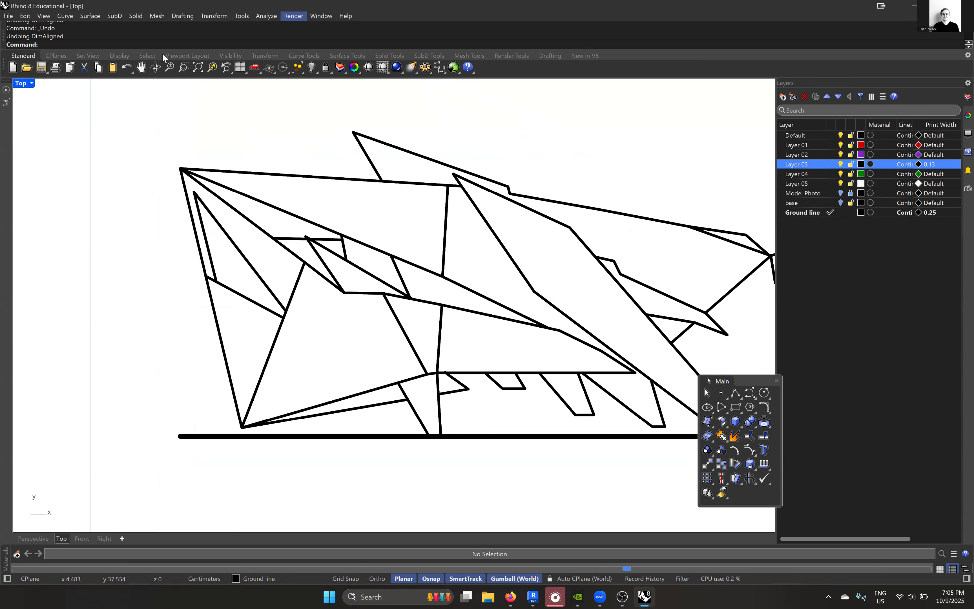
# - Set the text height of the Centimeters Small annotation style to 1 in the document options
pyautogui.write('Options')
pyautogui.press('Return')
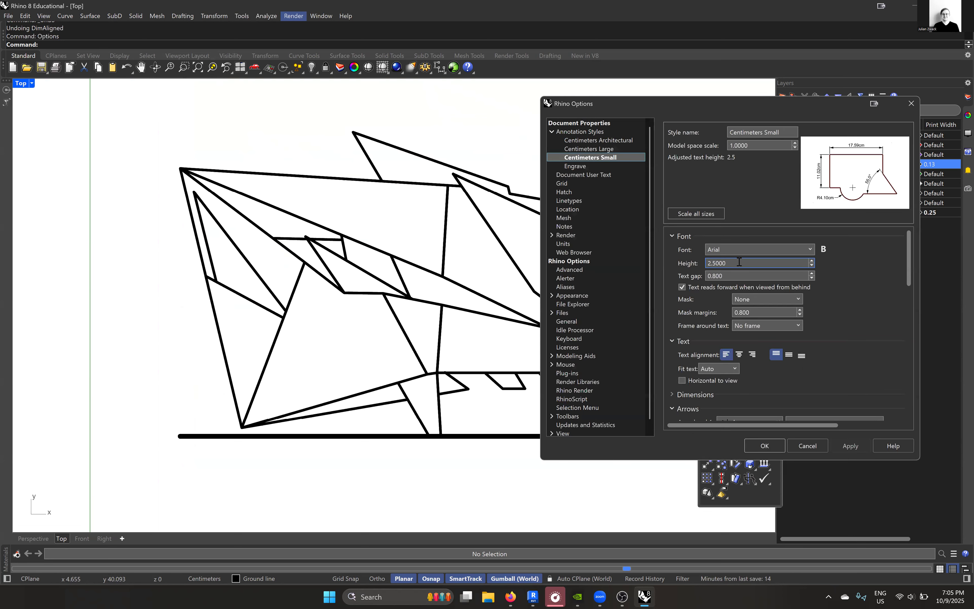
pyautogui.doubleClick(739, 262)
pyautogui.write('1')
pyautogui.click(850, 444)
pyautogui.click(753, 446)
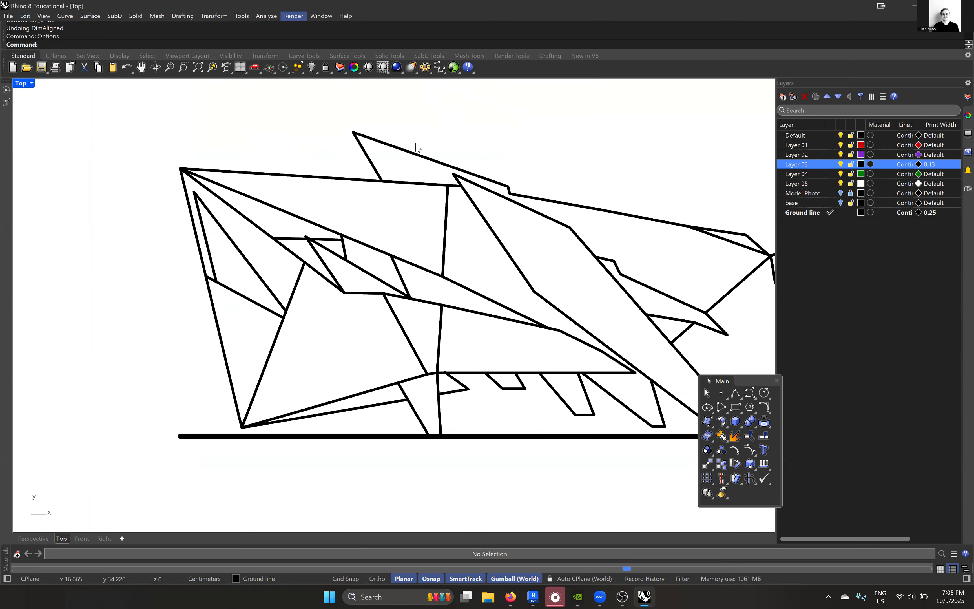
# - Make Layer 04 current and add an aligned dimension just outside the model's outer left edge
pyautogui.doubleClick(812, 174)
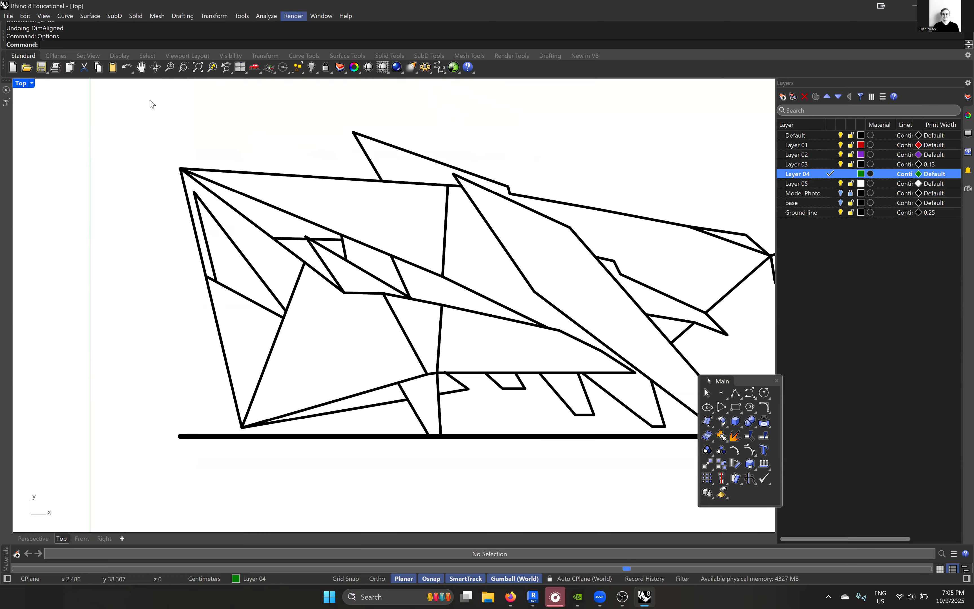
pyautogui.write('DimAligned')
pyautogui.press('Return')
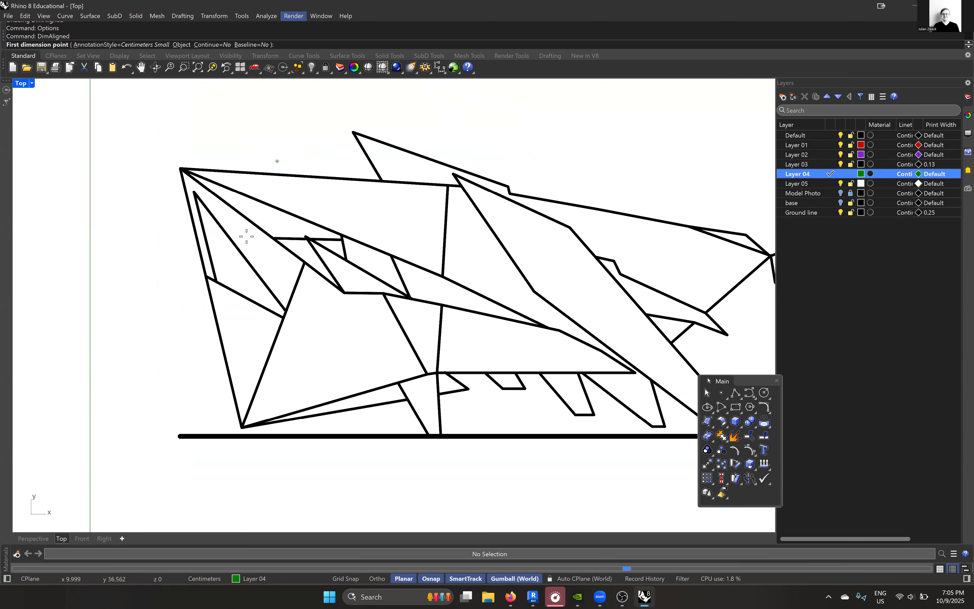
pyautogui.click(181, 169)
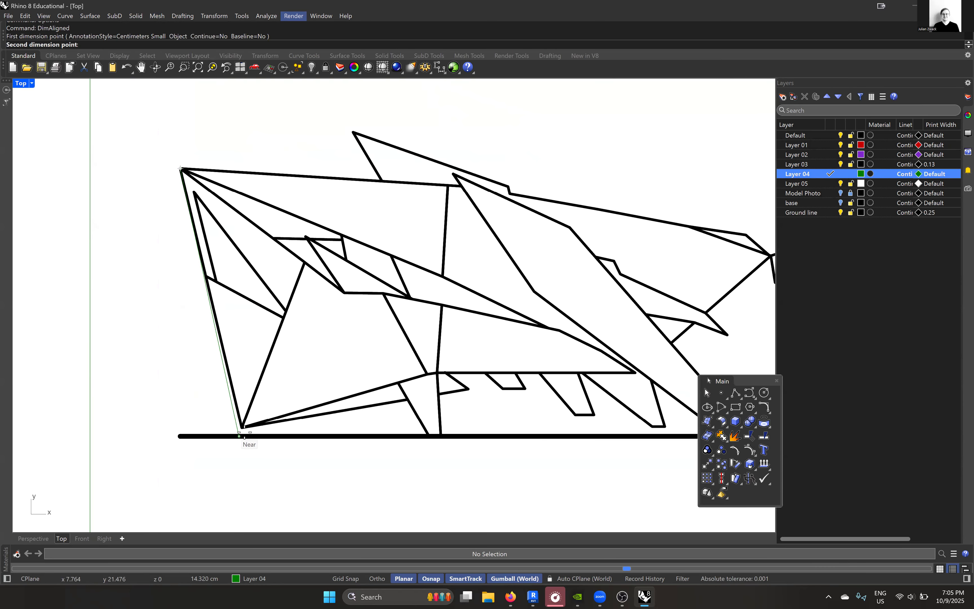
pyautogui.click(242, 427)
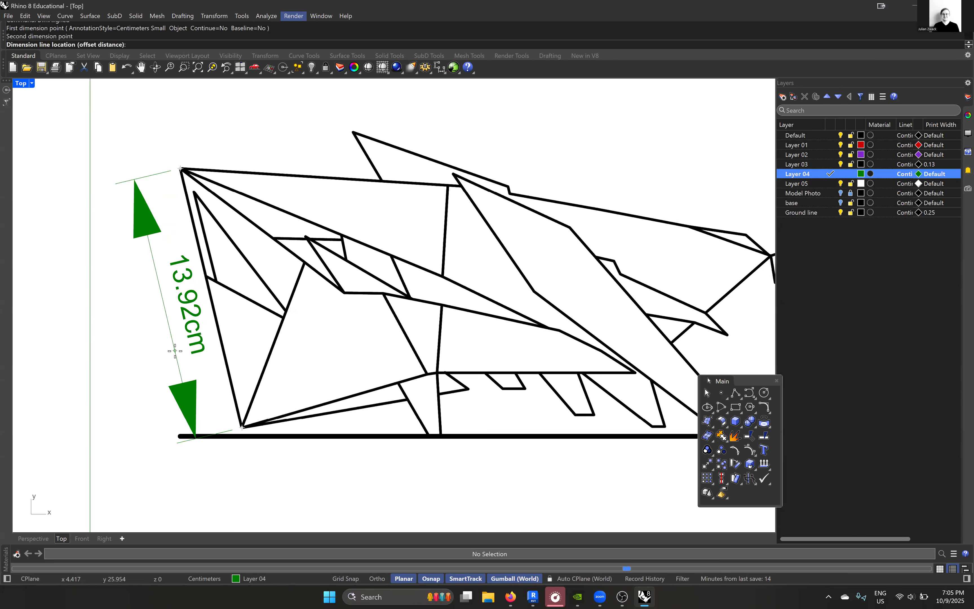
pyautogui.click(175, 351)
pyautogui.scroll(-3, 198, 302)
pyautogui.moveTo(178, 308); pyautogui.dragTo(173, 269, button='right')
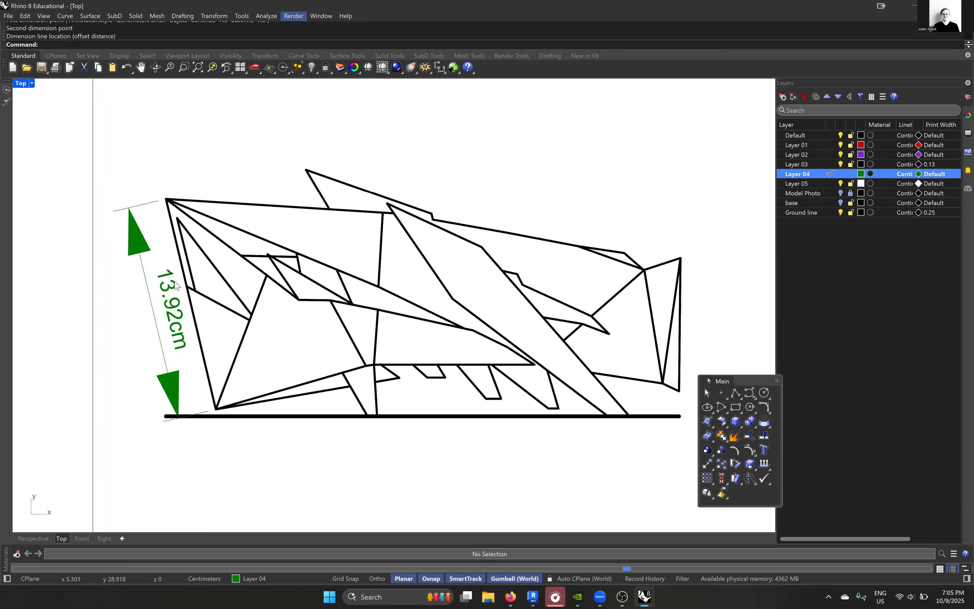
pyautogui.scroll(2, 174, 281)
pyautogui.moveTo(153, 99); pyautogui.dragTo(174, 95, button='right')
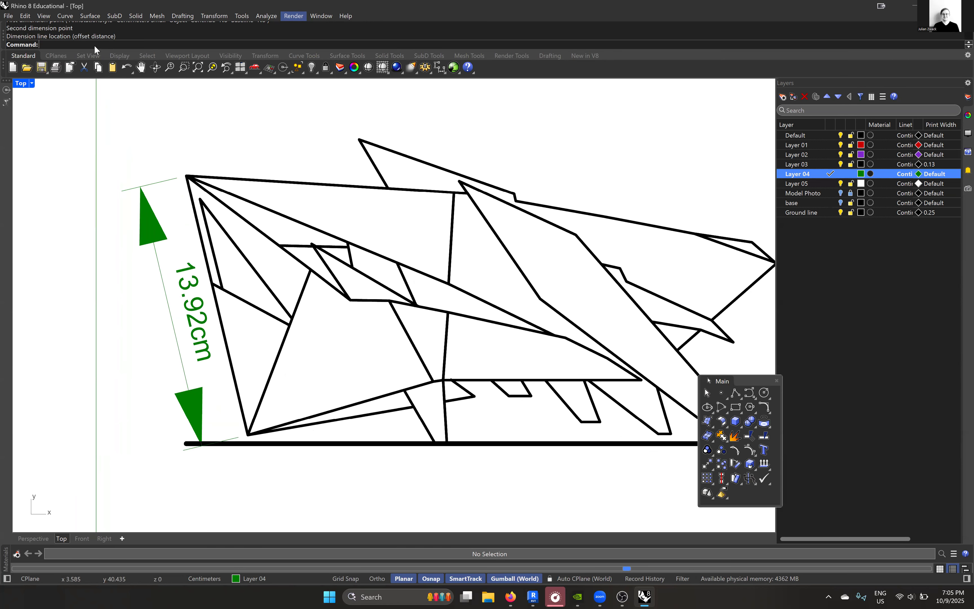
pyautogui.write('Angle')
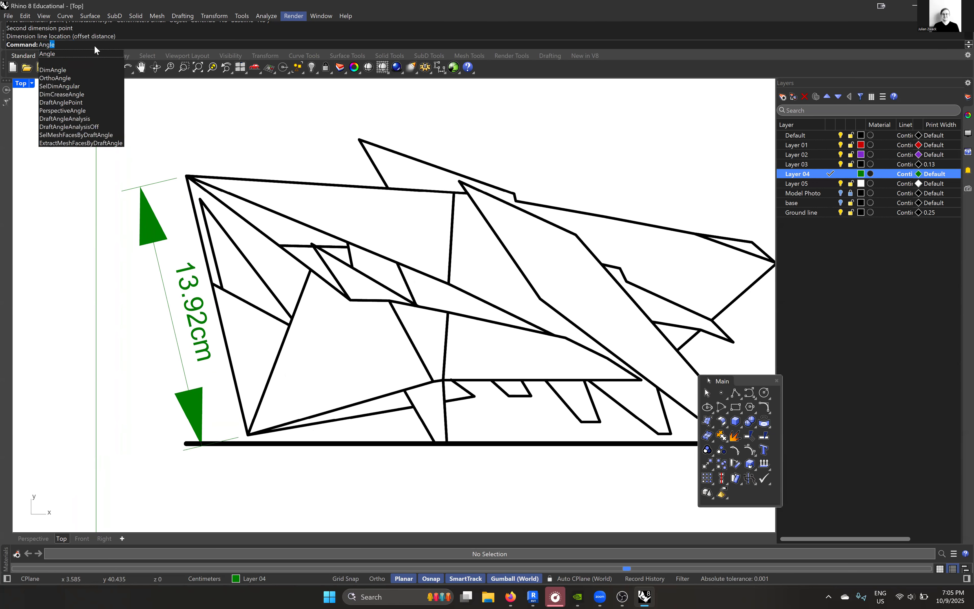
pyautogui.press('Return')
pyautogui.scroll(4, 239, 295)
pyautogui.scroll(-4, 239, 295)
pyautogui.scroll(3, 249, 266)
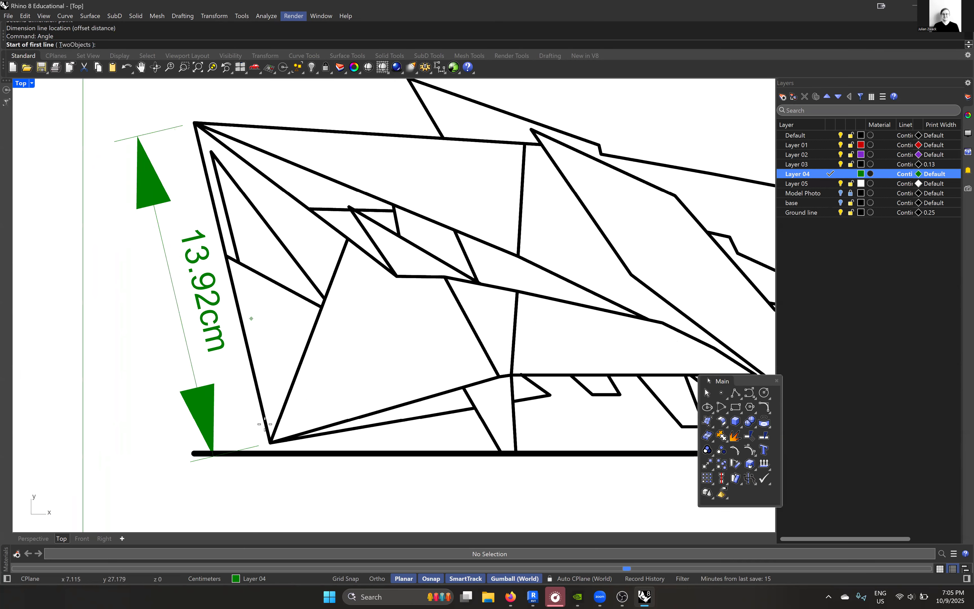
pyautogui.click(195, 123)
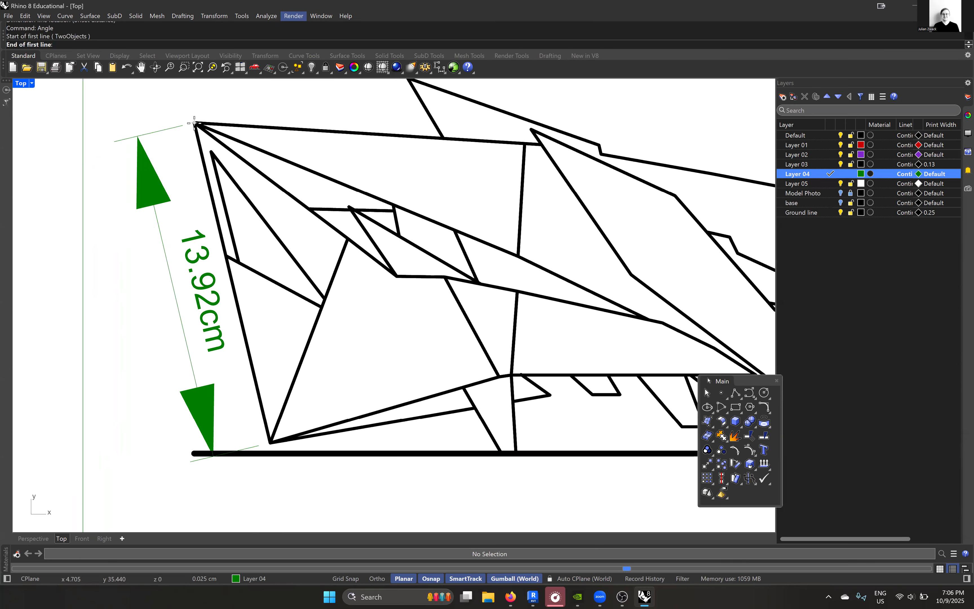
pyautogui.click(270, 442)
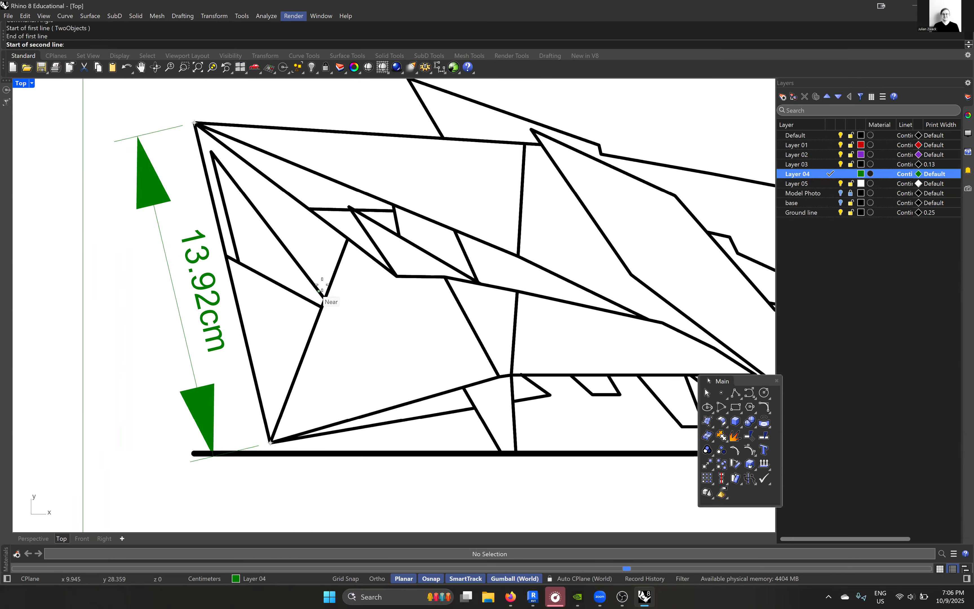
pyautogui.click(346, 242)
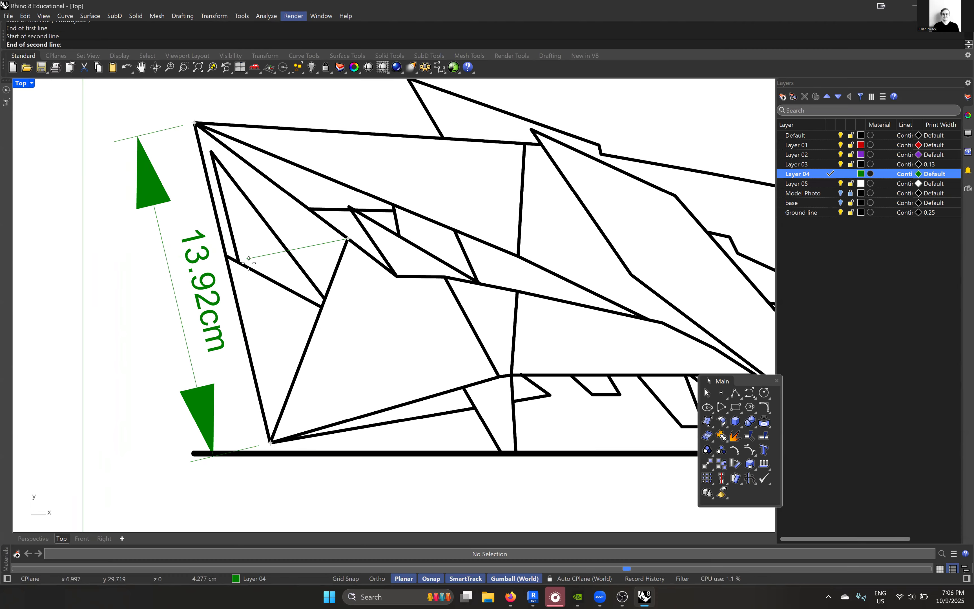
pyautogui.press('Escape')
# - Measure the angle at the lower left corner between the outer left edge and the inner line rising from it
pyautogui.press('space')
pyautogui.click(194, 123)
pyautogui.click(272, 440)
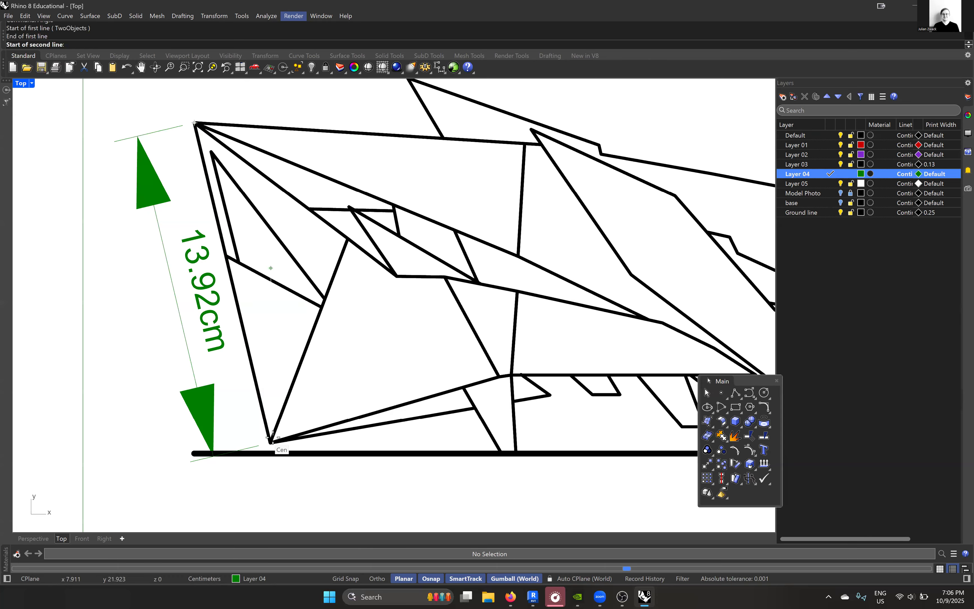
pyautogui.click(273, 439)
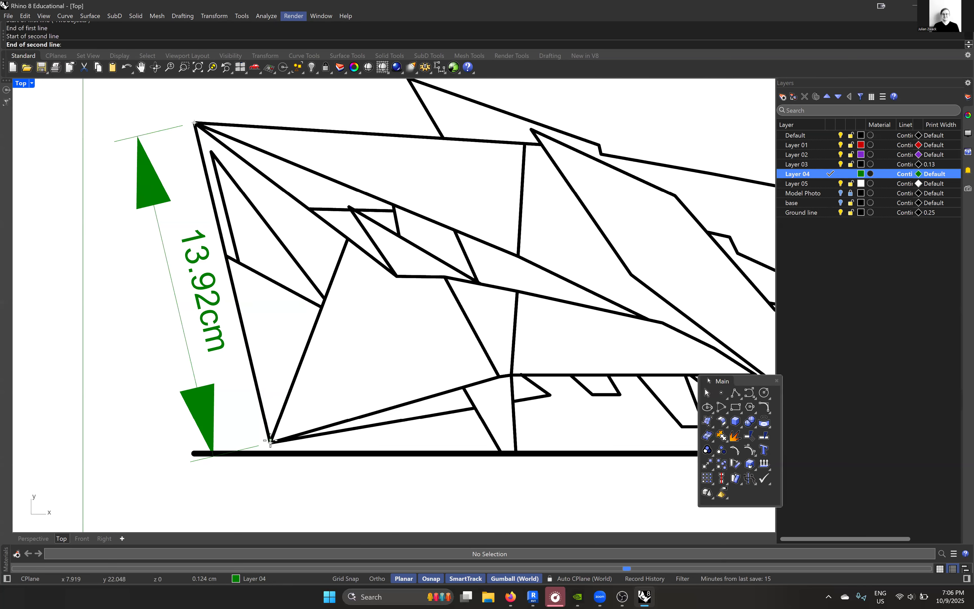
pyautogui.click(348, 239)
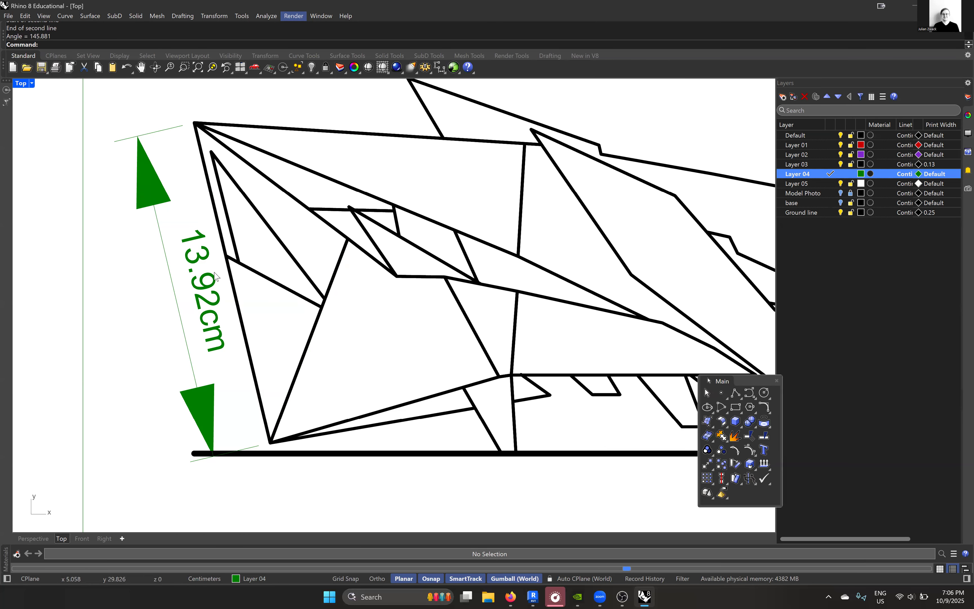
# - Try to add angle dimensions at the model's lower left corner, including between the two shallow lines rising from it
pyautogui.moveTo(252, 304); pyautogui.dragTo(228, 300, button='right')
pyautogui.write('DimA')
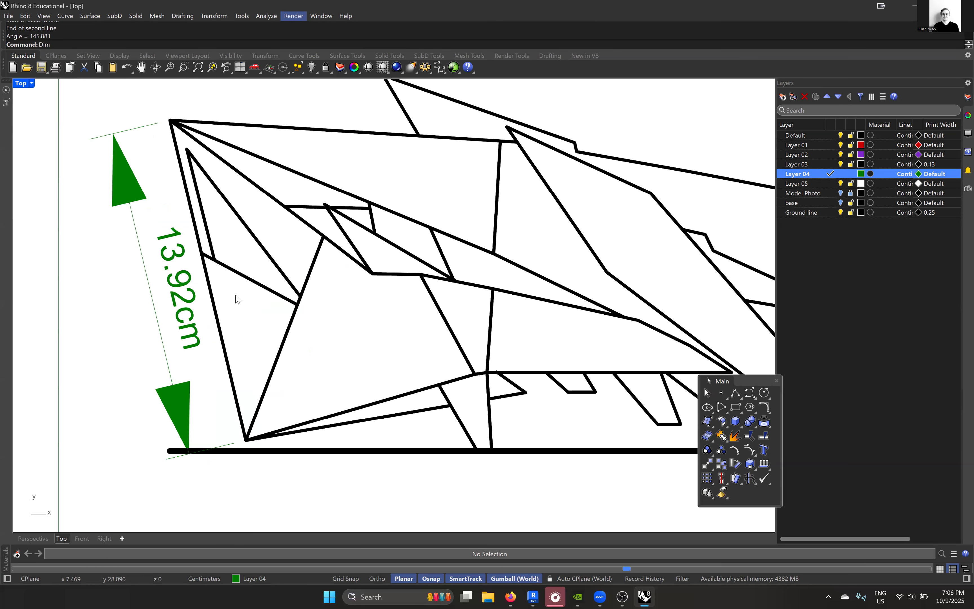
pyautogui.press('Down')
pyautogui.press('Return')
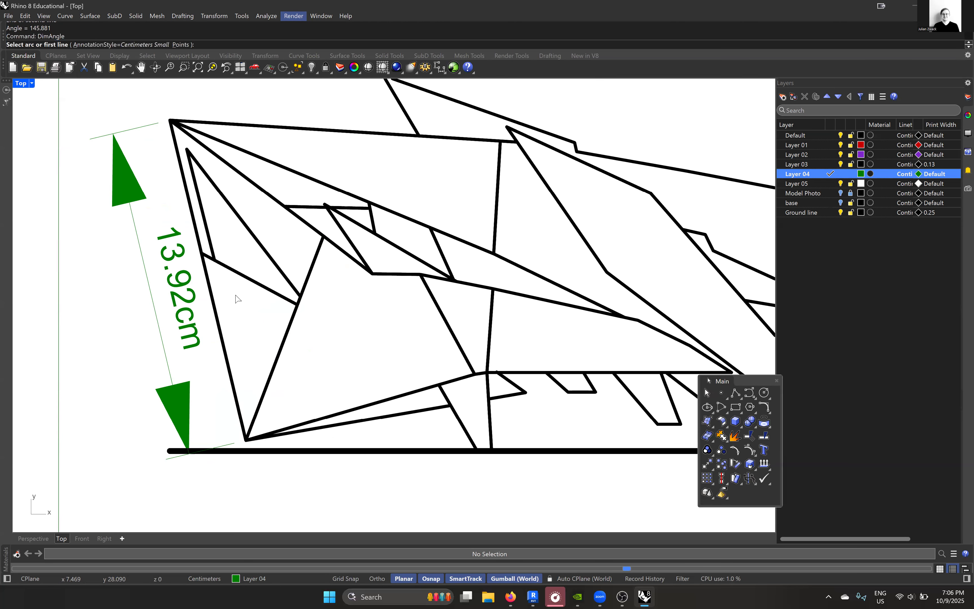
pyautogui.click(233, 380)
pyautogui.press('Escape')
pyautogui.click(270, 379)
pyautogui.scroll(-1, 263, 354)
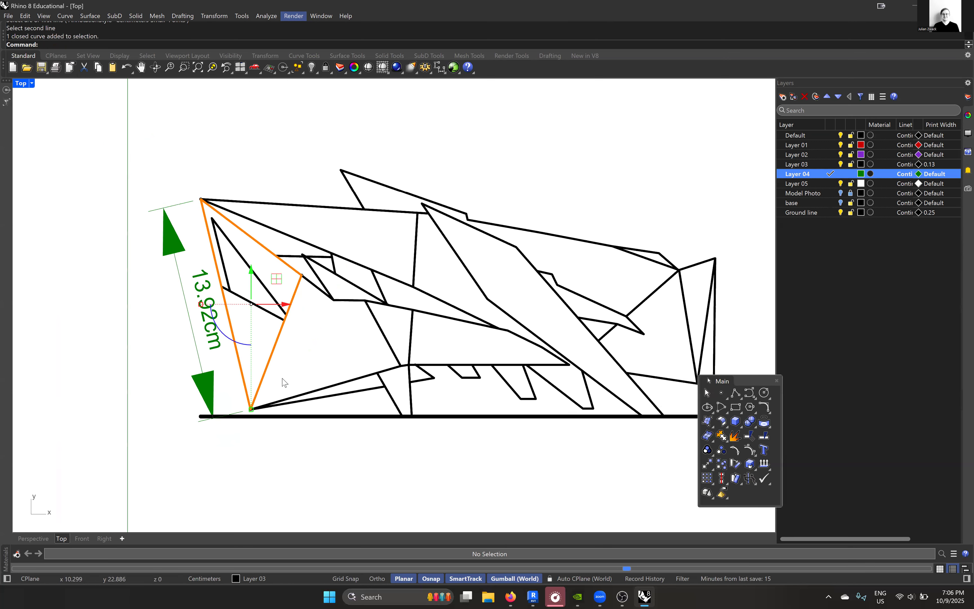
pyautogui.press('Escape')
pyautogui.scroll(1, 282, 403)
pyautogui.press('space')
pyautogui.click(286, 402)
pyautogui.click(291, 407)
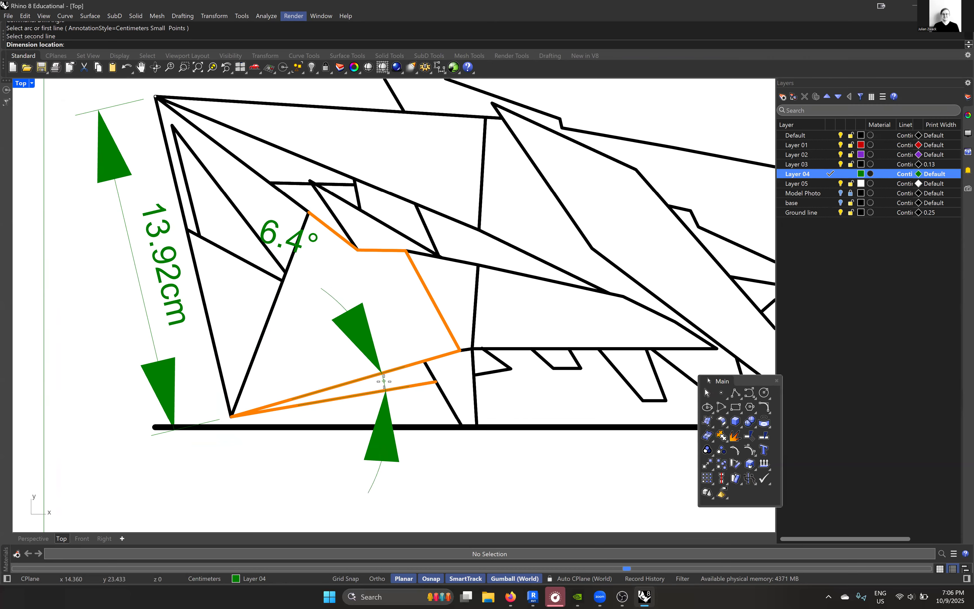
pyautogui.scroll(-5, 384, 381)
pyautogui.press('Escape')
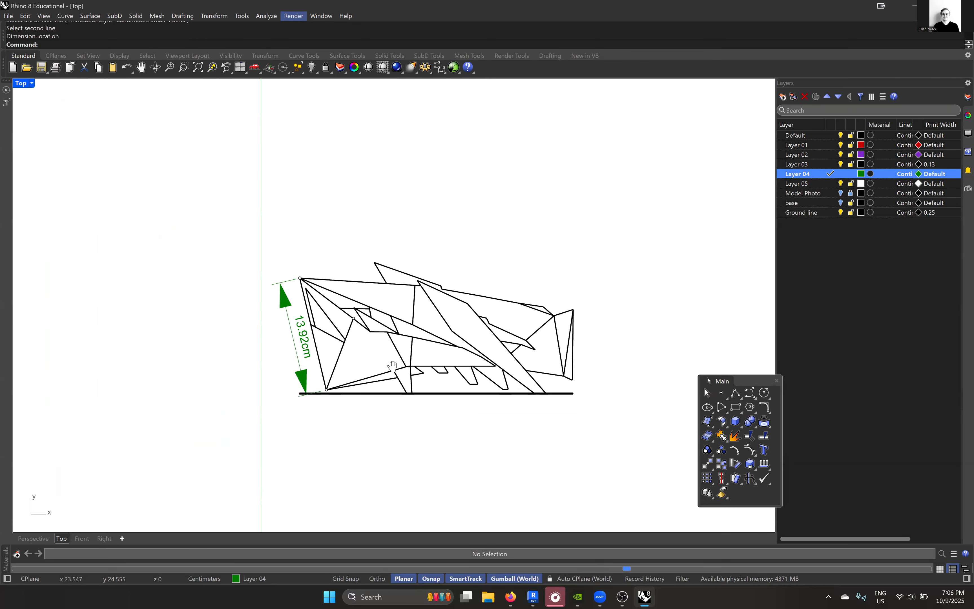
# - Try to add an angle dimension at the foot of the long diagonal member that meets the ground line
pyautogui.scroll(5, 467, 384)
pyautogui.press('Return')
pyautogui.click(470, 387)
pyautogui.press('Escape')
pyautogui.click(481, 397)
pyautogui.press('Return')
pyautogui.click(481, 399)
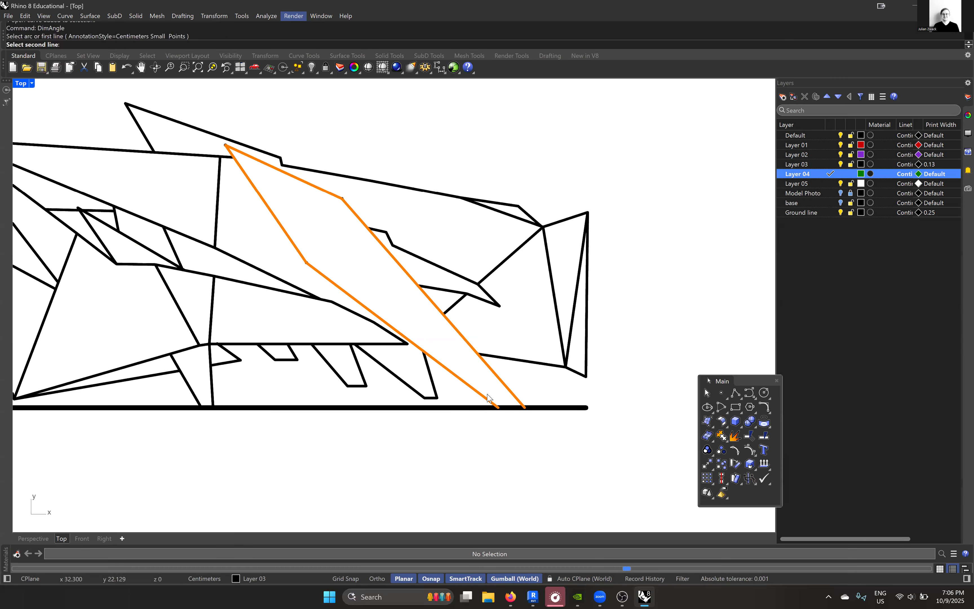
pyautogui.press('Escape')
# - Try to add an angle dimension to the narrow triangle at the model's right end
pyautogui.write('DimA')
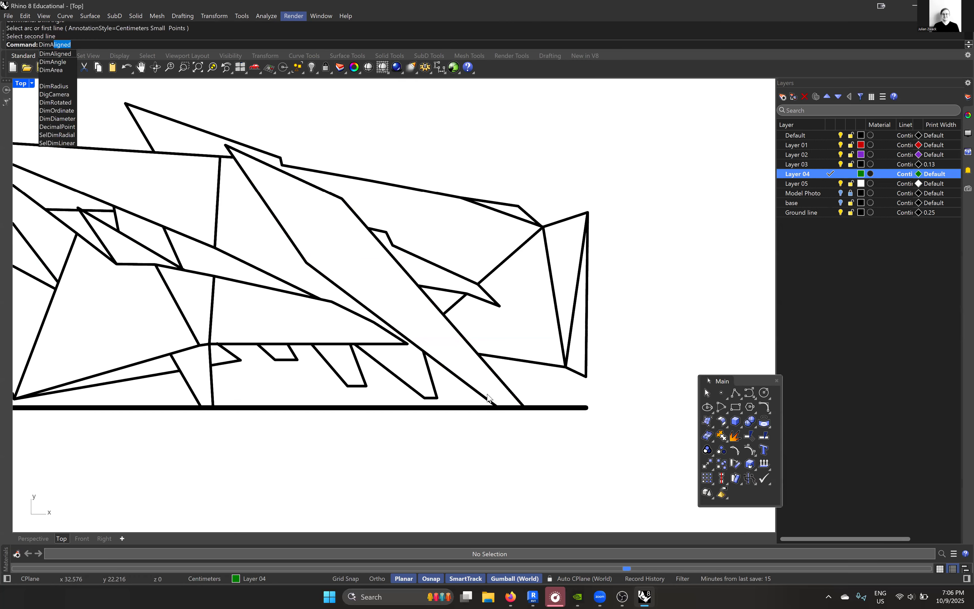
pyautogui.write('ng')
pyautogui.press('Return')
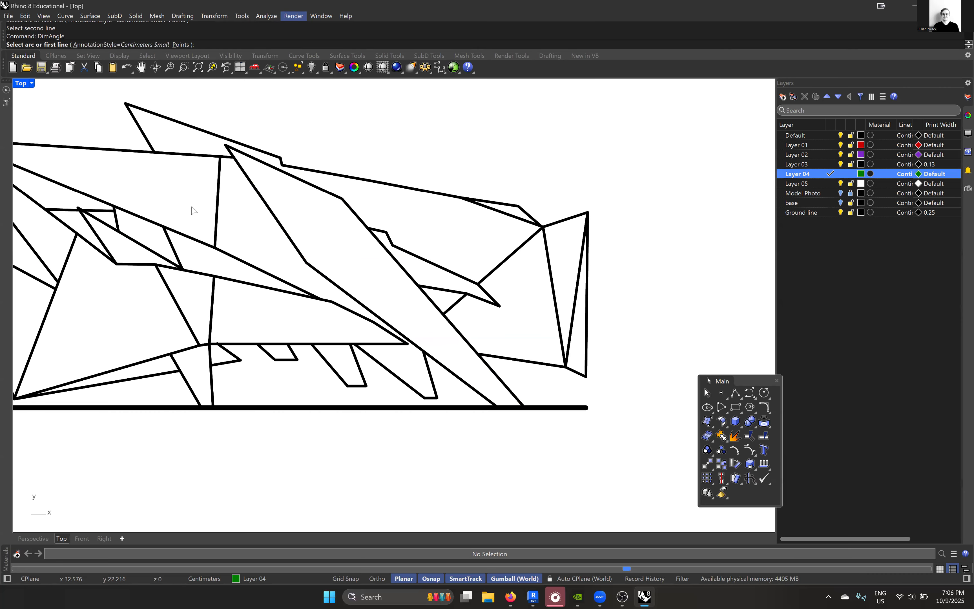
pyautogui.click(562, 341)
pyautogui.scroll(3, 562, 341)
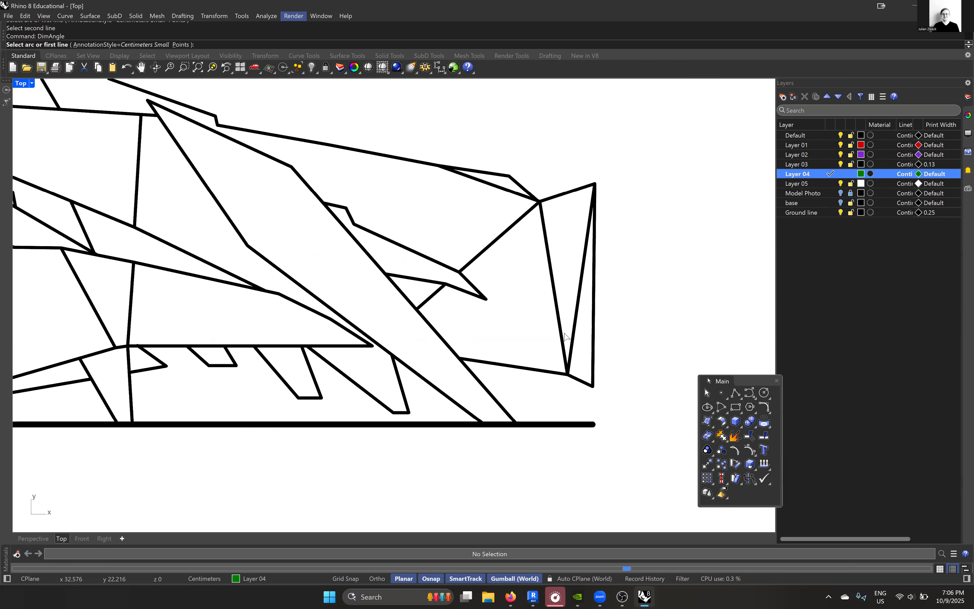
pyautogui.press('Escape')
# - Explode the two polylines that form the narrow triangle at the model's right end into separate segments
pyautogui.click(566, 330)
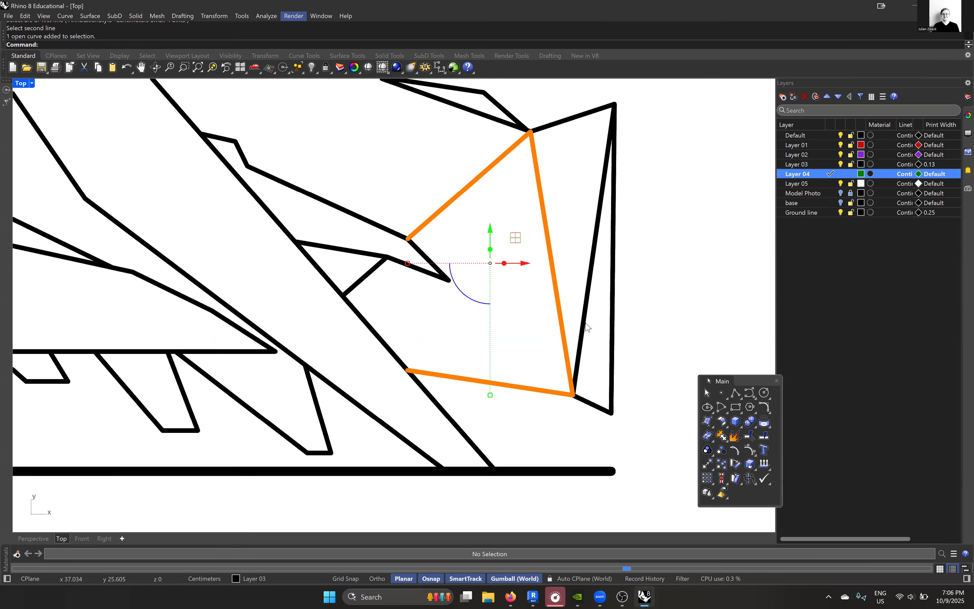
pyautogui.keyDown('shift'); pyautogui.click(585, 325); pyautogui.keyUp('shift')
pyautogui.write('explode')
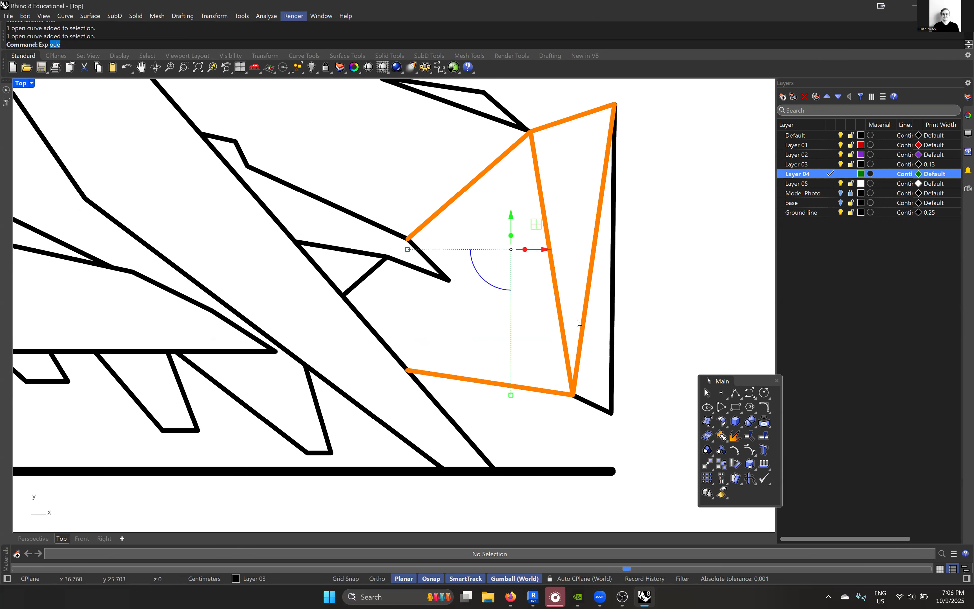
pyautogui.press('Return')
pyautogui.click(558, 303)
pyautogui.press('Escape')
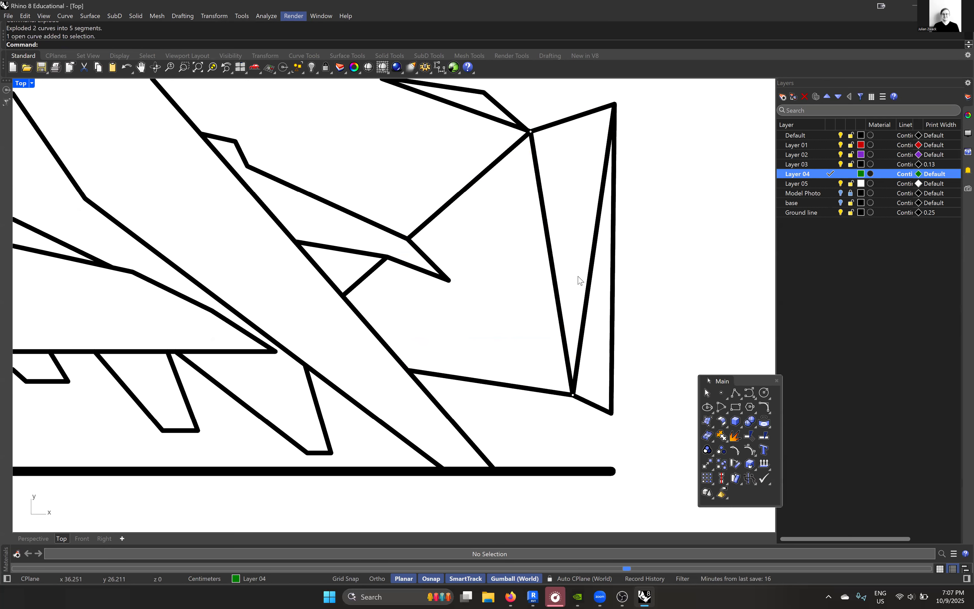
pyautogui.click(597, 255)
pyautogui.press('Escape')
# - Add an angle dimension between the narrow triangle's two slanted lines at the right end, placing it above the model
pyautogui.moveTo(574, 291); pyautogui.dragTo(554, 292, button='right')
pyautogui.click(560, 289)
pyautogui.write('dimangle')
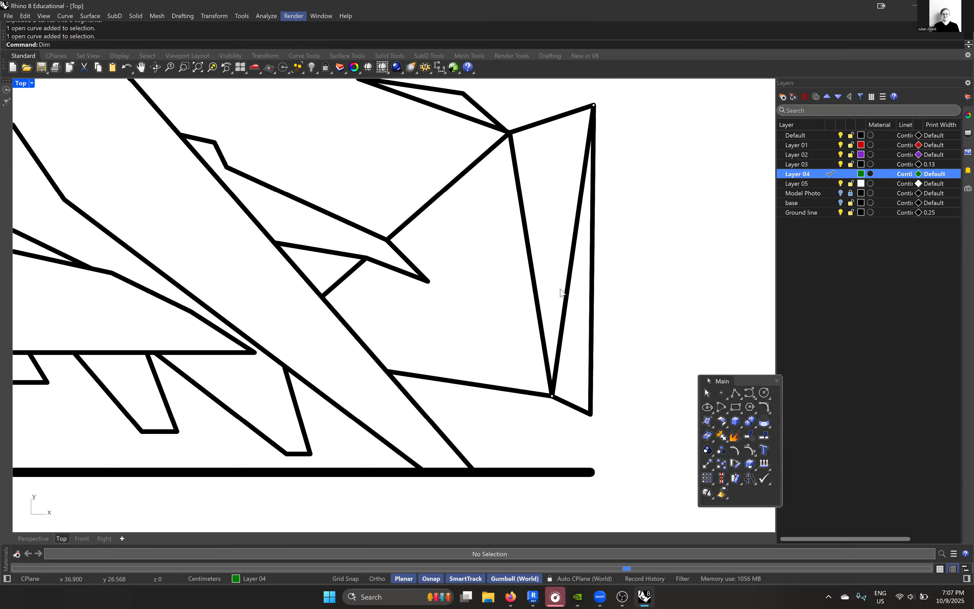
pyautogui.press('Return')
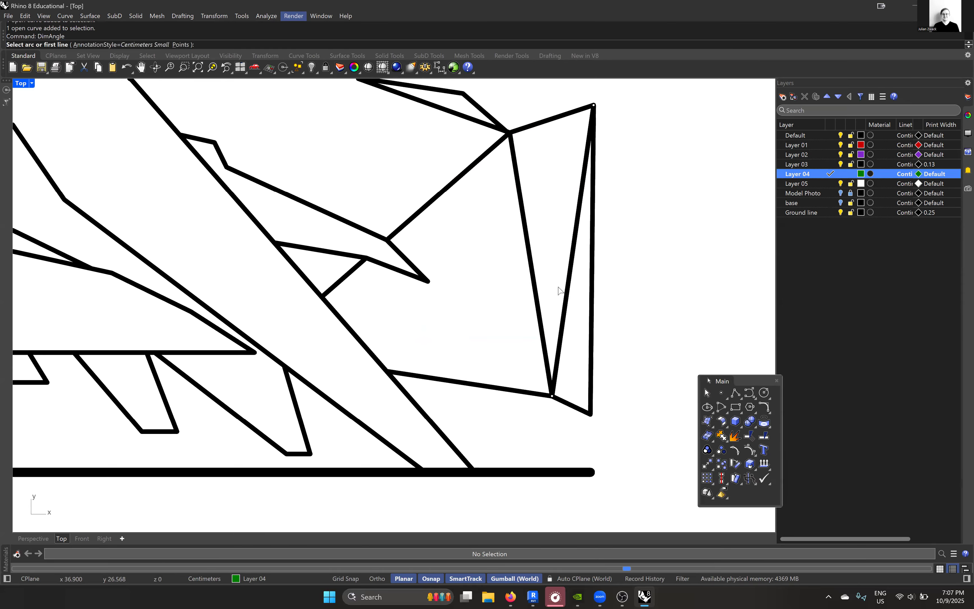
pyautogui.click(537, 293)
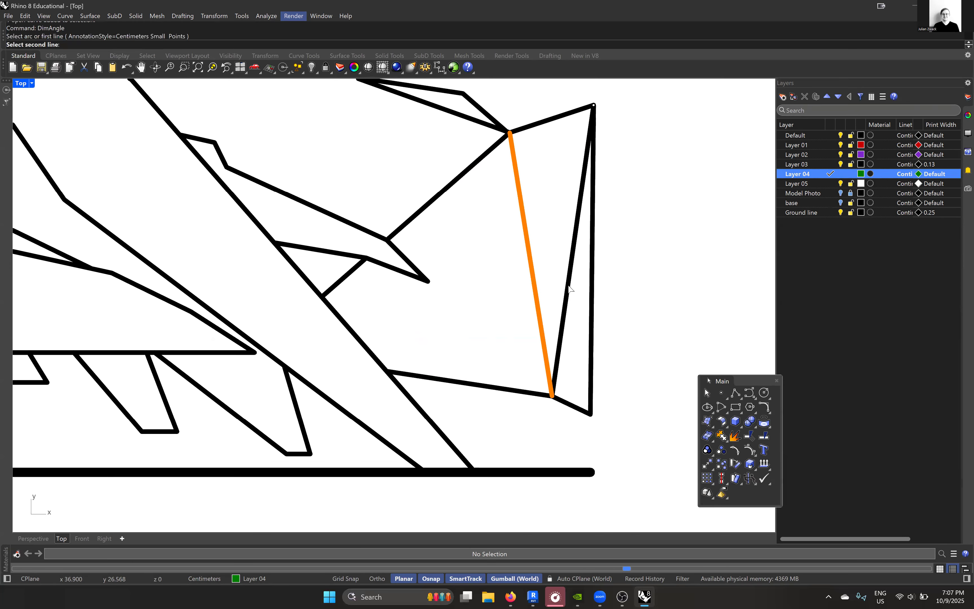
pyautogui.click(569, 288)
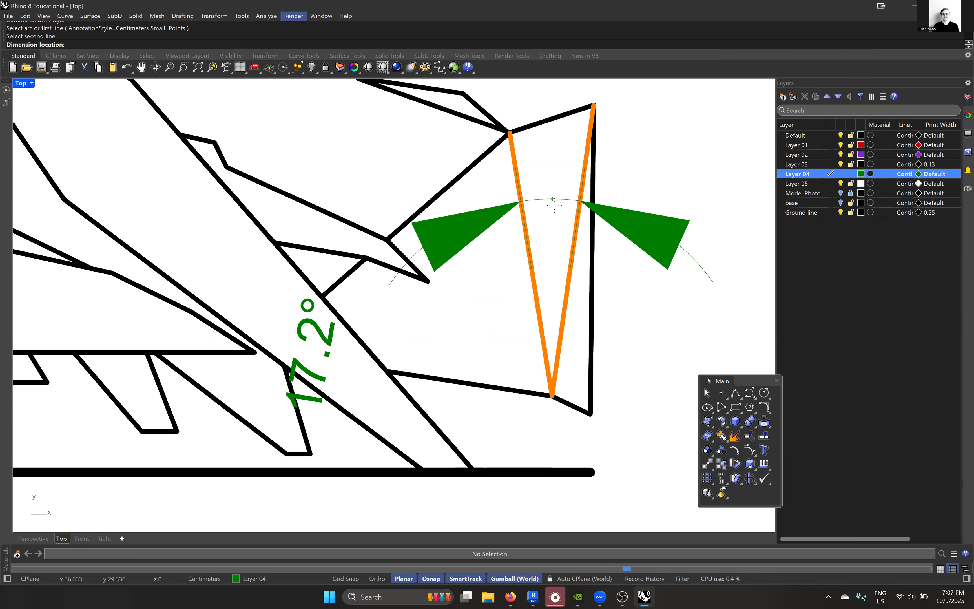
pyautogui.scroll(-3, 554, 200)
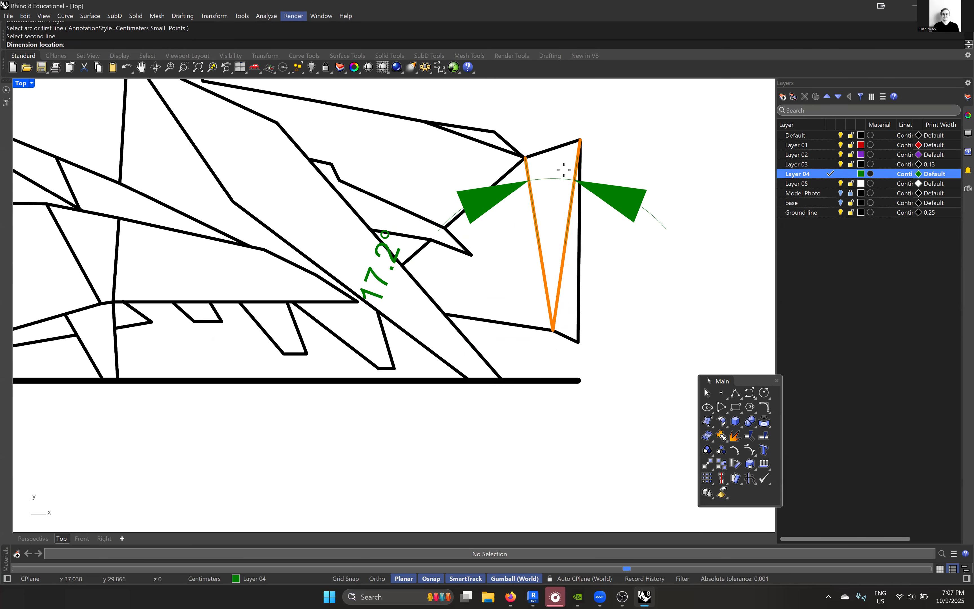
pyautogui.moveTo(572, 106); pyautogui.dragTo(535, 218, button='right')
pyautogui.click(546, 148)
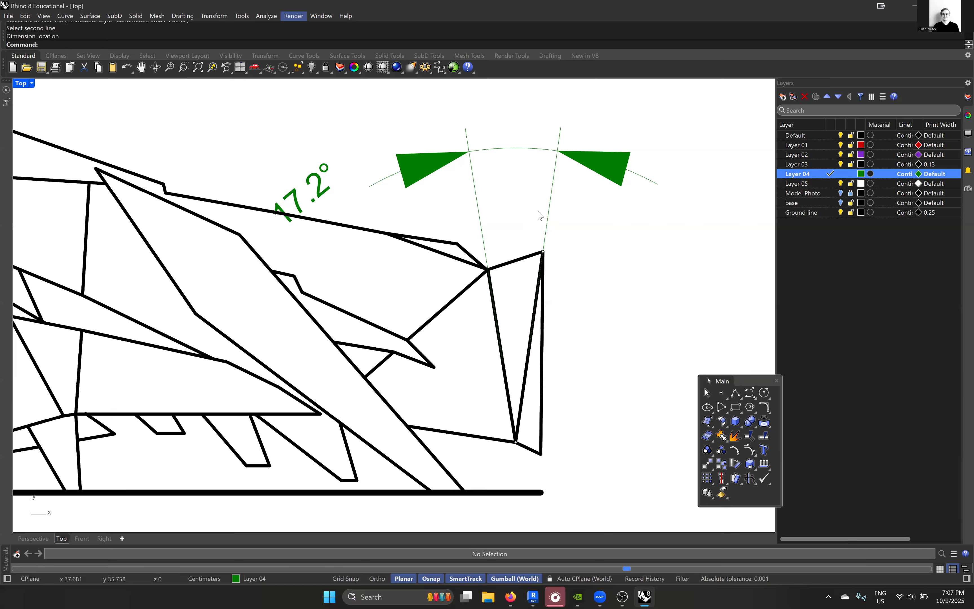
pyautogui.scroll(-2, 540, 216)
pyautogui.scroll(1, 524, 225)
pyautogui.scroll(-1, 499, 201)
pyautogui.click(502, 141)
pyautogui.press('Escape')
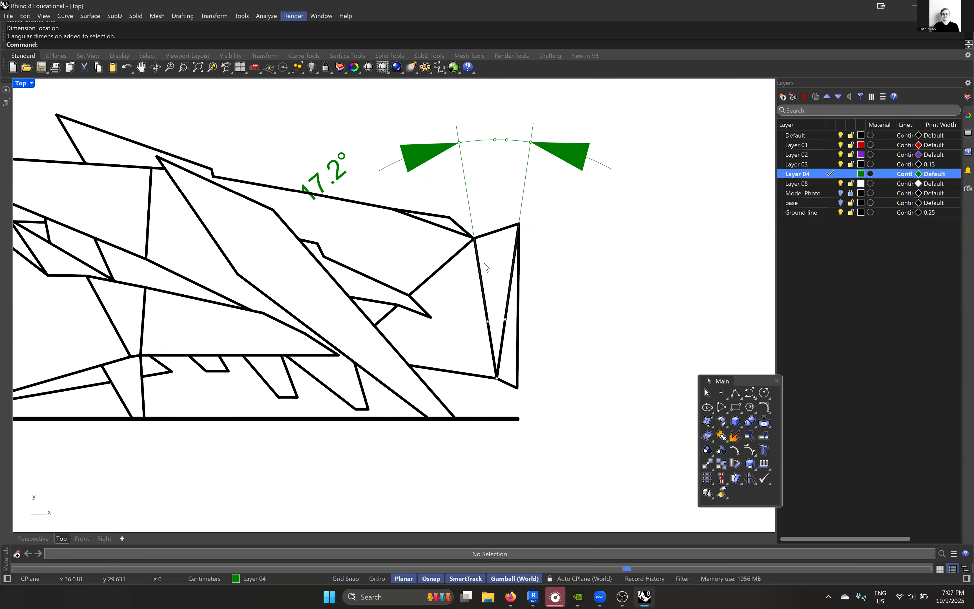
# - Add an aligned dimension to the right slanted line of the narrow triangle, placing it outside the model's right end
pyautogui.write('DimAligned')
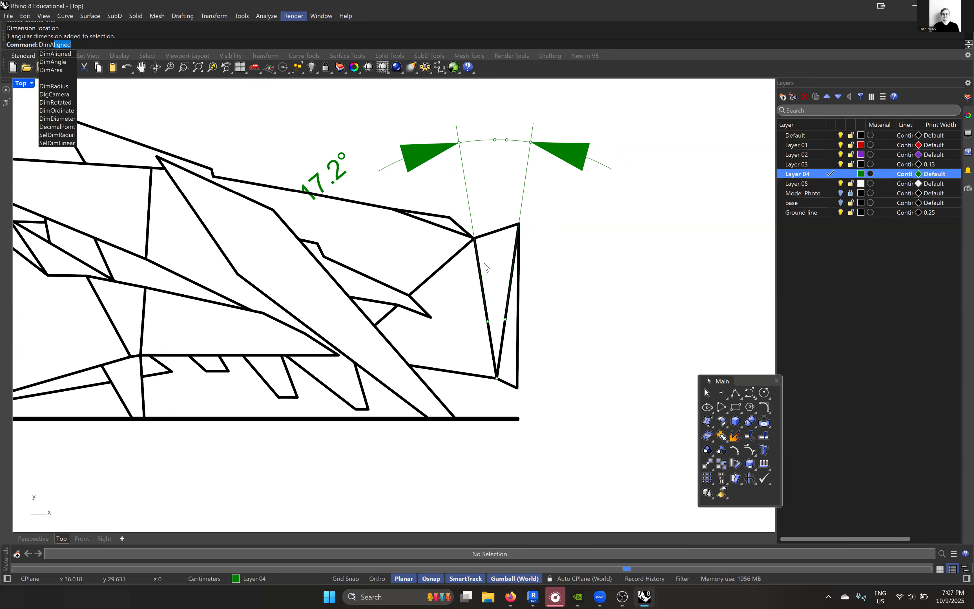
pyautogui.press('Return')
pyautogui.scroll(2, 499, 375)
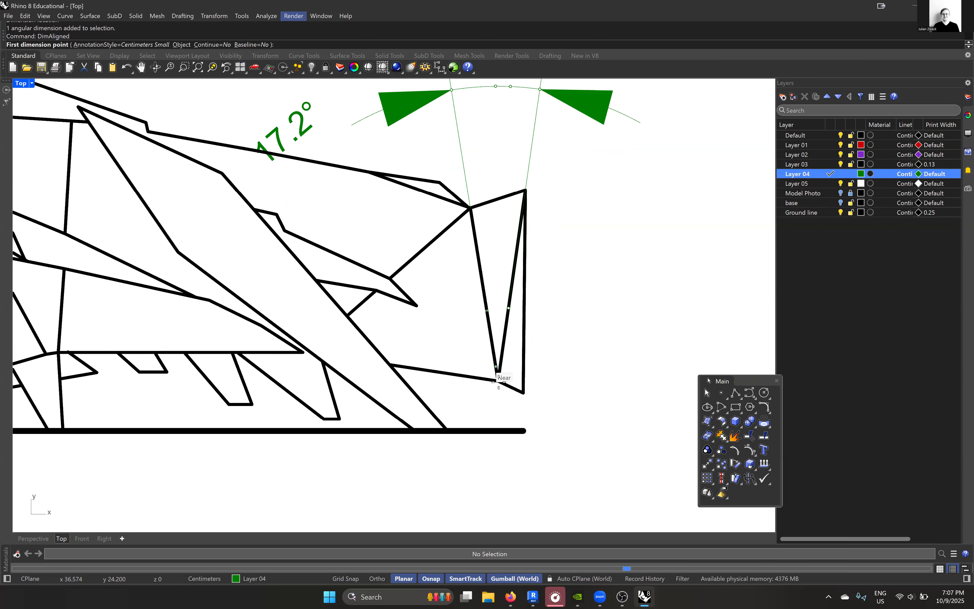
pyautogui.click(497, 378)
pyautogui.click(525, 190)
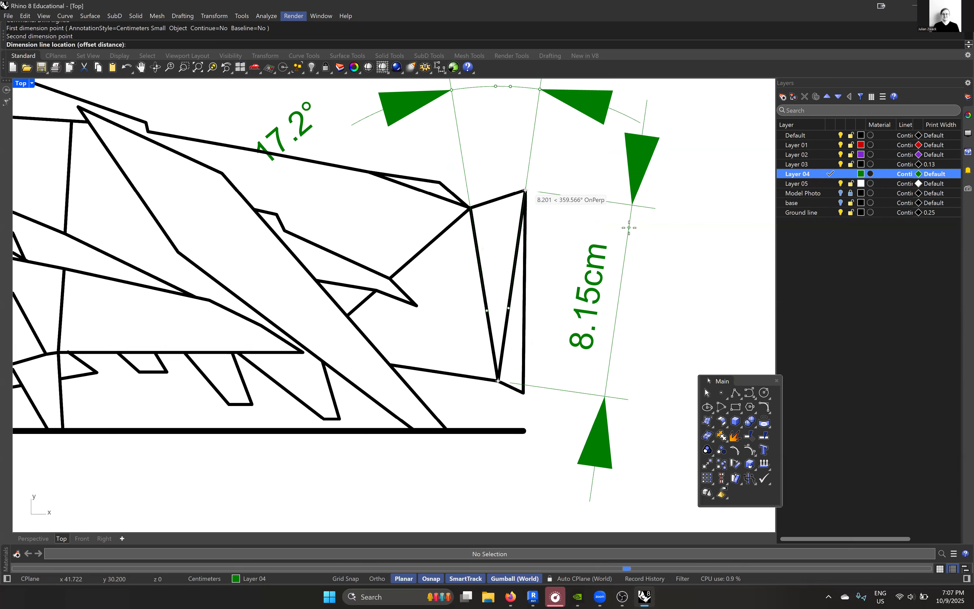
pyautogui.click(616, 237)
# - Add an aligned dimension to the left slanted line of the narrow triangle, placing it just left of that line
pyautogui.press('Return')
pyautogui.click(498, 380)
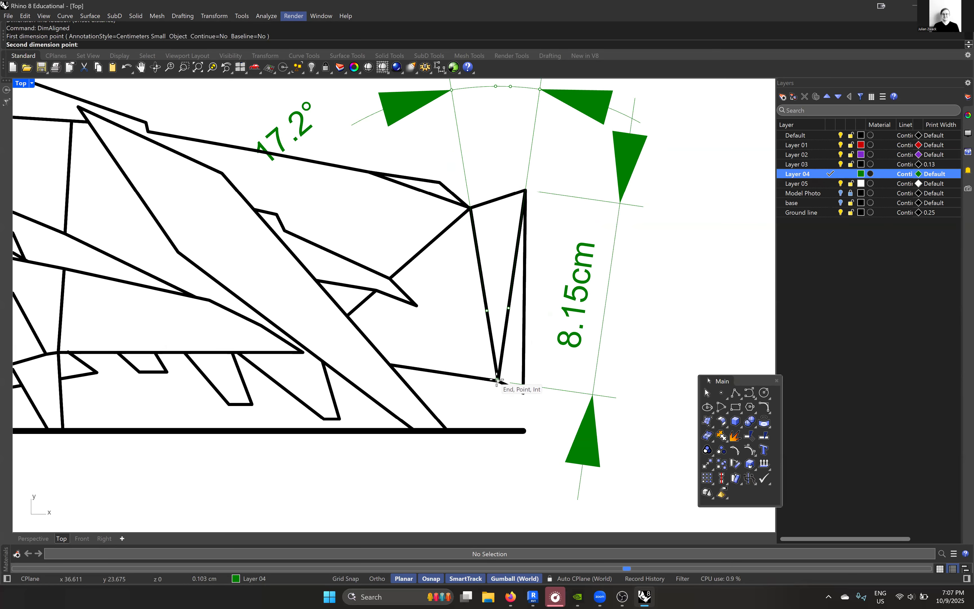
pyautogui.click(470, 208)
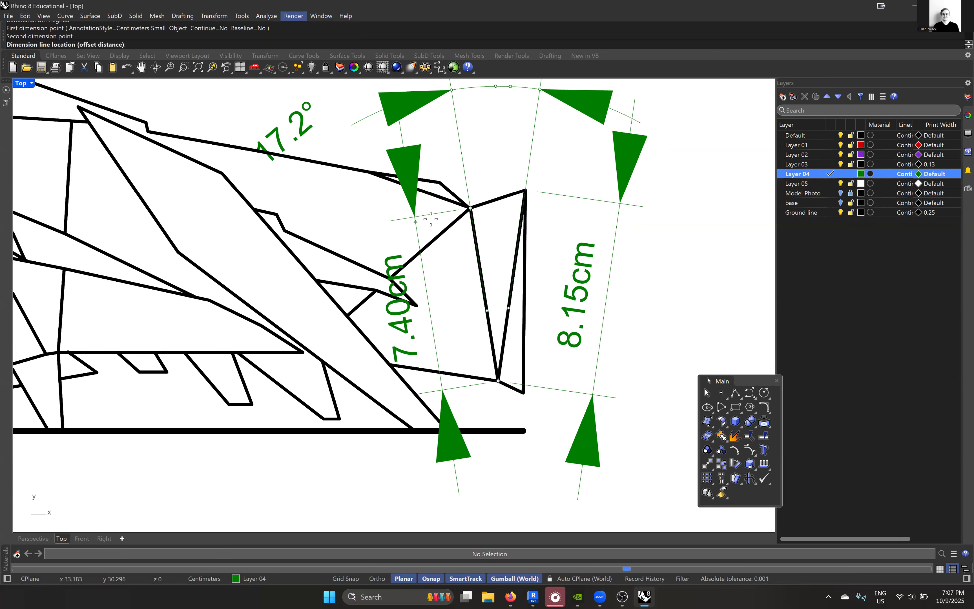
pyautogui.click(441, 218)
pyautogui.scroll(-3, 518, 298)
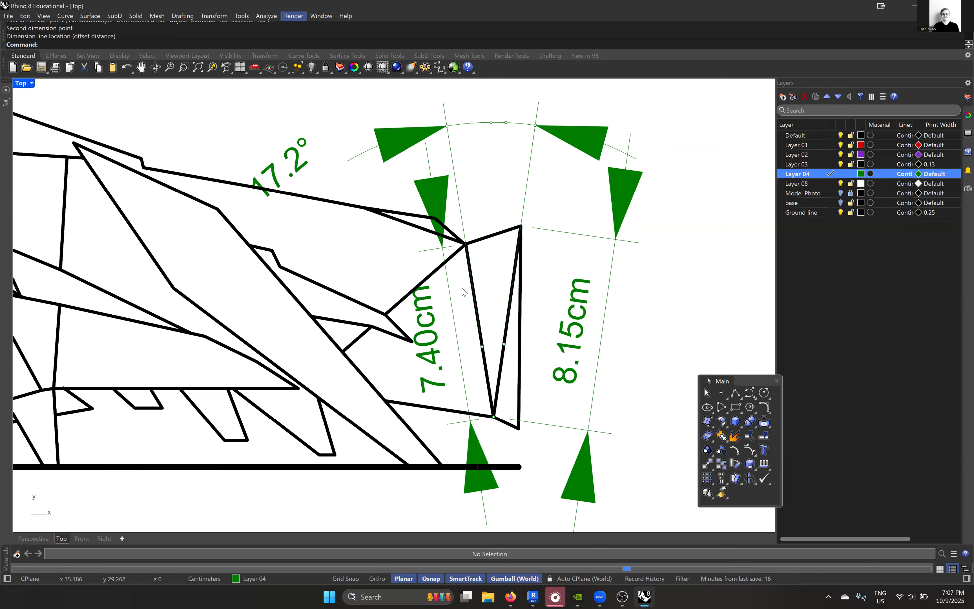
pyautogui.moveTo(461, 288); pyautogui.dragTo(513, 294, button='right')
pyautogui.moveTo(356, 319); pyautogui.dragTo(443, 308, button='right')
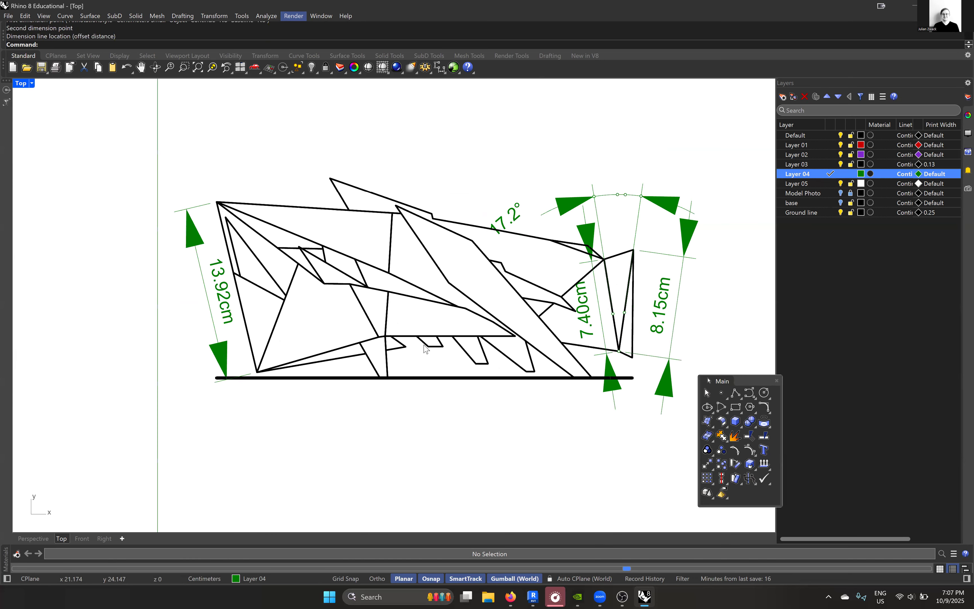
pyautogui.scroll(2, 426, 341)
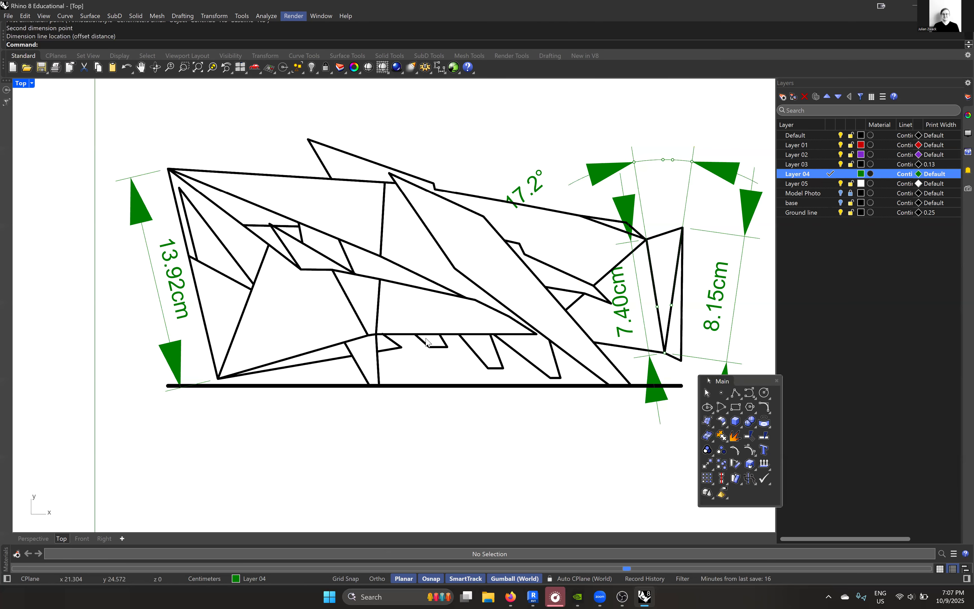
pyautogui.scroll(-4, 402, 324)
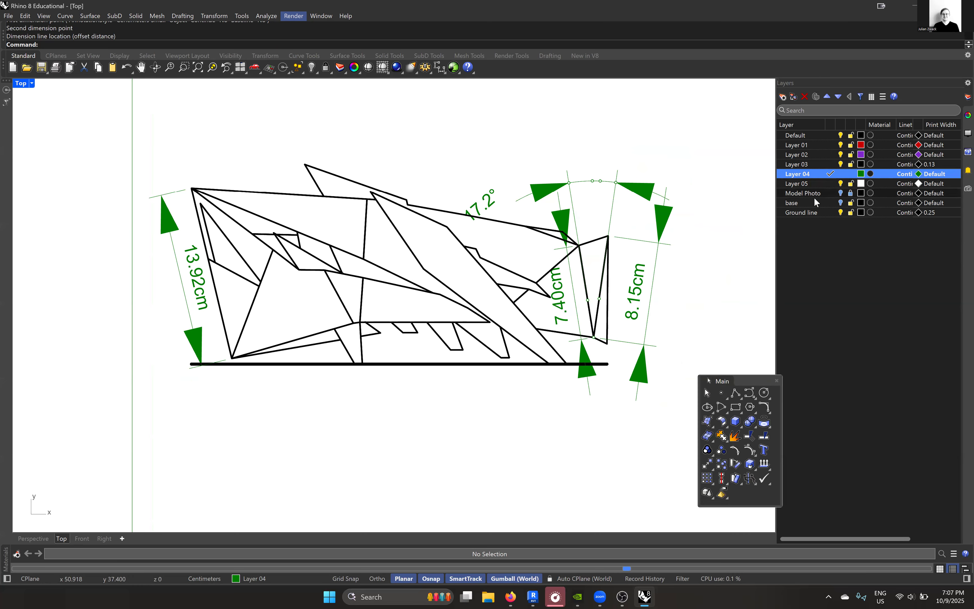
# - Create a new layer named outline
pyautogui.rightClick(814, 231)
pyautogui.click(827, 237)
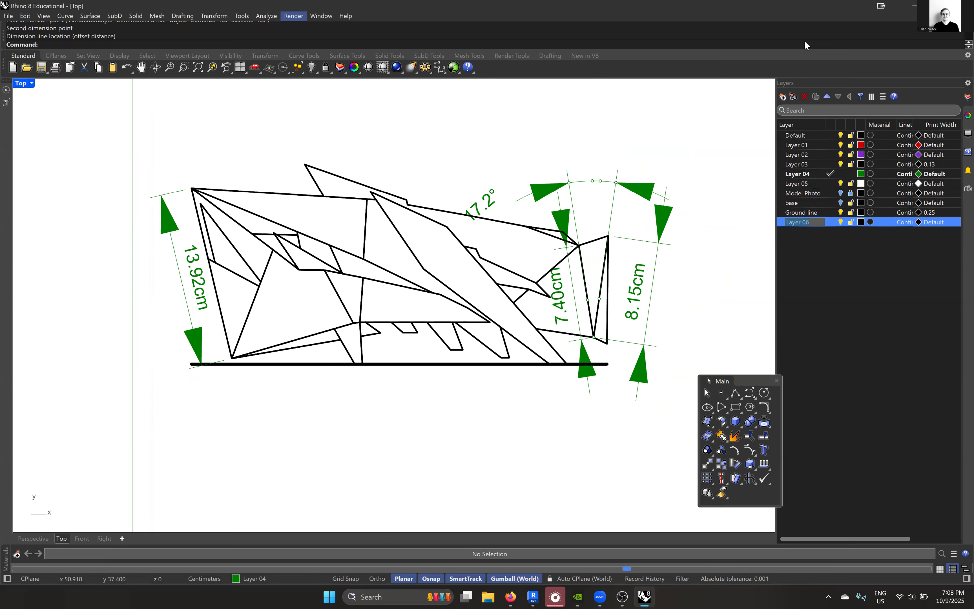
pyautogui.write('outline')
pyautogui.press('Return')
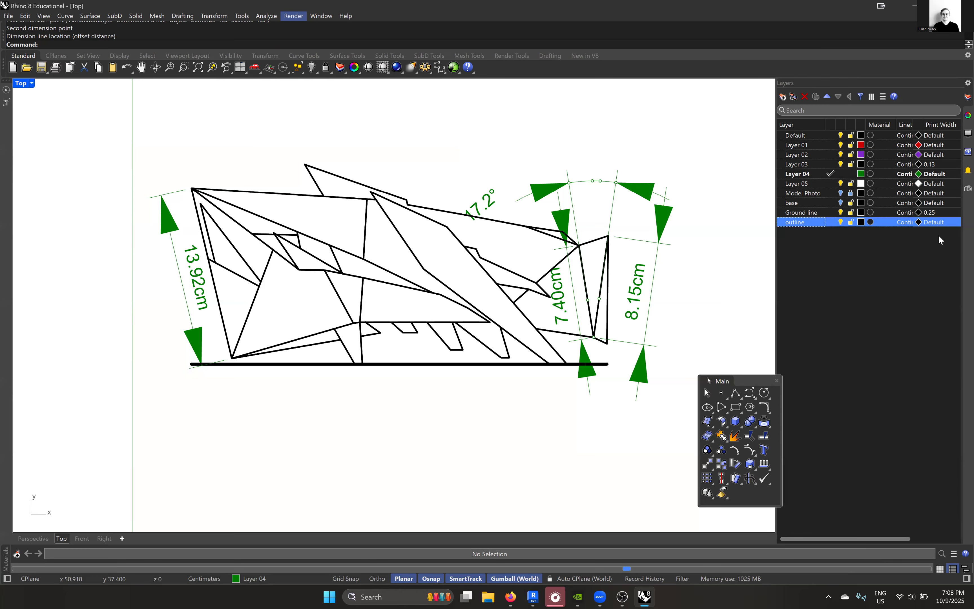
# - Set the outline layer's print width to 0.25 mm and make it the current layer
pyautogui.click(942, 222)
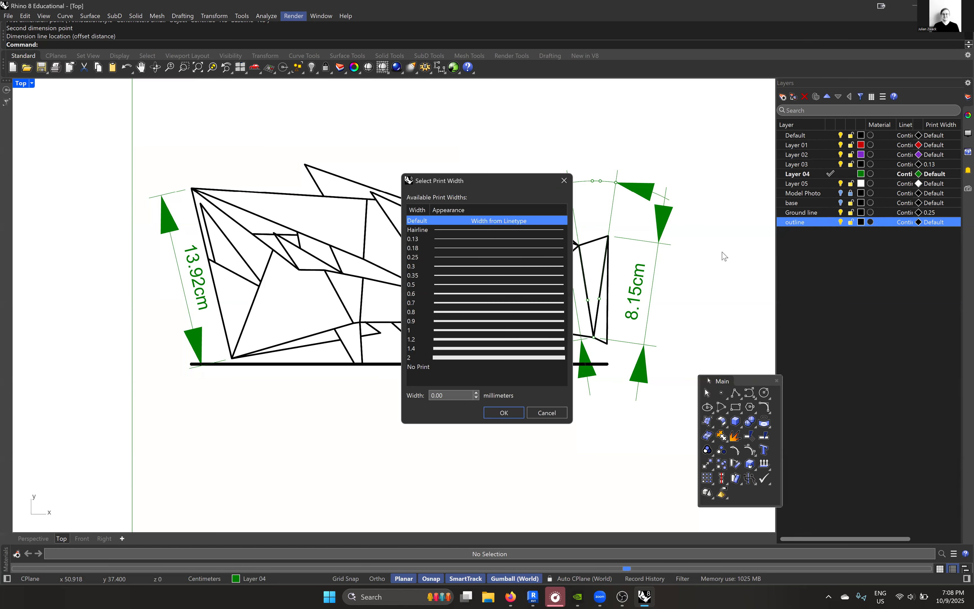
pyautogui.click(452, 257)
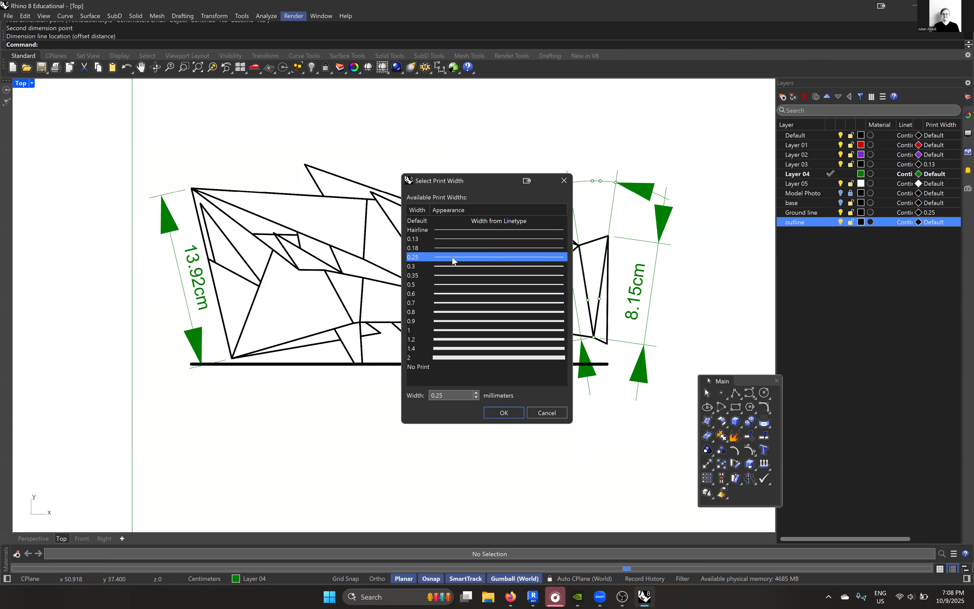
pyautogui.click(503, 414)
pyautogui.click(824, 222)
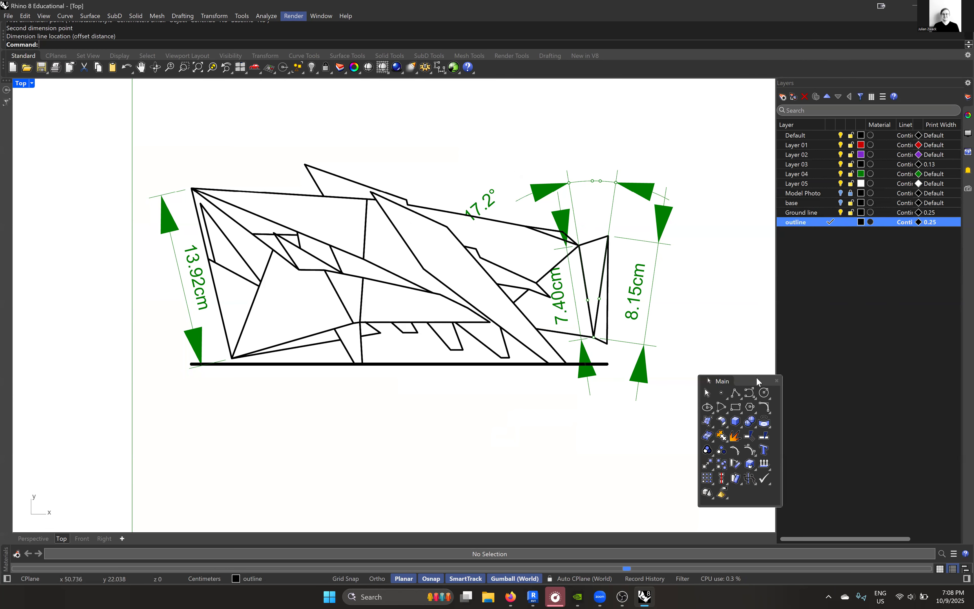
# - Start a polyline at the model's lower-left corner and trace its left edge, upper edge and pointed peak up to the small notch
pyautogui.click(738, 393)
pyautogui.scroll(4, 205, 359)
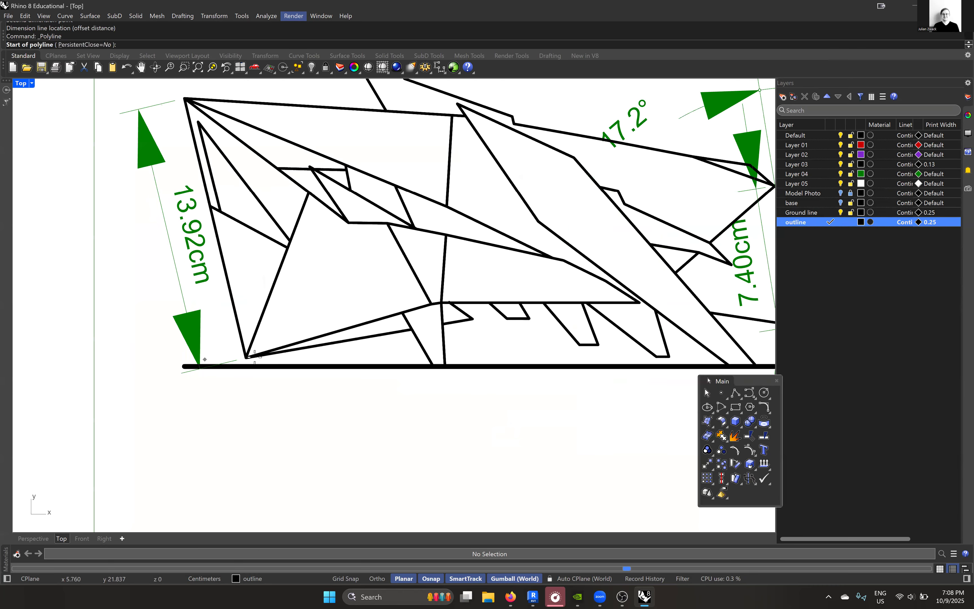
pyautogui.click(255, 357)
pyautogui.click(197, 218)
pyautogui.click(447, 235)
pyautogui.click(411, 174)
pyautogui.scroll(-5, 358, 206)
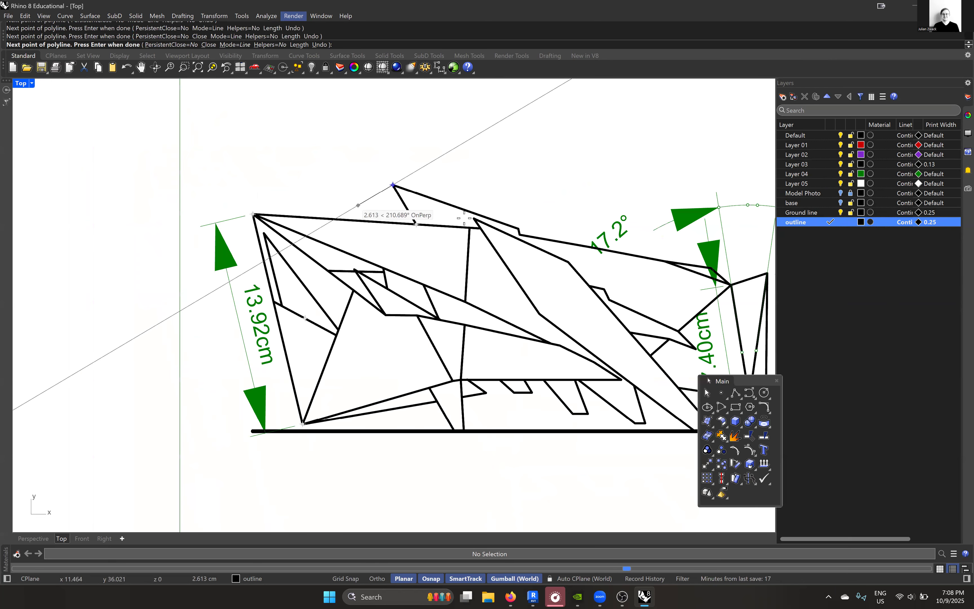
pyautogui.scroll(7, 443, 218)
pyautogui.click(603, 241)
pyautogui.scroll(-5, 436, 218)
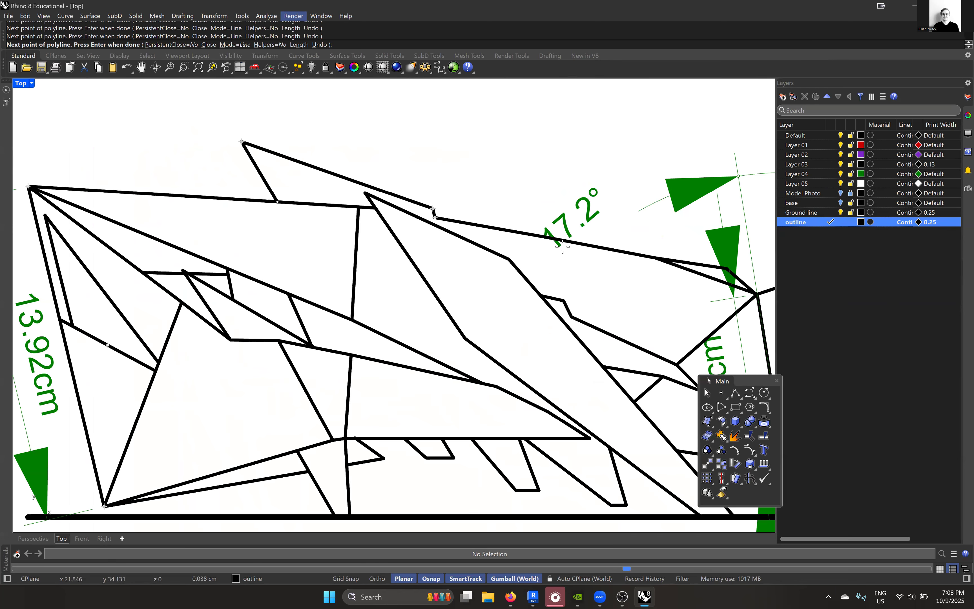
# - Continue the outline polyline along the upper right slope, around the narrow triangle's right end and down to the diagonal strut
pyautogui.scroll(4, 451, 217)
pyautogui.click(496, 215)
pyautogui.click(531, 247)
pyautogui.hotkey('ctrl', 'z')
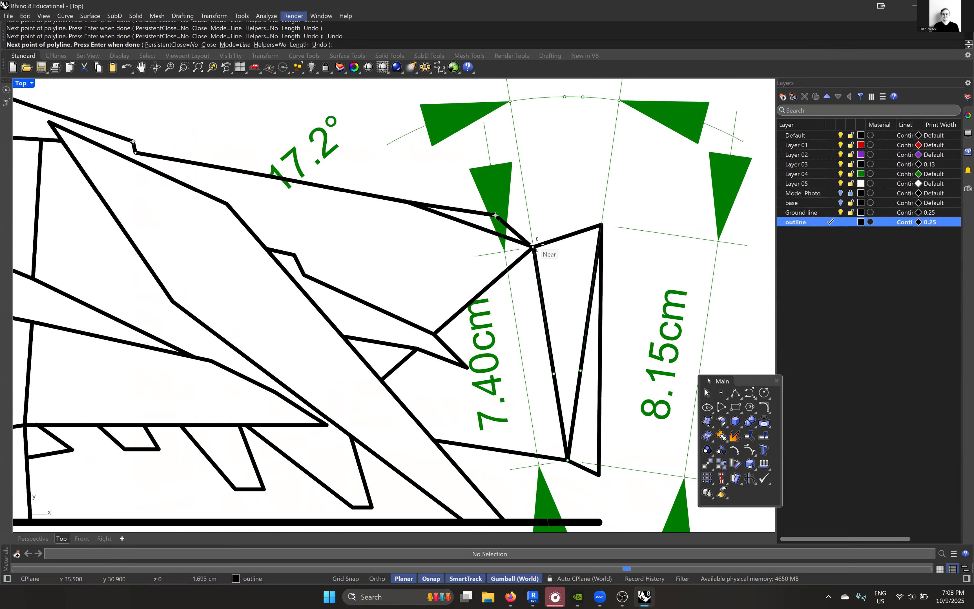
pyautogui.scroll(5, 534, 245)
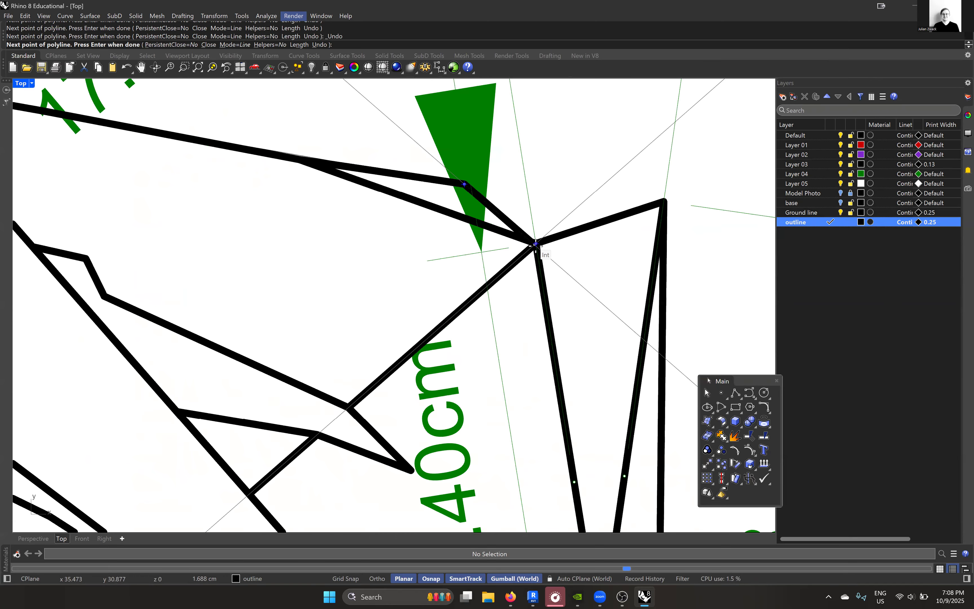
pyautogui.click(536, 244)
pyautogui.scroll(2, 536, 244)
pyautogui.scroll(-4, 535, 244)
pyautogui.click(639, 210)
pyautogui.scroll(-12, 639, 210)
pyautogui.scroll(8, 640, 280)
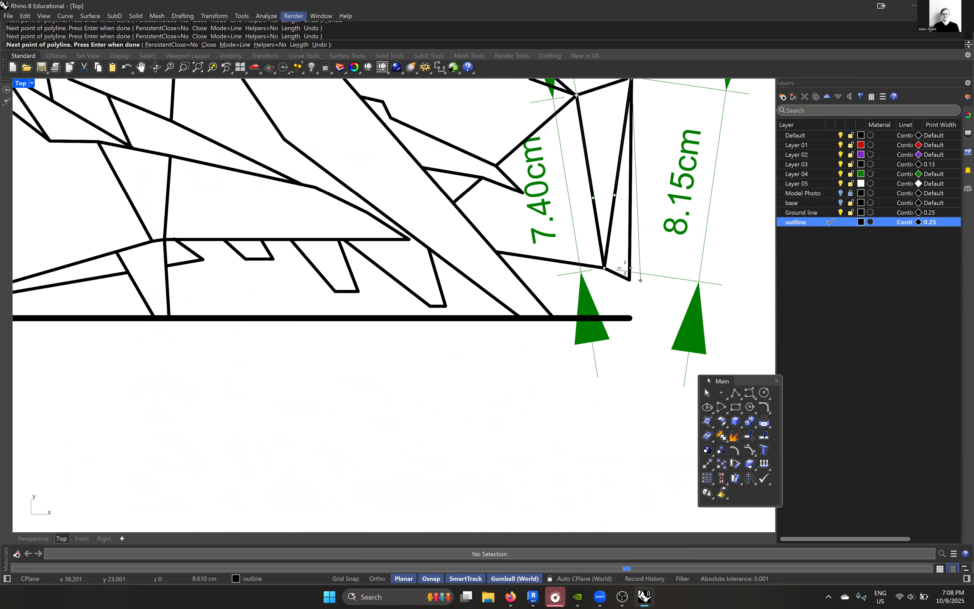
pyautogui.scroll(1, 640, 280)
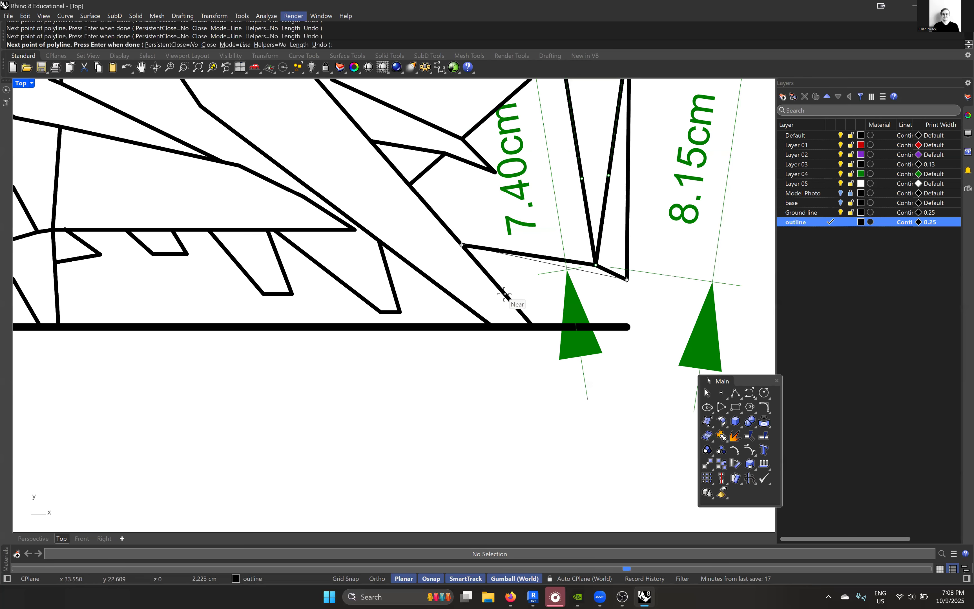
# - Continue the outline around the diagonal strut's foot on the ground line and down the rightmost tooth under the model
pyautogui.click(533, 326)
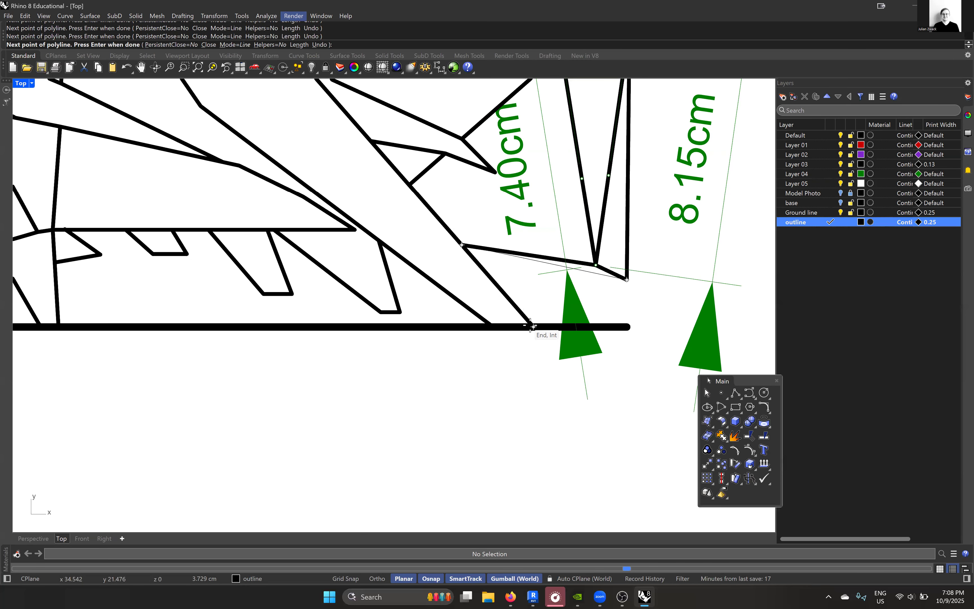
pyautogui.click(493, 327)
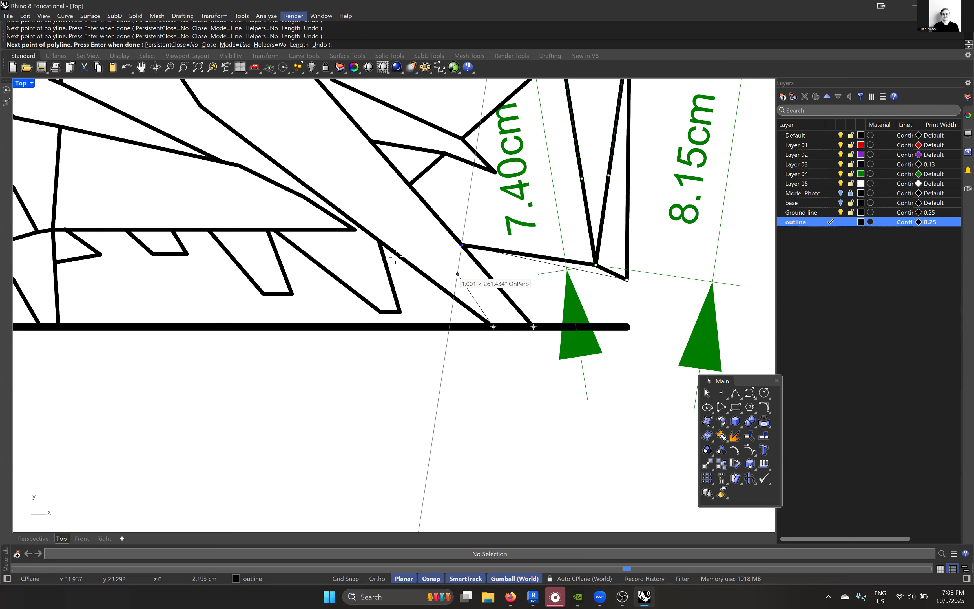
pyautogui.click(382, 244)
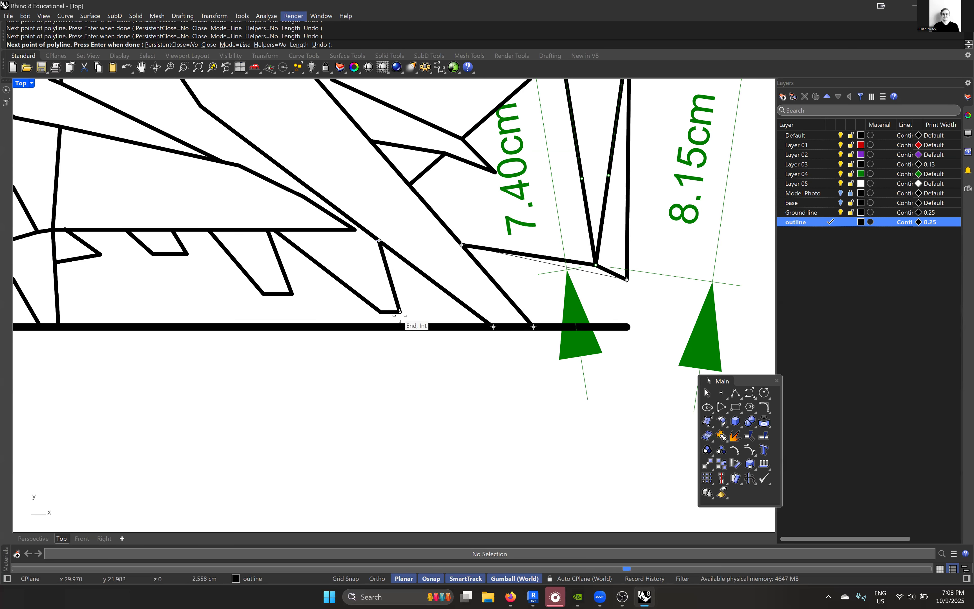
pyautogui.click(381, 313)
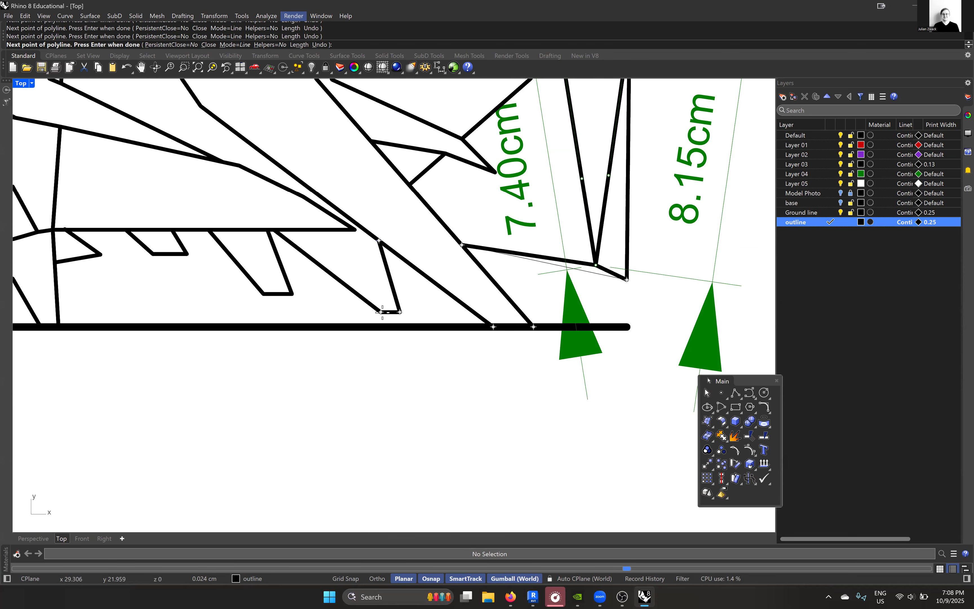
# - Continue the outline polyline leftward along the underside, tracing the large middle tooth and the small trapezoidal tooth
pyautogui.moveTo(382, 313); pyautogui.dragTo(549, 335, button='right')
pyautogui.click(441, 252)
pyautogui.click(459, 317)
pyautogui.click(430, 316)
pyautogui.click(377, 253)
pyautogui.moveTo(417, 269); pyautogui.dragTo(612, 291, button='right')
pyautogui.click(535, 276)
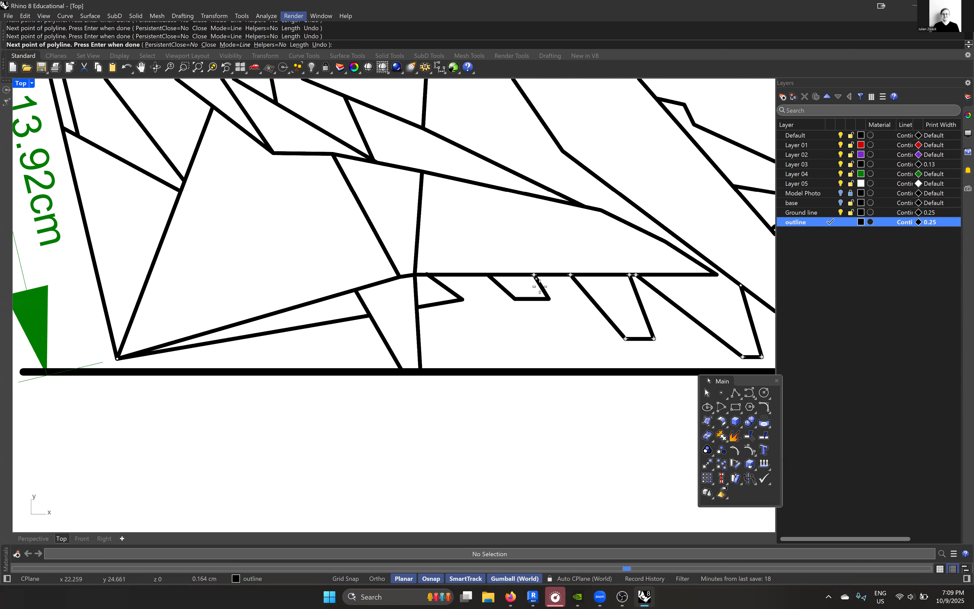
pyautogui.click(549, 299)
pyautogui.click(515, 299)
pyautogui.click(489, 274)
# - Trace the leftmost pointed tooth and the left leg down to the ground line, then close the outline at its lower-left start point
pyautogui.click(427, 275)
pyautogui.click(422, 309)
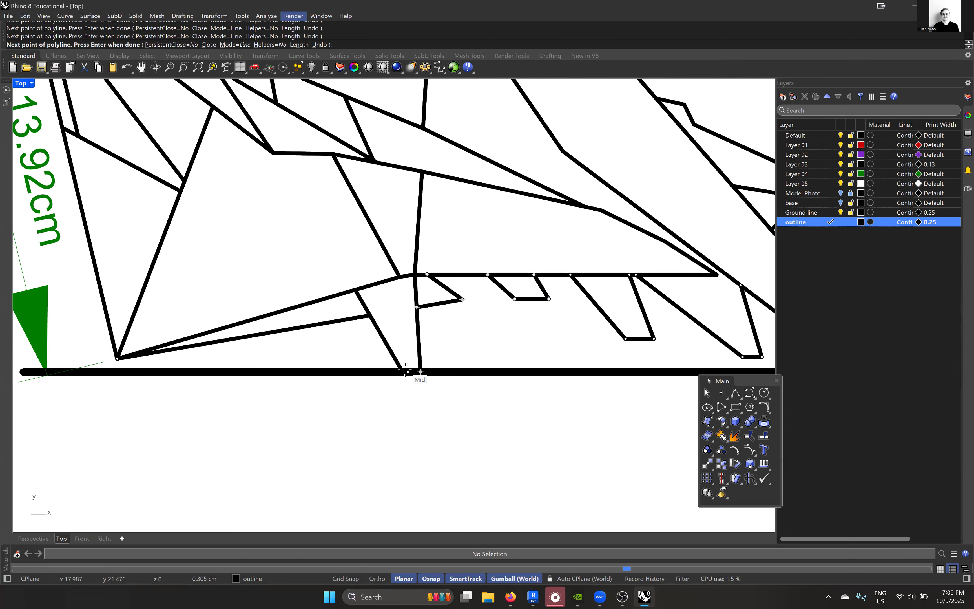
pyautogui.click(403, 371)
pyautogui.moveTo(370, 316); pyautogui.dragTo(571, 318, button='right')
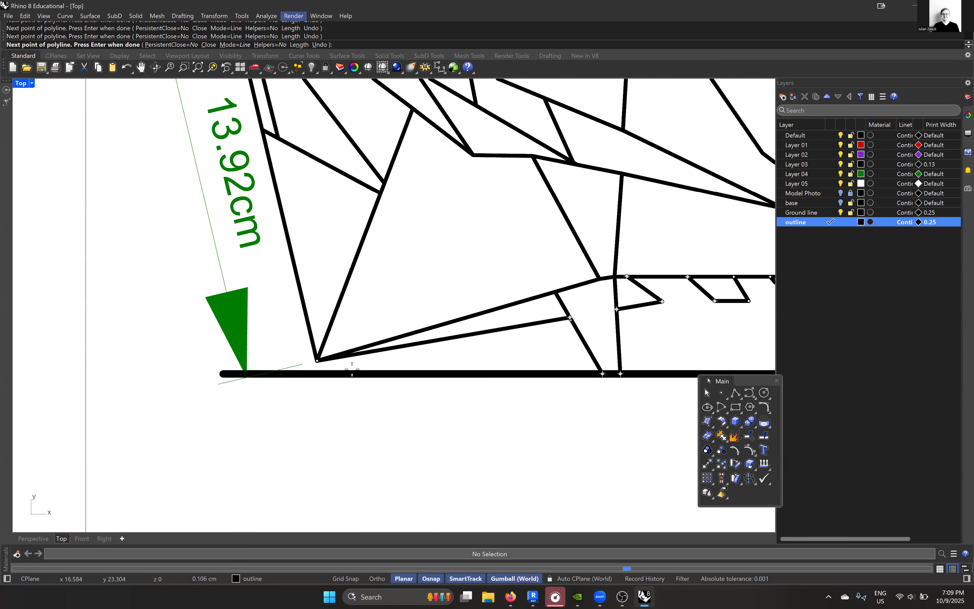
pyautogui.click(318, 360)
# - Hide Layer 04 containing the green dimensions
pyautogui.scroll(-3, 324, 363)
pyautogui.moveTo(438, 306); pyautogui.dragTo(417, 329, button='right')
pyautogui.click(840, 175)
pyautogui.scroll(4, 416, 329)
pyautogui.moveTo(389, 363); pyautogui.dragTo(408, 363, button='right')
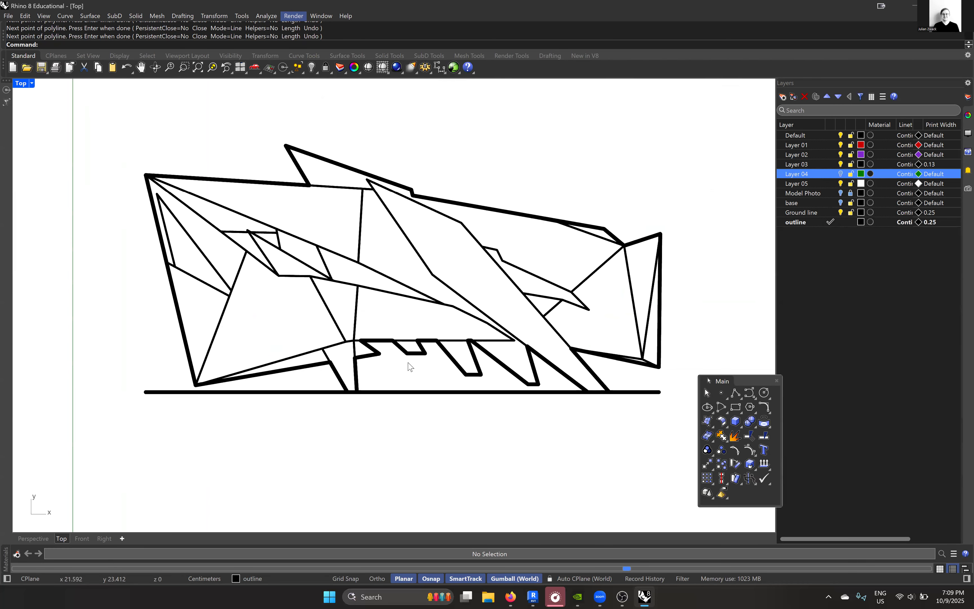
# - Set the Ground line layer's print width to 0.3 mm
pyautogui.click(418, 394)
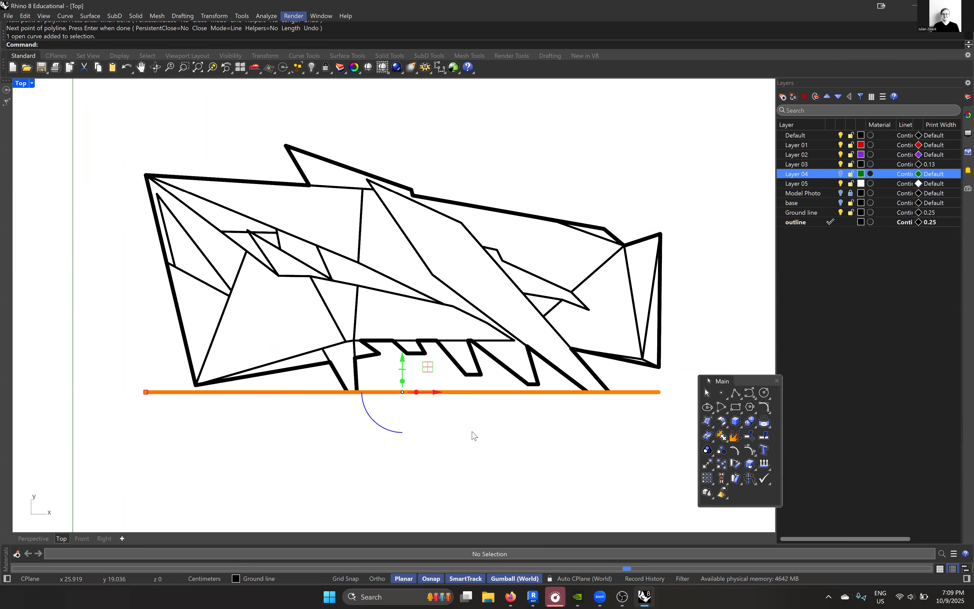
pyautogui.click(941, 214)
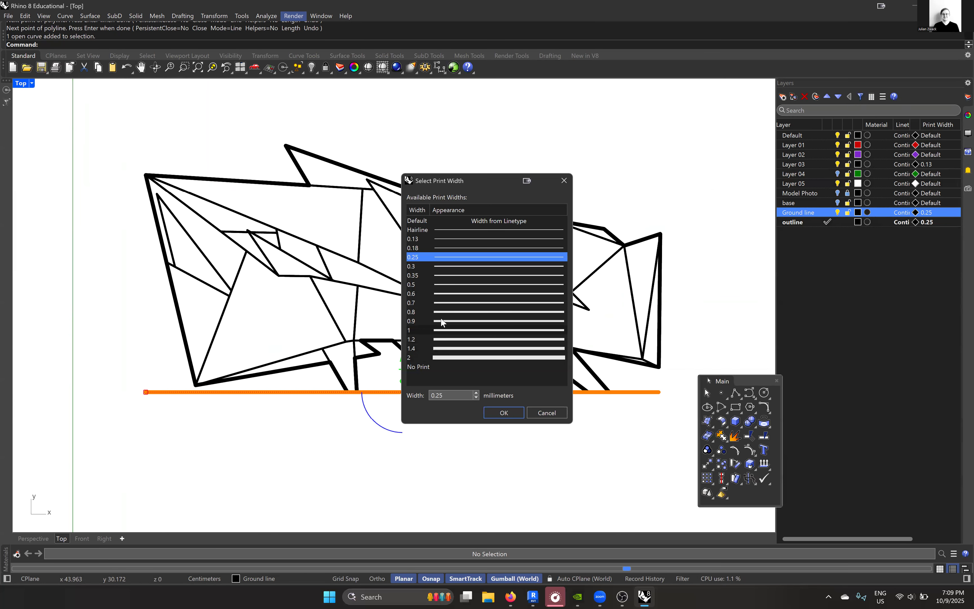
pyautogui.click(438, 268)
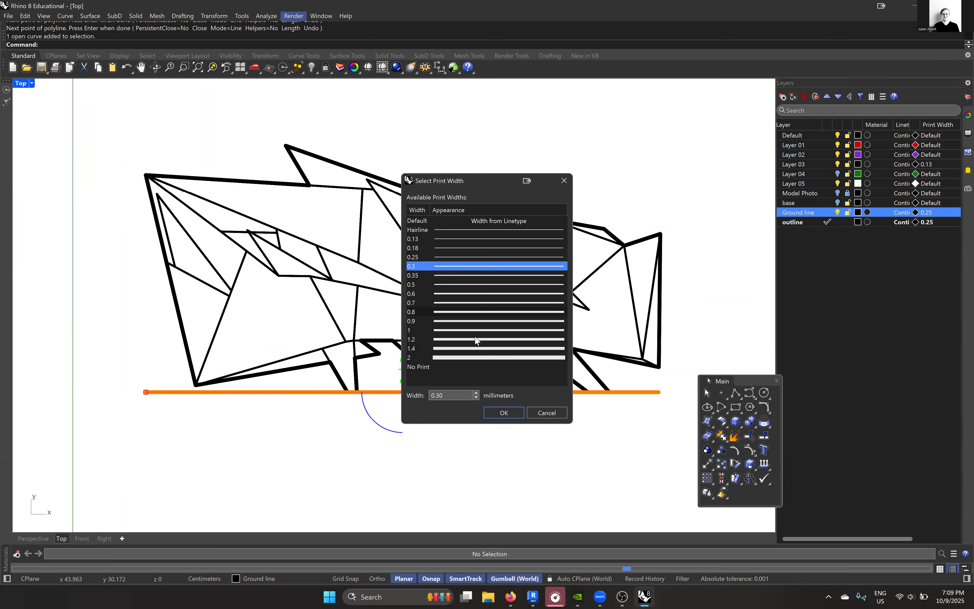
pyautogui.click(503, 414)
pyautogui.moveTo(545, 450); pyautogui.dragTo(501, 424, button='right')
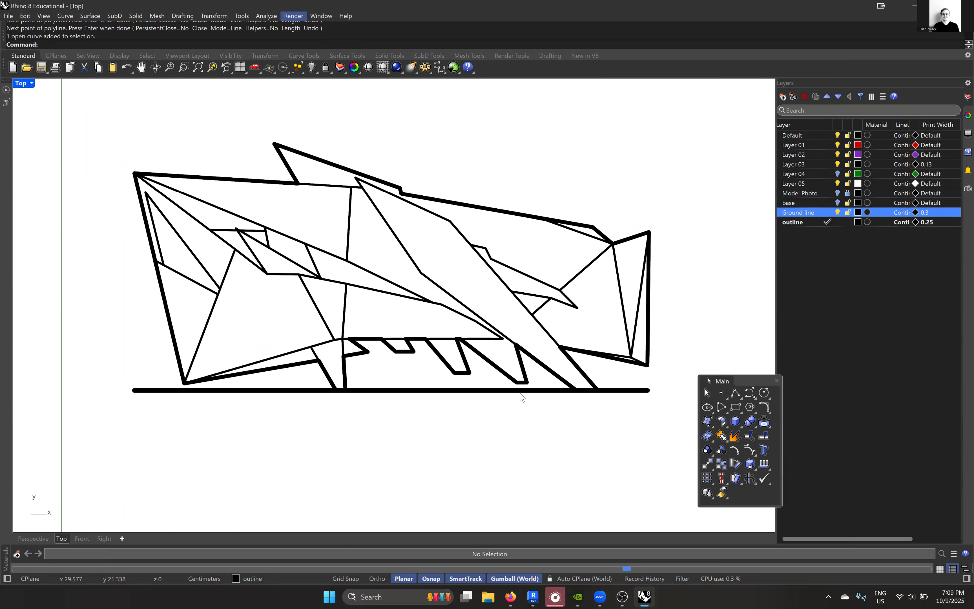
# - Create a new layer named dash line
pyautogui.rightClick(831, 236)
pyautogui.click(865, 247)
pyautogui.write('dash line')
pyautogui.press('Return')
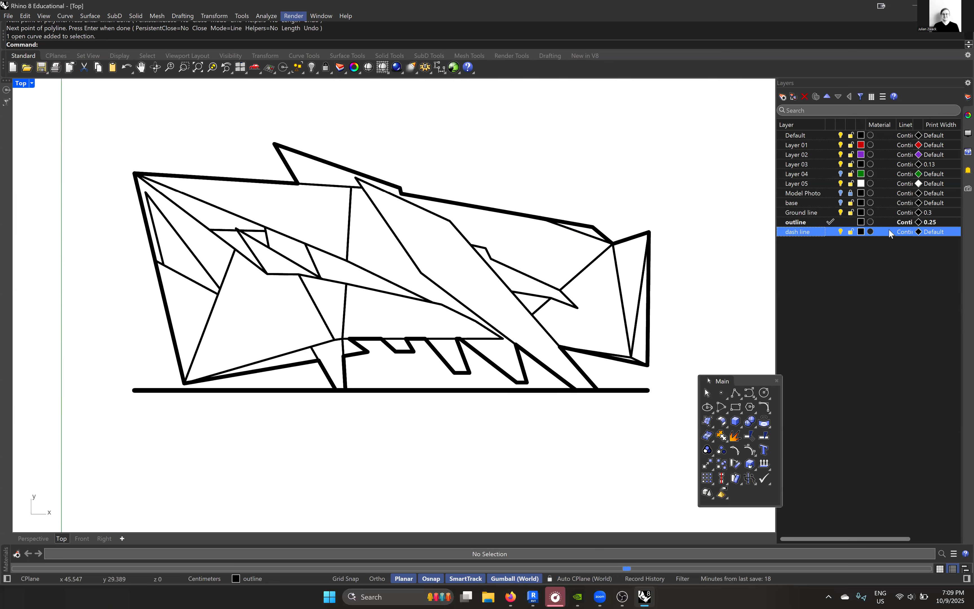
# - Assign the Hidden linetype to the dash line layer
pyautogui.click(902, 232)
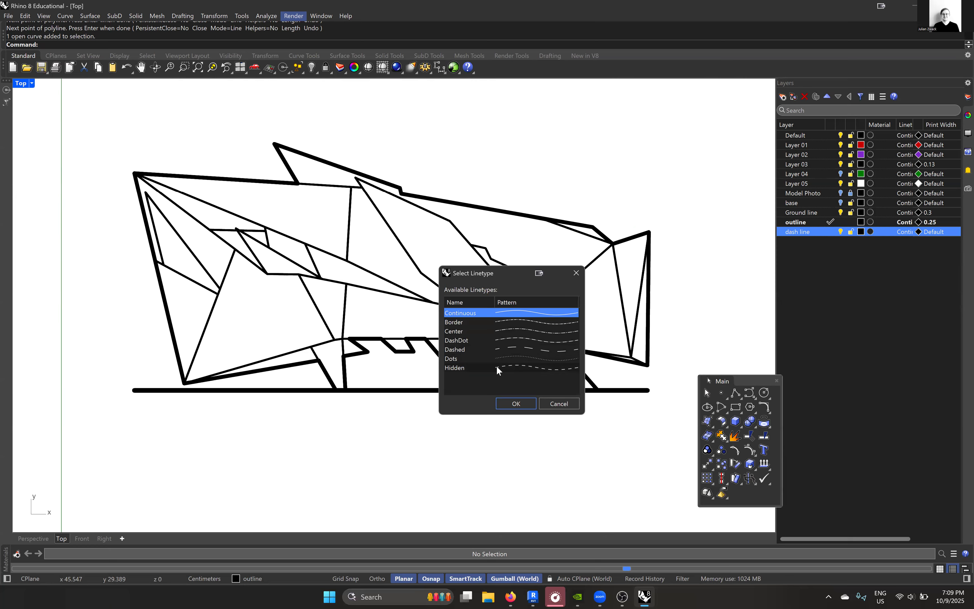
pyautogui.click(494, 348)
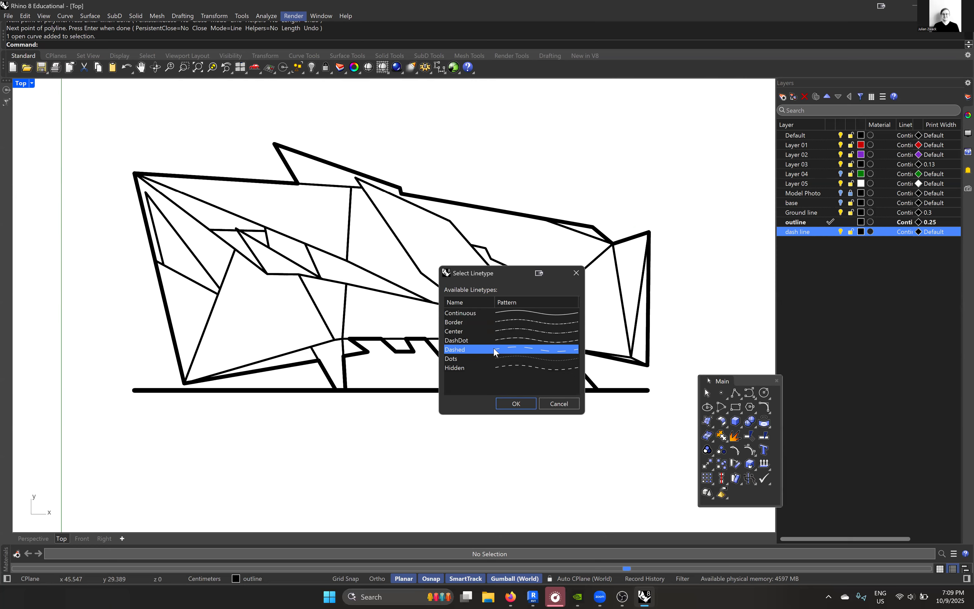
pyautogui.click(513, 360)
pyautogui.click(514, 367)
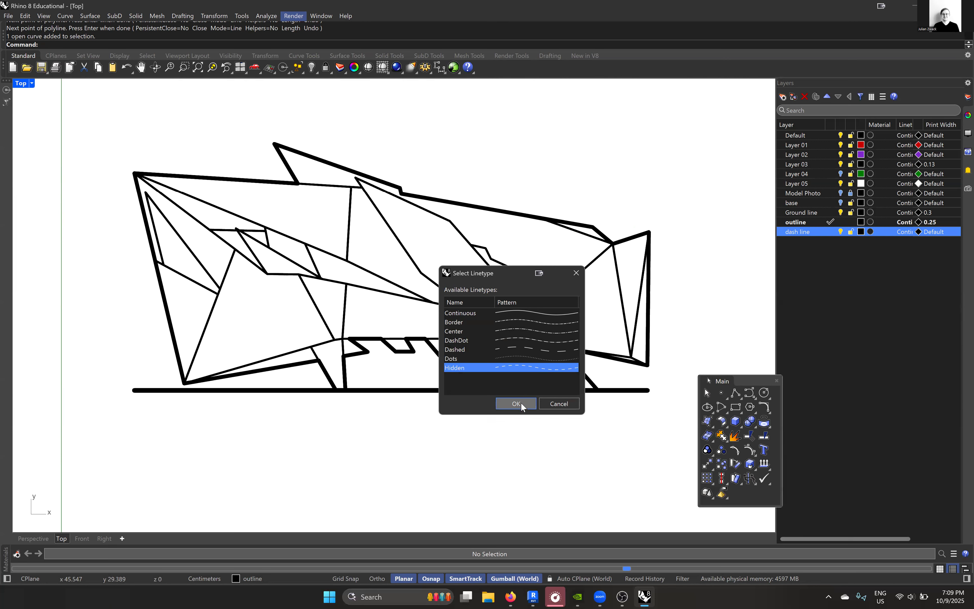
pyautogui.click(521, 403)
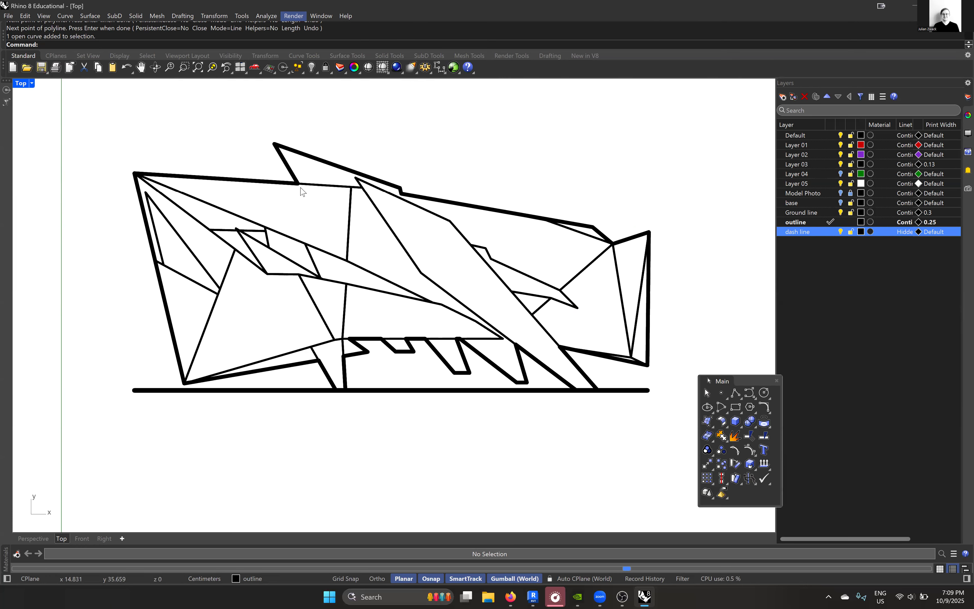
# - Make the dash line layer current and set its print width to 0.18 mm
pyautogui.doubleClick(818, 232)
pyautogui.click(934, 234)
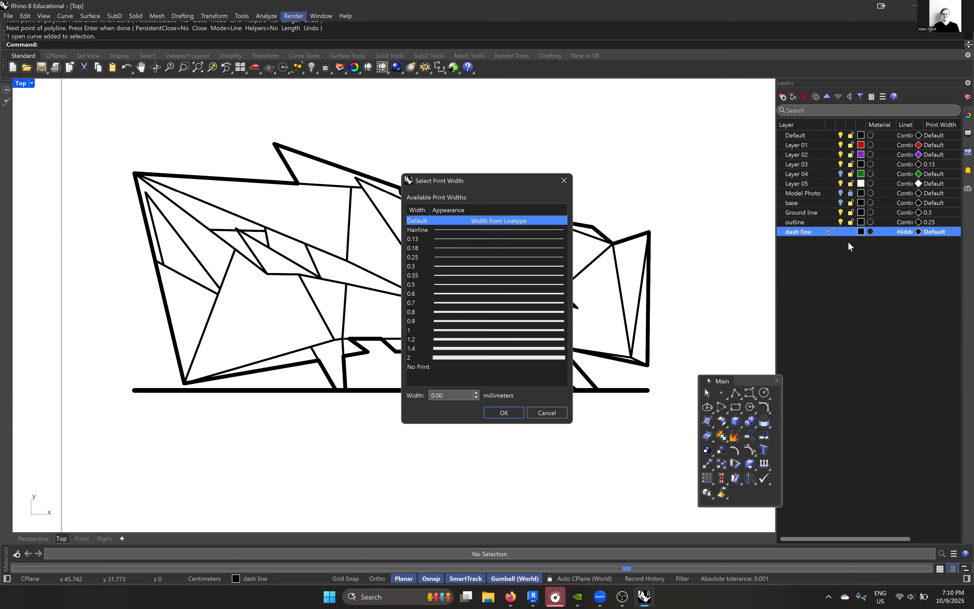
pyautogui.click(422, 248)
pyautogui.click(504, 413)
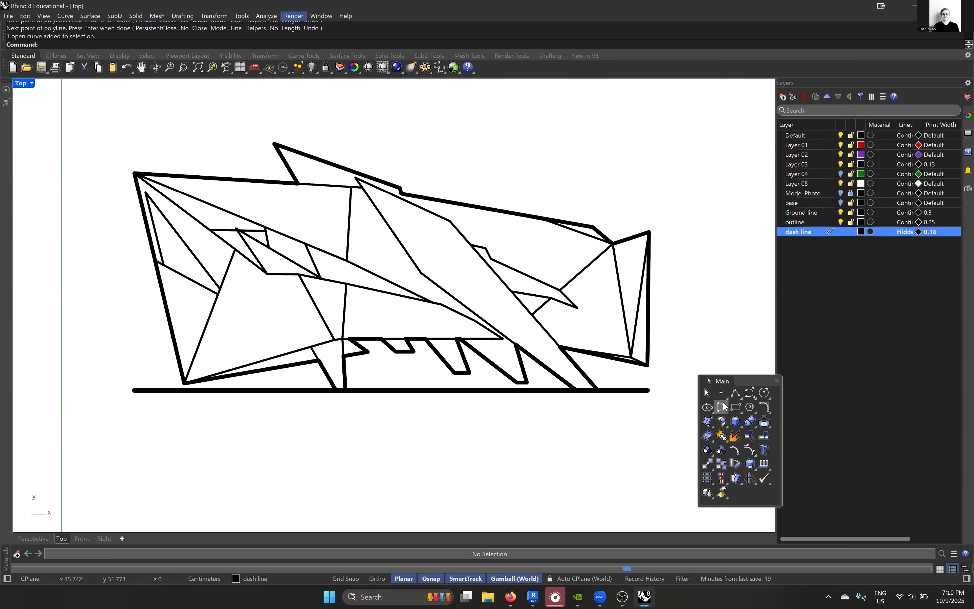
# - Draw a dashed polyline extending the upper peak's left edge from the outline corner down to the long diagonal line
pyautogui.click(736, 393)
pyautogui.click(295, 182)
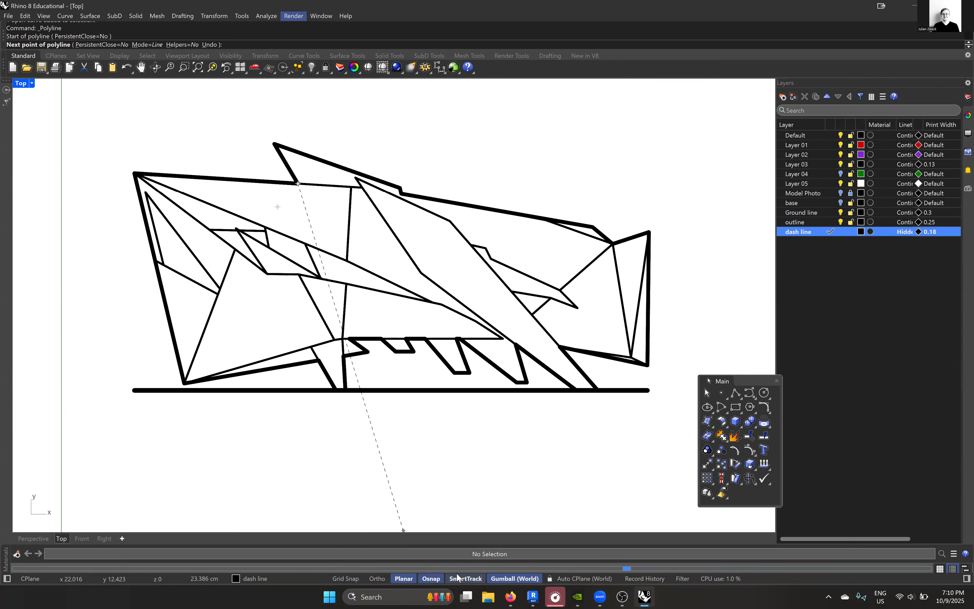
pyautogui.click(343, 258)
pyautogui.press('Return')
pyautogui.scroll(1, 426, 304)
pyautogui.scroll(-3, 426, 304)
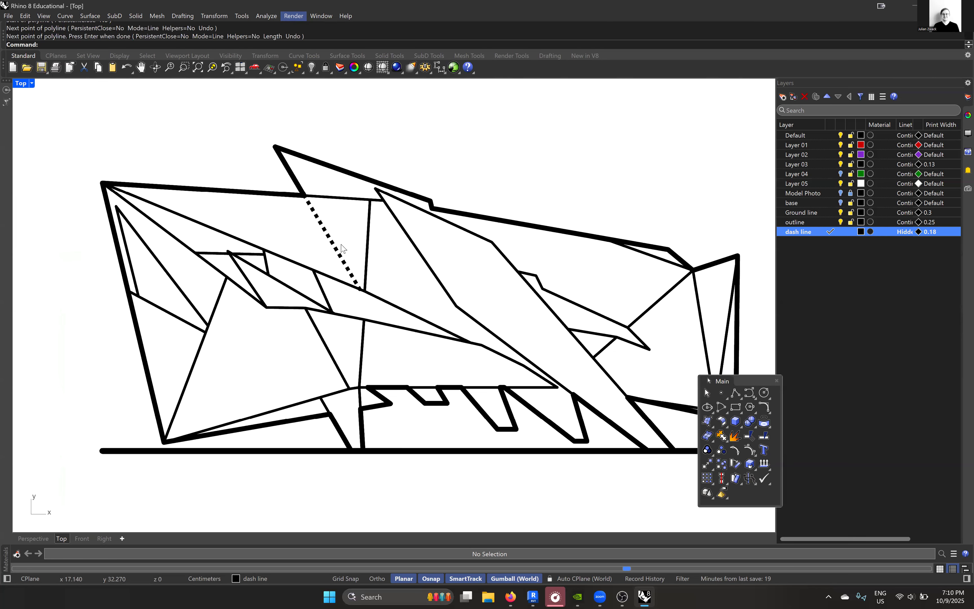
pyautogui.moveTo(424, 301); pyautogui.dragTo(407, 280, button='right')
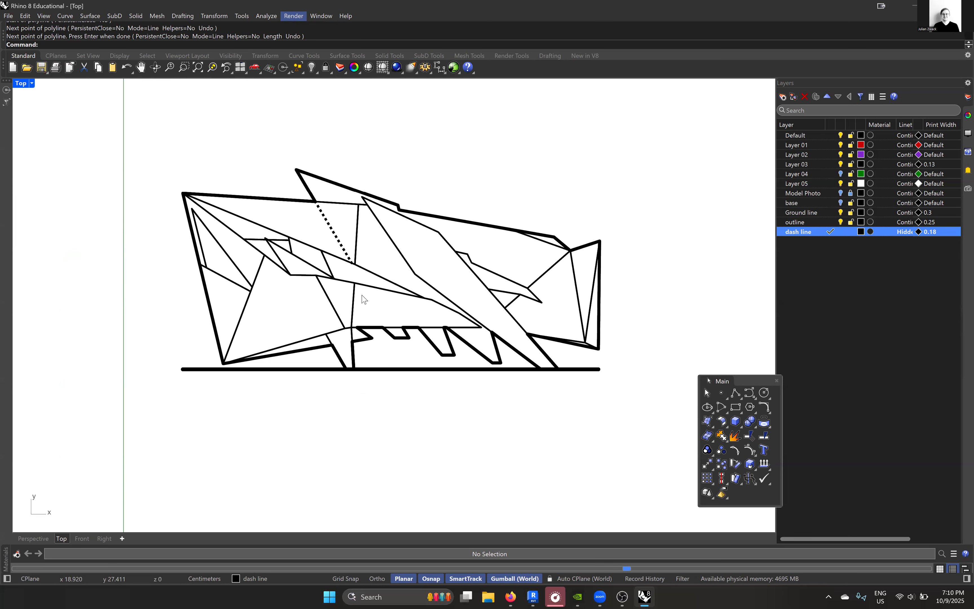
pyautogui.moveTo(372, 282)
pyautogui.mouseDown(button='right')
pyautogui.moveTo(376, 295)
pyautogui.moveTo(389, 273)
pyautogui.moveTo(363, 255)
pyautogui.mouseUp(button='right')
pyautogui.scroll(2, 371, 255)
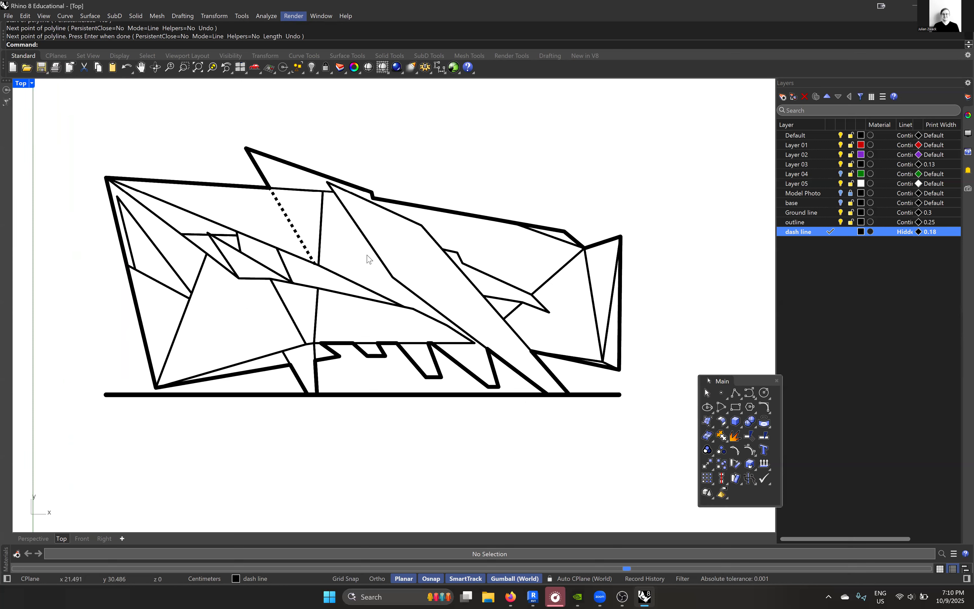